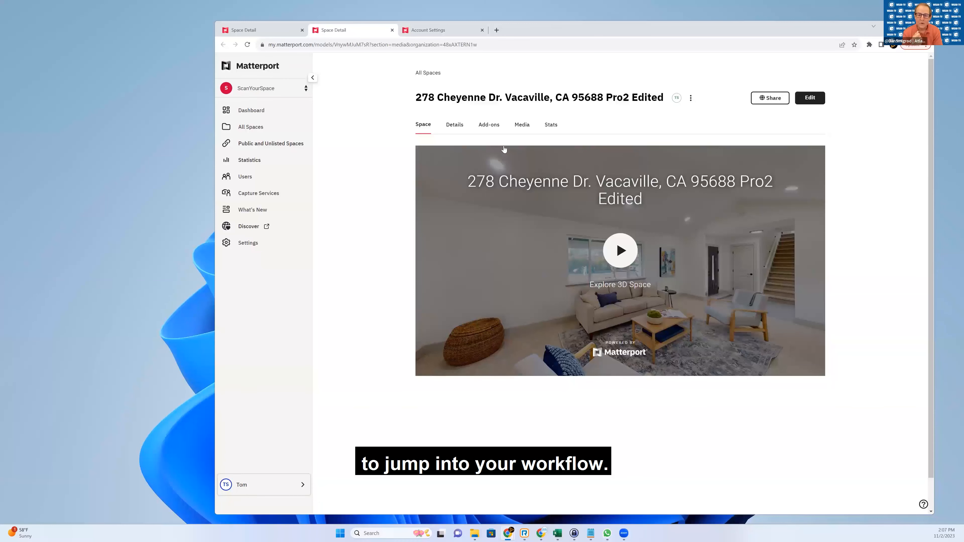
# - Open the details of the Pro2 Unedited space and review its name in the public details
pyautogui.click(267, 30)
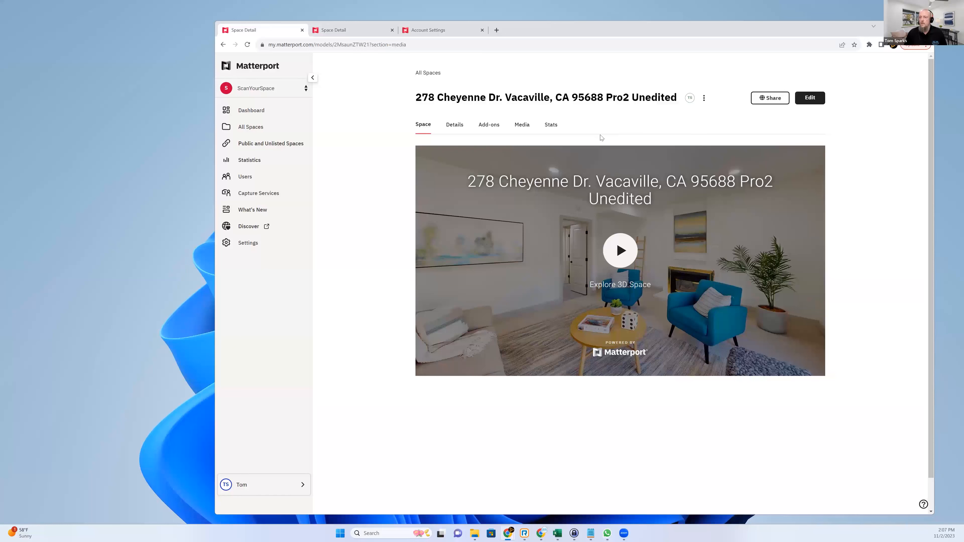
pyautogui.click(454, 126)
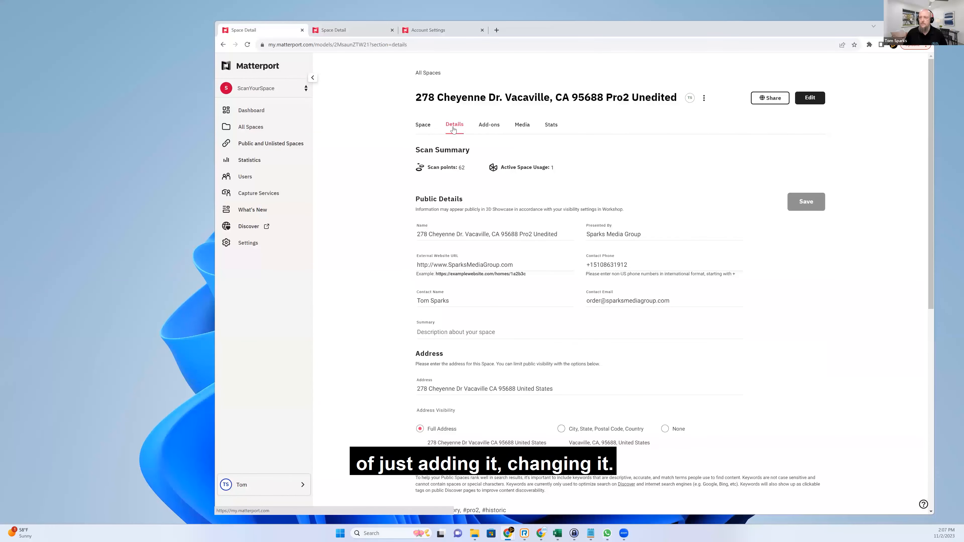
pyautogui.moveTo(417, 234); pyautogui.dragTo(560, 235)
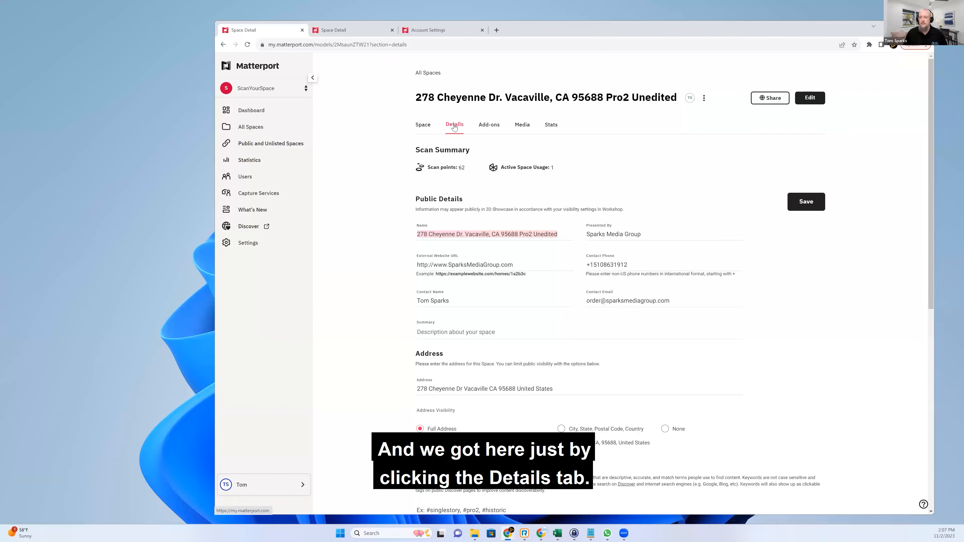
pyautogui.click(519, 234)
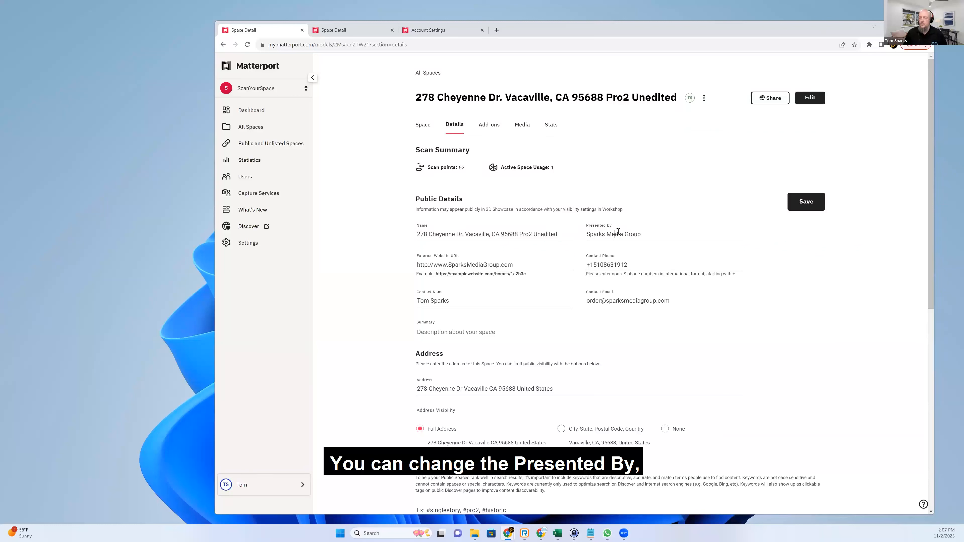
# - Review the space's presenter, contact phone, contact email, contact name and external website URL in the public details
pyautogui.moveTo(587, 234); pyautogui.dragTo(642, 234)
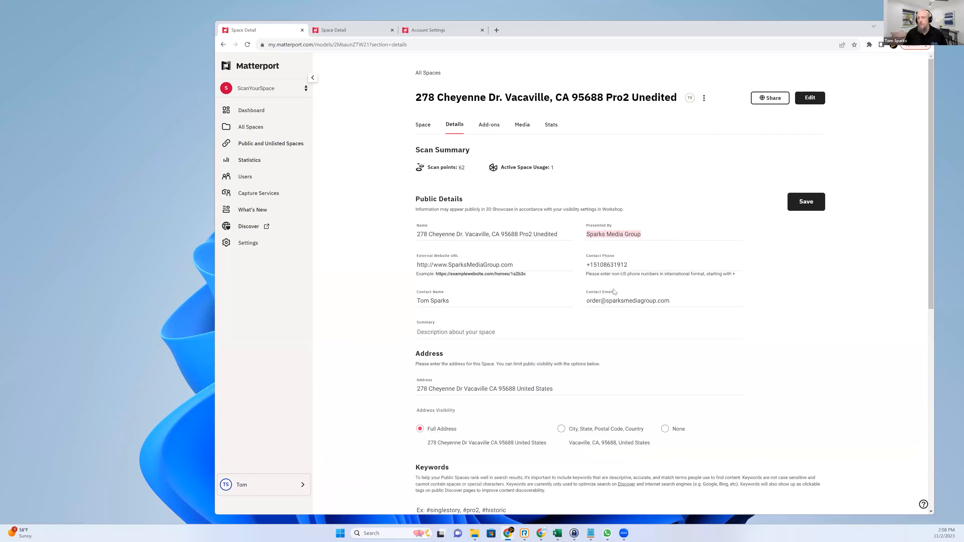
pyautogui.click(625, 266)
pyautogui.moveTo(586, 266)
pyautogui.mouseDown()
pyautogui.moveTo(628, 266)
pyautogui.moveTo(585, 265)
pyautogui.mouseUp()
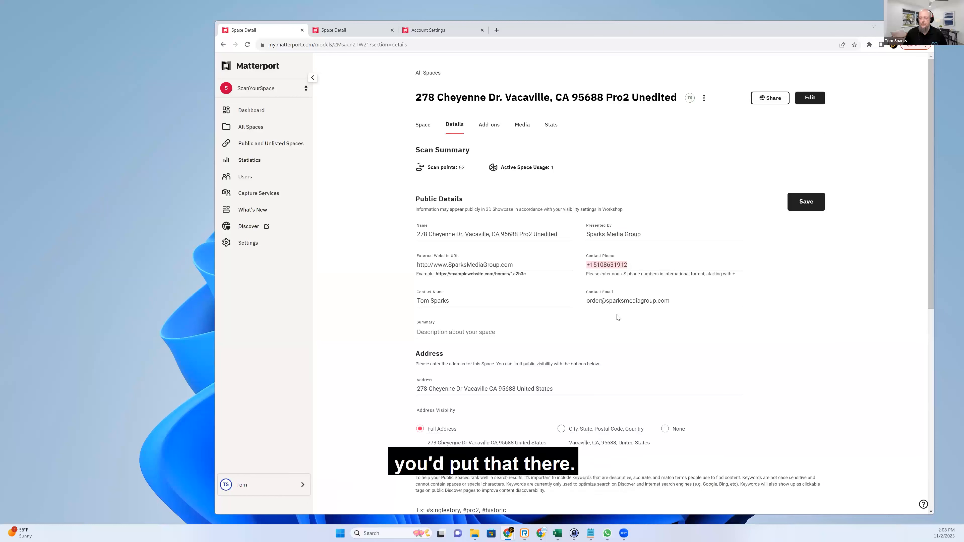
pyautogui.moveTo(682, 303); pyautogui.dragTo(585, 302)
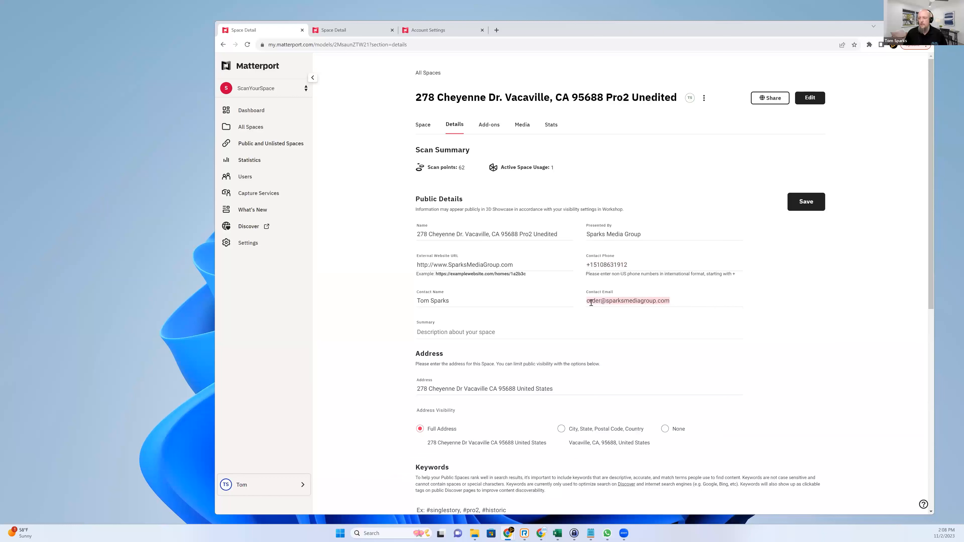
pyautogui.click(464, 302)
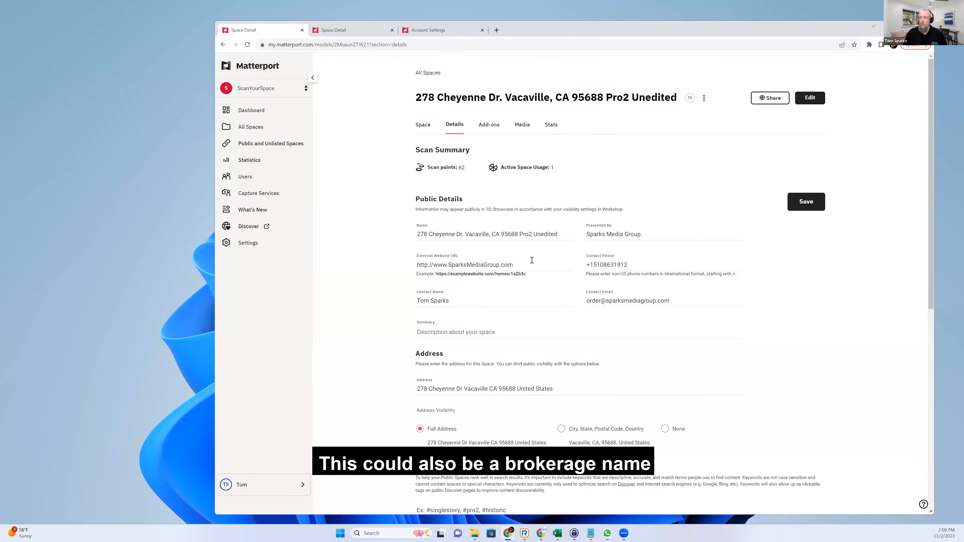
pyautogui.moveTo(450, 301); pyautogui.dragTo(413, 302)
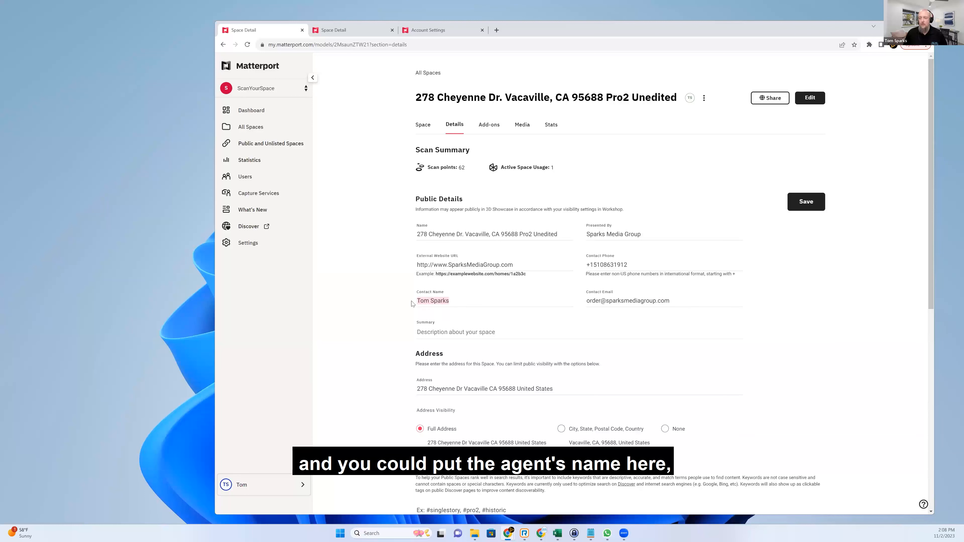
pyautogui.moveTo(515, 265); pyautogui.dragTo(415, 265)
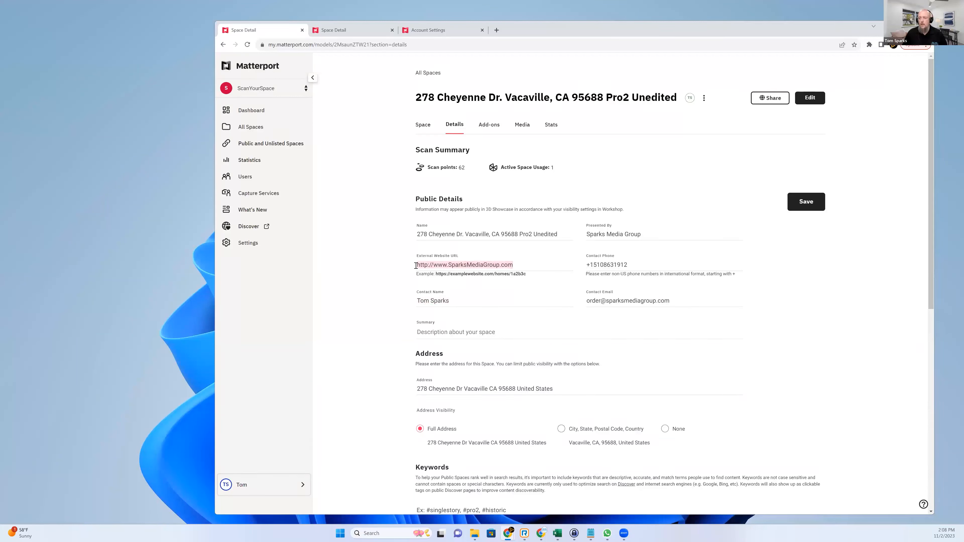
# - Try the City, State, Postal Code, Country and None address visibility options, and return the visibility to Full Address
pyautogui.scroll(-3, 470, 336)
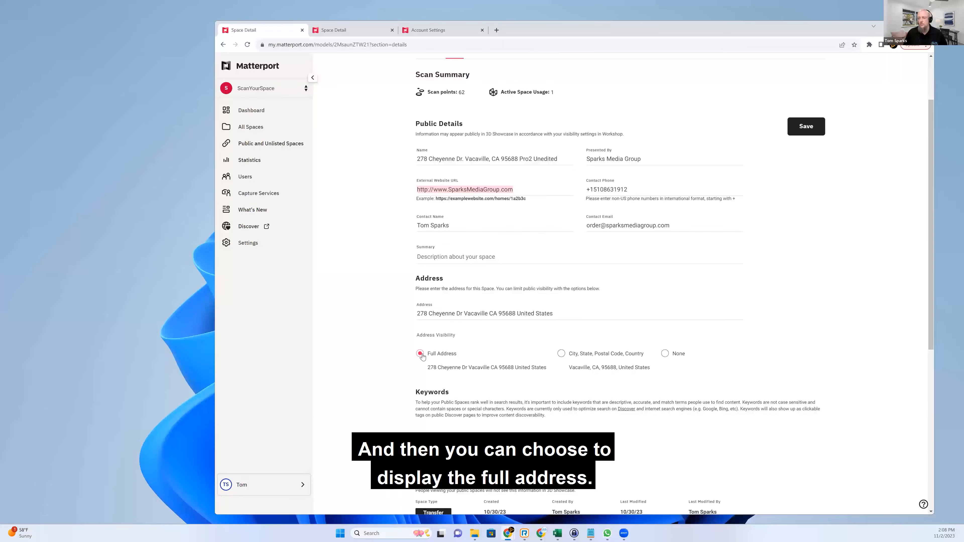
pyautogui.click(570, 356)
pyautogui.click(665, 353)
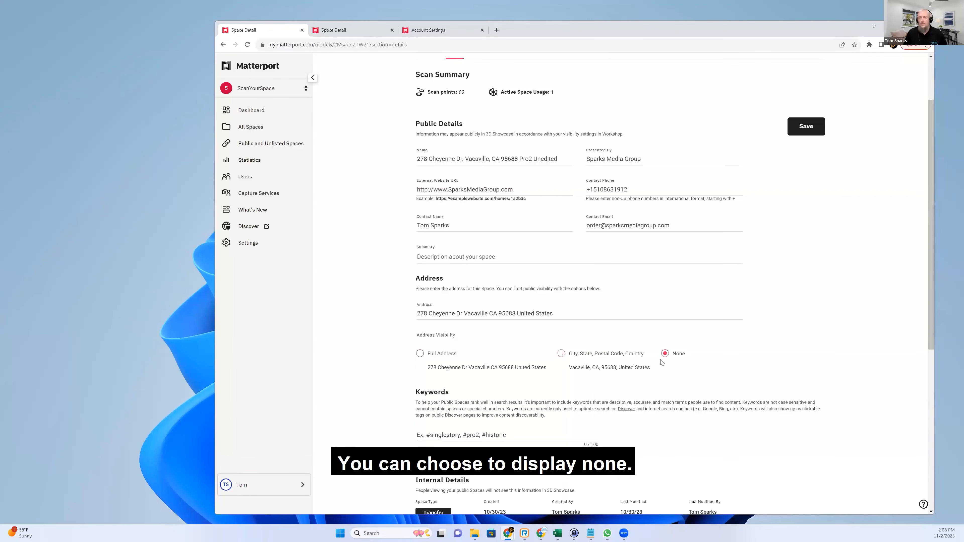
pyautogui.click(421, 355)
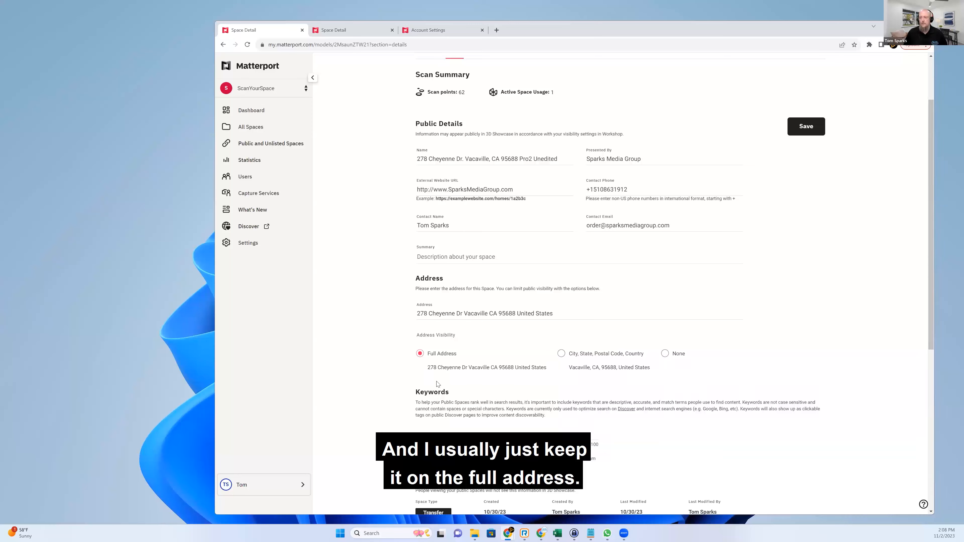
# - Switch to the Pro2 Edited space and start its 3D tour to check the title shown in the player
pyautogui.scroll(-6, 373, 376)
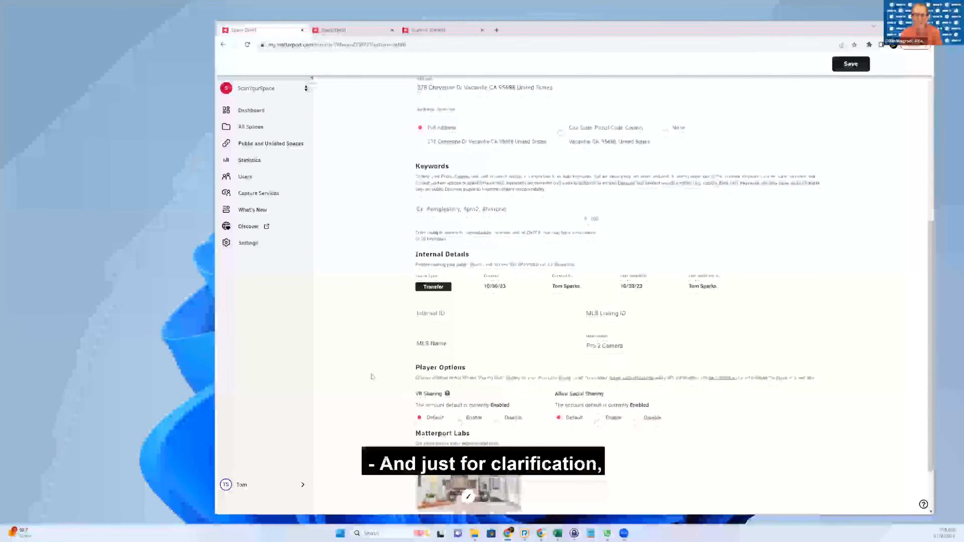
pyautogui.scroll(6, 372, 377)
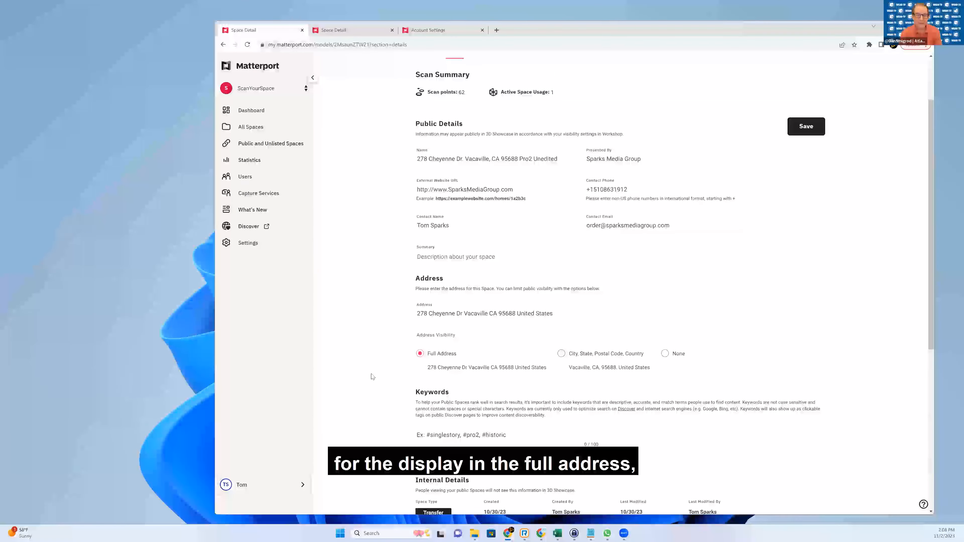
pyautogui.scroll(1, 372, 376)
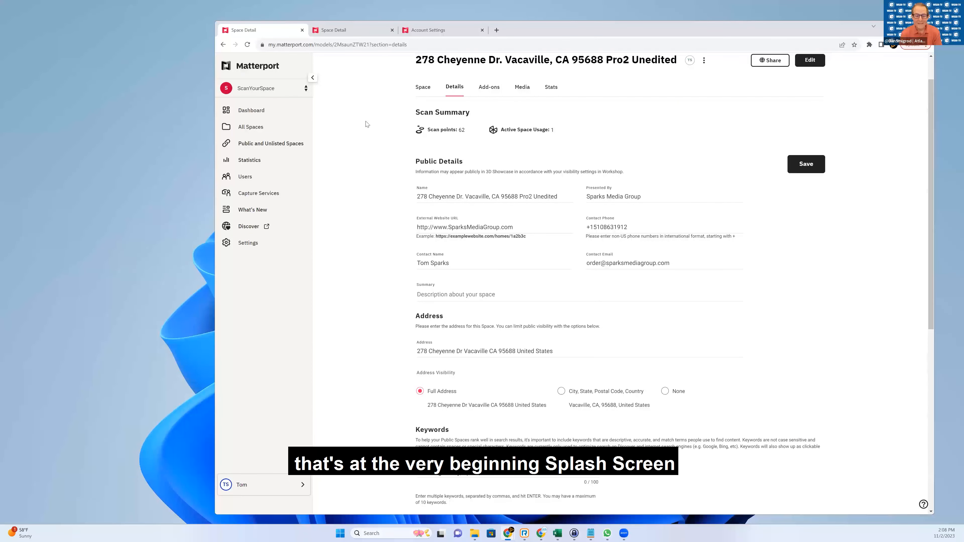
pyautogui.click(355, 31)
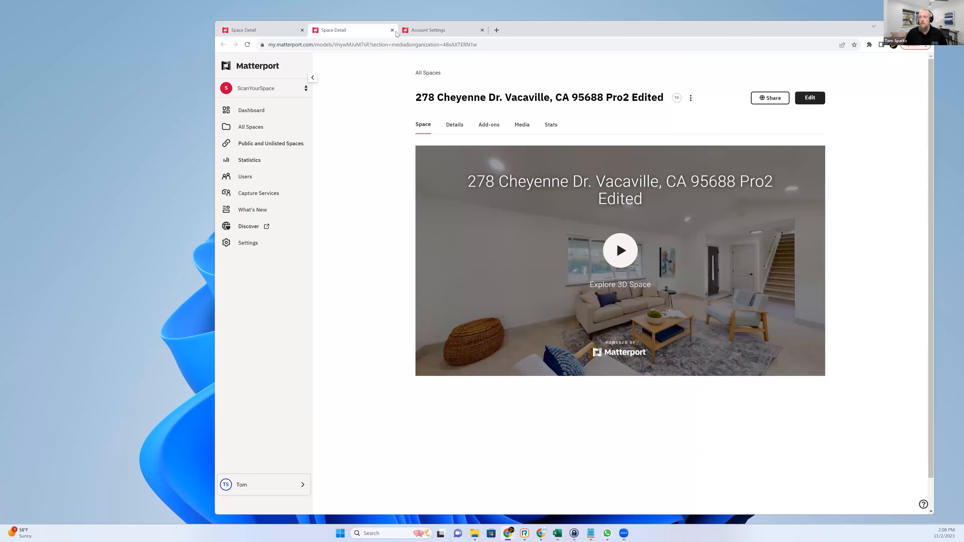
pyautogui.click(616, 246)
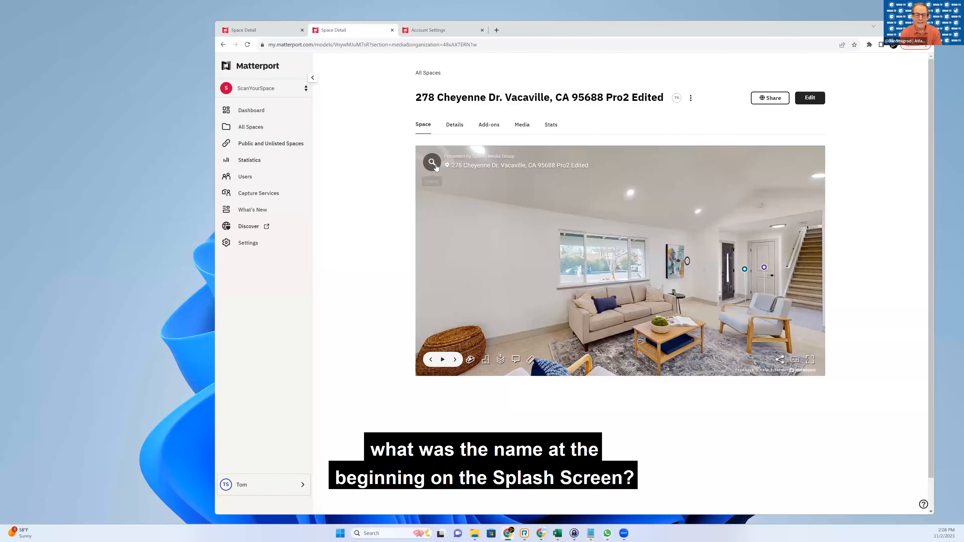
# - Return to the Pro2 Unedited space's details and inspect the "Pro2 Unedited" suffix of its name
pyautogui.click(262, 30)
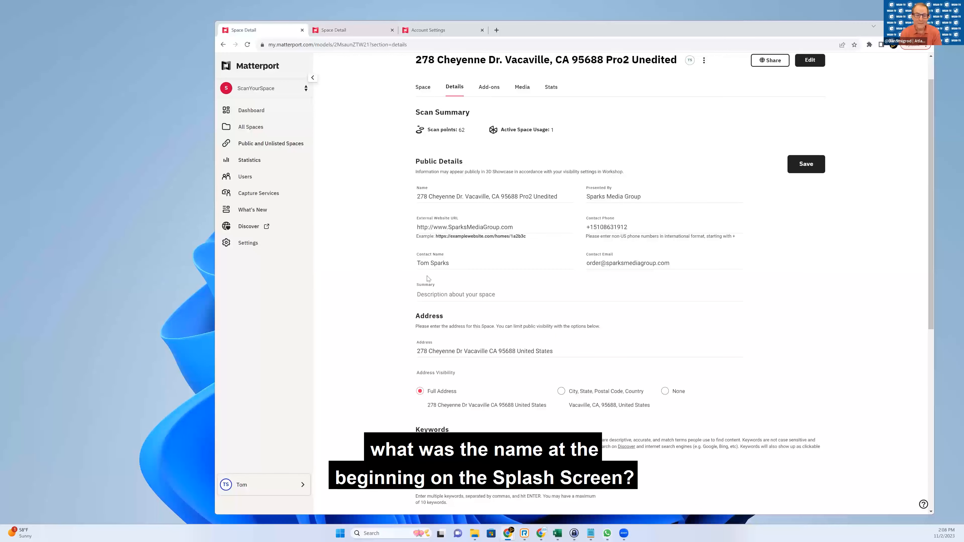
pyautogui.click(513, 196)
pyautogui.moveTo(566, 195); pyautogui.dragTo(518, 197)
pyautogui.click(519, 197)
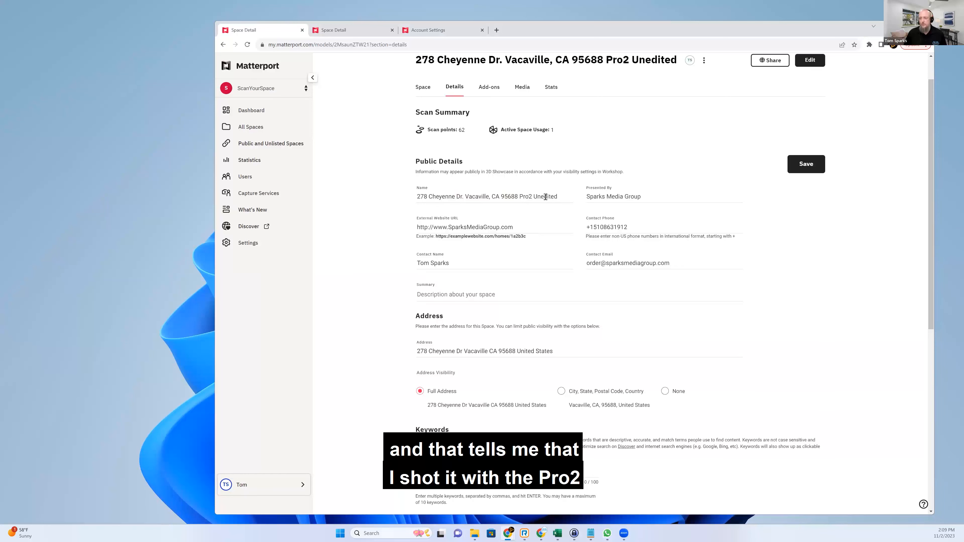
# - Examine the description note in the Pro2 Unedited space's internal details
pyautogui.scroll(-4, 524, 236)
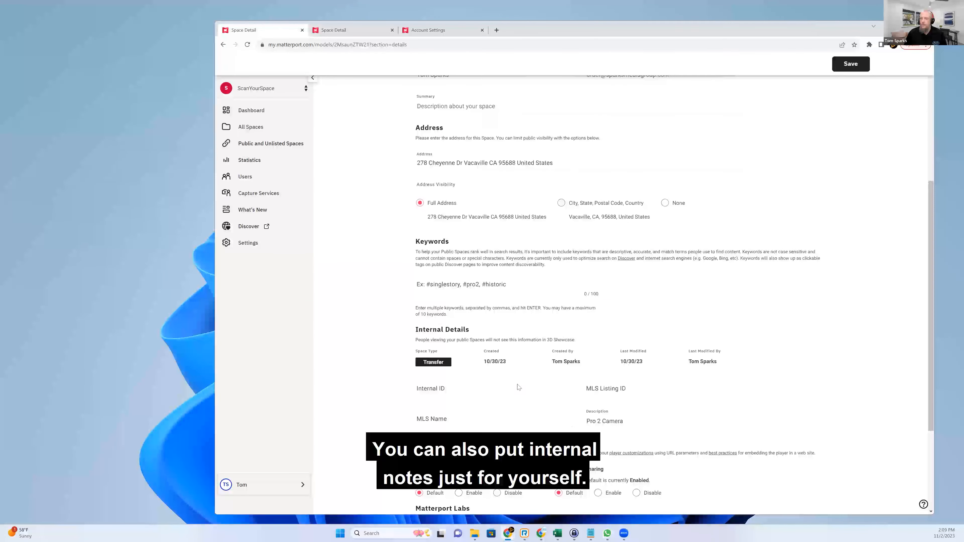
pyautogui.scroll(3, 572, 369)
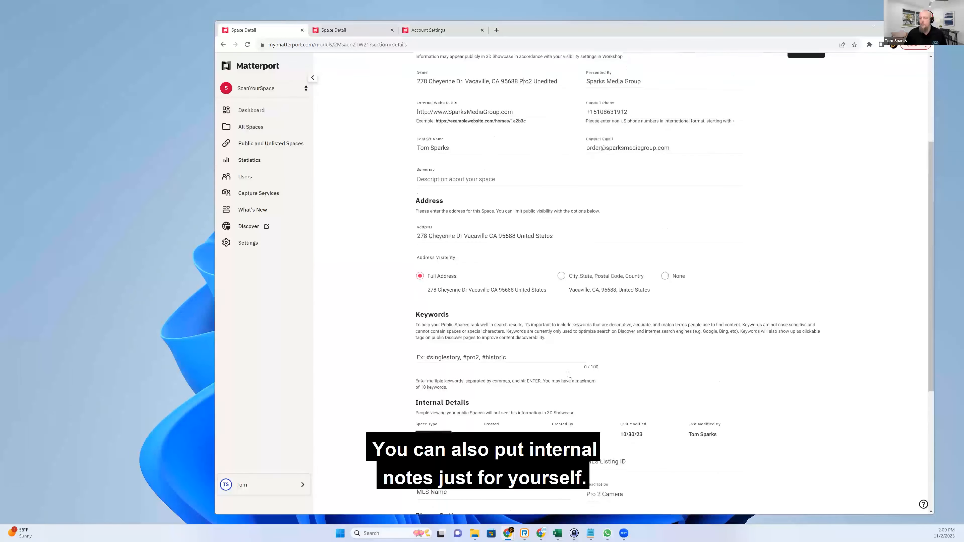
pyautogui.scroll(-5, 570, 394)
pyautogui.tripleClick(626, 383)
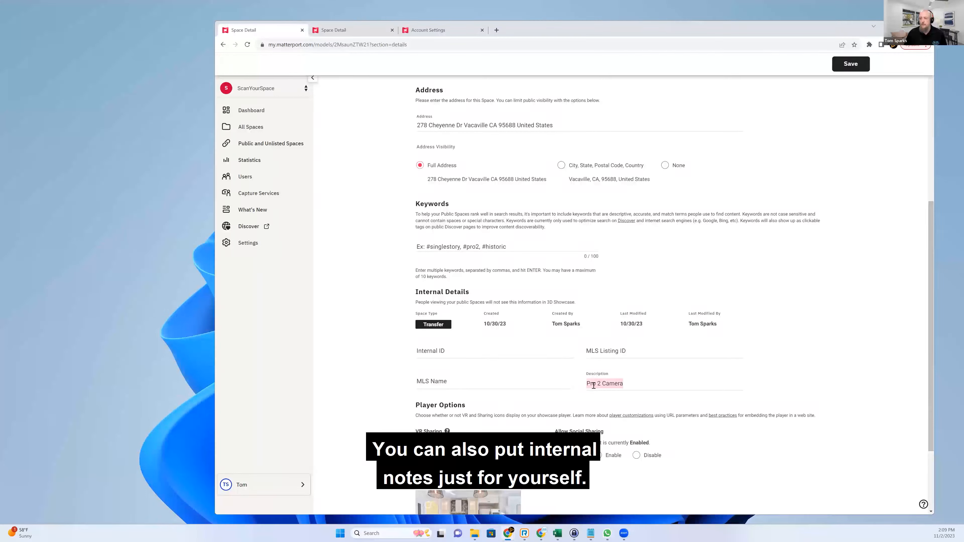
pyautogui.click(634, 384)
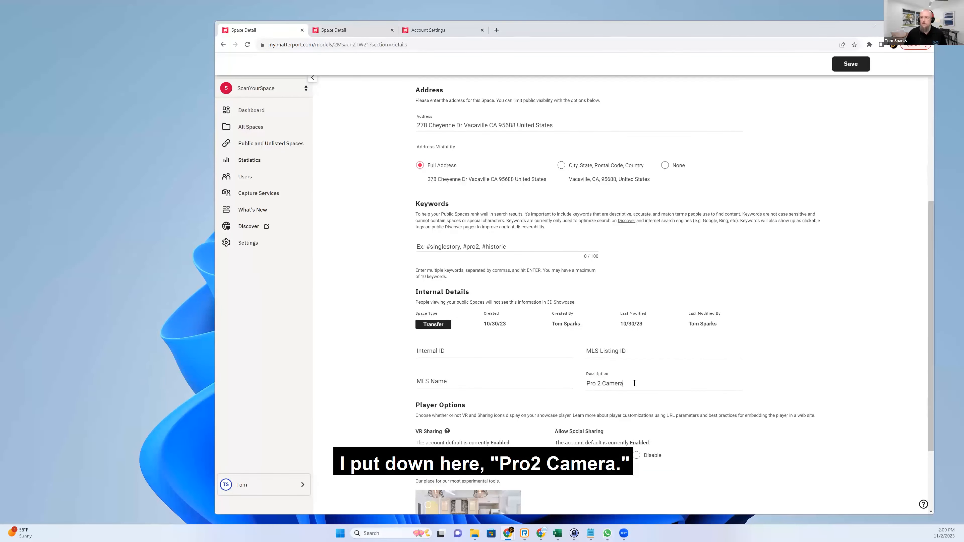
# - Look over the player options and activate the empty keywords field for entry
pyautogui.scroll(-3, 634, 383)
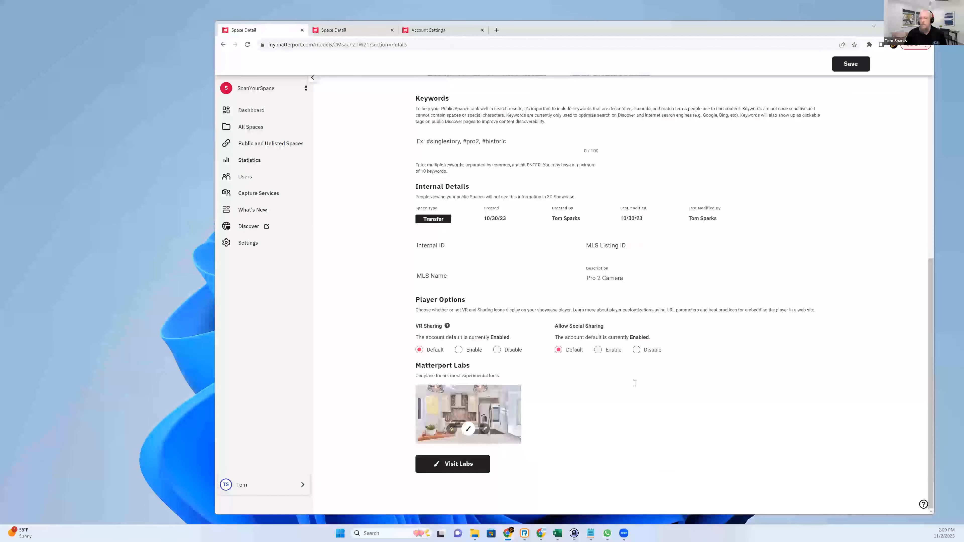
pyautogui.scroll(4, 633, 381)
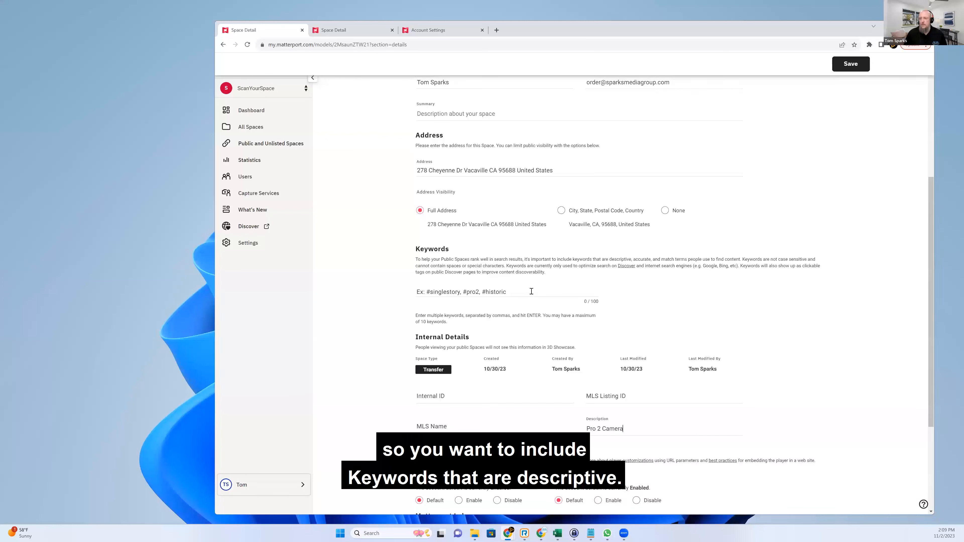
pyautogui.click(516, 294)
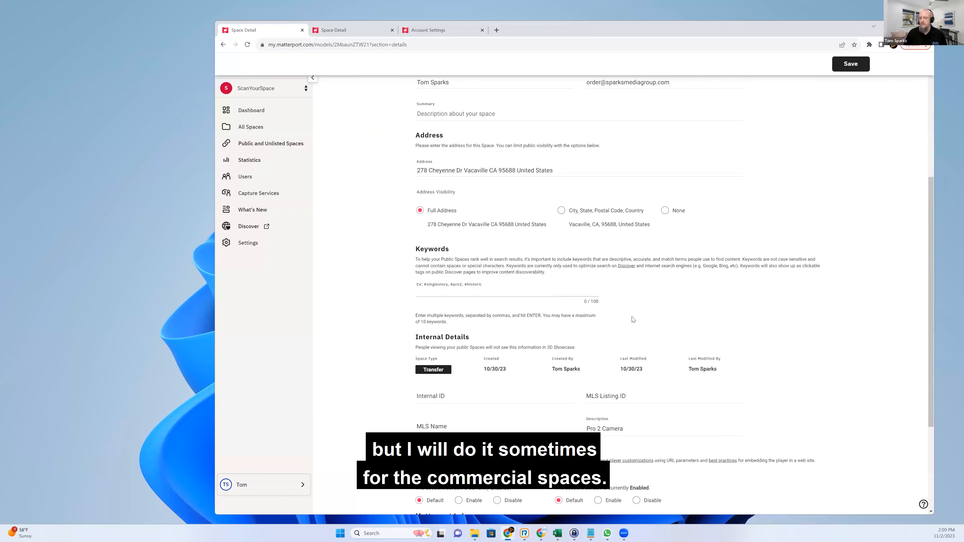
# - Review the internal ID, MLS name and MLS listing ID fields in the internal details
pyautogui.scroll(-1, 633, 318)
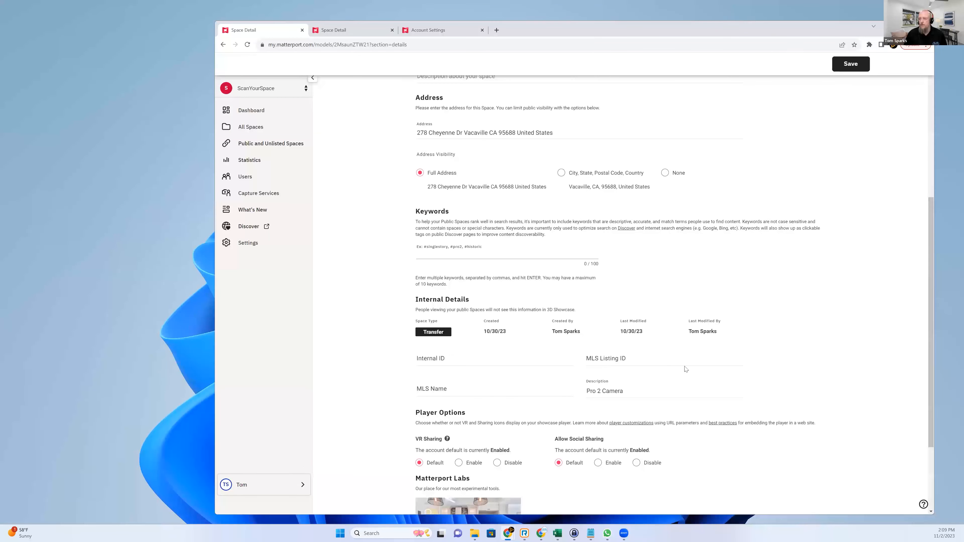
pyautogui.scroll(1, 741, 345)
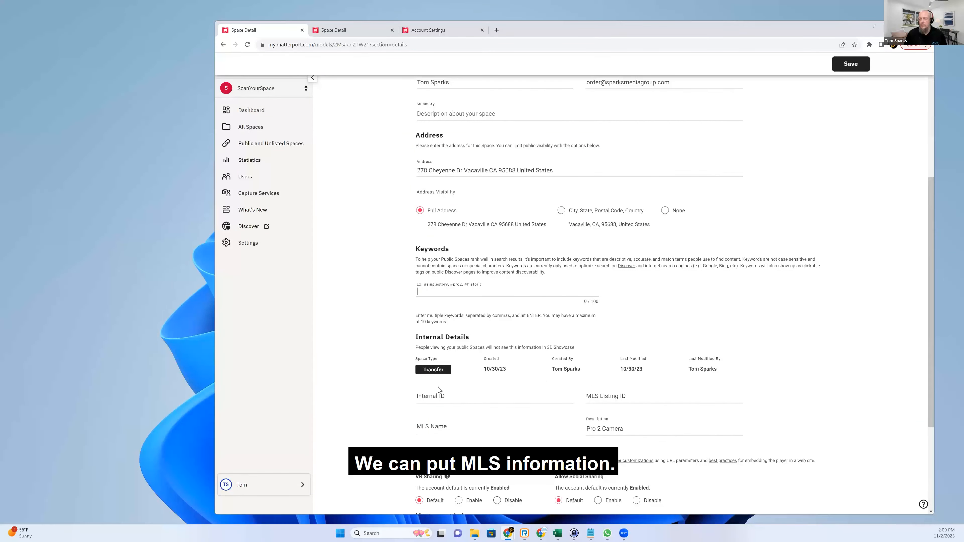
pyautogui.scroll(-2, 458, 401)
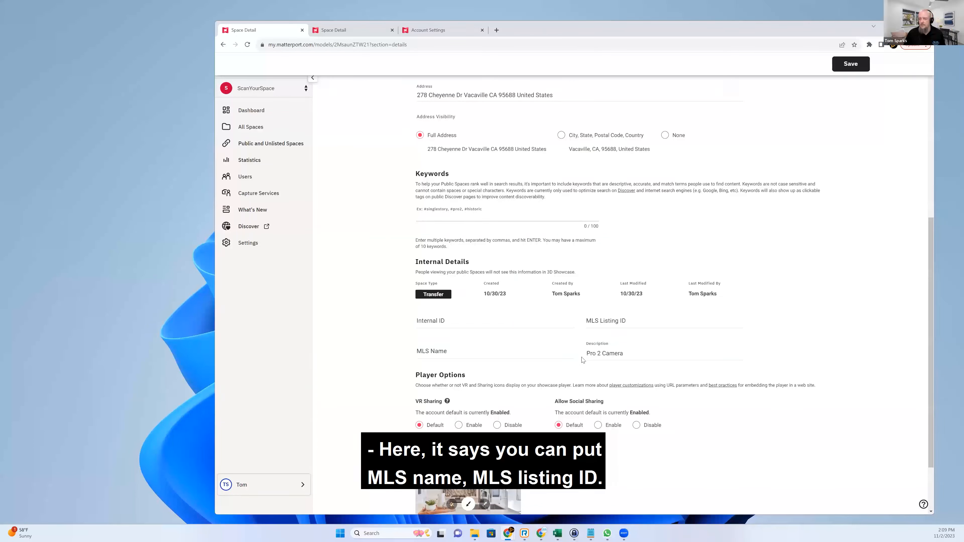
# - Compare the VR Sharing player option with the View in VR control in the Pro2 Edited space's tour
pyautogui.scroll(-2, 523, 362)
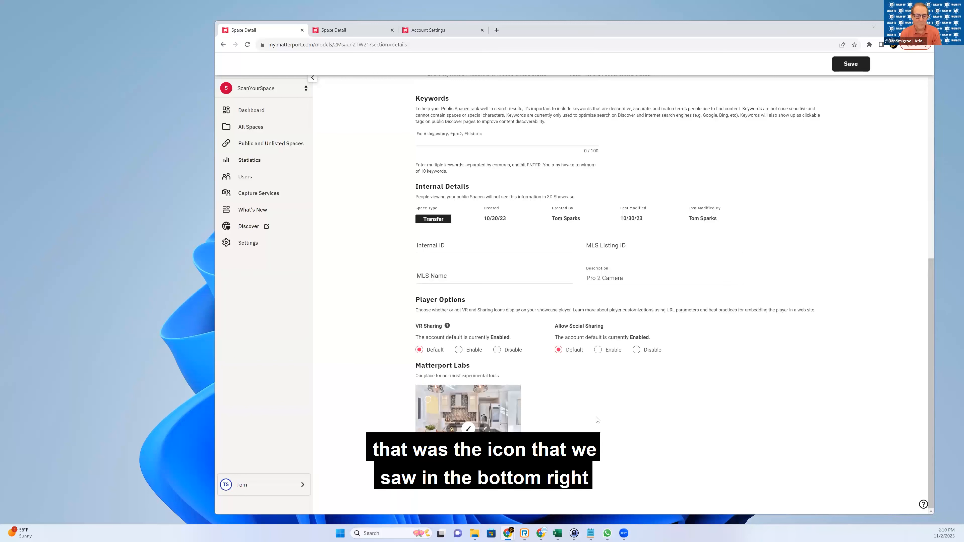
pyautogui.click(347, 32)
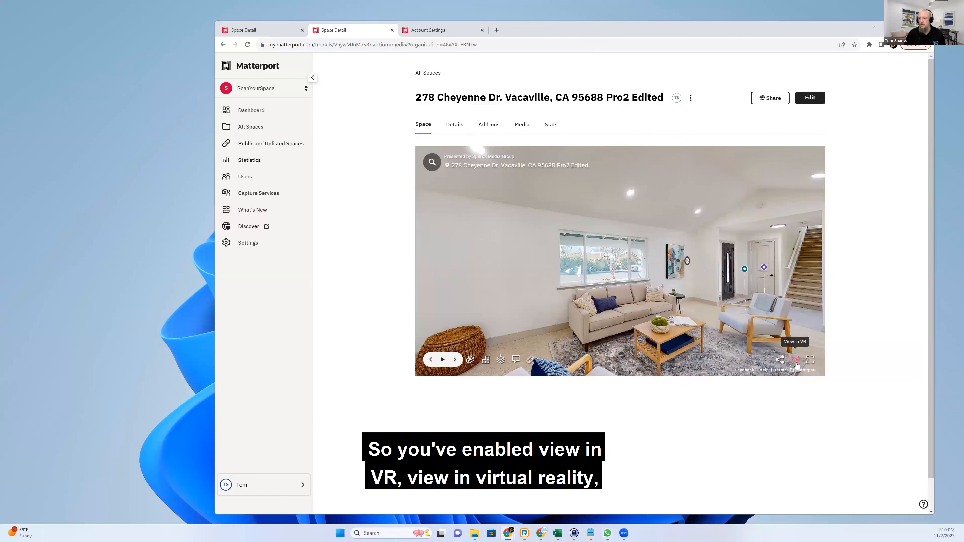
pyautogui.click(278, 29)
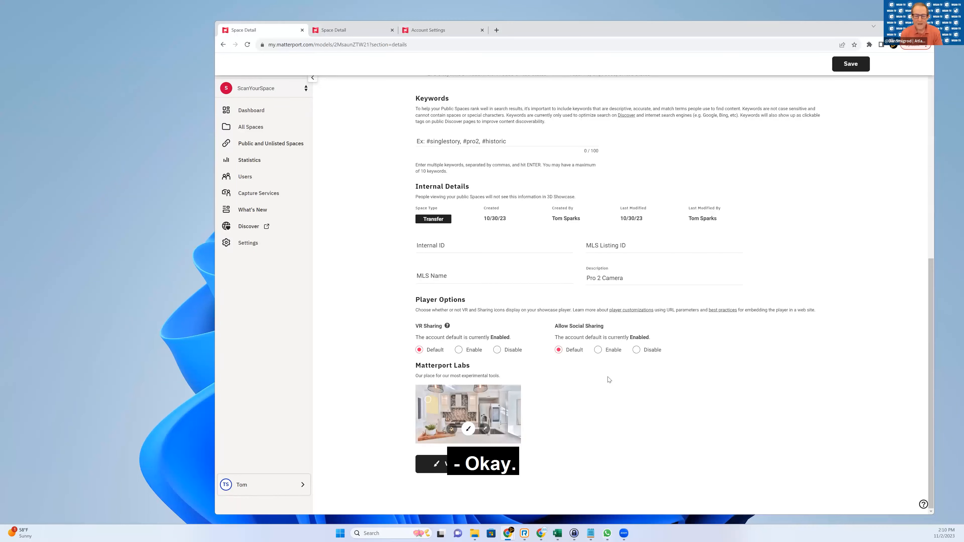
# - Open the account-wide space settings and examine them down to the VR Button option
pyautogui.scroll(2, 609, 379)
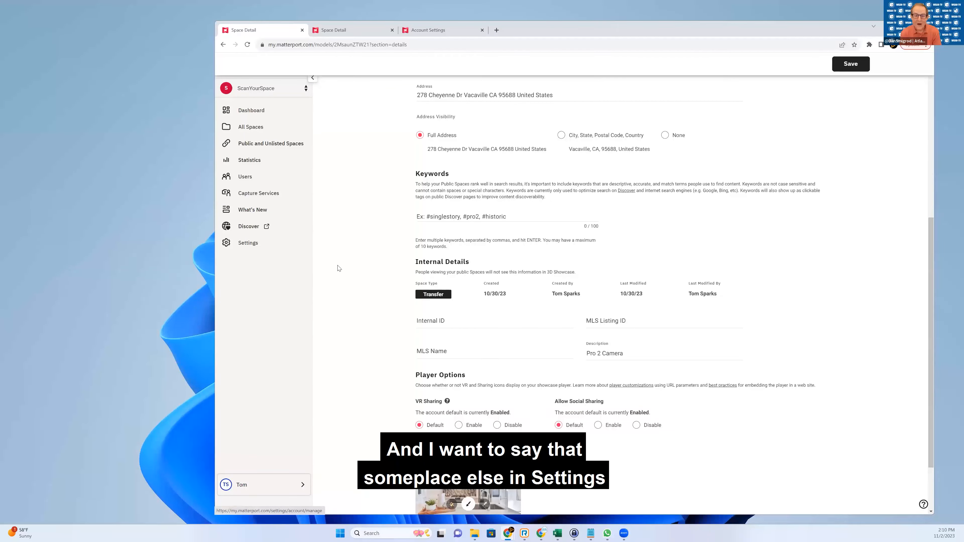
pyautogui.click(457, 32)
pyautogui.scroll(-1, 418, 334)
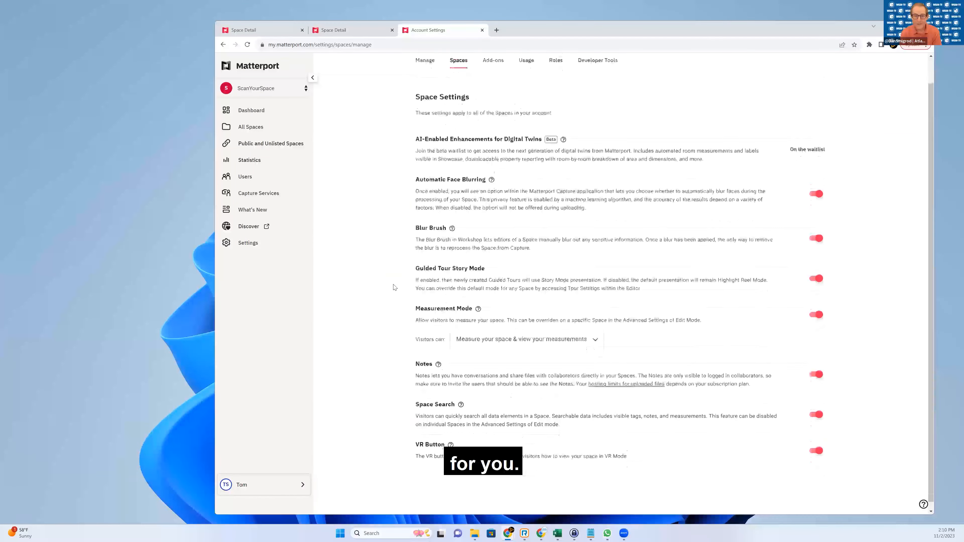
# - Review the account-wide space settings and check the organization's general management page for sharing options
pyautogui.scroll(1, 450, 391)
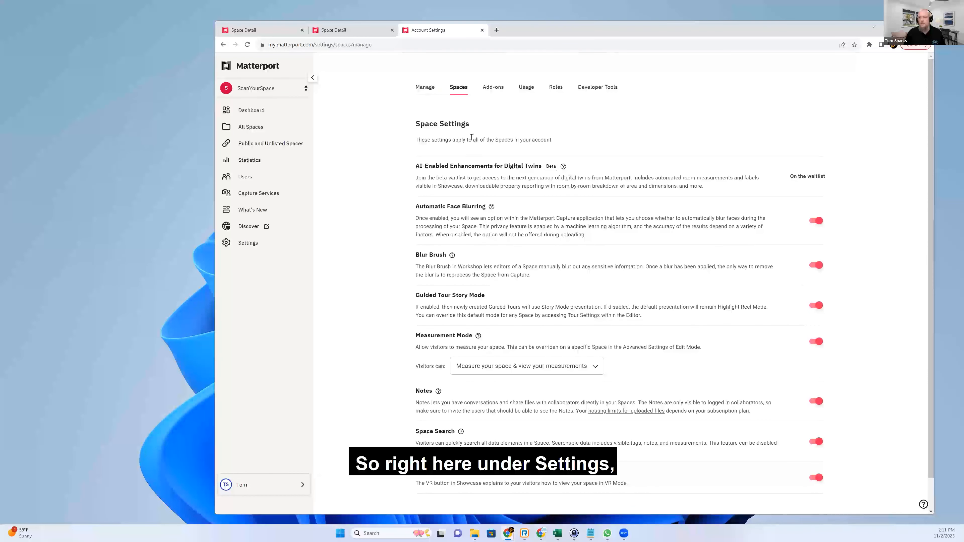
pyautogui.scroll(-1, 467, 243)
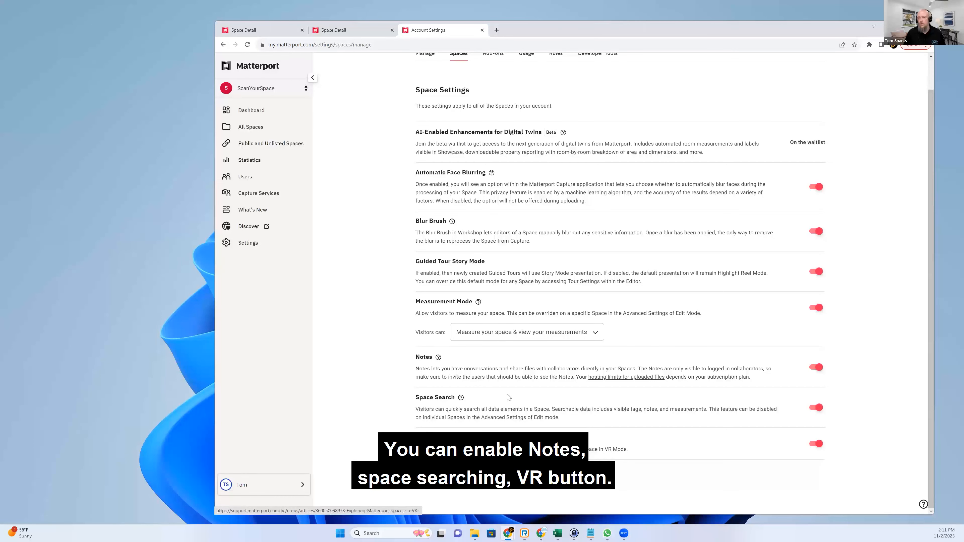
pyautogui.scroll(1, 509, 398)
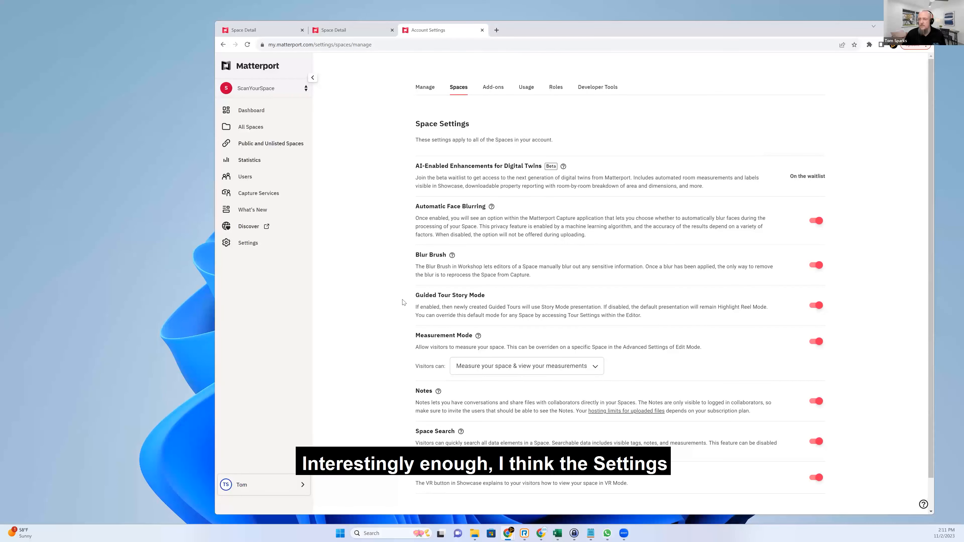
pyautogui.click(240, 245)
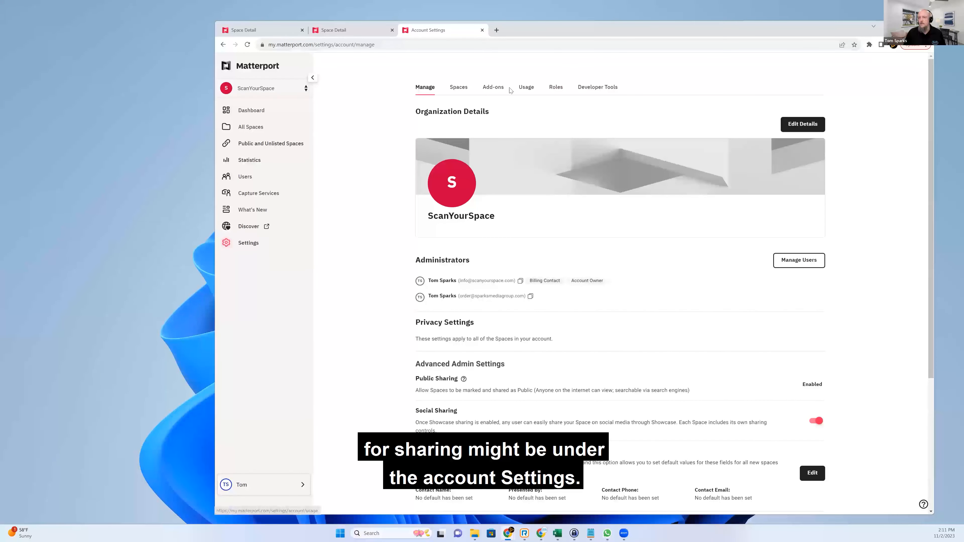
pyautogui.click(458, 87)
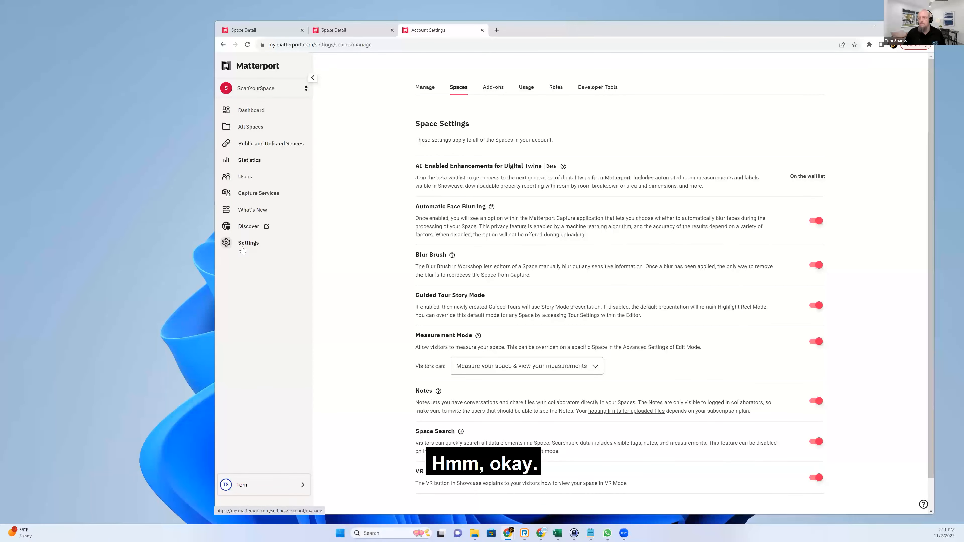
# - Return to the Pro2 Unedited space and look back over its public details and address visibility
pyautogui.click(335, 33)
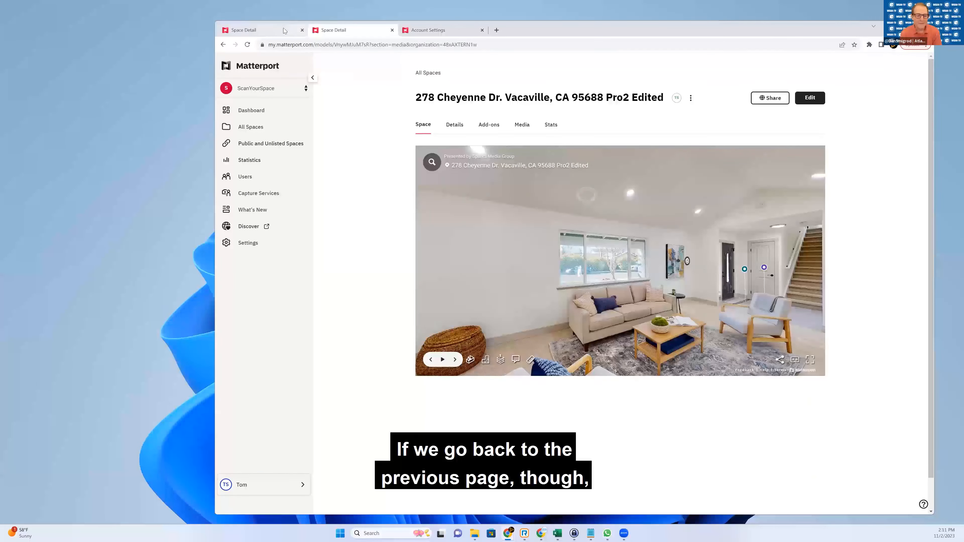
pyautogui.click(272, 31)
pyautogui.scroll(2, 479, 267)
pyautogui.scroll(4, 478, 267)
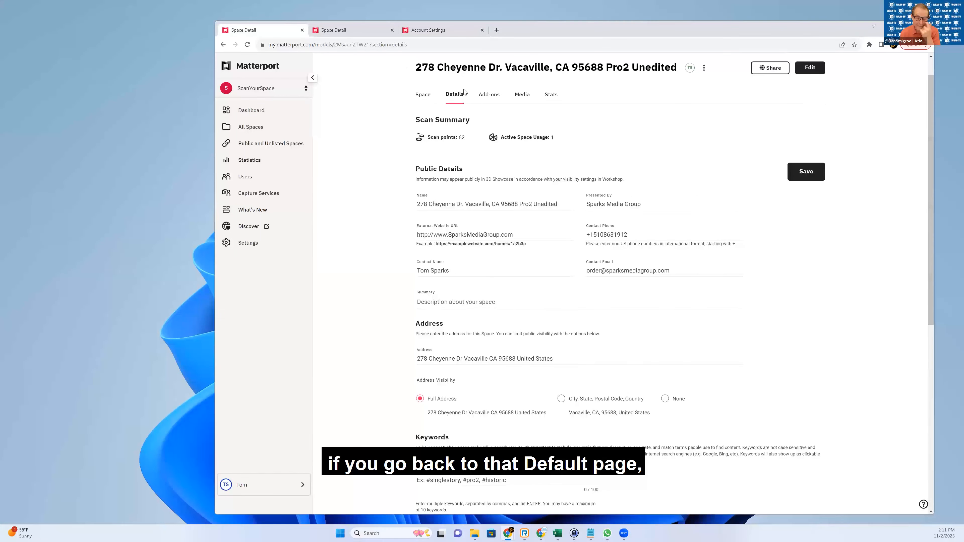
# - In the account-wide space settings, consult the Measurement Mode help and highlight the Guided Tour Story Mode heading
pyautogui.click(427, 30)
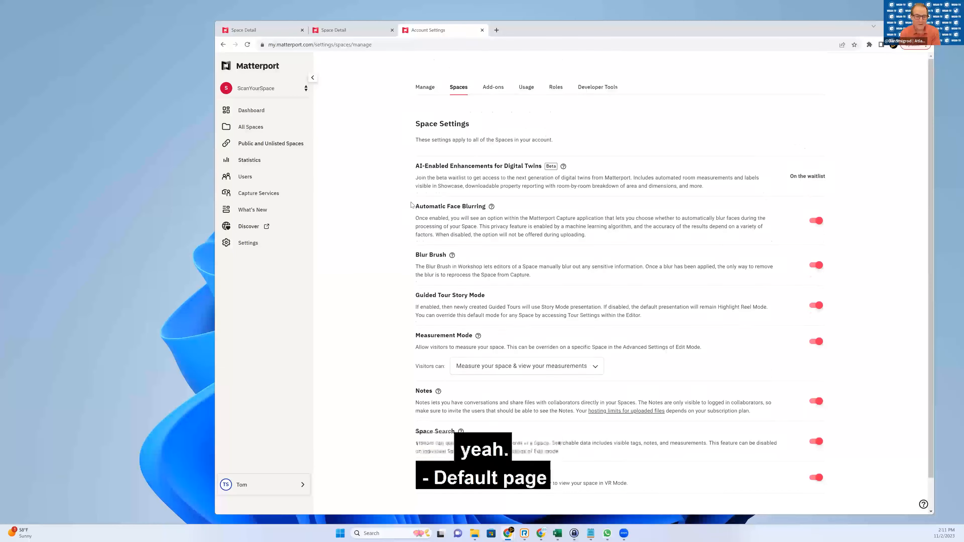
pyautogui.scroll(-1, 412, 203)
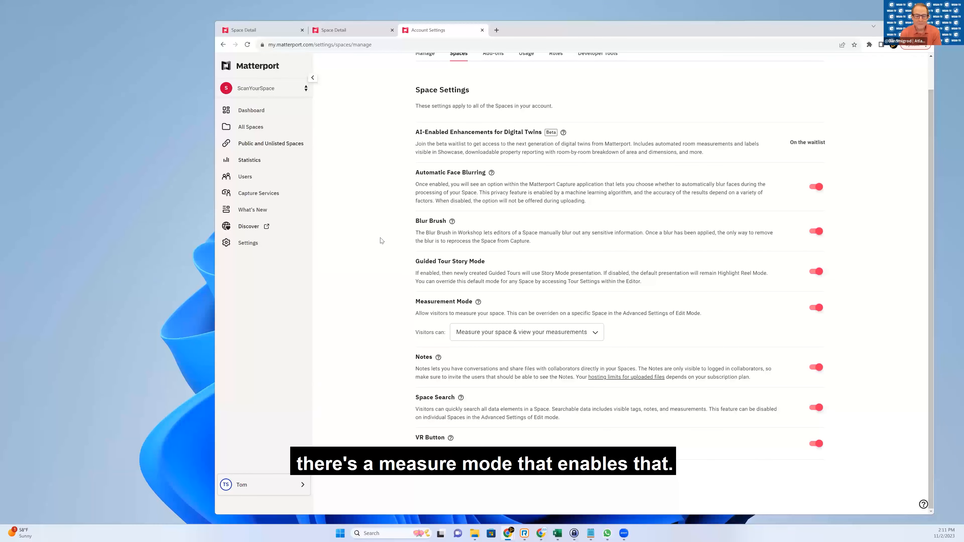
pyautogui.click(477, 302)
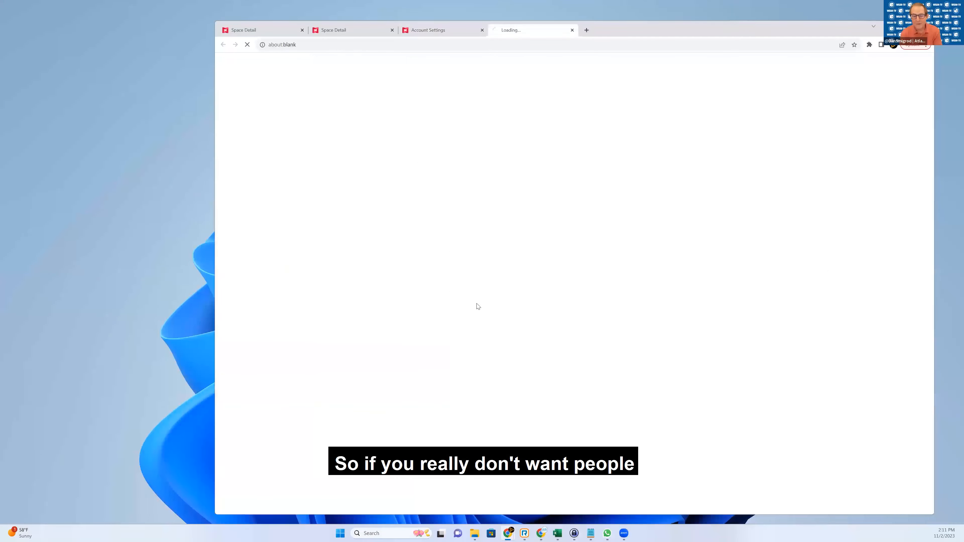
pyautogui.click(572, 29)
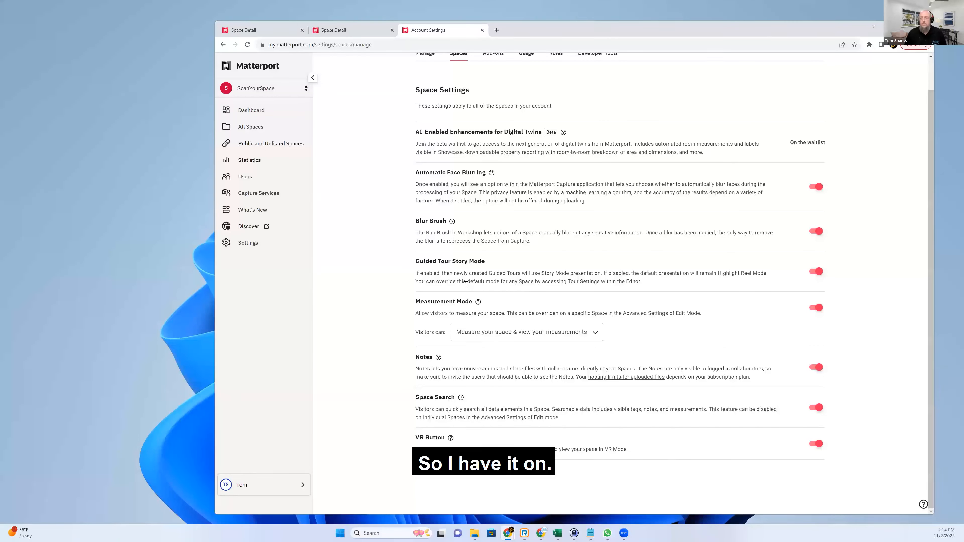
pyautogui.tripleClick(417, 261)
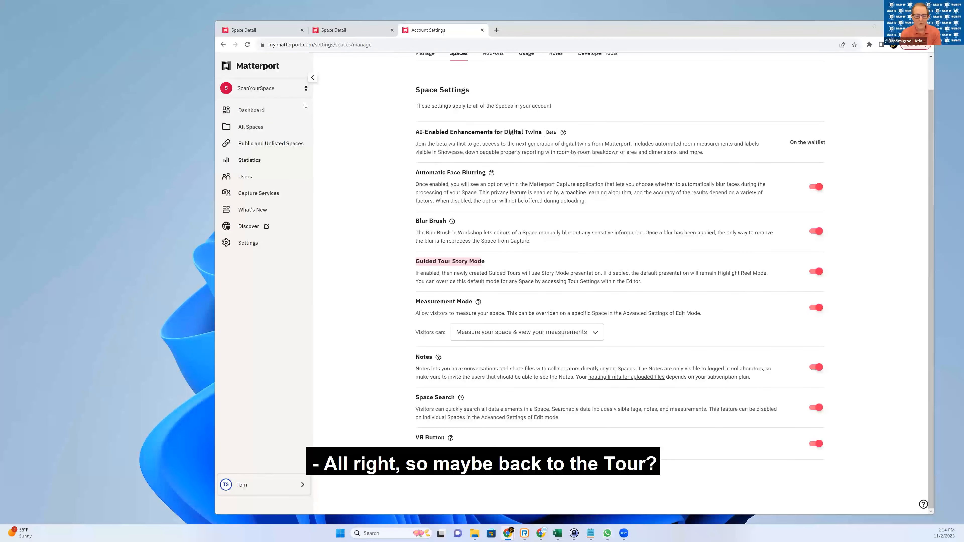
# - Revisit the Pro2 Unedited space's 3D tour preview and its details
pyautogui.click(244, 30)
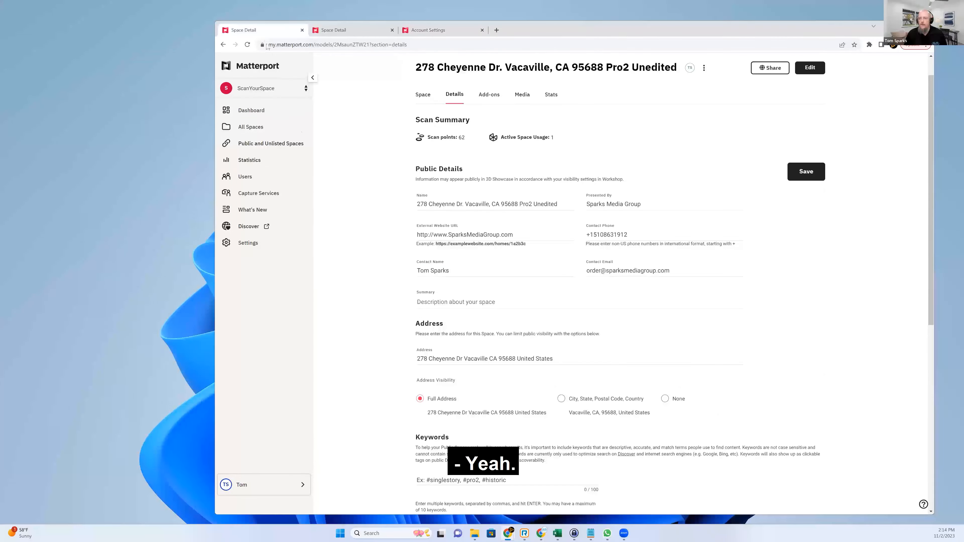
pyautogui.click(421, 95)
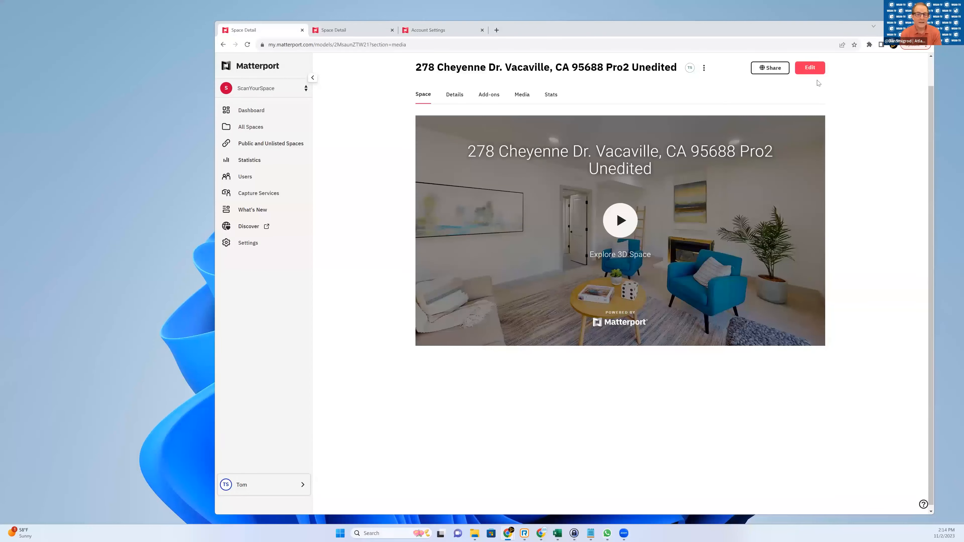
pyautogui.scroll(2, 823, 101)
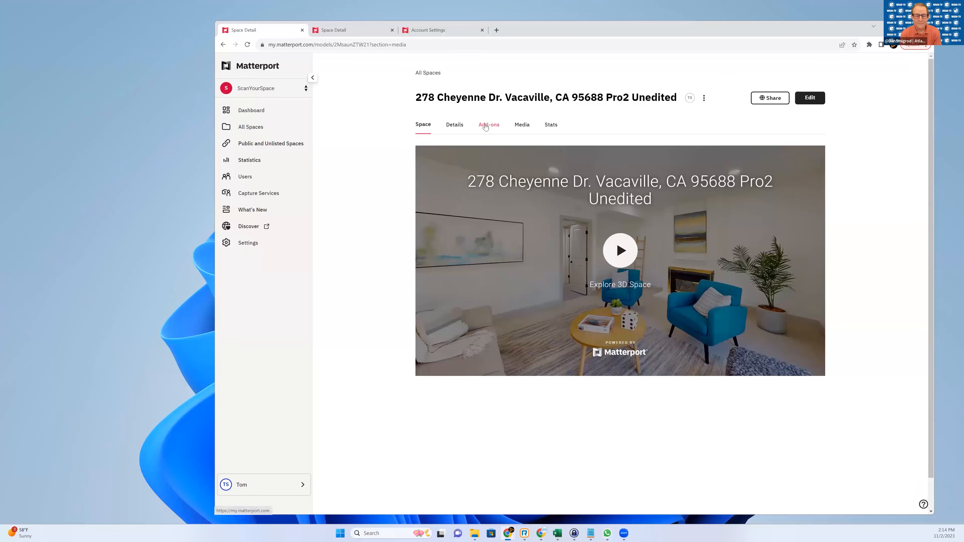
pyautogui.click(454, 125)
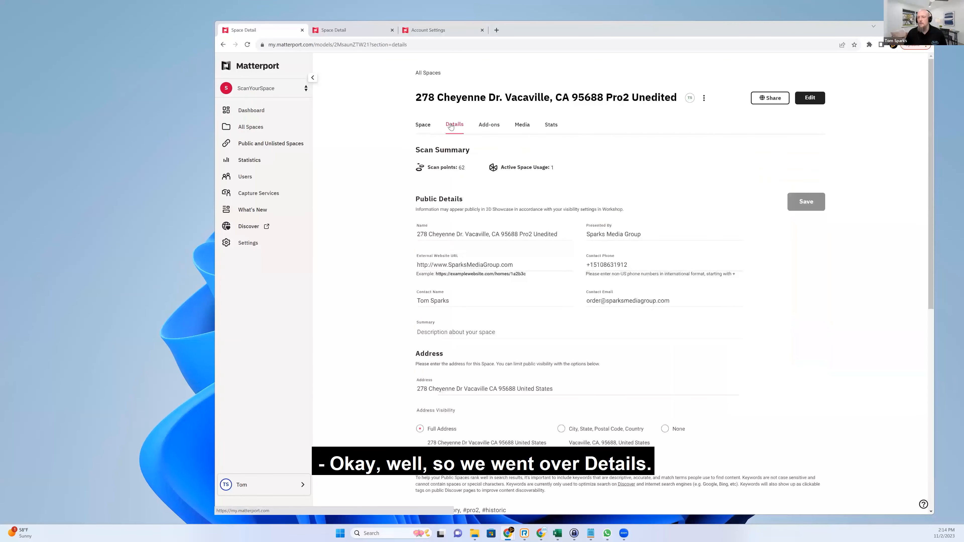
# - Examine the Schematic Floor Plan add-on's sample drawings and pricing for the Pro2 Unedited space, and return to the add-ons list
pyautogui.click(489, 127)
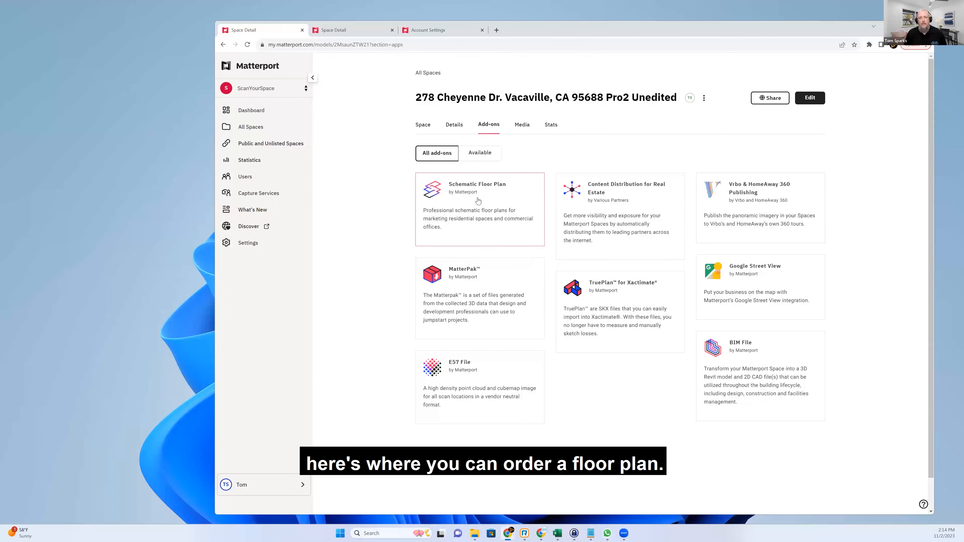
pyautogui.click(481, 221)
pyautogui.scroll(-2, 542, 231)
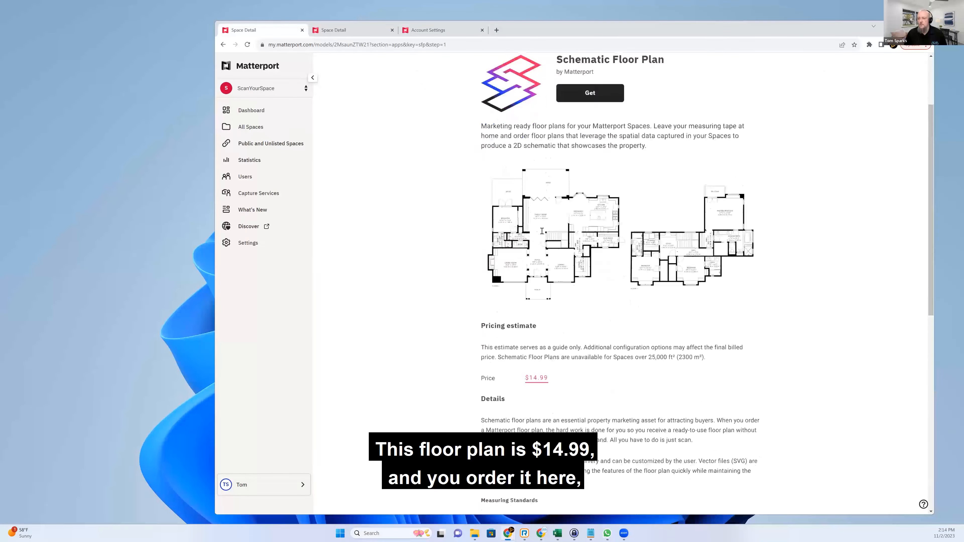
pyautogui.scroll(3, 546, 233)
pyautogui.scroll(-3, 551, 237)
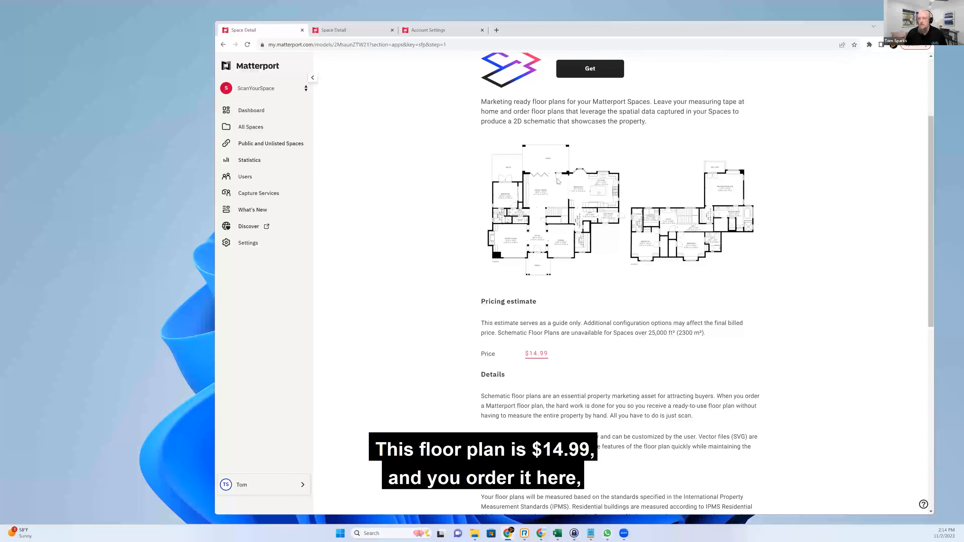
pyautogui.click(223, 45)
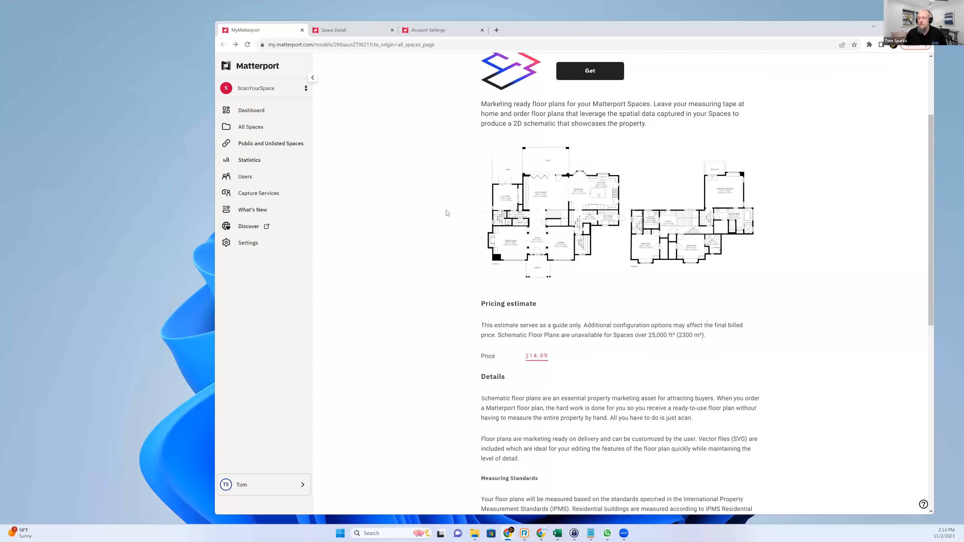
pyautogui.click(483, 114)
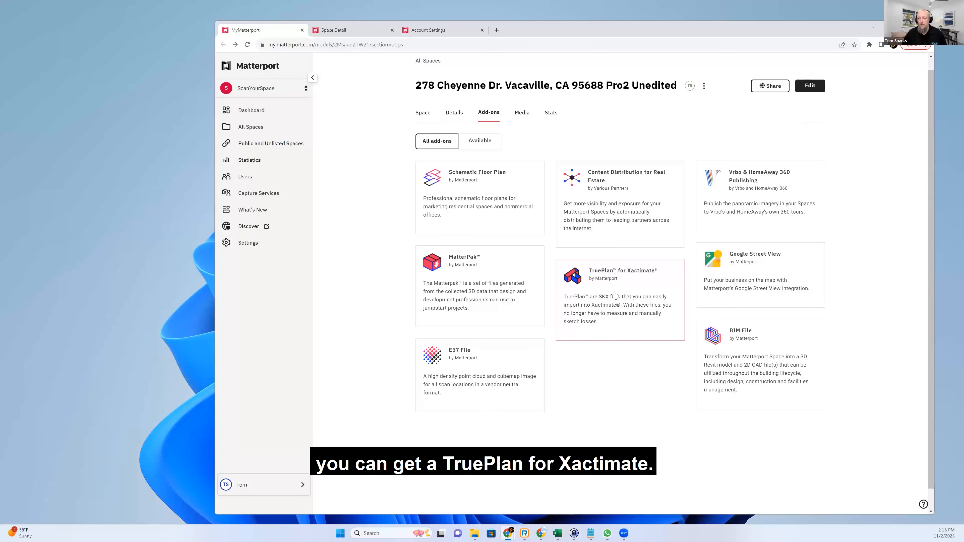
# - Review the Google Street View add-on's pricing and publishing requirements, and return to the add-ons list
pyautogui.click(724, 287)
pyautogui.scroll(-1, 594, 309)
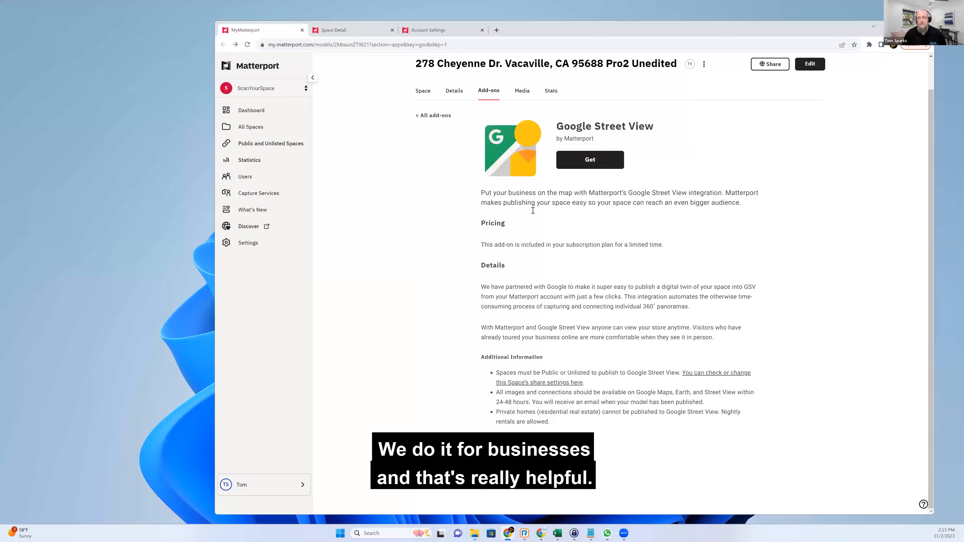
pyautogui.click(425, 115)
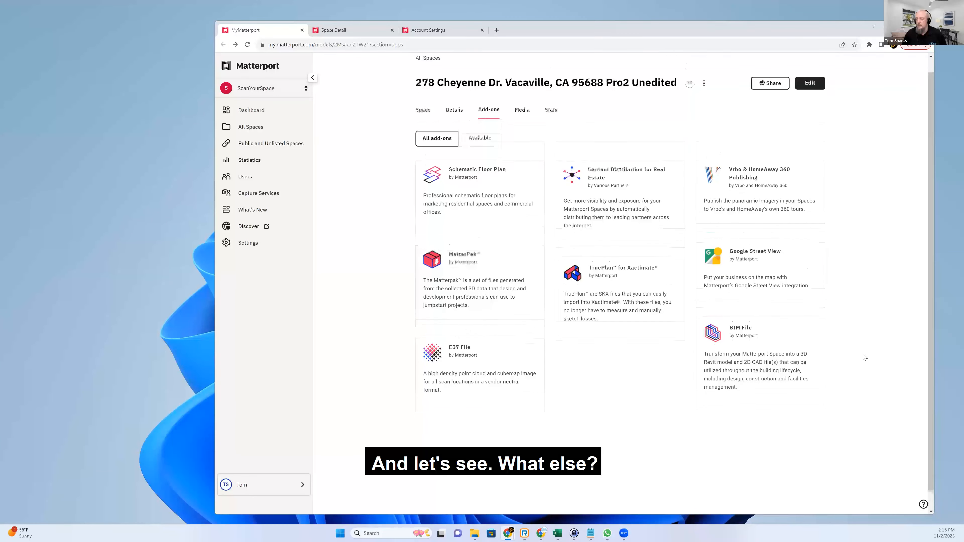
# - Examine the BIM File add-on's product scopes, price estimates and included files, and return to the add-ons list
pyautogui.scroll(-1, 743, 333)
pyautogui.click(743, 333)
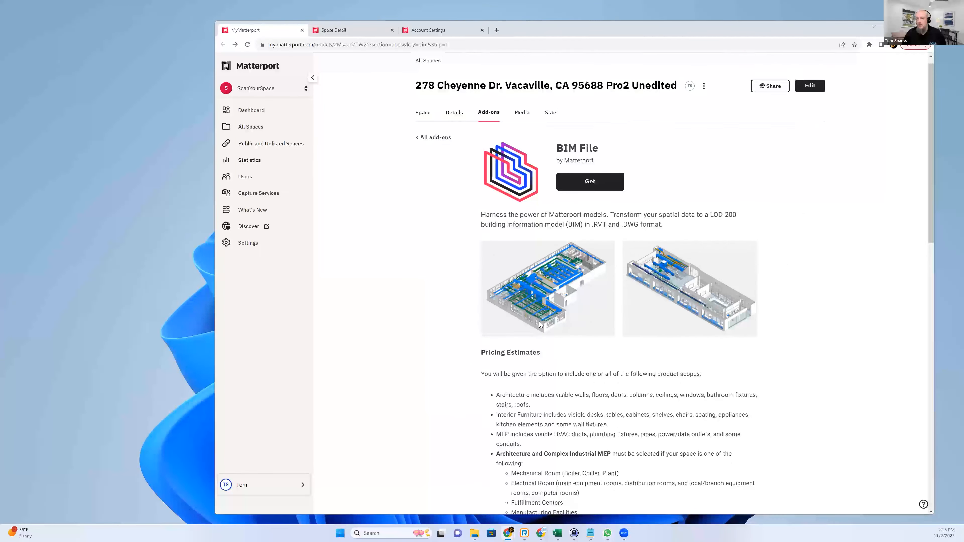
pyautogui.scroll(-4, 541, 325)
pyautogui.scroll(-6, 541, 325)
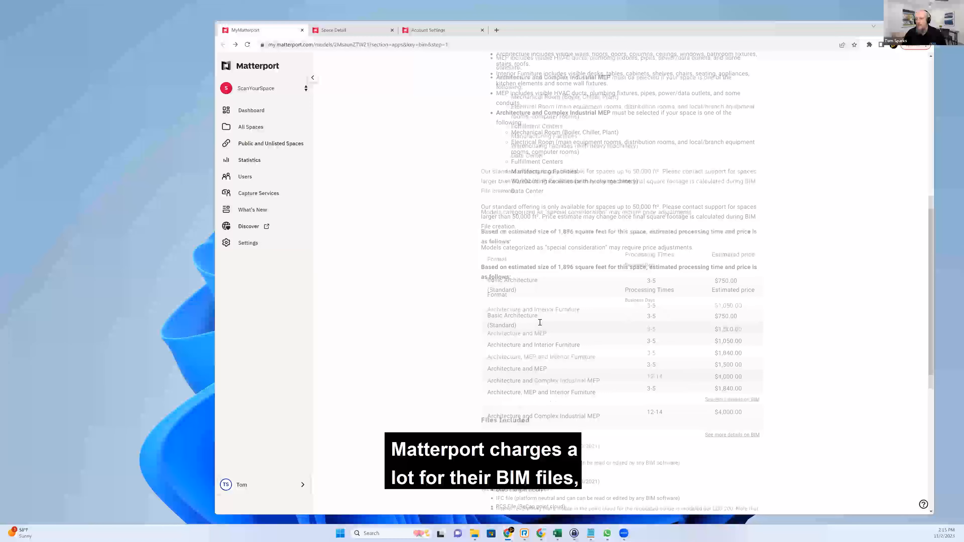
pyautogui.scroll(-2, 541, 326)
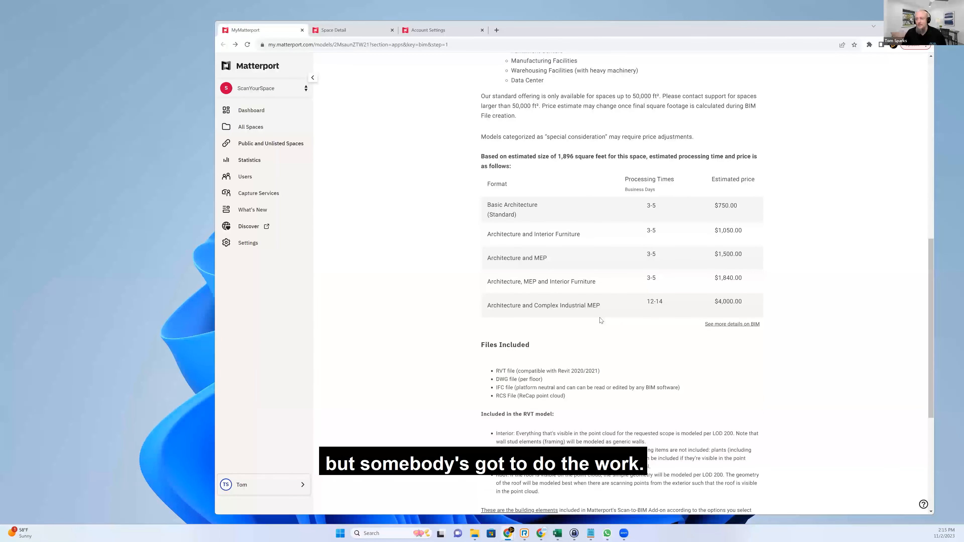
pyautogui.scroll(3, 601, 320)
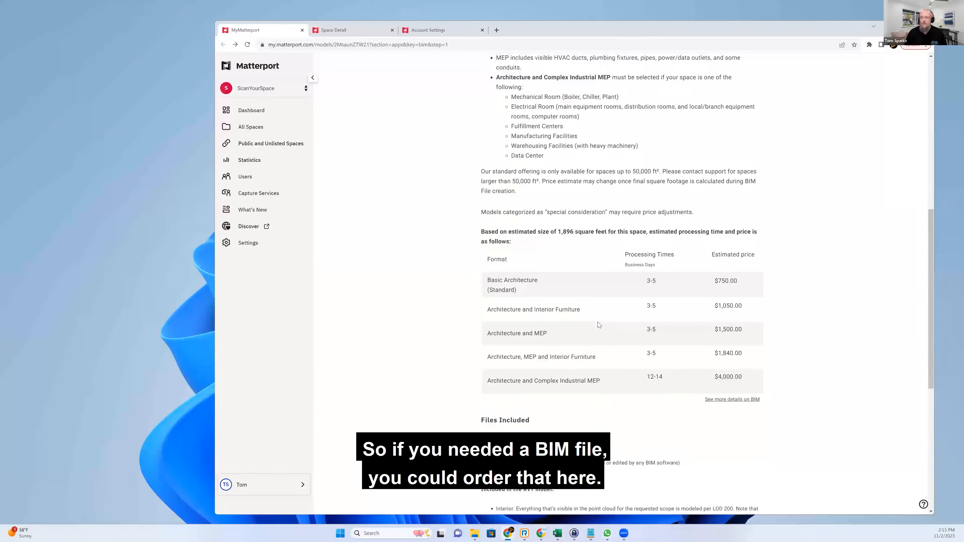
pyautogui.scroll(1, 597, 323)
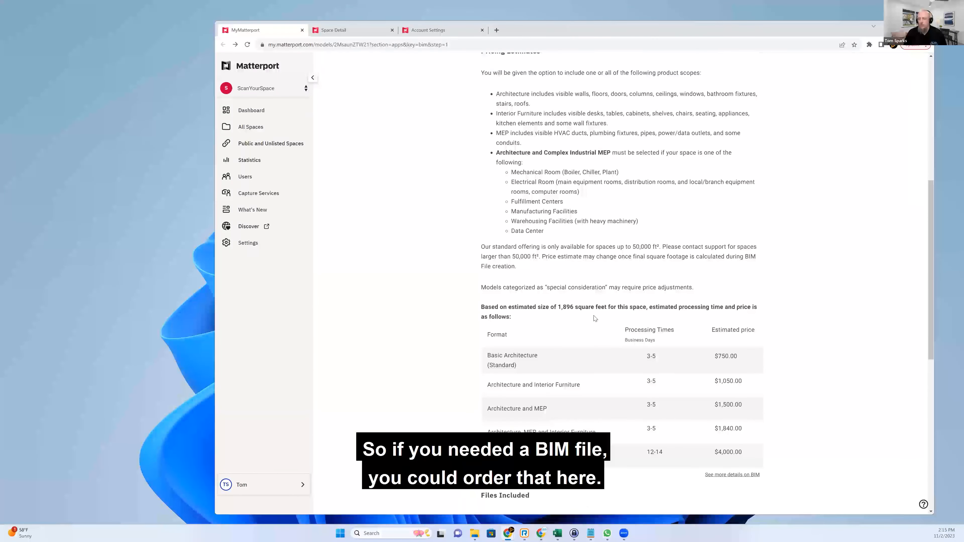
pyautogui.scroll(8, 595, 318)
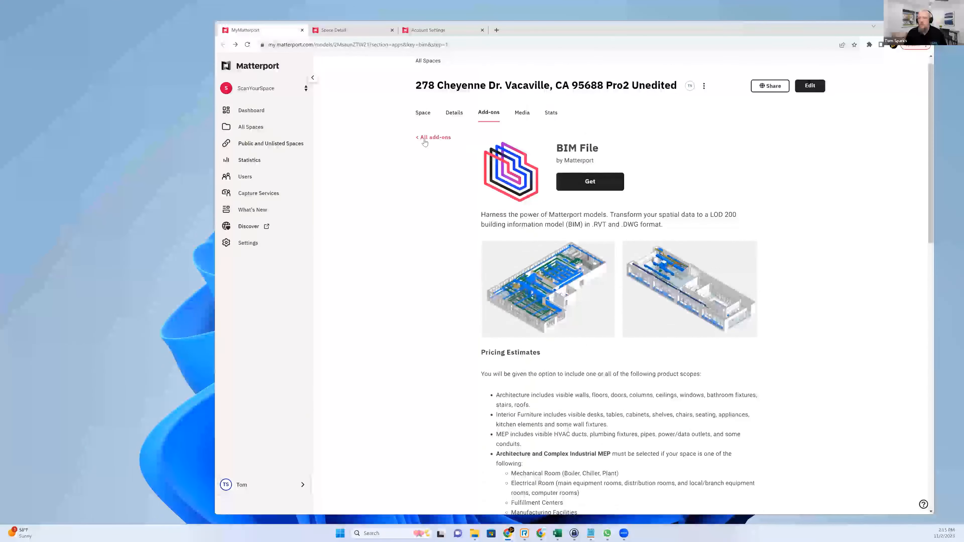
pyautogui.click(428, 139)
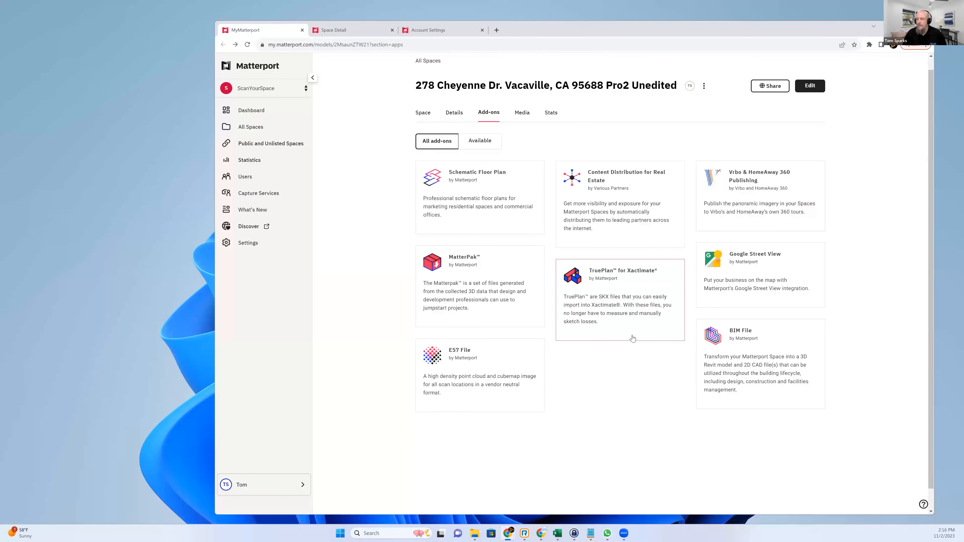
# - Review the Content Distribution for Real Estate add-on's partners and requirements, and return to the add-ons list
pyautogui.scroll(1, 631, 334)
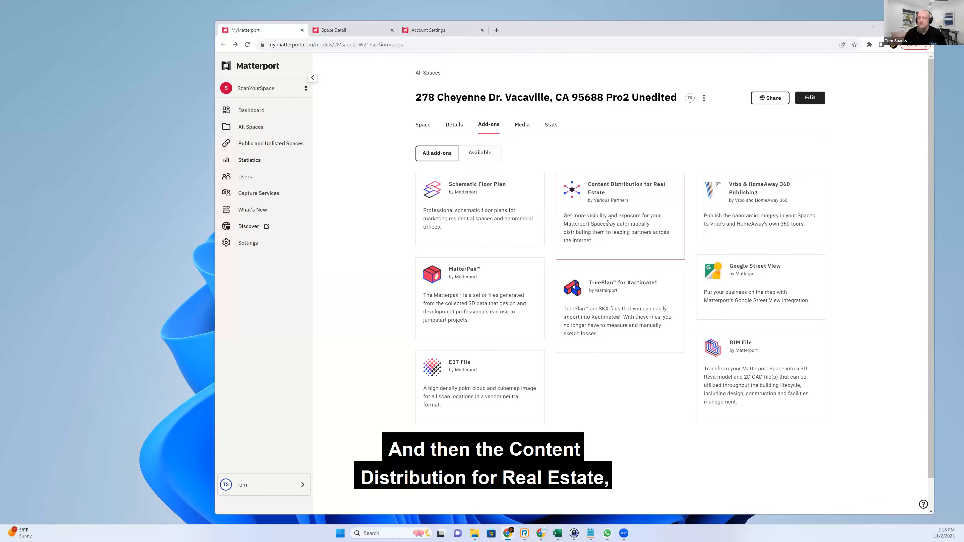
pyautogui.click(599, 227)
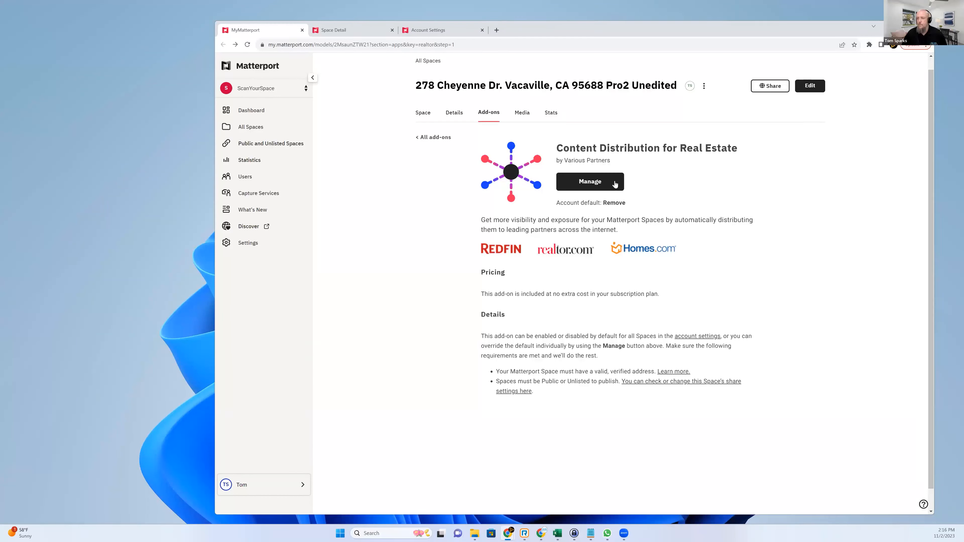
pyautogui.click(431, 138)
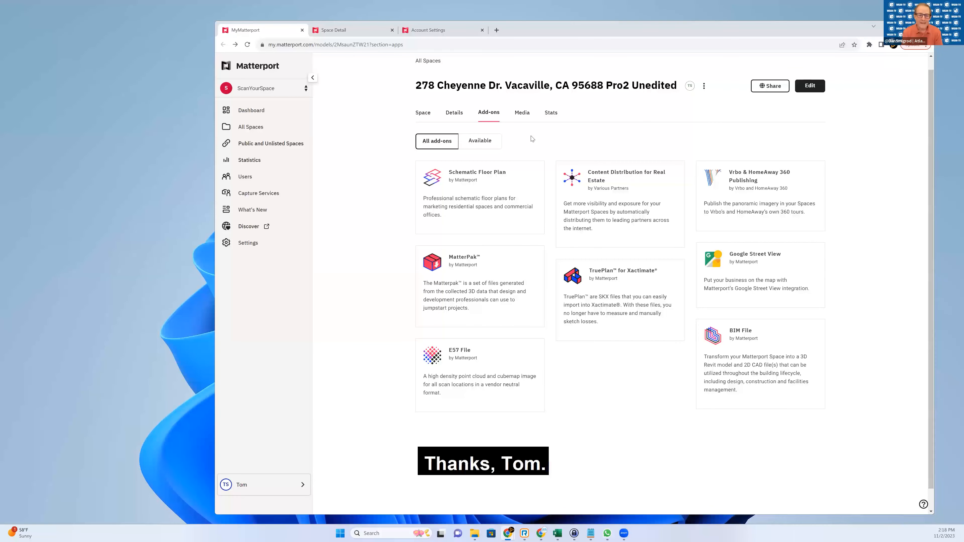
# - Open the Pro2 Unedited space's media and look over its videos and photos
pyautogui.click(522, 113)
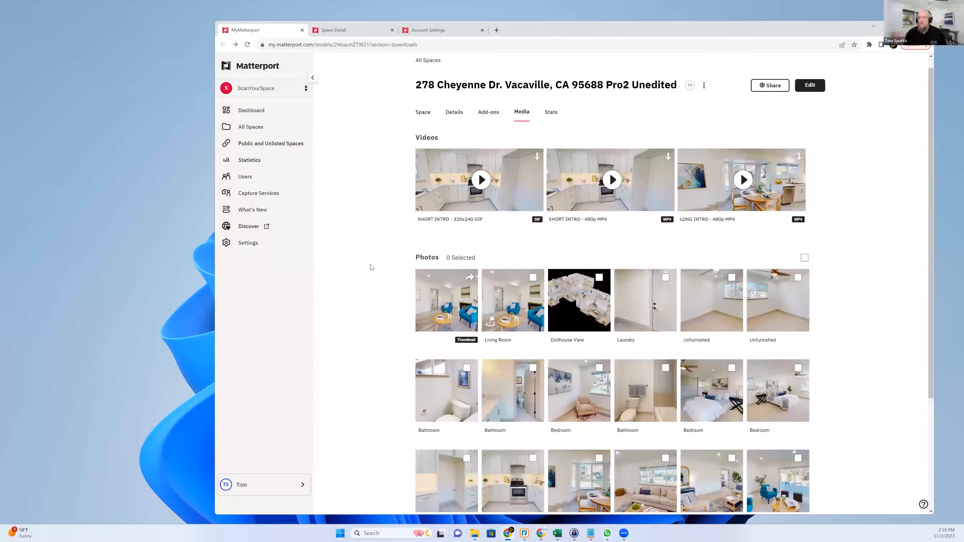
pyautogui.scroll(-1, 369, 262)
pyautogui.scroll(1, 368, 260)
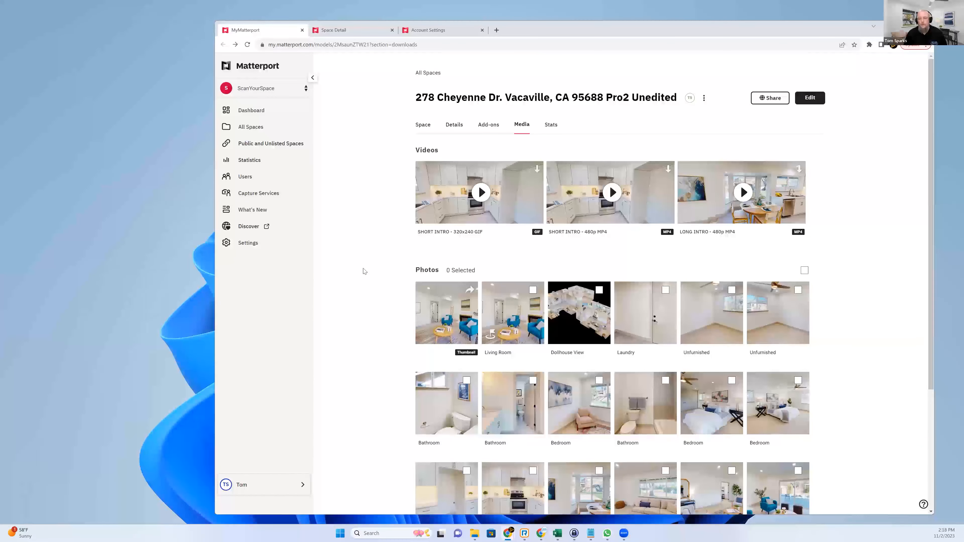
# - Examine the intro videos and the full set of room photos extracted from the tour
pyautogui.scroll(-3, 364, 273)
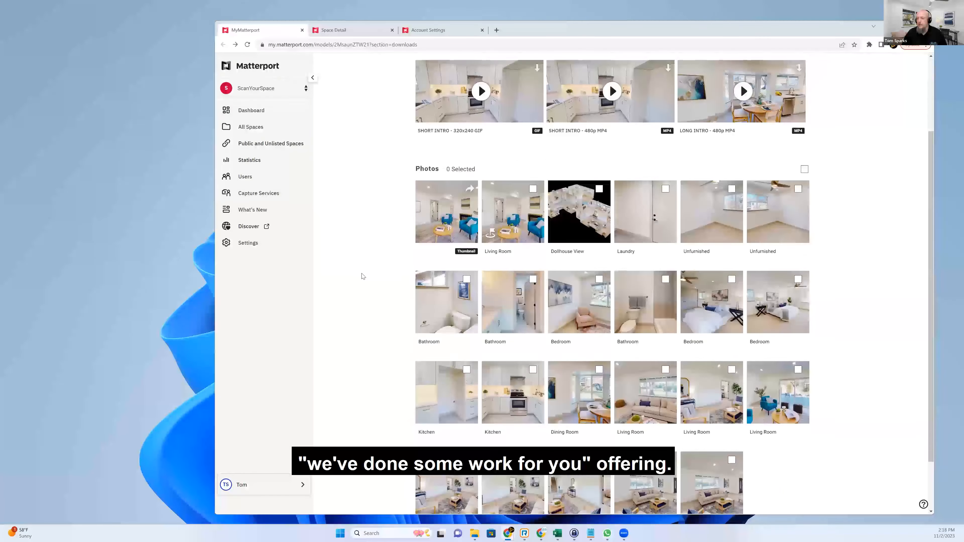
pyautogui.scroll(3, 362, 276)
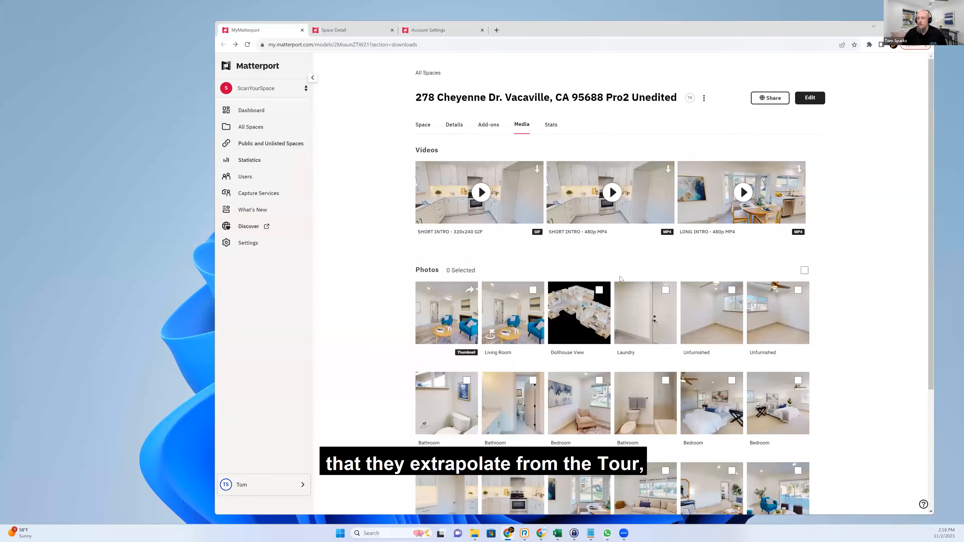
pyautogui.scroll(-3, 620, 279)
pyautogui.scroll(-1, 633, 332)
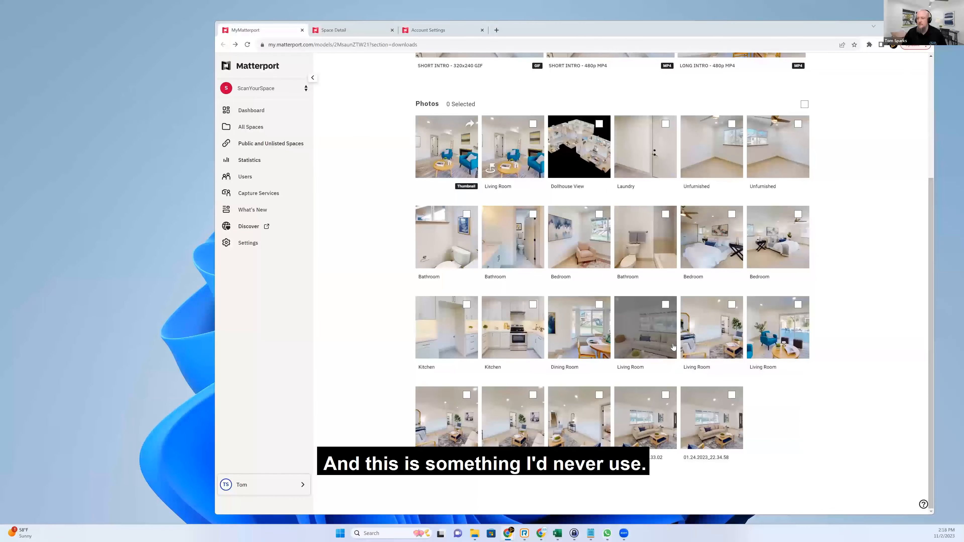
pyautogui.scroll(4, 668, 347)
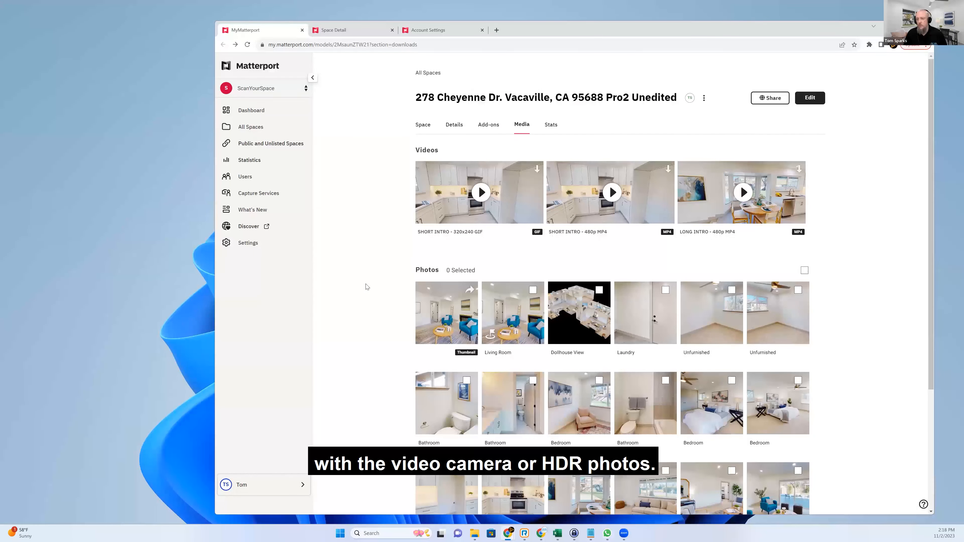
pyautogui.scroll(-4, 362, 304)
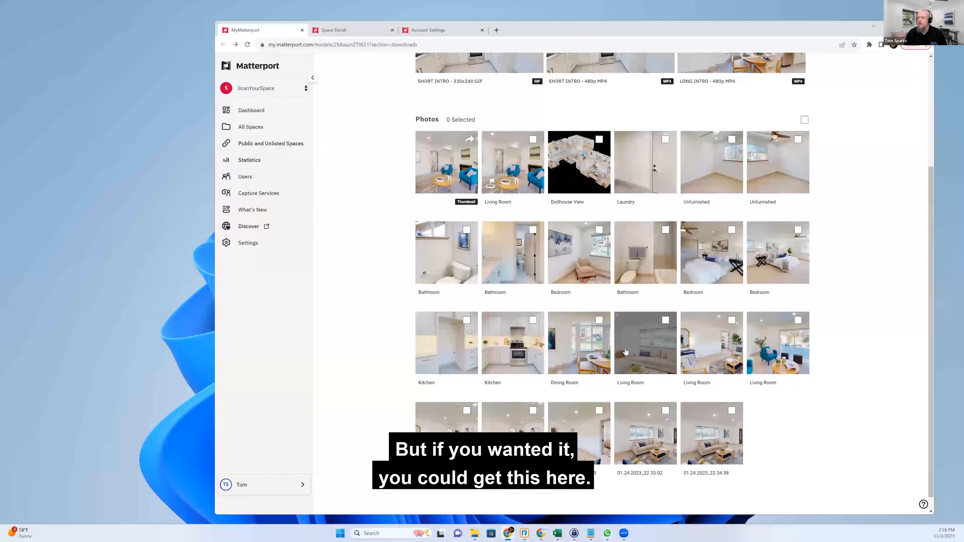
pyautogui.scroll(2, 841, 302)
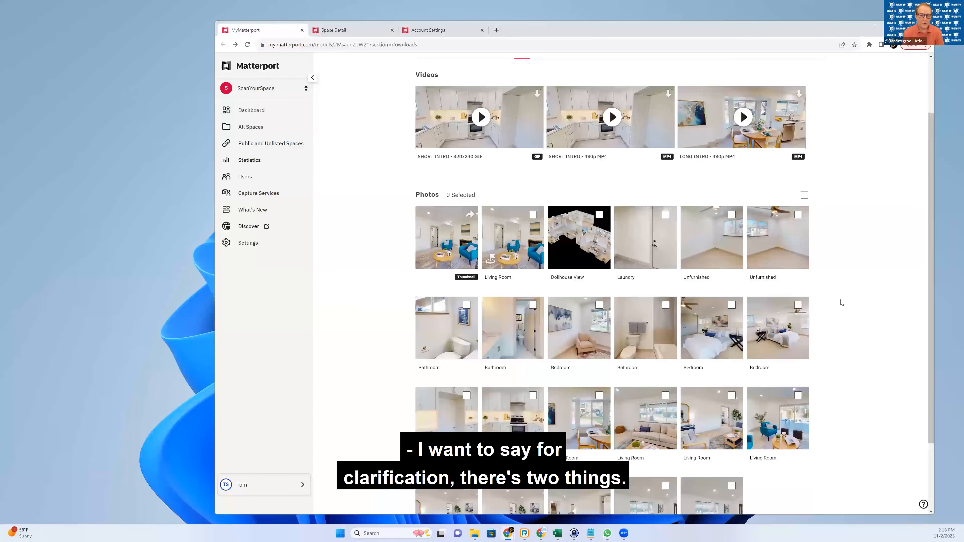
pyautogui.scroll(2, 842, 302)
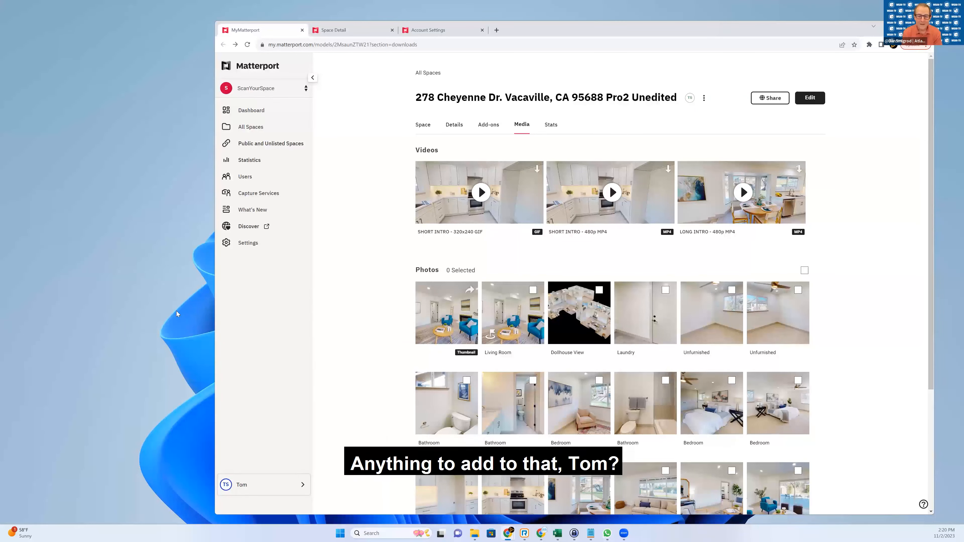
pyautogui.scroll(-2, 441, 353)
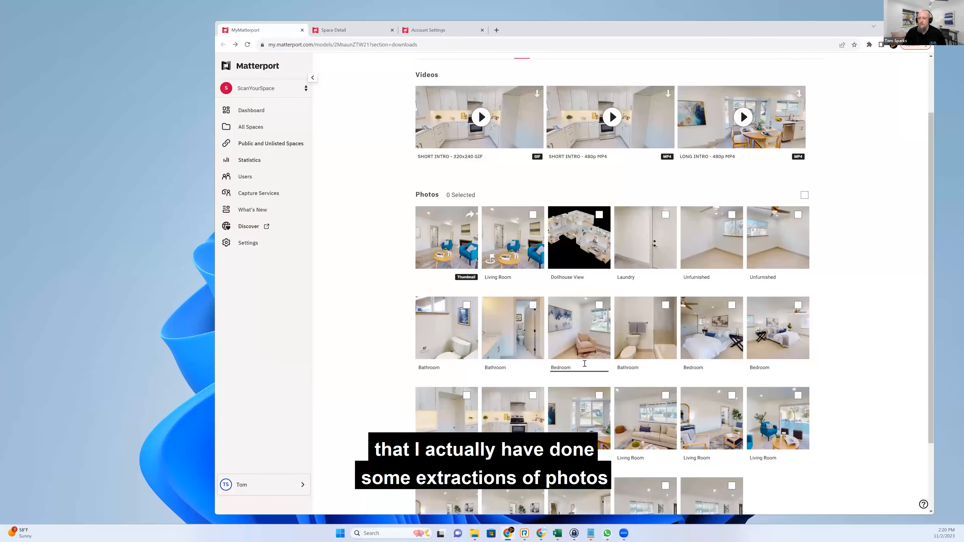
pyautogui.scroll(-1, 473, 392)
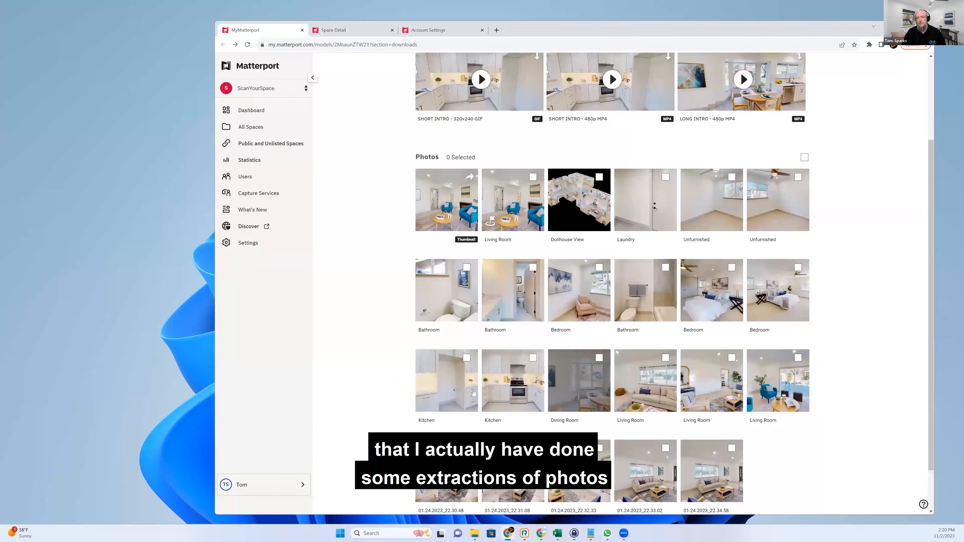
pyautogui.scroll(2, 396, 383)
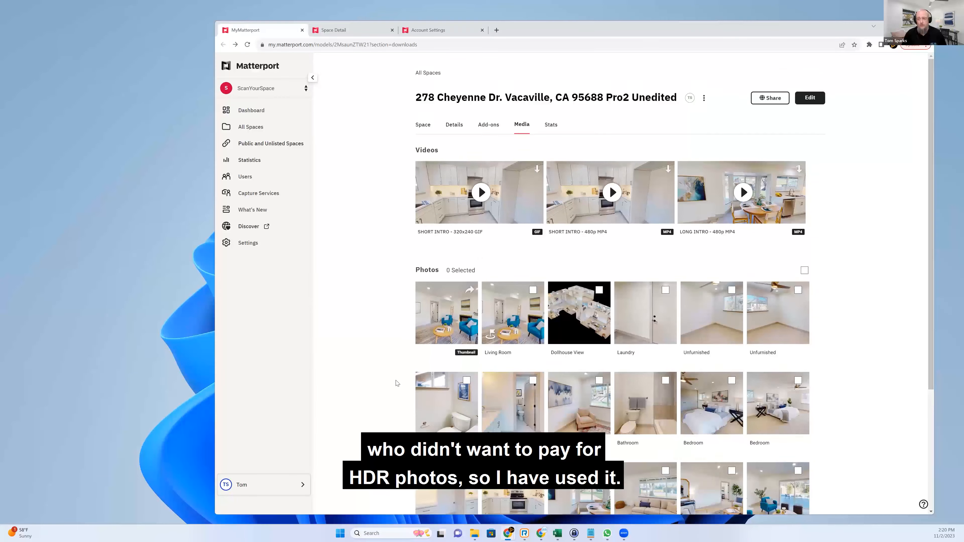
pyautogui.scroll(-3, 396, 383)
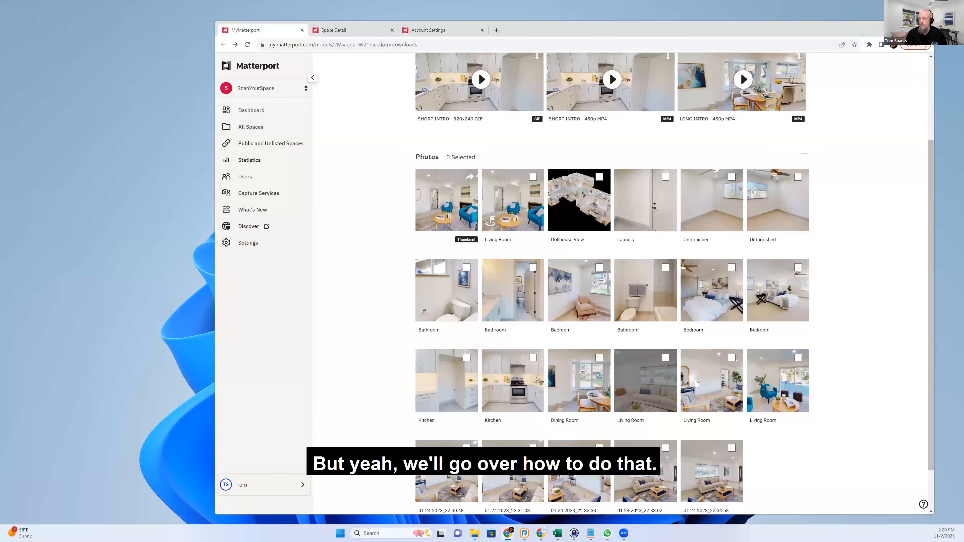
pyautogui.scroll(3, 696, 384)
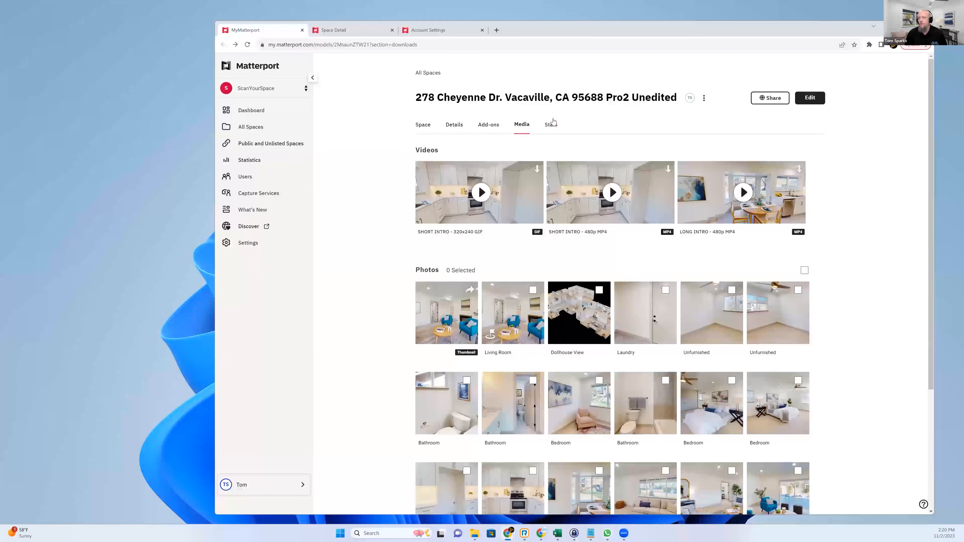
# - Open the space's statistics and review its lifetime impressions, visits and unique visitors
pyautogui.click(551, 125)
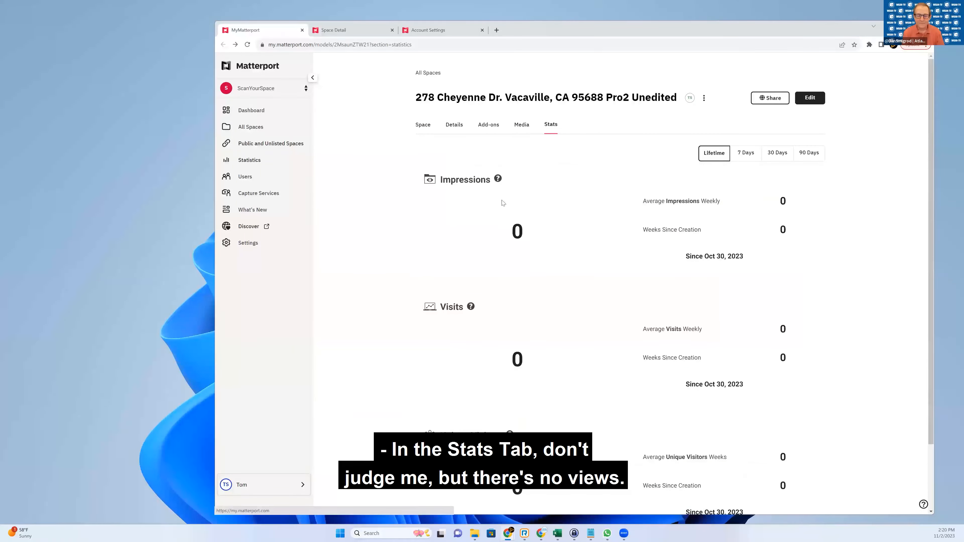
pyautogui.scroll(-2, 420, 279)
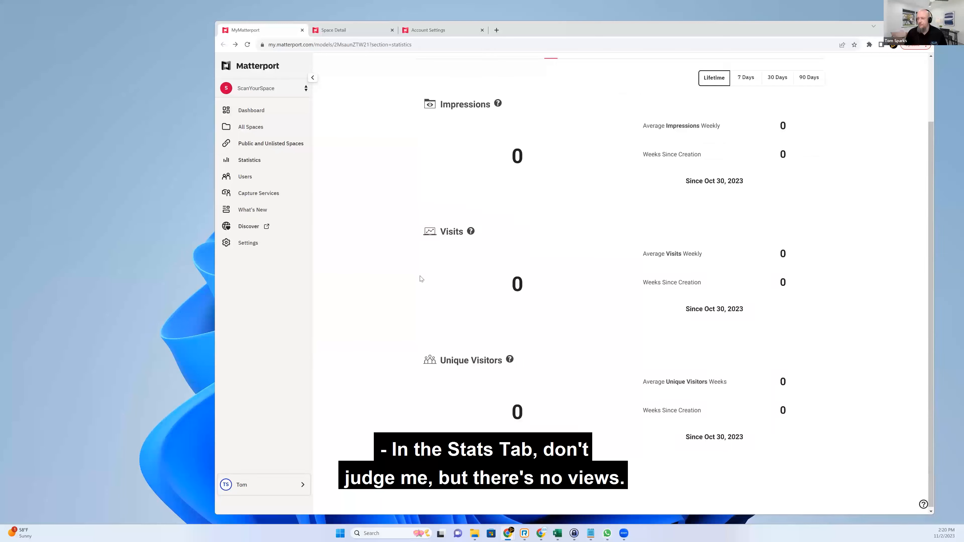
pyautogui.scroll(2, 420, 278)
pyautogui.scroll(-2, 421, 278)
pyautogui.scroll(2, 420, 279)
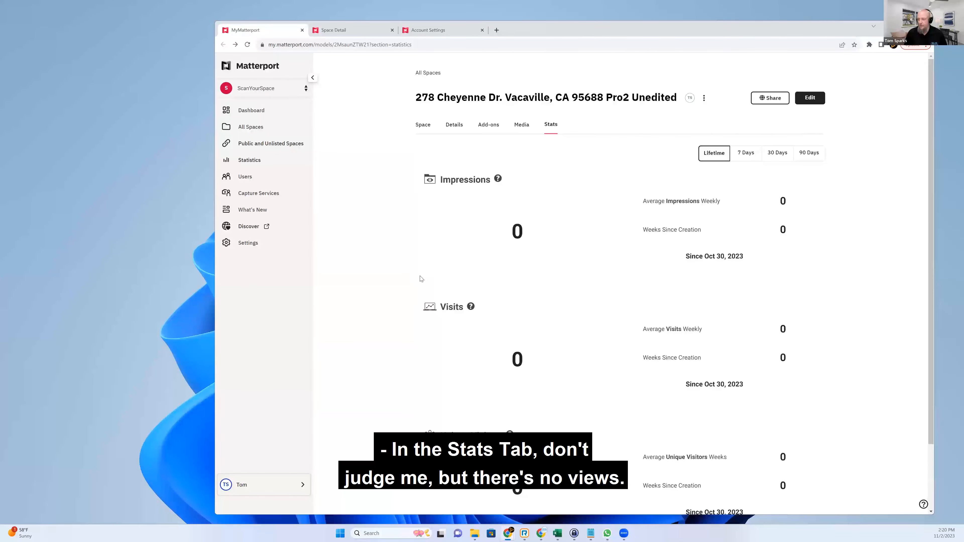
pyautogui.scroll(-2, 420, 279)
pyautogui.scroll(2, 420, 279)
pyautogui.scroll(-2, 420, 278)
pyautogui.scroll(2, 421, 278)
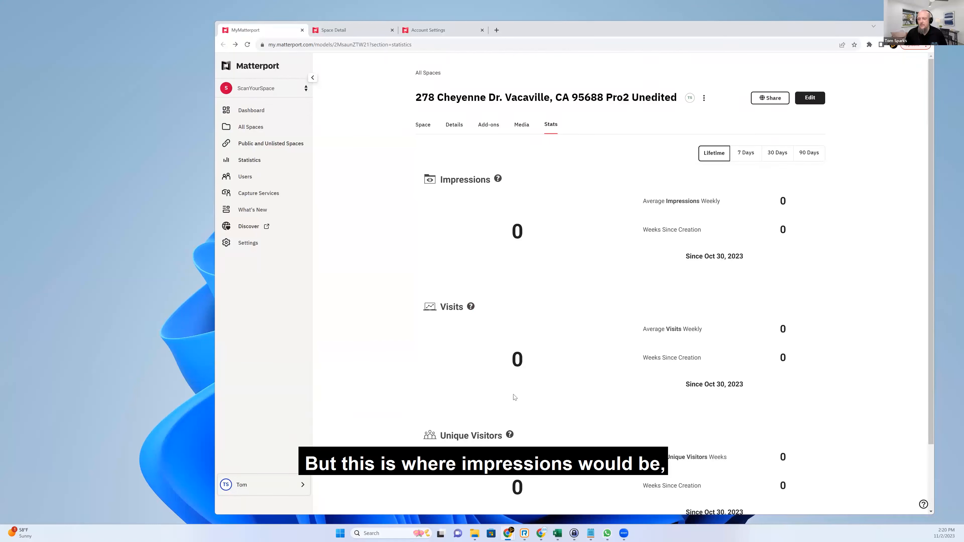
pyautogui.scroll(-1, 593, 395)
pyautogui.scroll(-1, 594, 395)
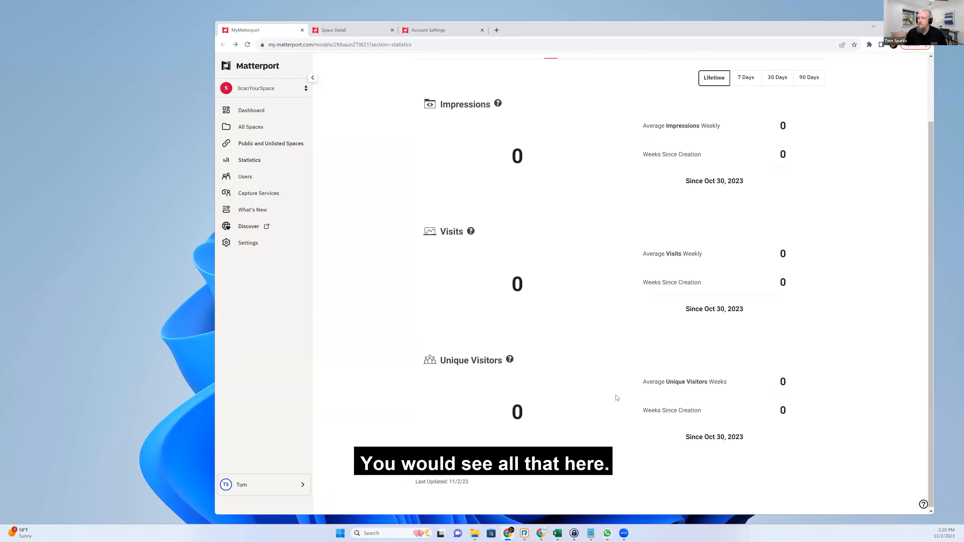
pyautogui.scroll(1, 617, 397)
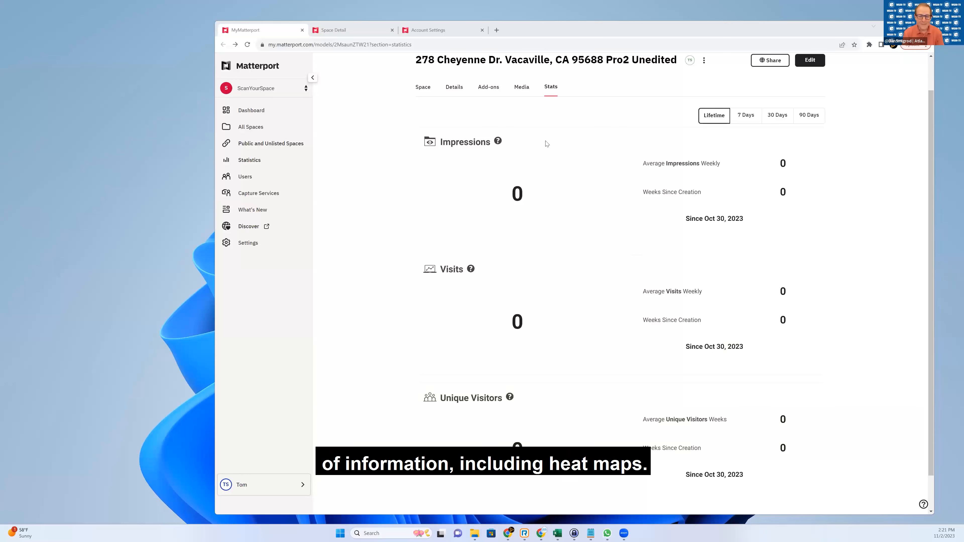
# - Return to the space's 3D tour page and open its sharing settings with the Branded, Unbranded and MLS Ready showcase options shown
pyautogui.click(423, 88)
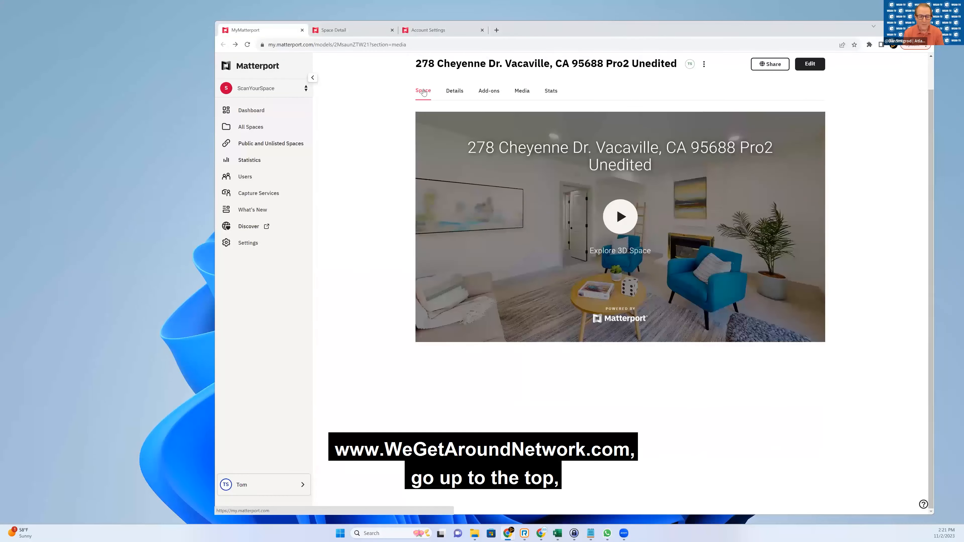
pyautogui.scroll(1, 474, 262)
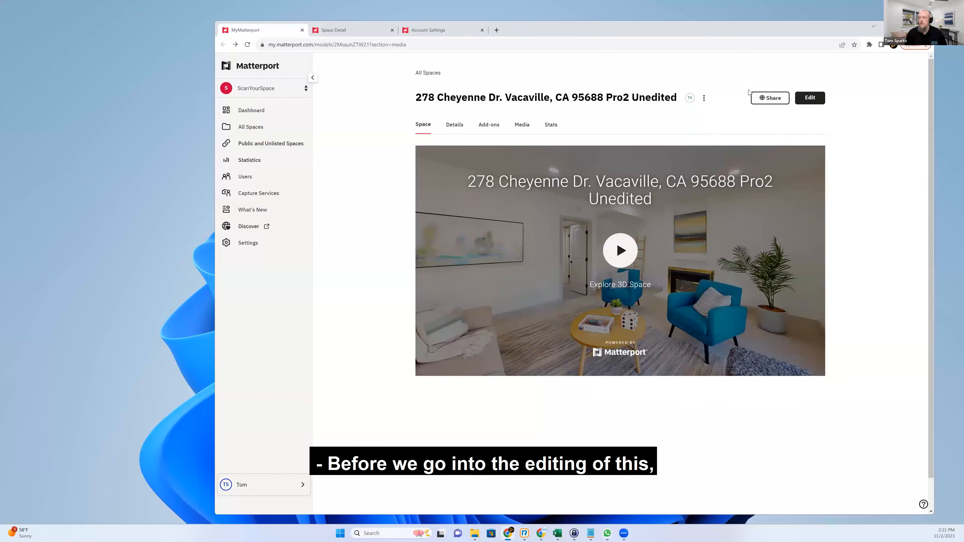
pyautogui.click(769, 100)
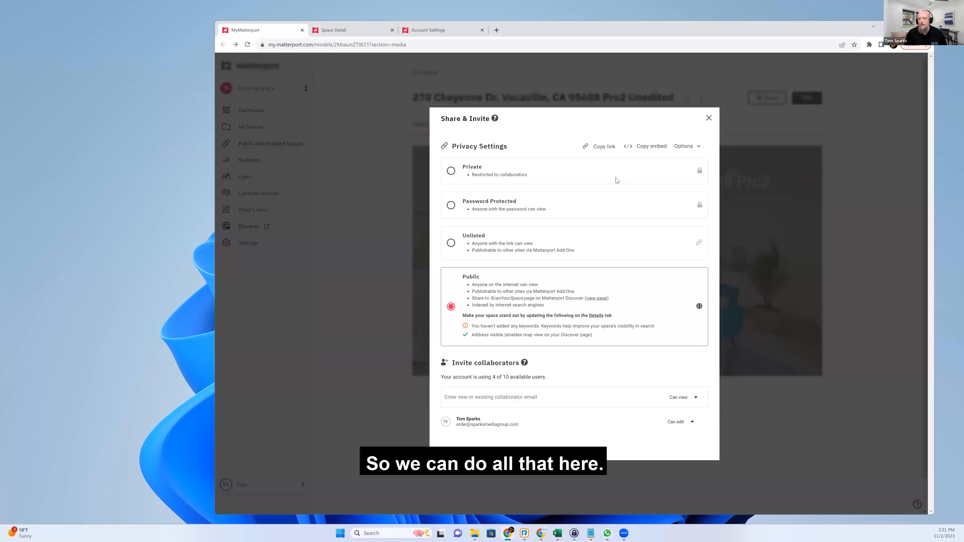
pyautogui.click(683, 147)
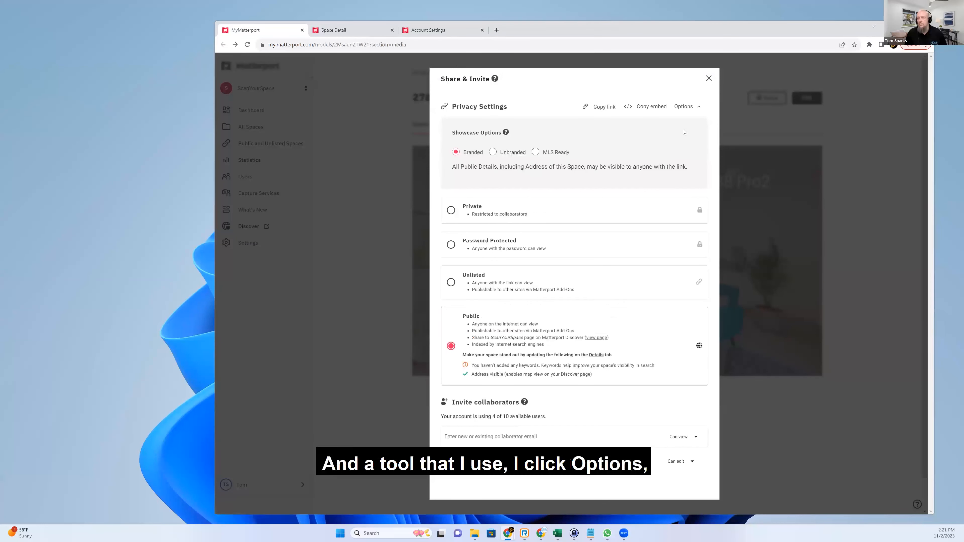
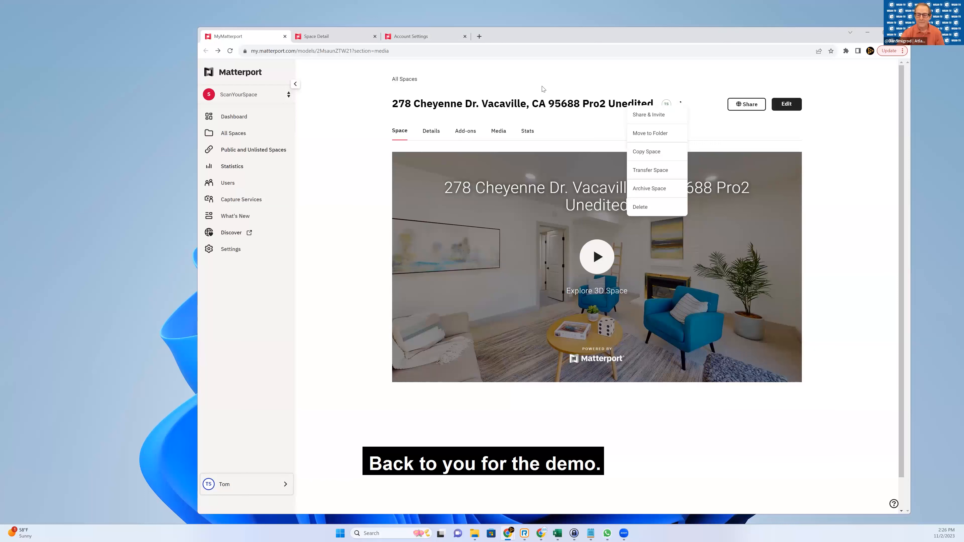
# - Review the space's management actions, such as copy, transfer, archive and delete, including a look at its Share & Invite settings
pyautogui.click(681, 103)
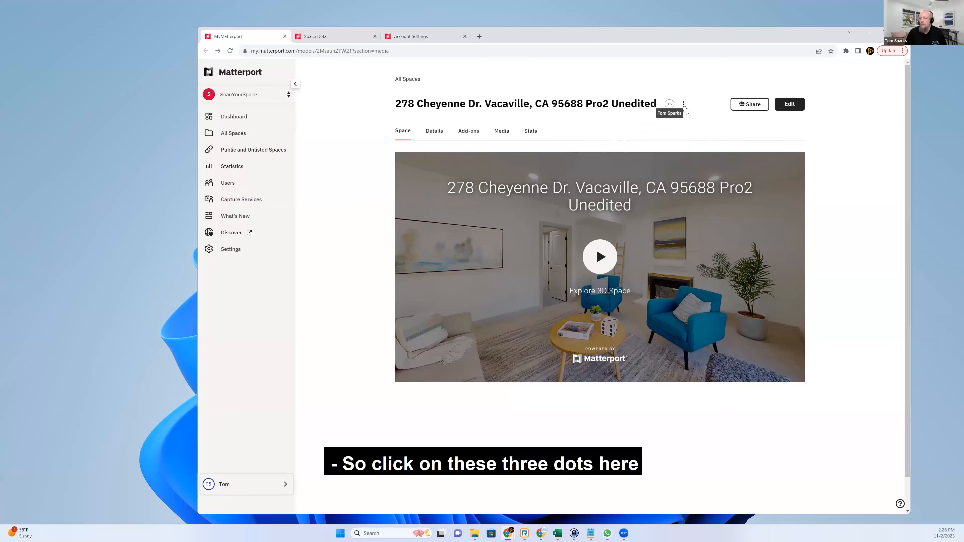
pyautogui.click(683, 106)
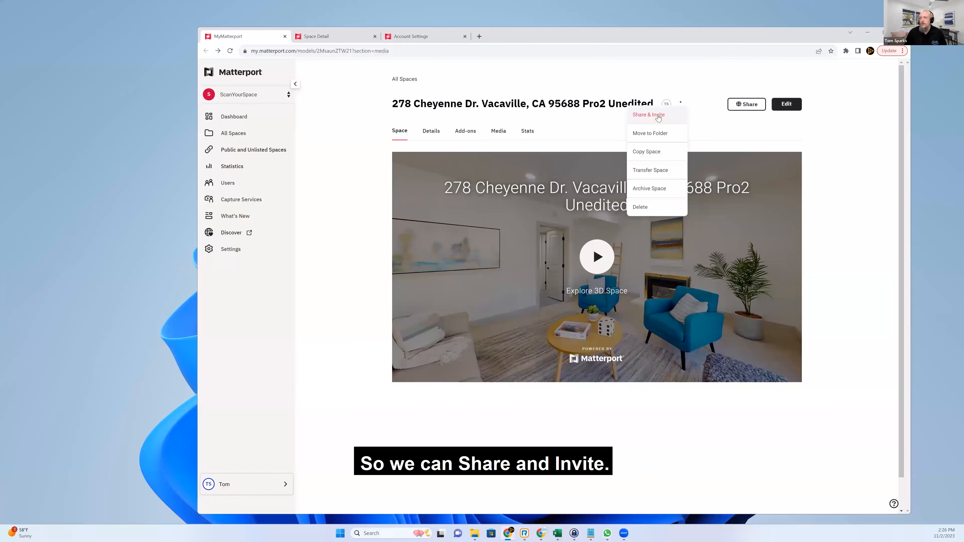
pyautogui.click(657, 118)
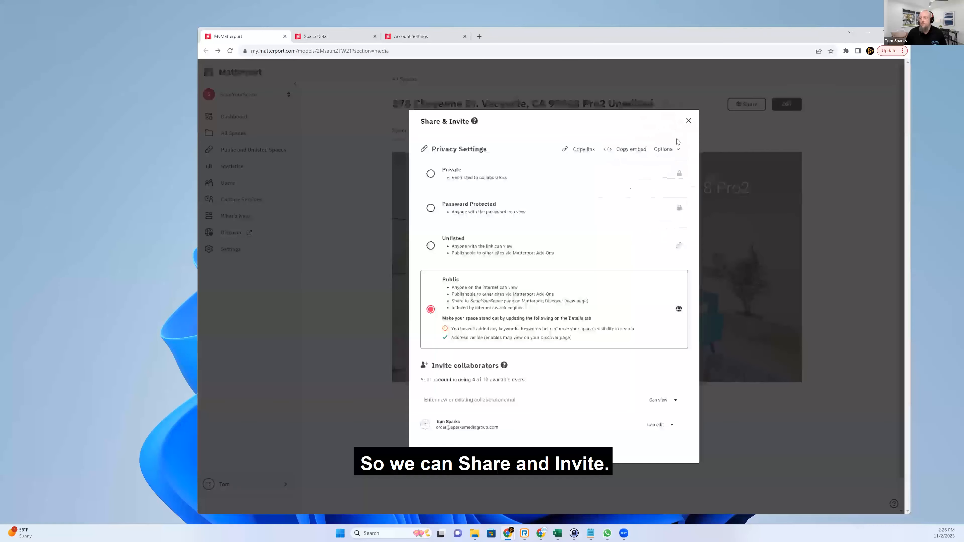
pyautogui.click(688, 121)
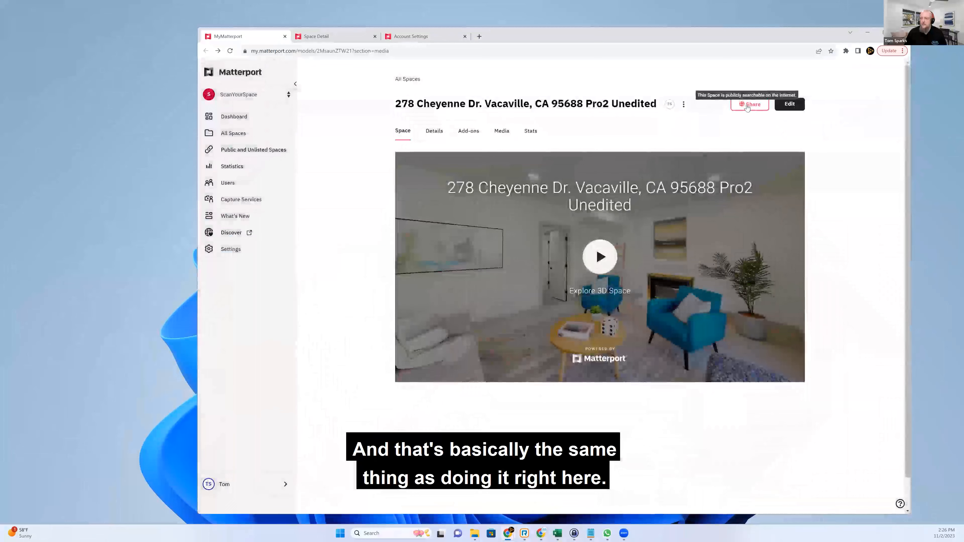
pyautogui.click(683, 107)
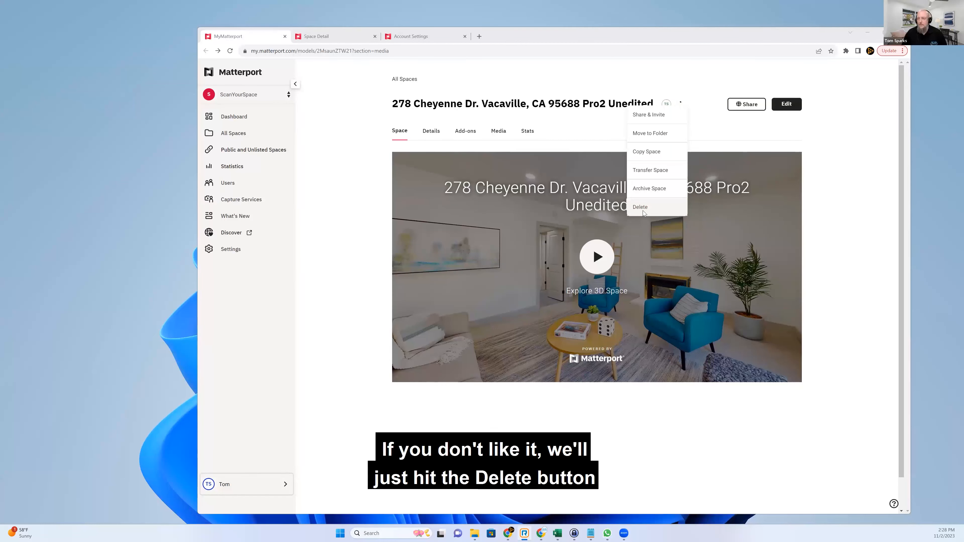
pyautogui.click(353, 225)
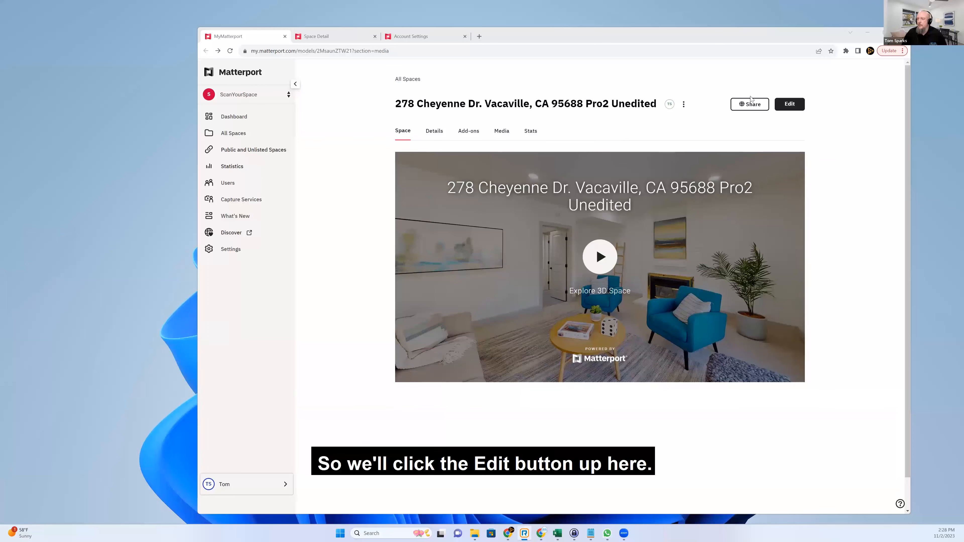
# - Open the Pro2 Unedited space for editing and dismiss the notice about automatic saving and publishing
pyautogui.click(783, 106)
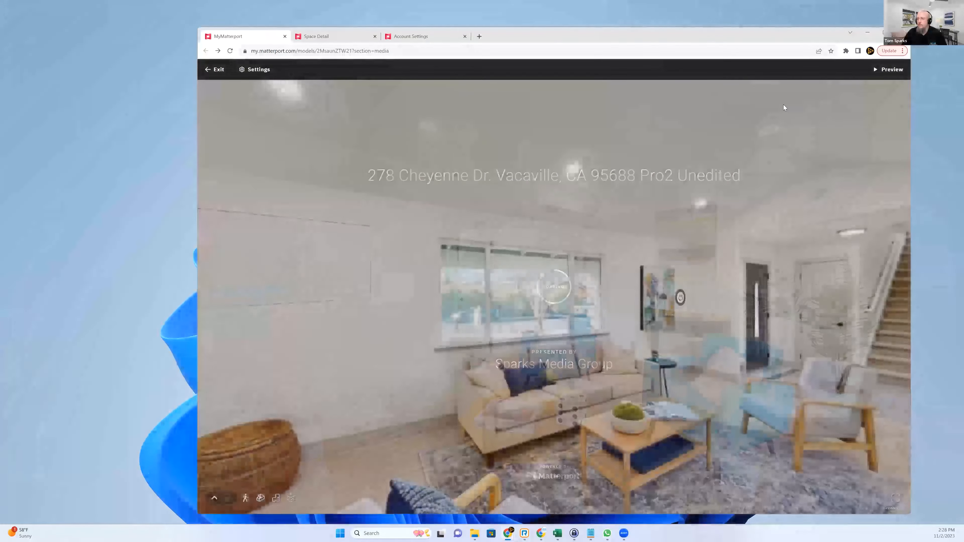
pyautogui.moveTo(659, 33); pyautogui.dragTo(654, 27)
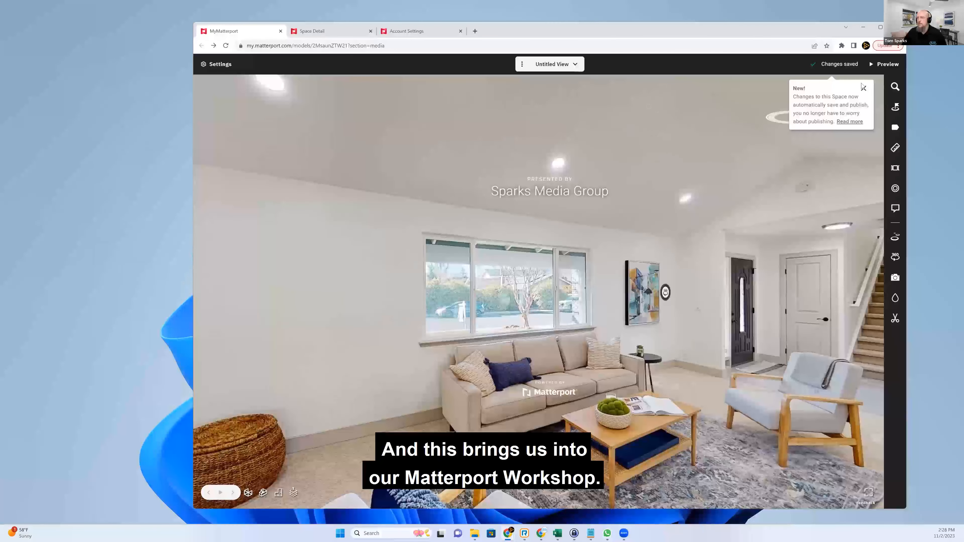
pyautogui.click(863, 86)
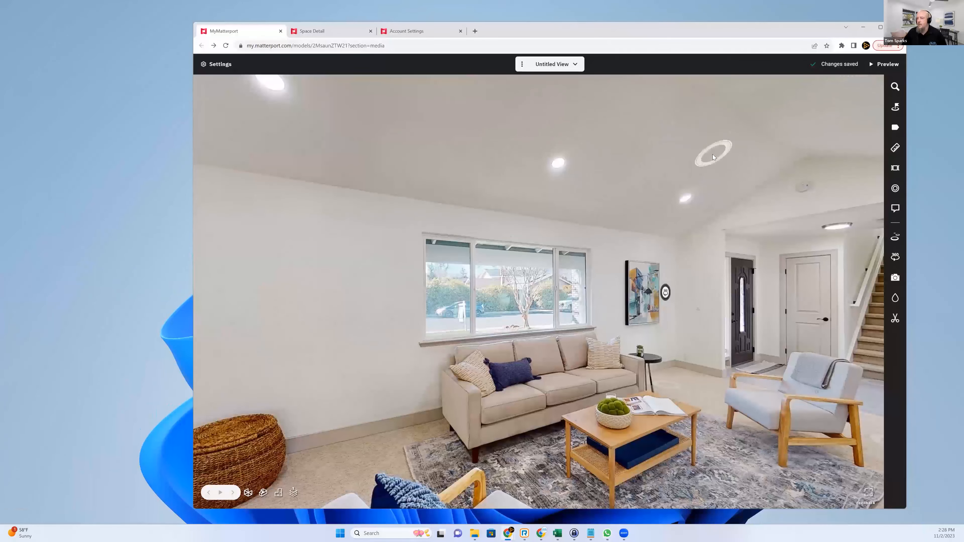
# - Set the space's start location to the view from the front entry looking into the living room, and preview it
pyautogui.click(713, 154)
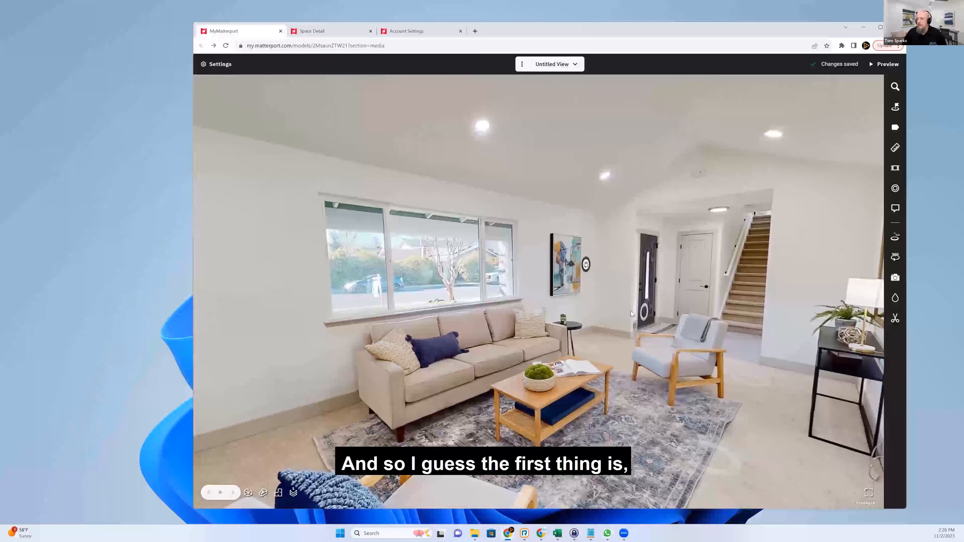
pyautogui.click(631, 314)
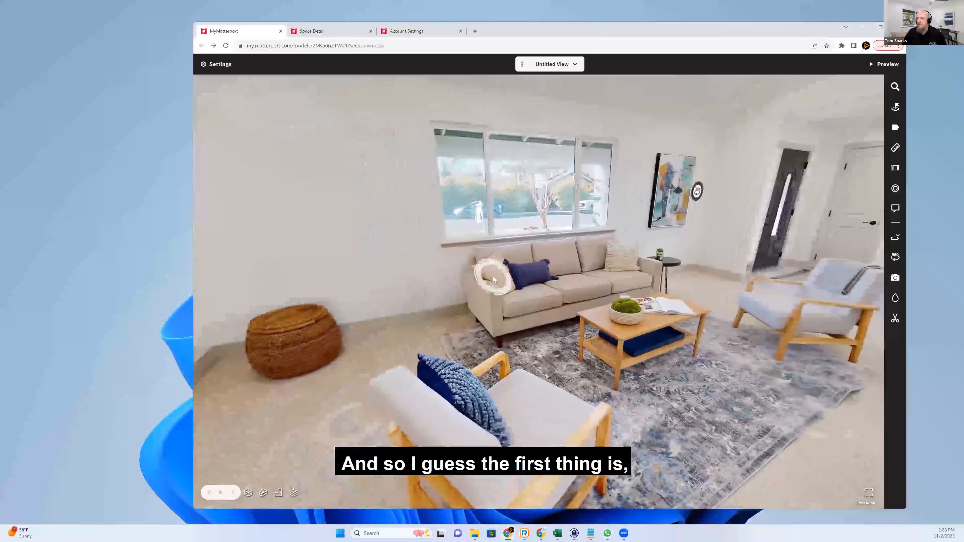
pyautogui.moveTo(448, 268); pyautogui.dragTo(408, 290)
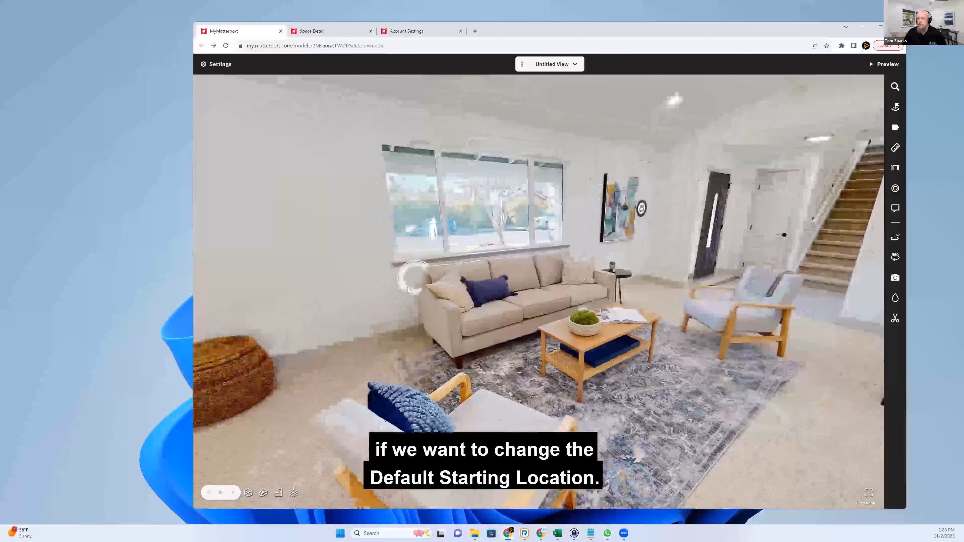
pyautogui.moveTo(336, 332); pyautogui.dragTo(486, 330)
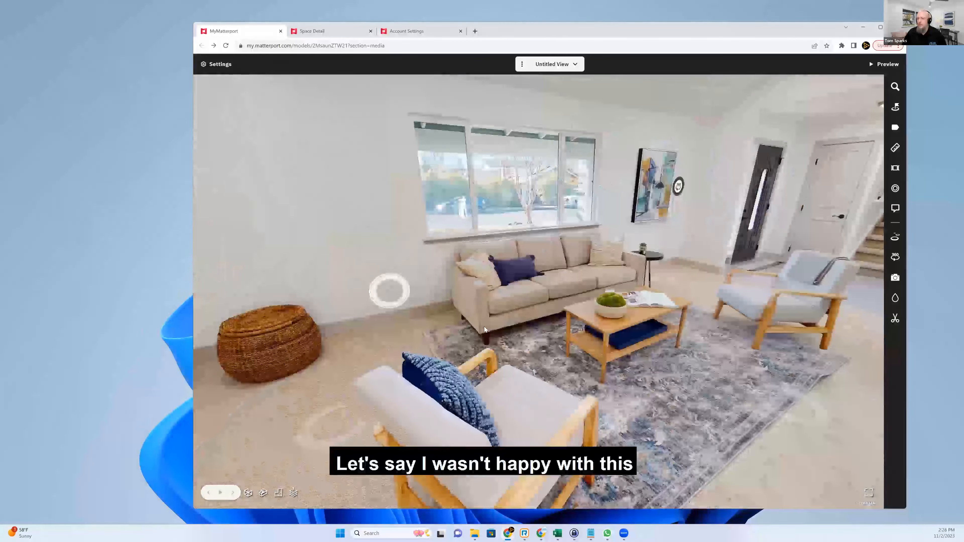
pyautogui.click(584, 281)
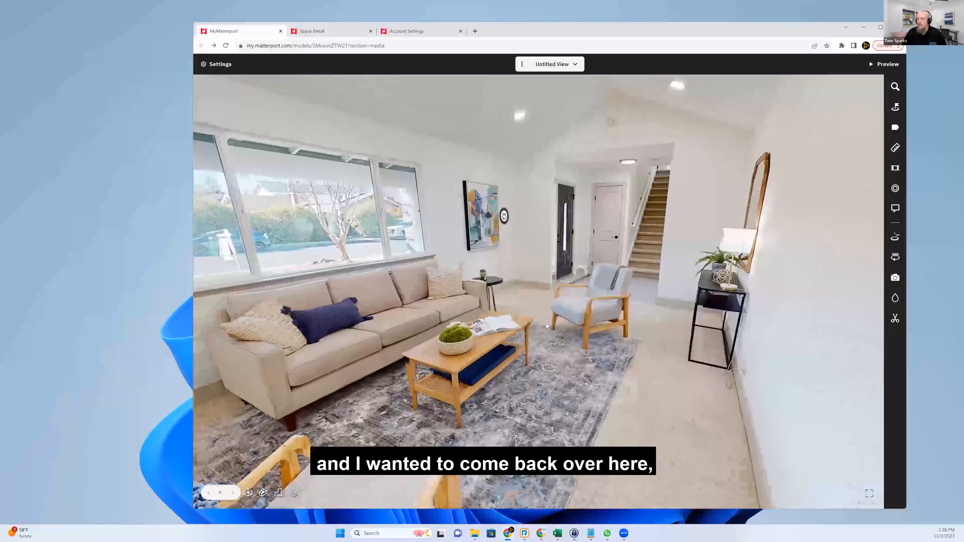
pyautogui.click(555, 336)
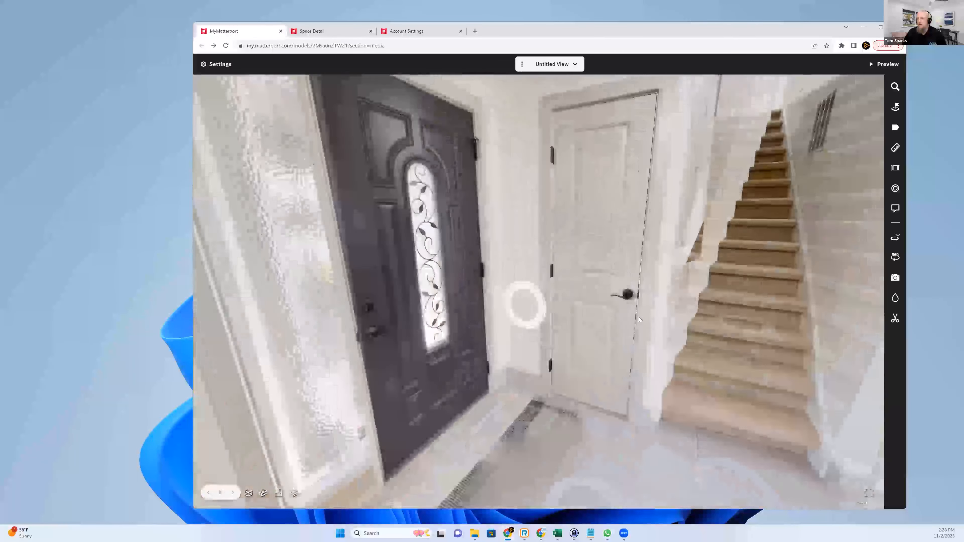
pyautogui.moveTo(441, 297); pyautogui.dragTo(676, 330)
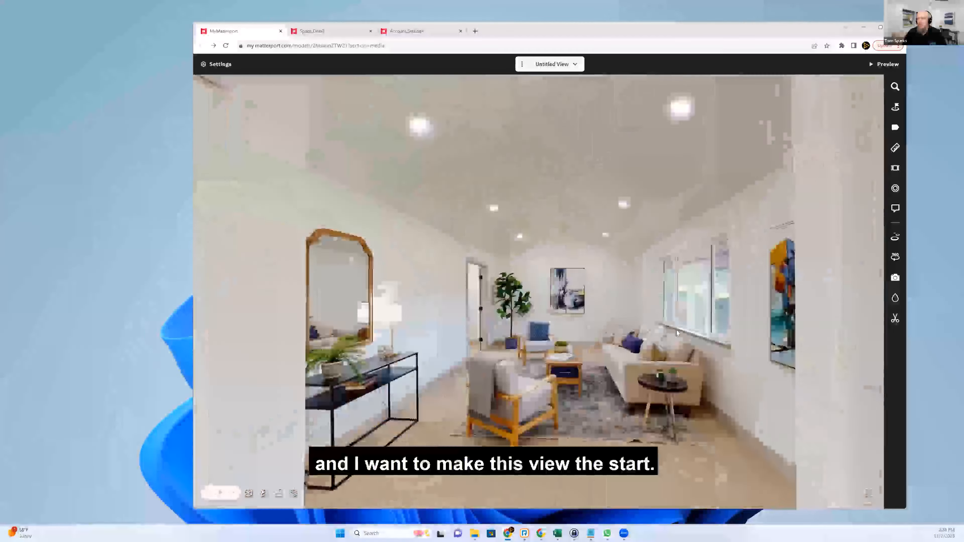
pyautogui.click(665, 343)
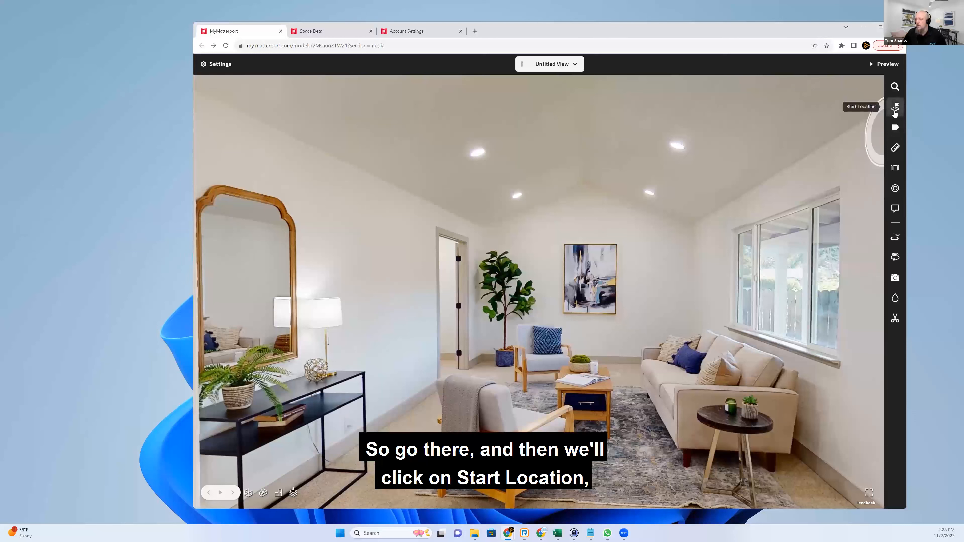
pyautogui.click(895, 110)
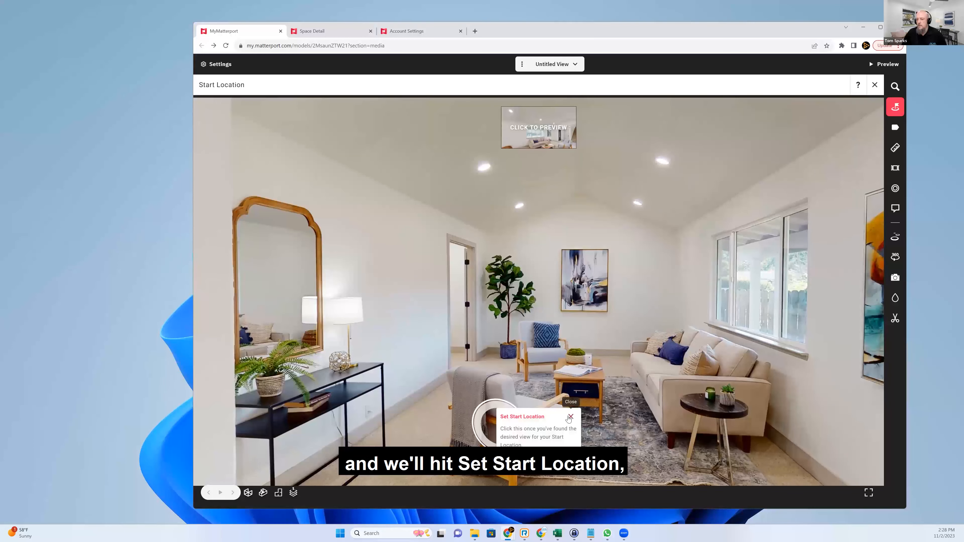
pyautogui.click(570, 416)
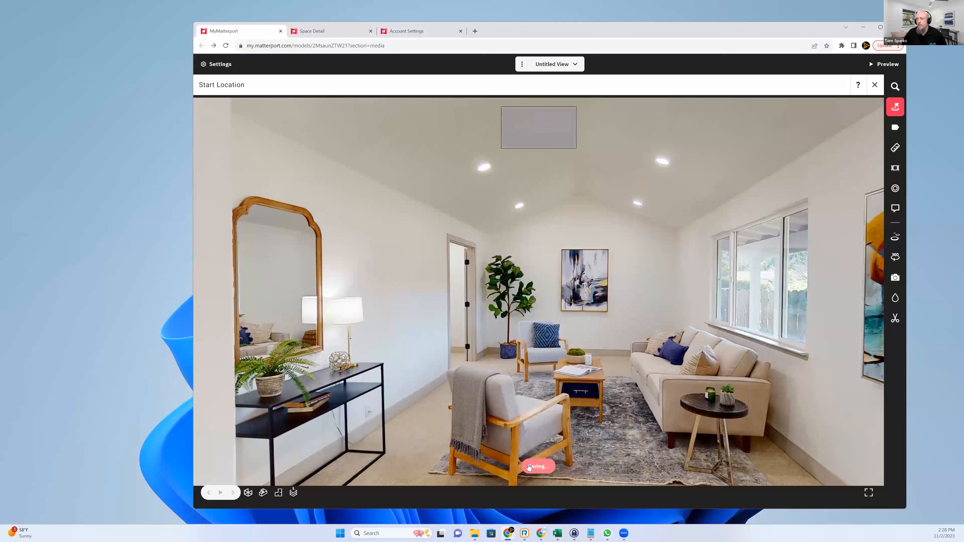
pyautogui.click(535, 134)
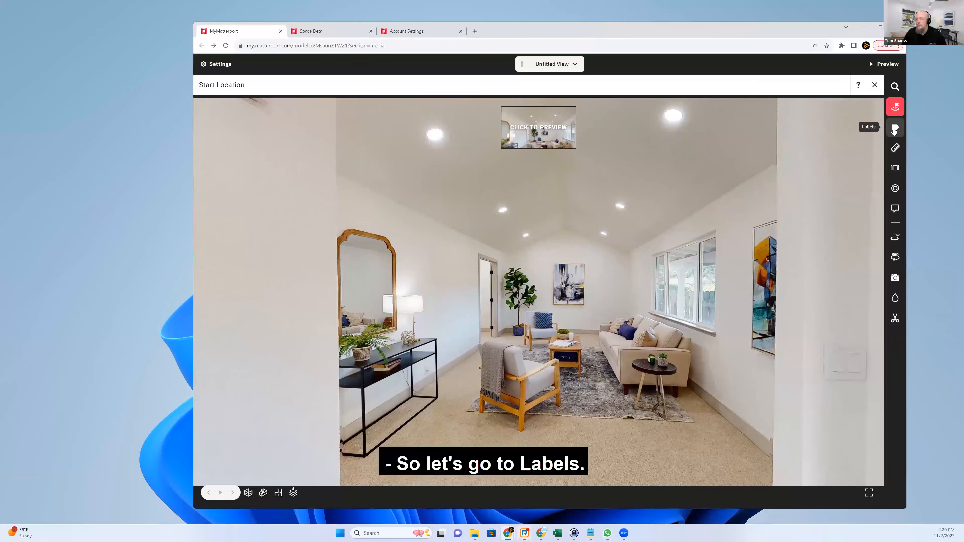
# - Add a "Living Room" label to the living room on the Floor 1 floor plan
pyautogui.click(894, 128)
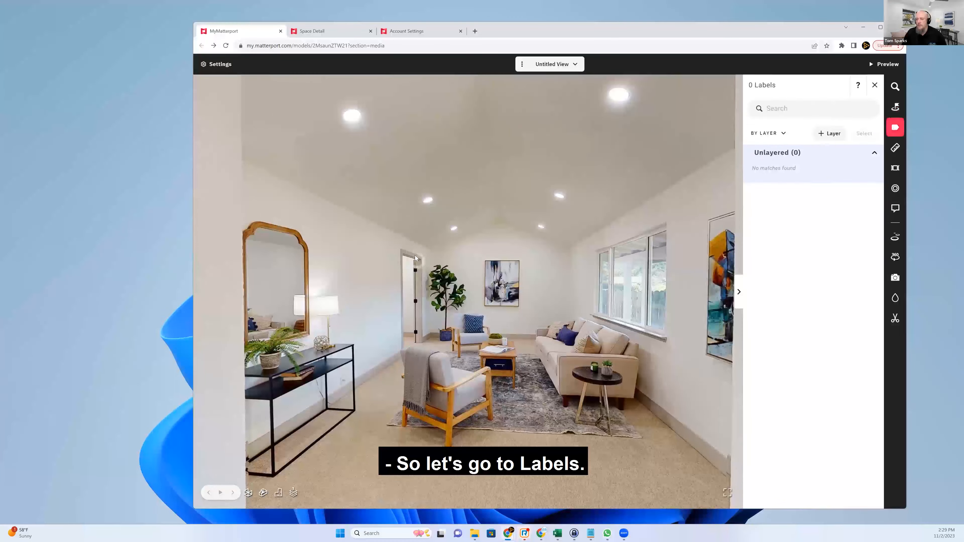
pyautogui.click(277, 492)
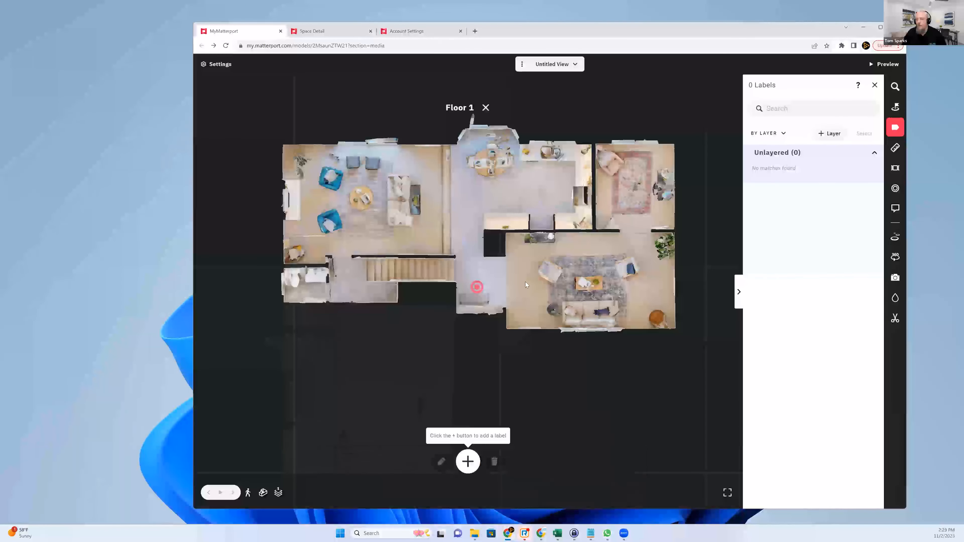
pyautogui.moveTo(525, 282); pyautogui.dragTo(475, 286)
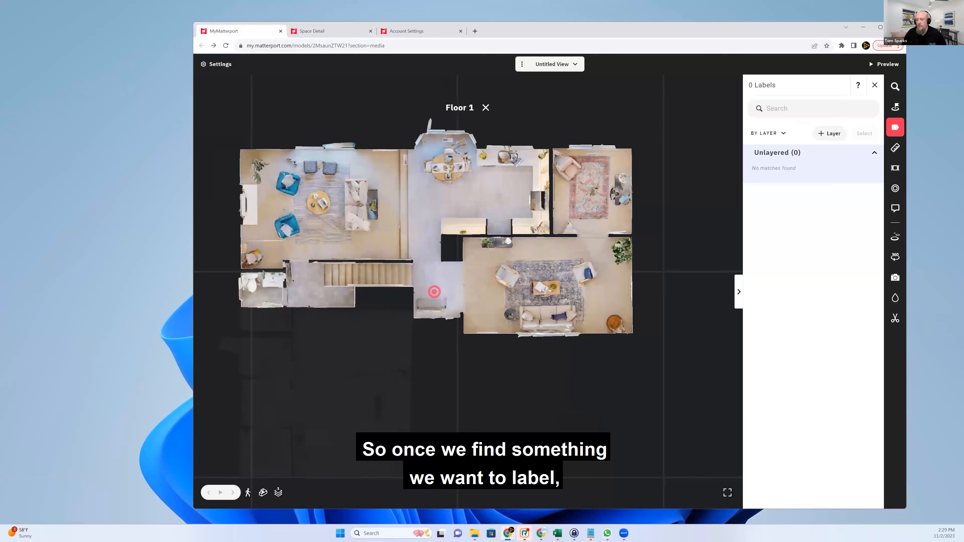
pyautogui.click(468, 462)
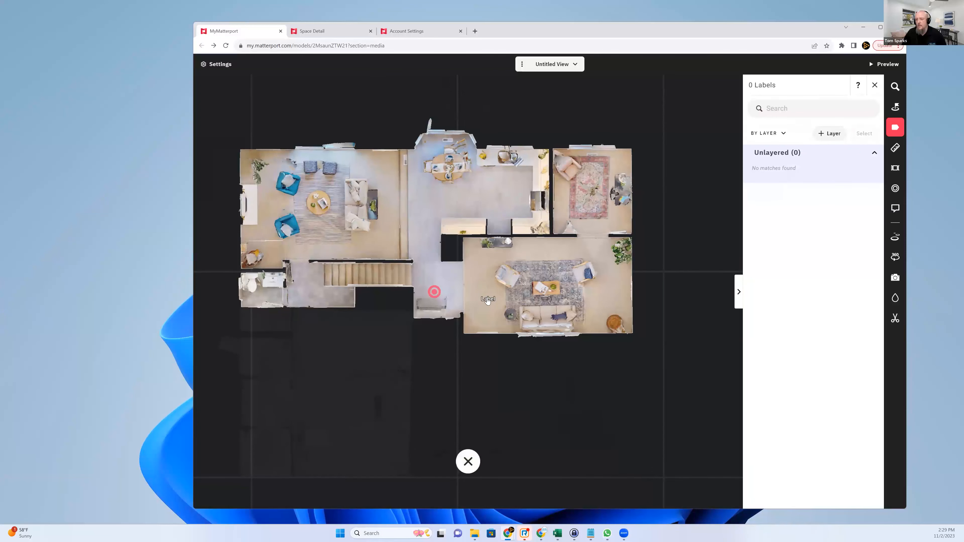
pyautogui.click(488, 300)
pyautogui.write('Living Room')
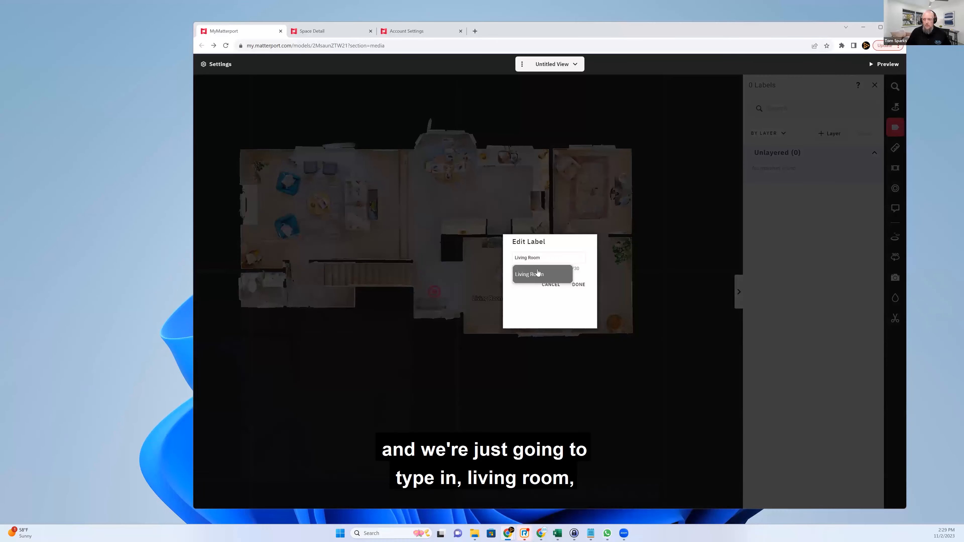
pyautogui.click(538, 273)
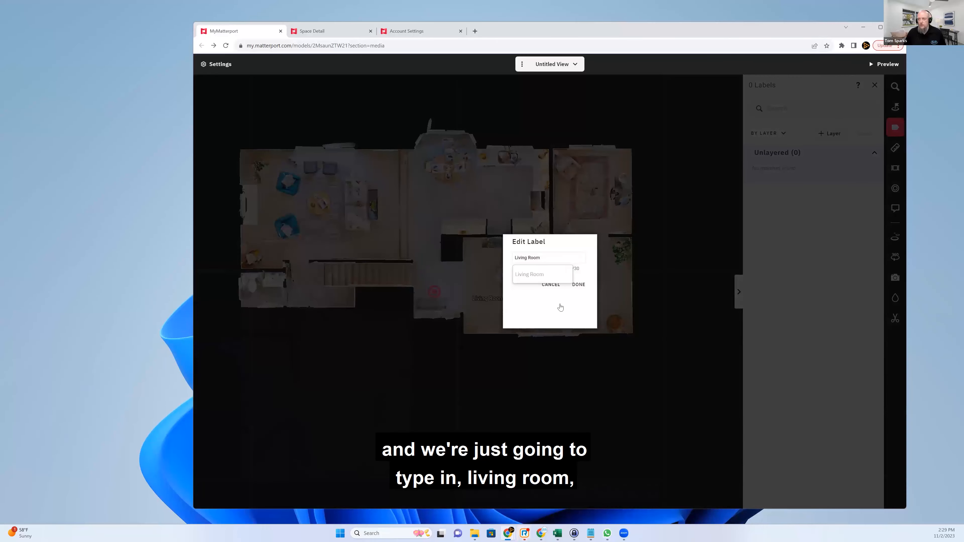
pyautogui.click(578, 285)
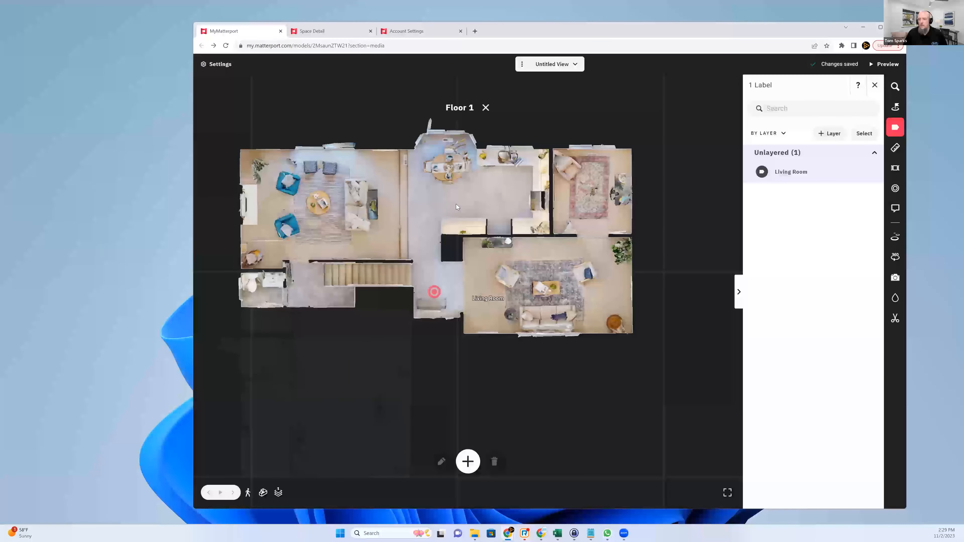
# - Add a "Kitchen" label to the kitchen on the Floor 1 floor plan
pyautogui.click(468, 462)
pyautogui.click(511, 194)
pyautogui.write('Kitcvh')
pyautogui.press('BackSpace')
pyautogui.press('BackSpace')
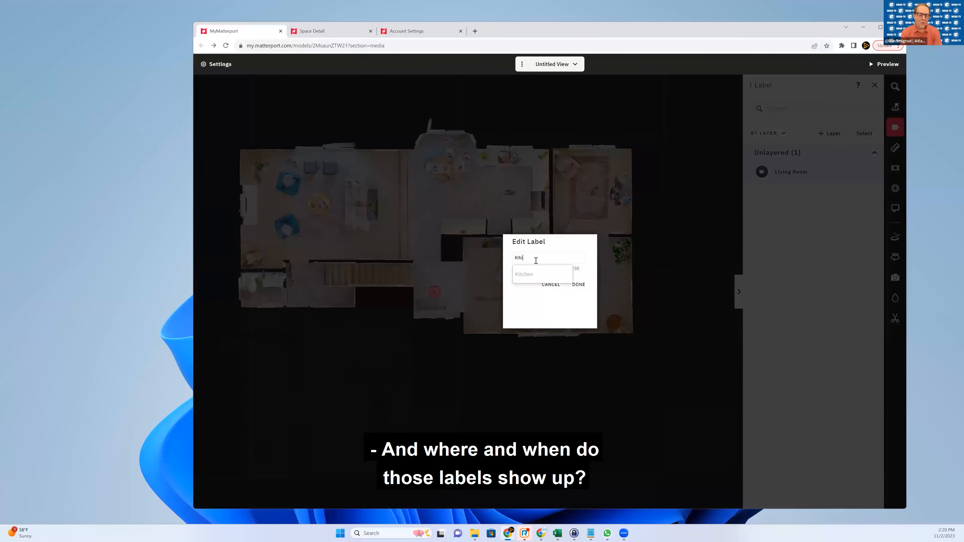
pyautogui.write('hen')
pyautogui.click(579, 284)
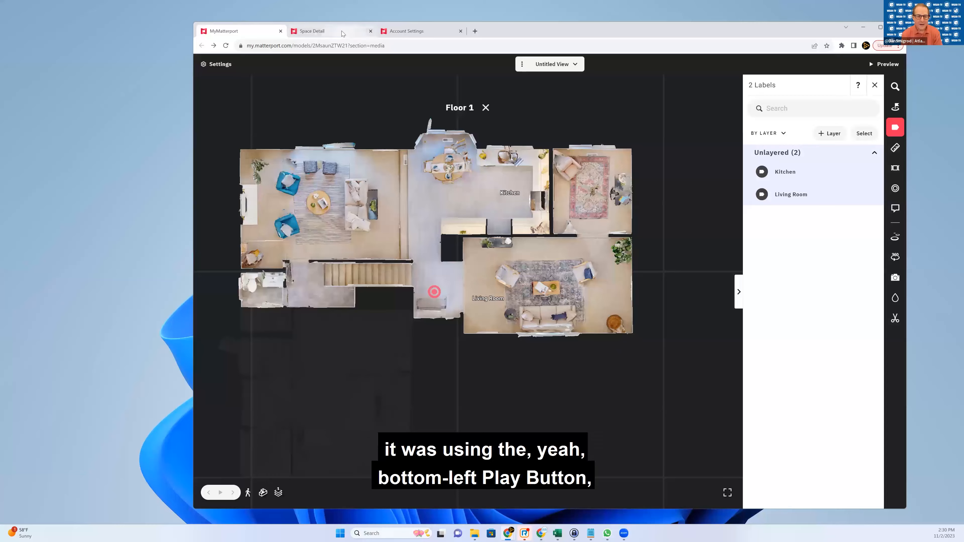
# - Play the Pro2 Edited space's highlight tour to check how its room label appears, pause it, and return to the space being edited
pyautogui.click(326, 31)
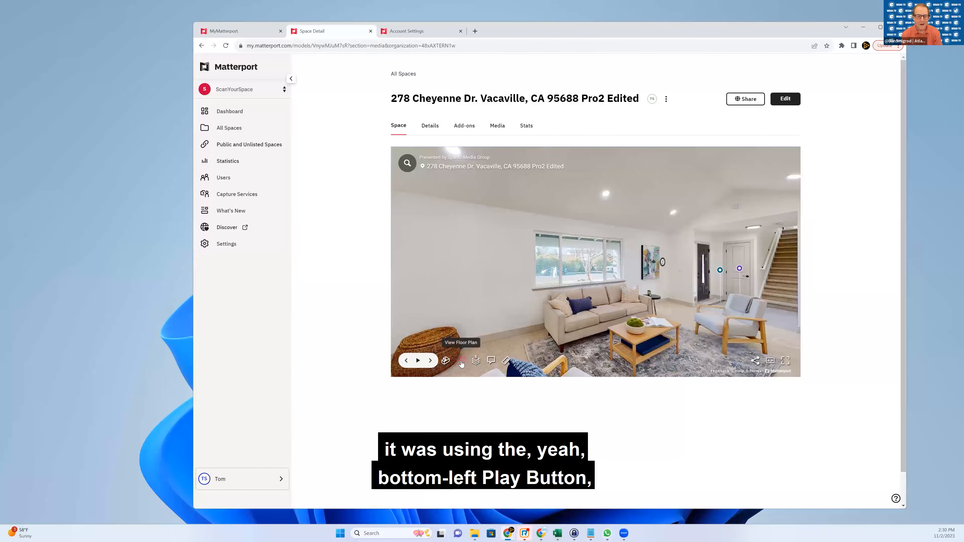
pyautogui.click(418, 360)
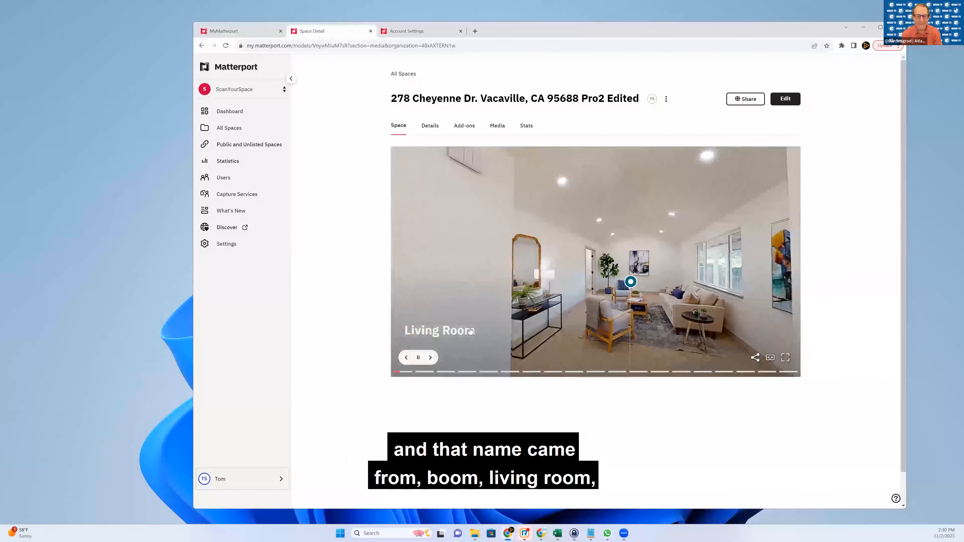
pyautogui.click(418, 357)
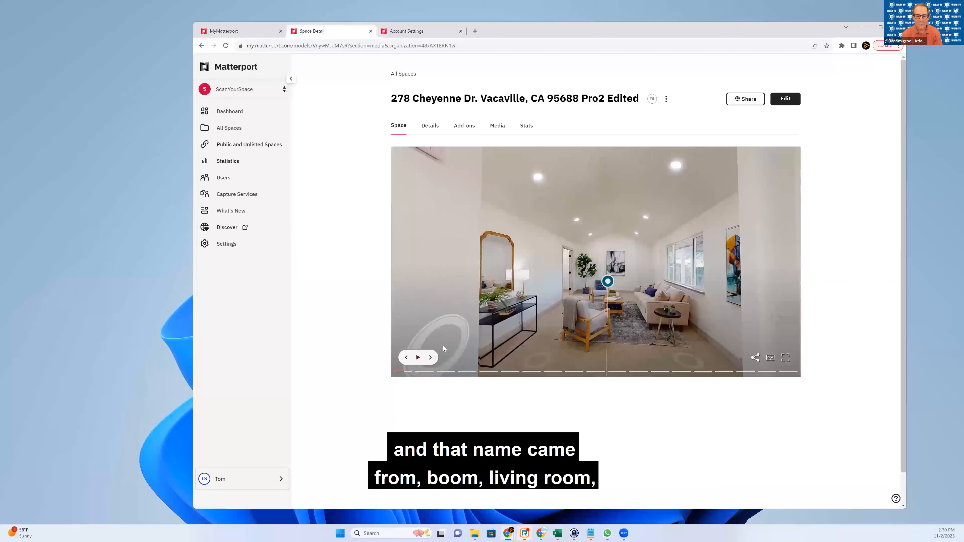
pyautogui.click(246, 31)
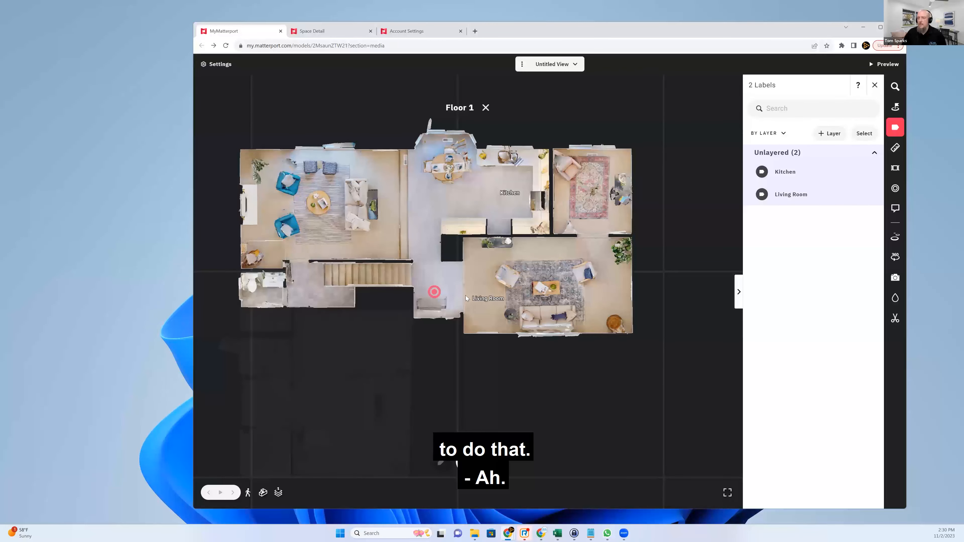
# - Close the labels and add a measurement along the living room's window wall on the floor plan, keeping it when asked about unsaved changes
pyautogui.click(873, 85)
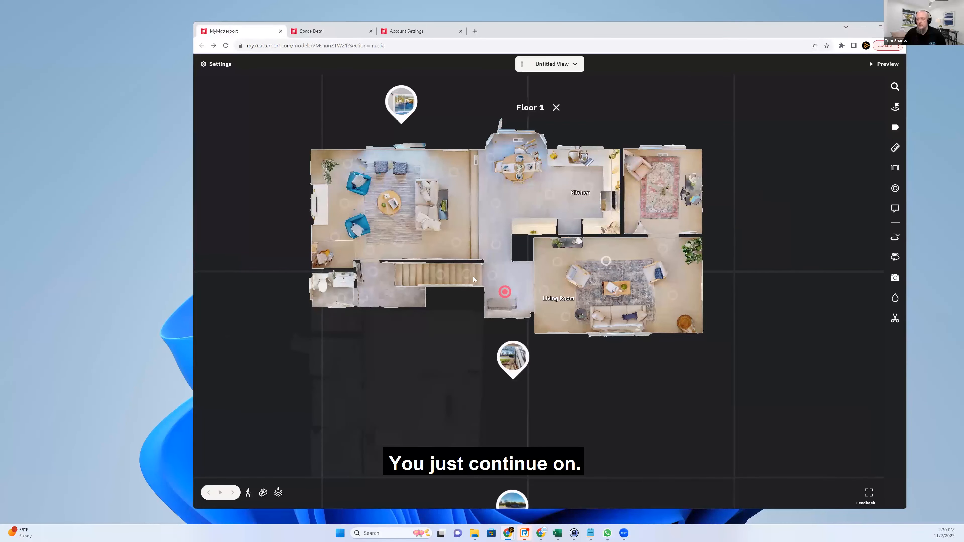
pyautogui.moveTo(535, 271); pyautogui.dragTo(527, 270)
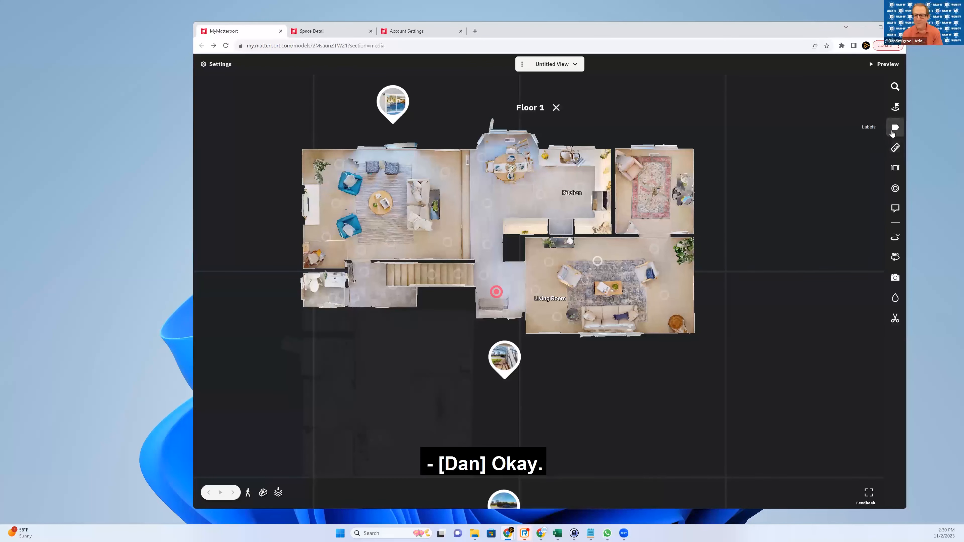
pyautogui.click(895, 146)
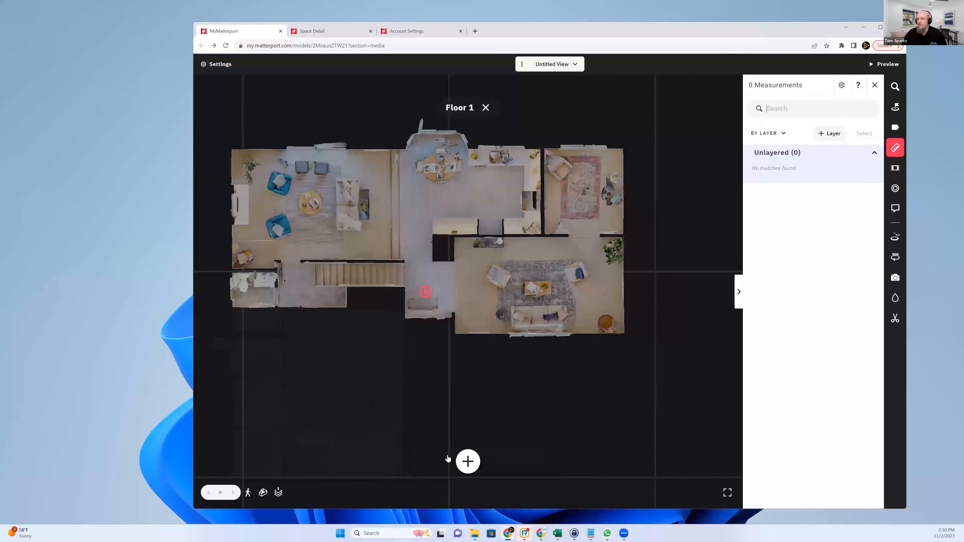
pyautogui.click(463, 463)
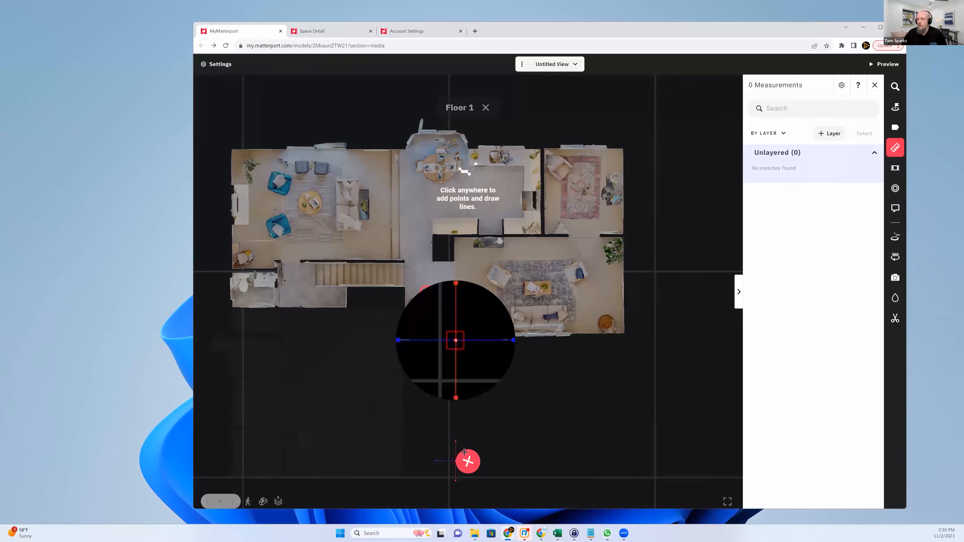
pyautogui.click(455, 336)
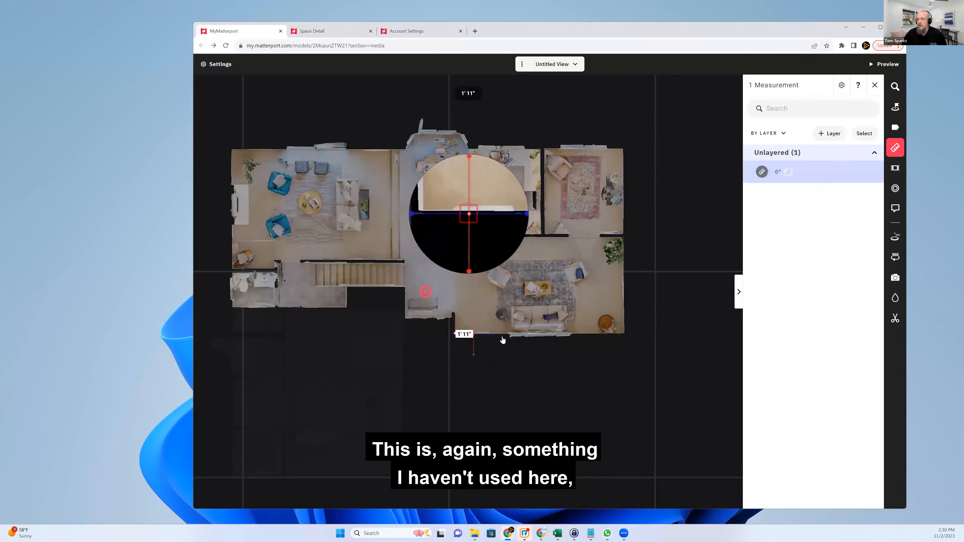
pyautogui.click(624, 334)
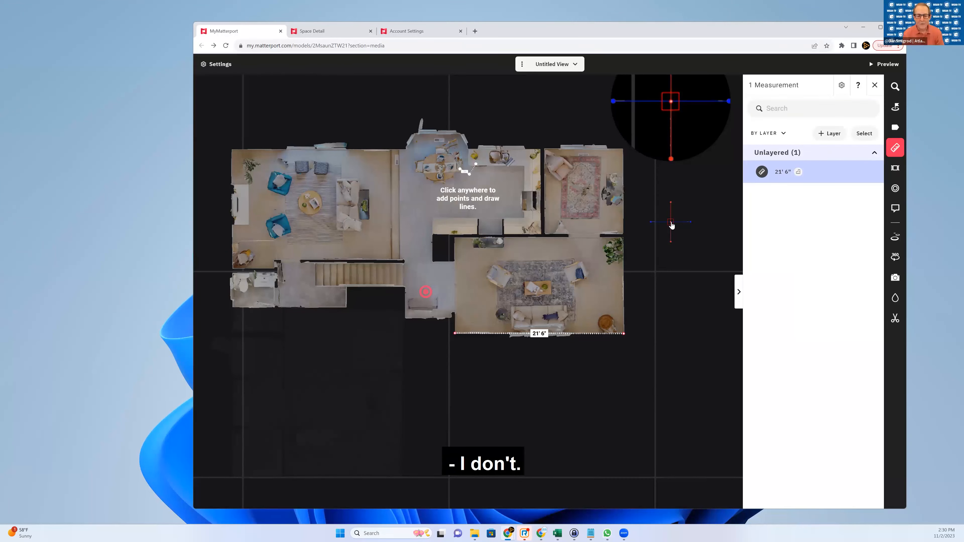
pyautogui.click(873, 86)
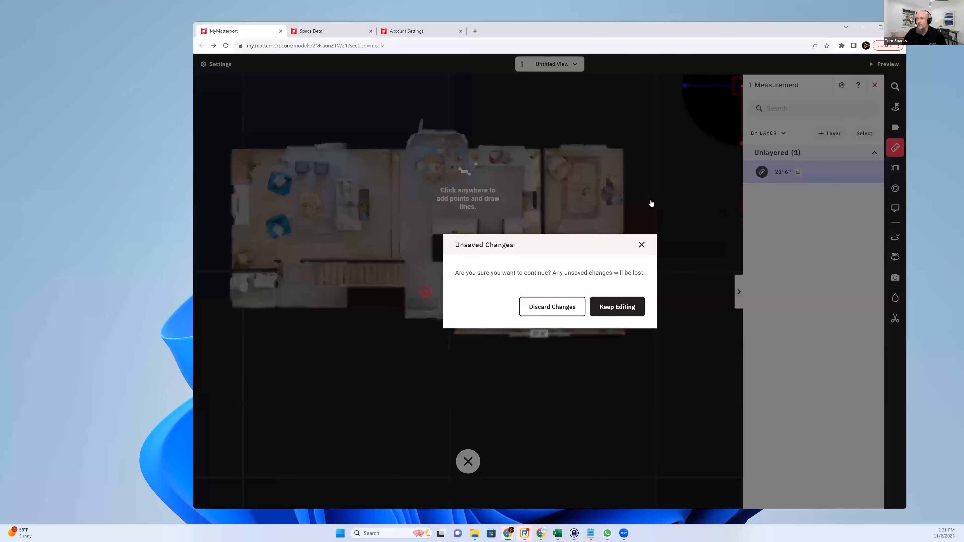
pyautogui.click(620, 310)
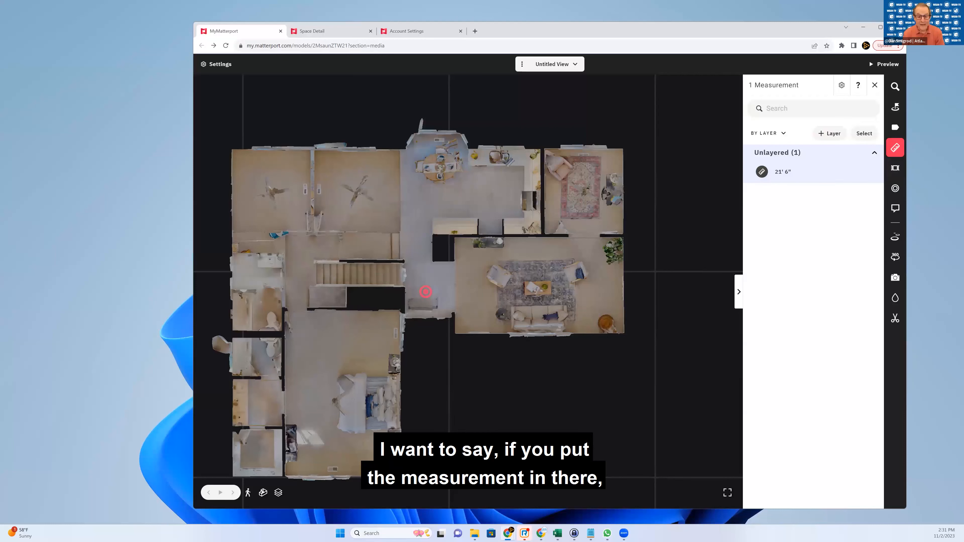
# - Add a measurement across the living room's side next to the entry, and select the window wall's measurement among the saved ones
pyautogui.click(455, 334)
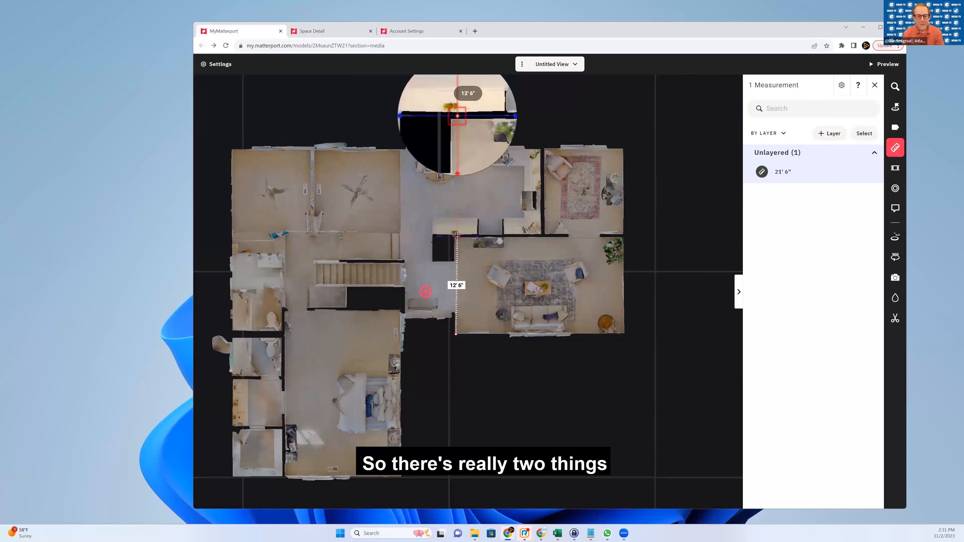
pyautogui.click(455, 235)
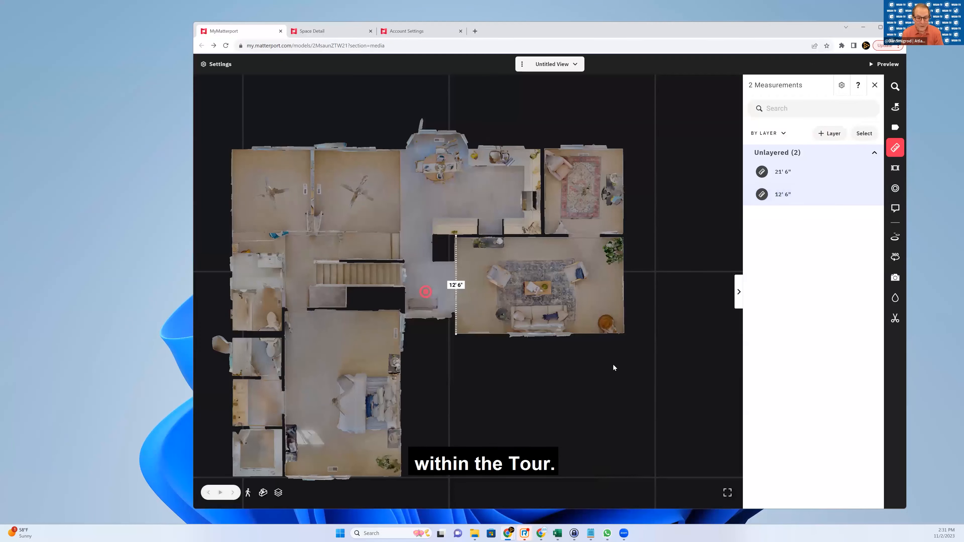
pyautogui.click(812, 175)
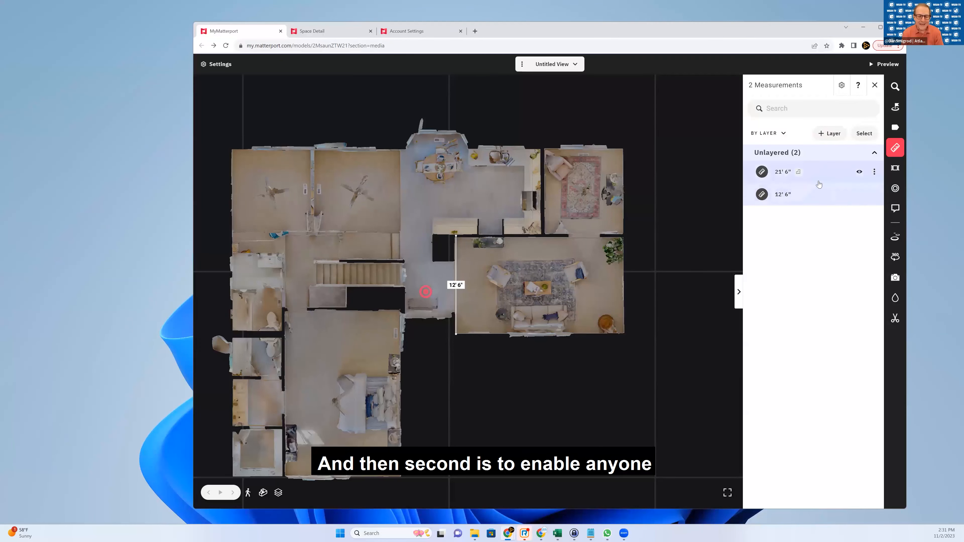
# - Hide and show again each of the two saved living room measurements, one at a time
pyautogui.click(859, 196)
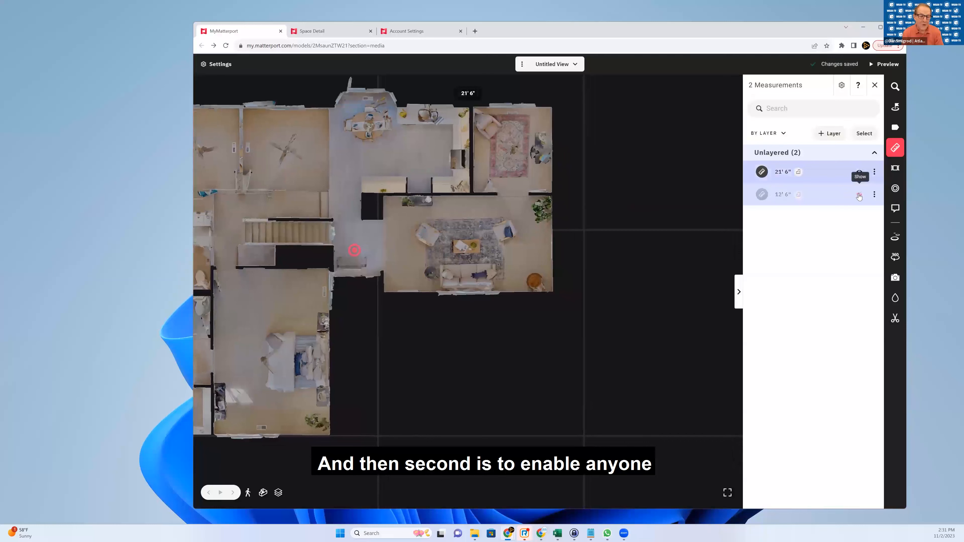
pyautogui.click(859, 195)
pyautogui.click(860, 172)
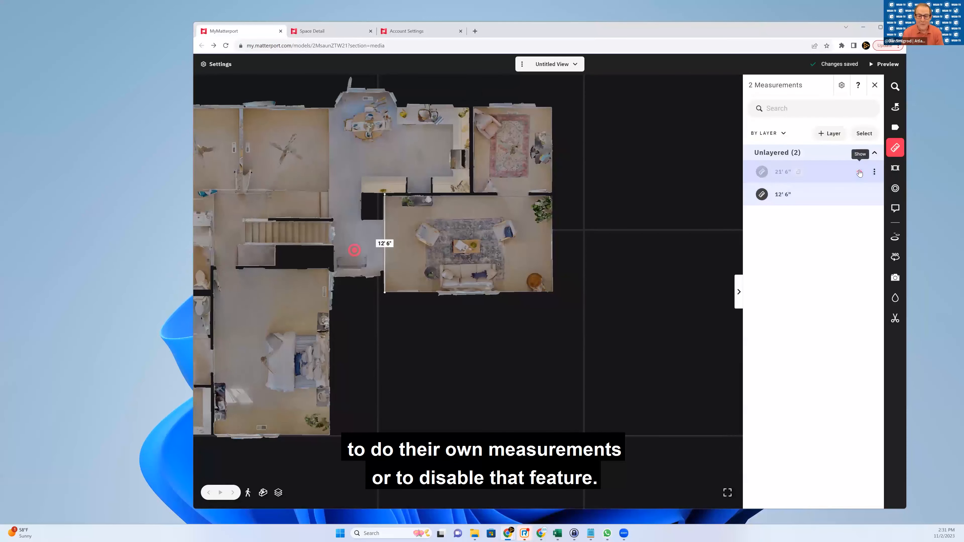
pyautogui.click(859, 172)
pyautogui.click(831, 197)
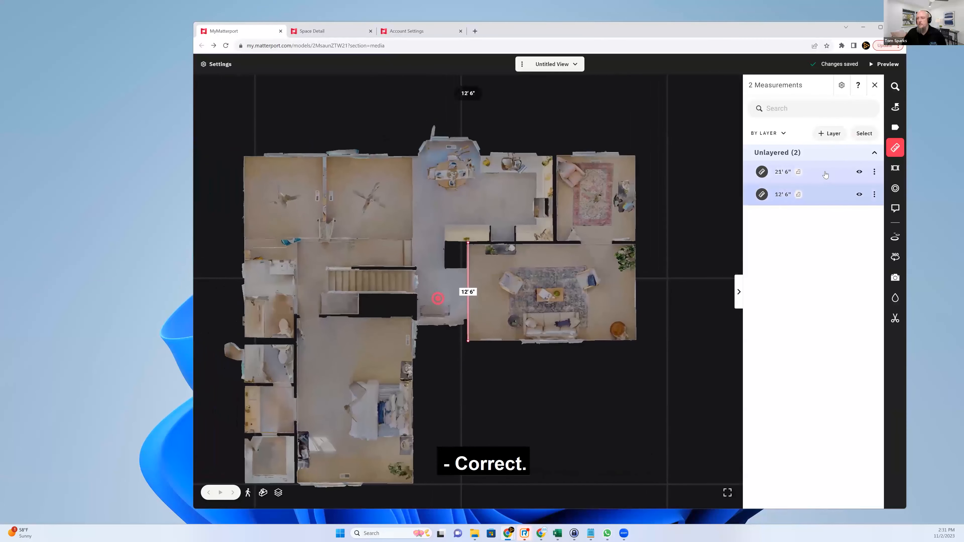
pyautogui.click(859, 173)
pyautogui.click(860, 173)
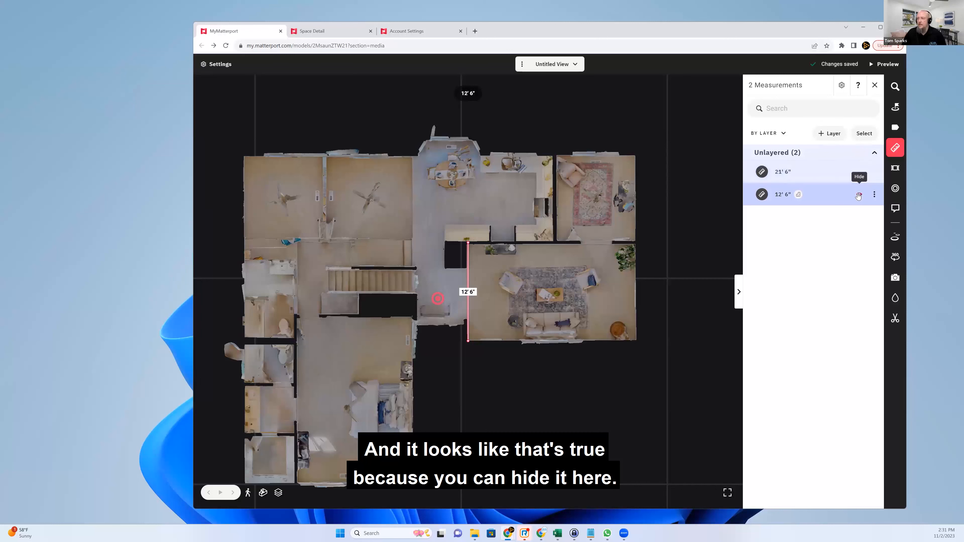
pyautogui.click(859, 194)
pyautogui.click(859, 195)
pyautogui.click(858, 195)
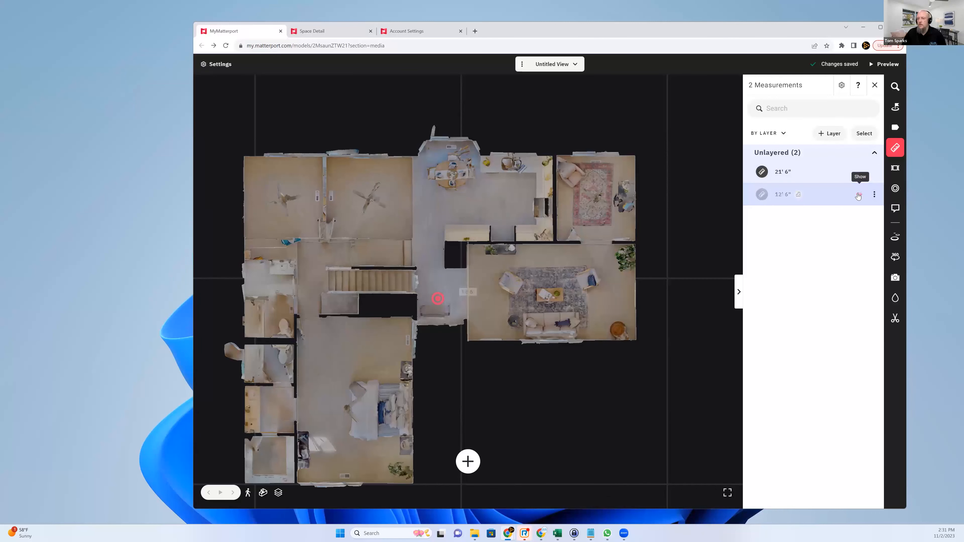
pyautogui.click(858, 194)
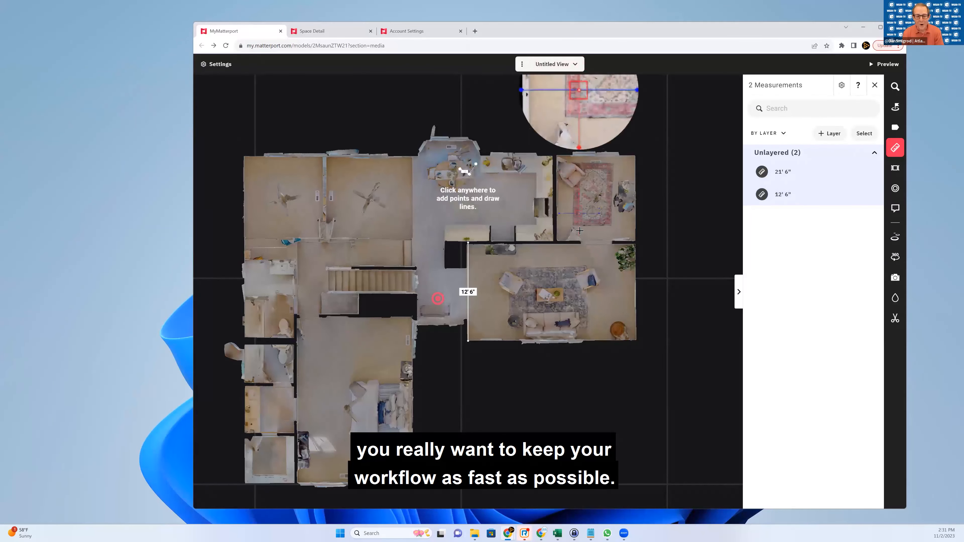
# - Add measurements of about 14' 6" and 2' 9" along the living room's inner wall, on either side of the doorway opening
pyautogui.click(581, 244)
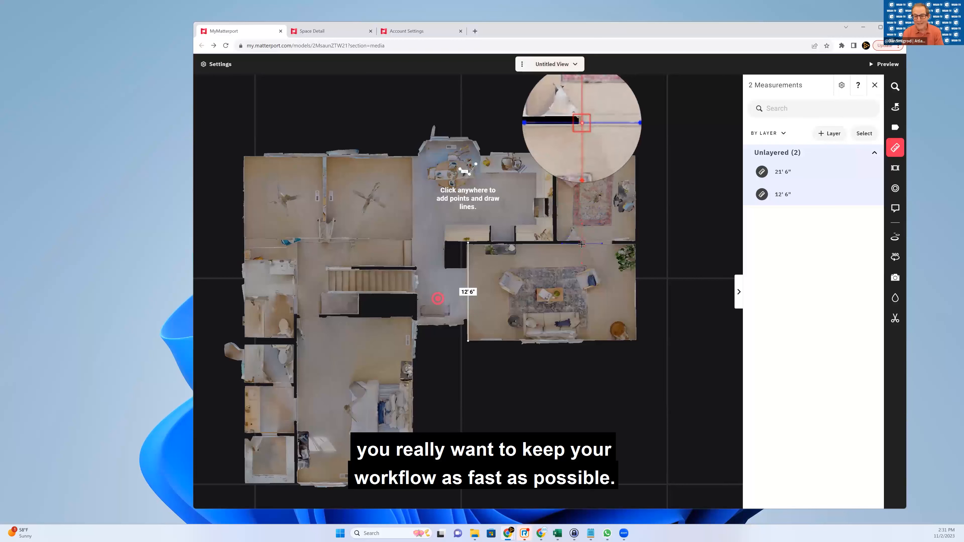
pyautogui.click(467, 244)
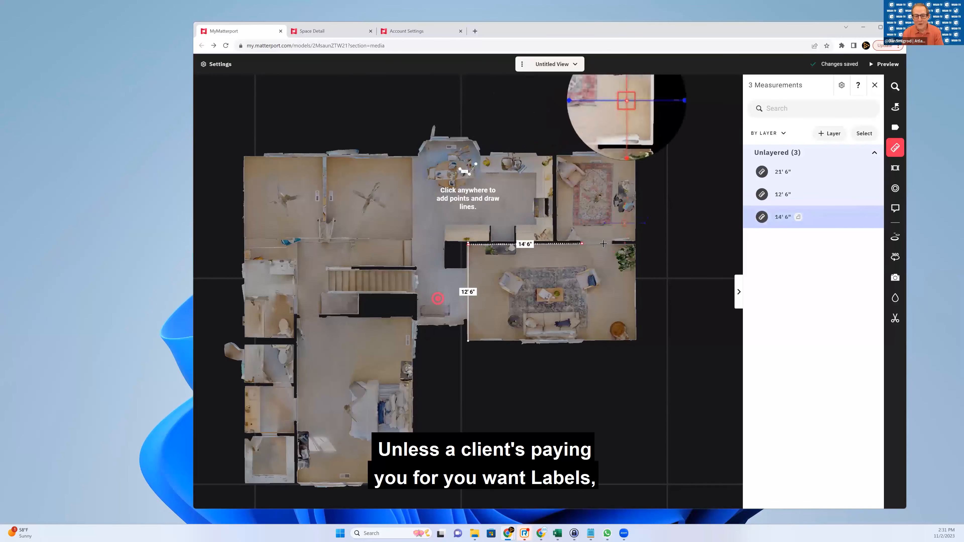
pyautogui.click(613, 243)
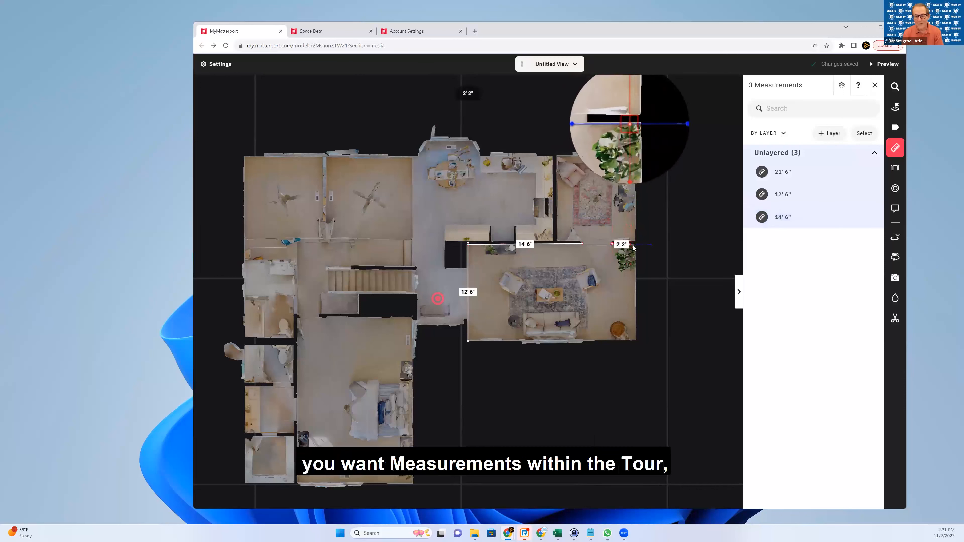
pyautogui.click(634, 244)
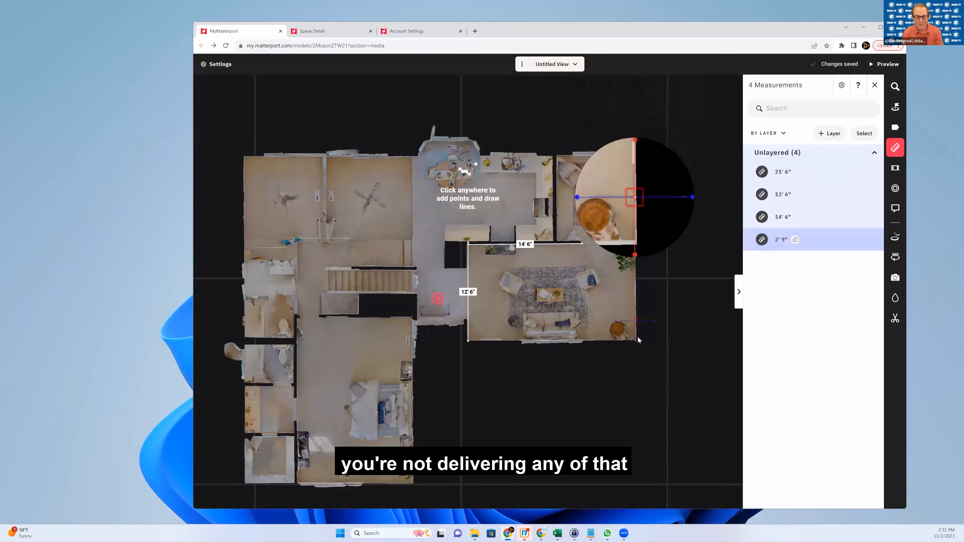
# - Add measurements of about 12' 3" along the living room's far side wall and about 21' 3" along the wall behind the sofa
pyautogui.click(635, 338)
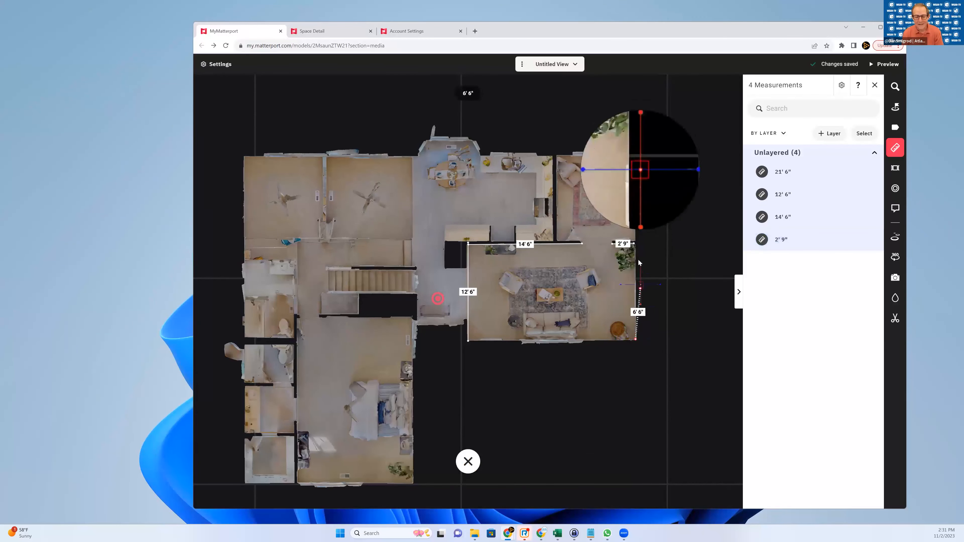
pyautogui.click(634, 244)
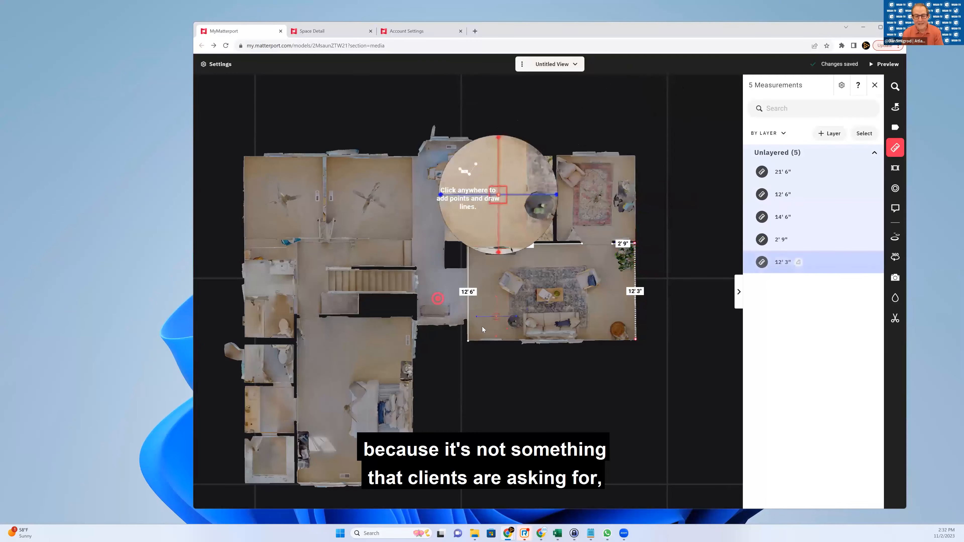
pyautogui.click(468, 340)
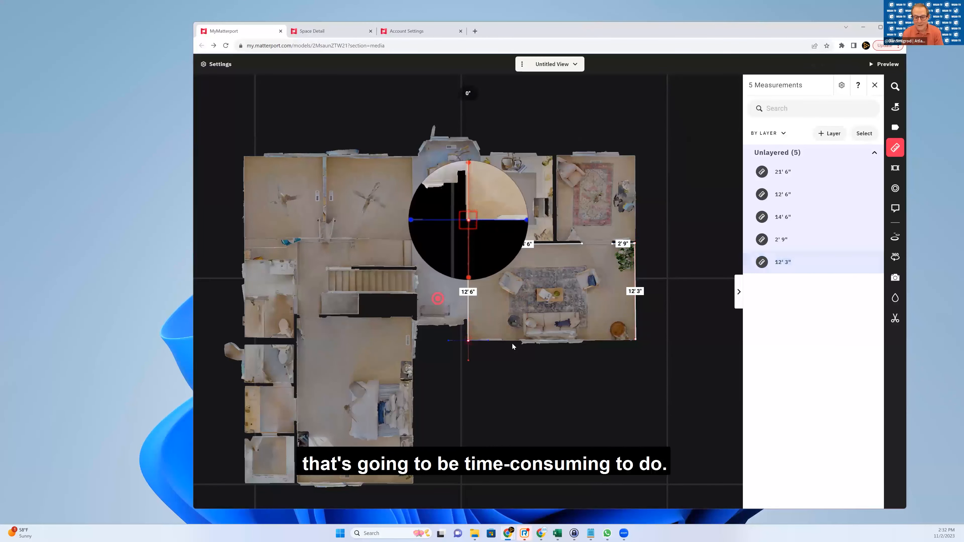
pyautogui.click(635, 339)
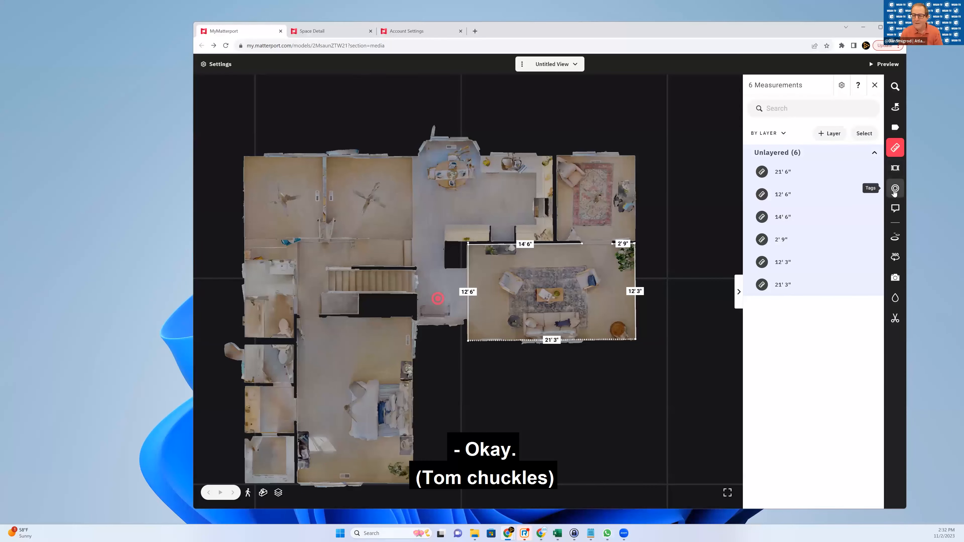
# - Leave the measurements and go through the dollhouse into the walkthrough view, stopping in the kitchen facing the stove and countertops
pyautogui.click(895, 189)
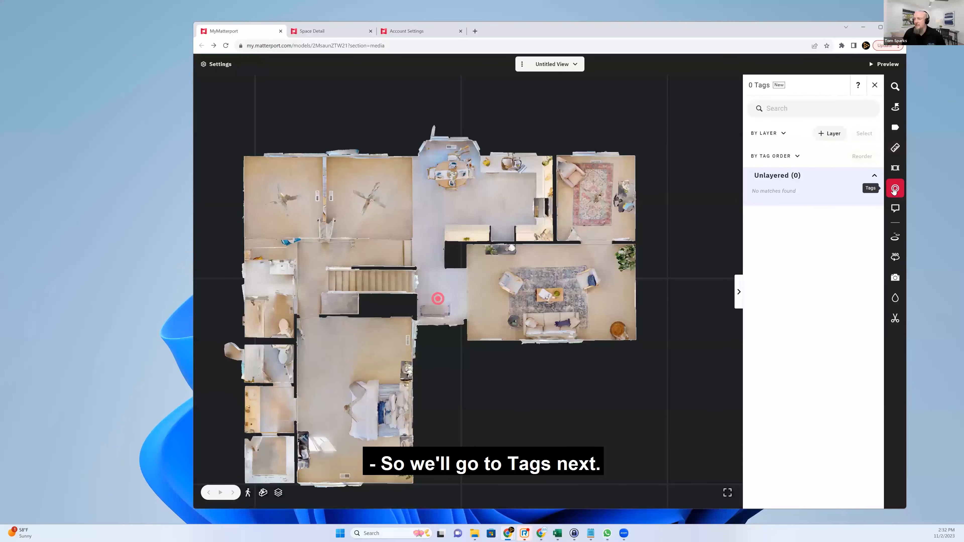
pyautogui.click(895, 189)
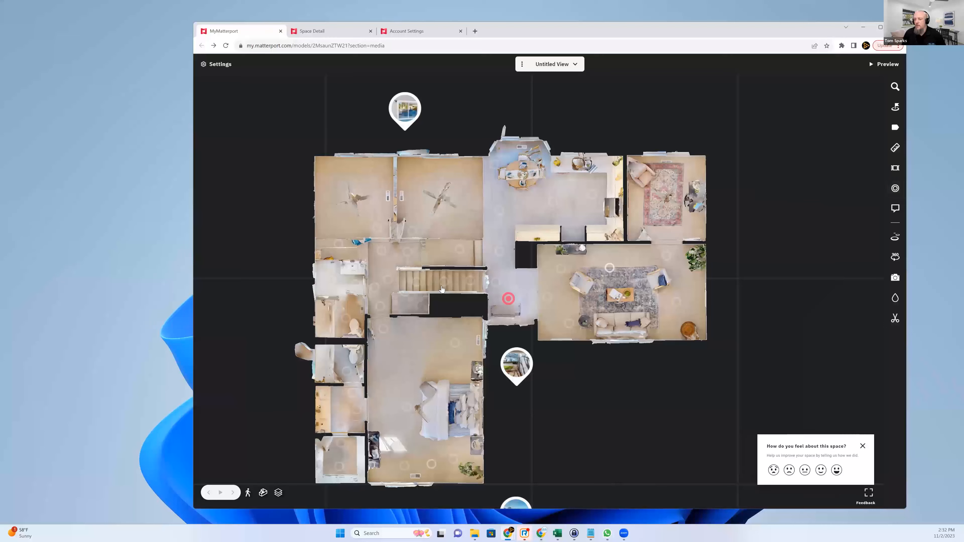
pyautogui.click(263, 492)
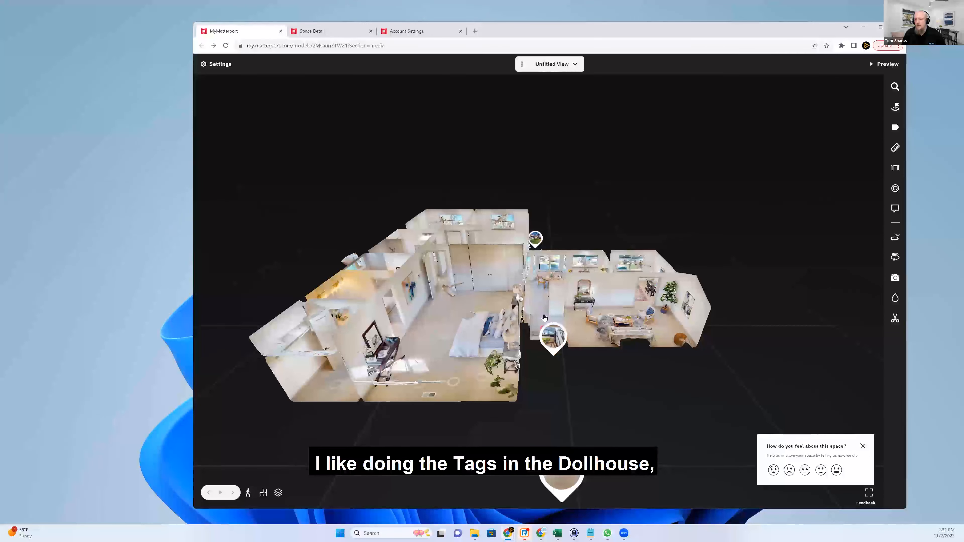
pyautogui.click(545, 315)
pyautogui.click(549, 319)
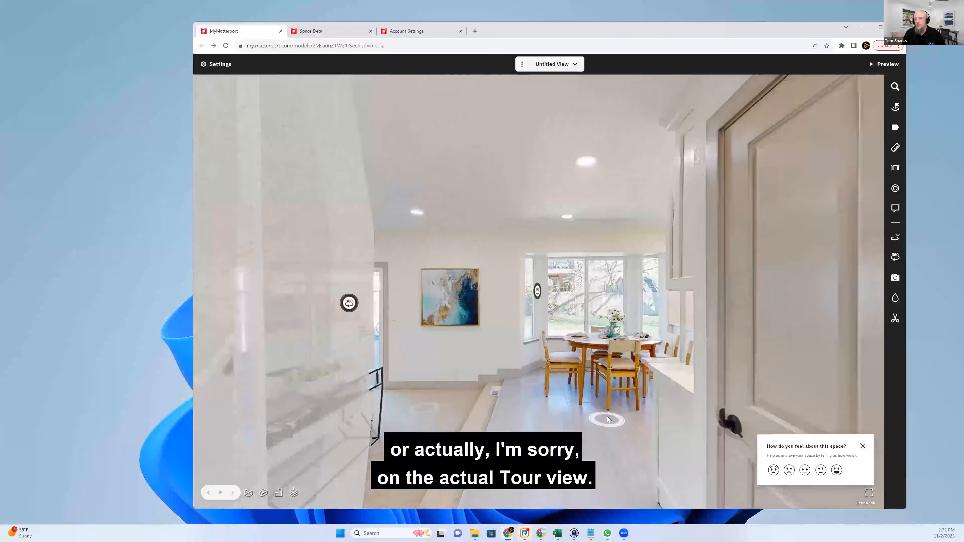
pyautogui.click(499, 347)
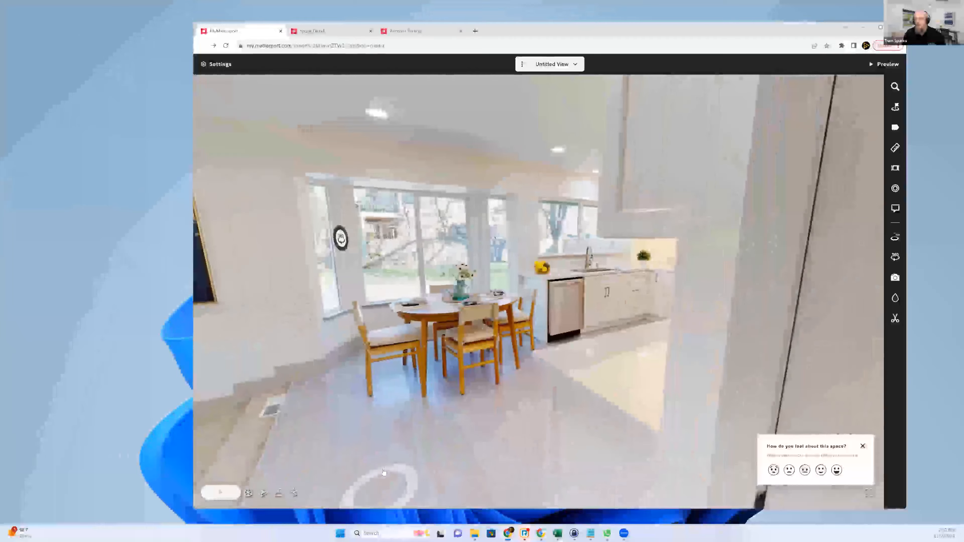
pyautogui.moveTo(683, 359); pyautogui.dragTo(522, 358)
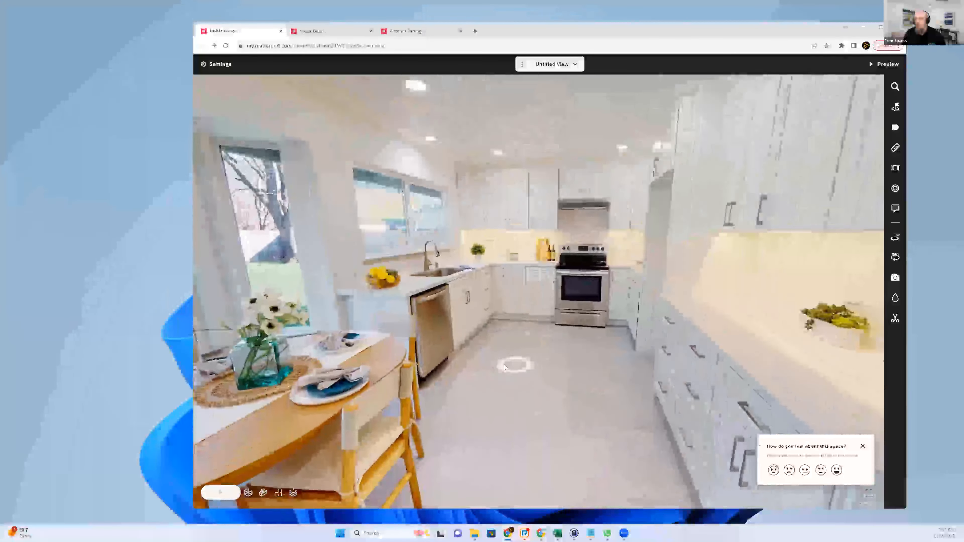
# - Place a tag on the long kitchen countertop across from the dining table and title it "Beautiful countertop"
pyautogui.click(894, 188)
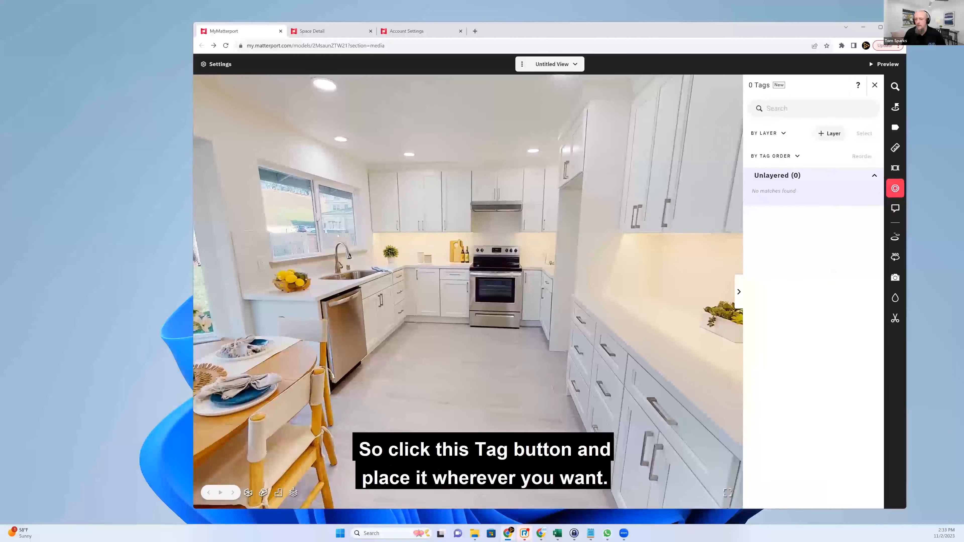
pyautogui.click(468, 490)
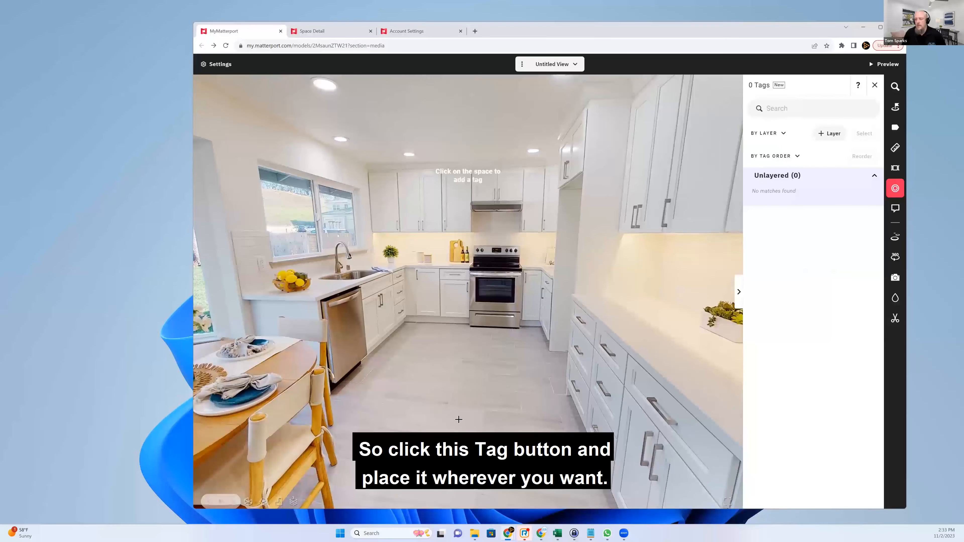
pyautogui.click(424, 363)
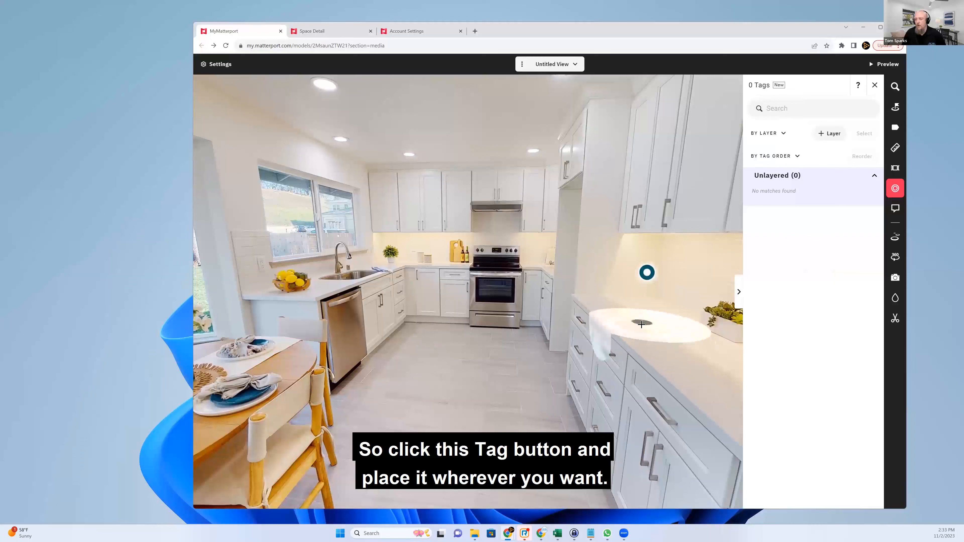
pyautogui.click(641, 326)
pyautogui.click(772, 110)
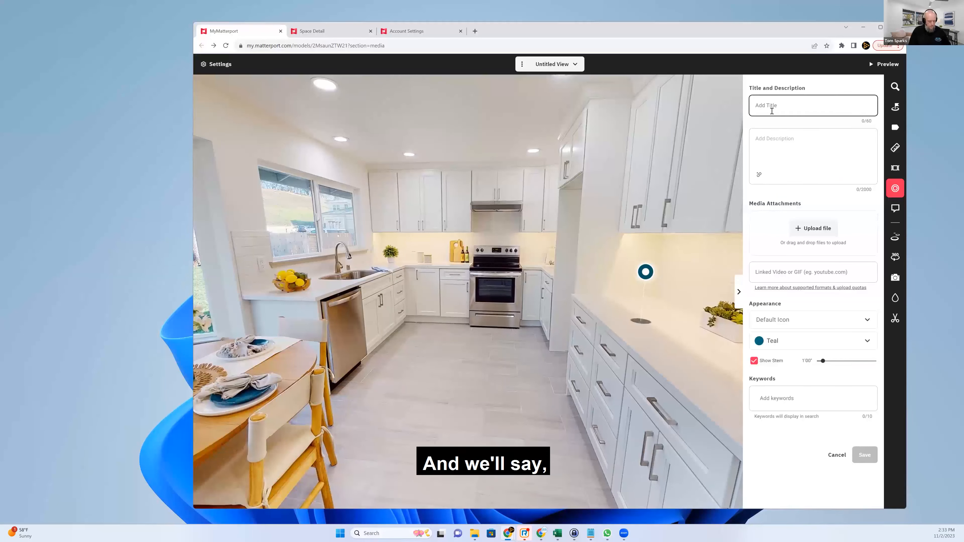
pyautogui.write('Beauti')
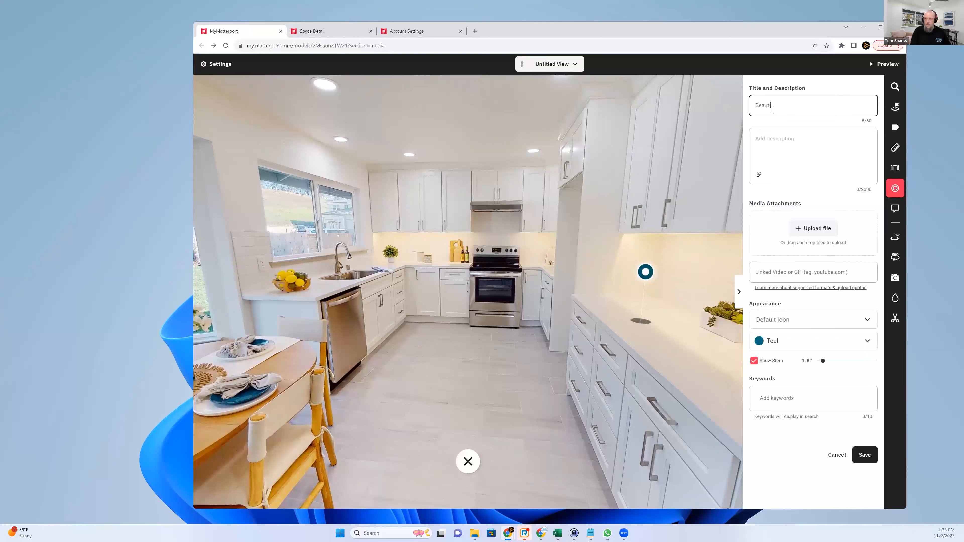
pyautogui.write('ful countertop')
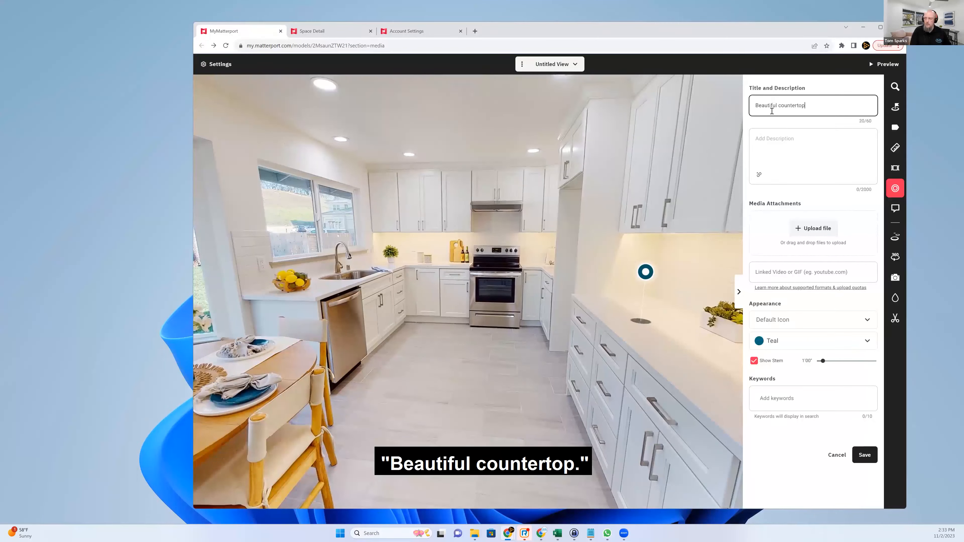
# - Set the countertop tag's color to Canary and lengthen its stem to 1'03"
pyautogui.click(774, 342)
pyautogui.scroll(-5, 776, 395)
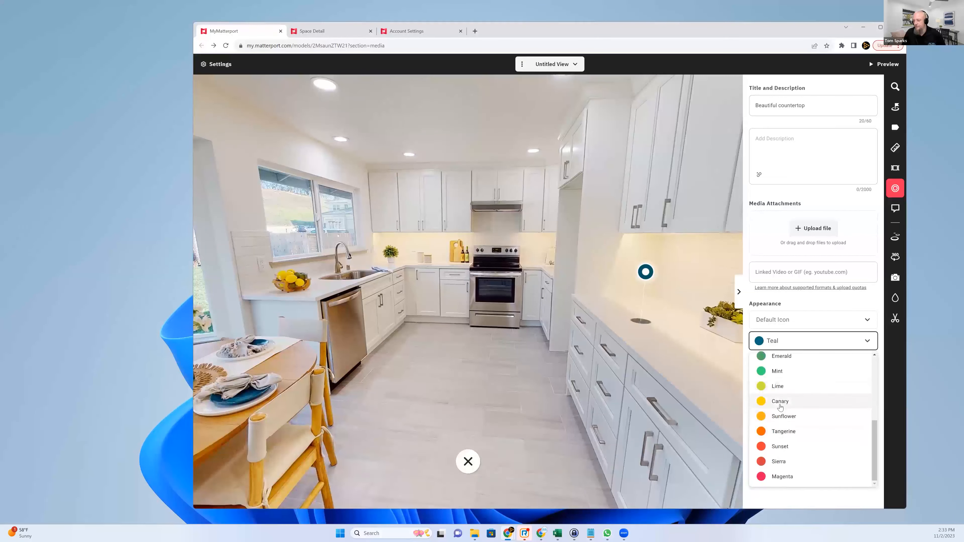
pyautogui.click(778, 401)
pyautogui.moveTo(823, 362); pyautogui.dragTo(826, 357)
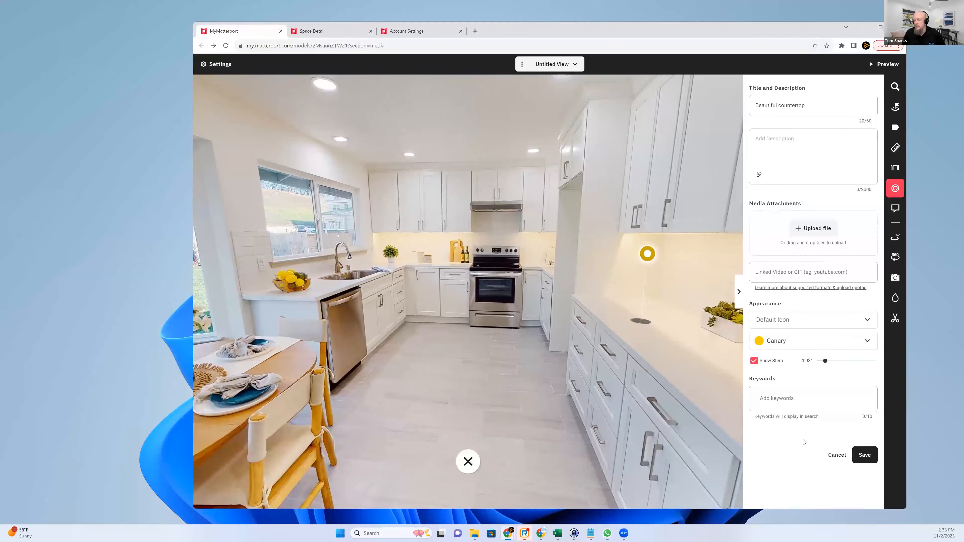
# - Add the keyword "Countertop" to the countertop tag and save the tag
pyautogui.click(806, 398)
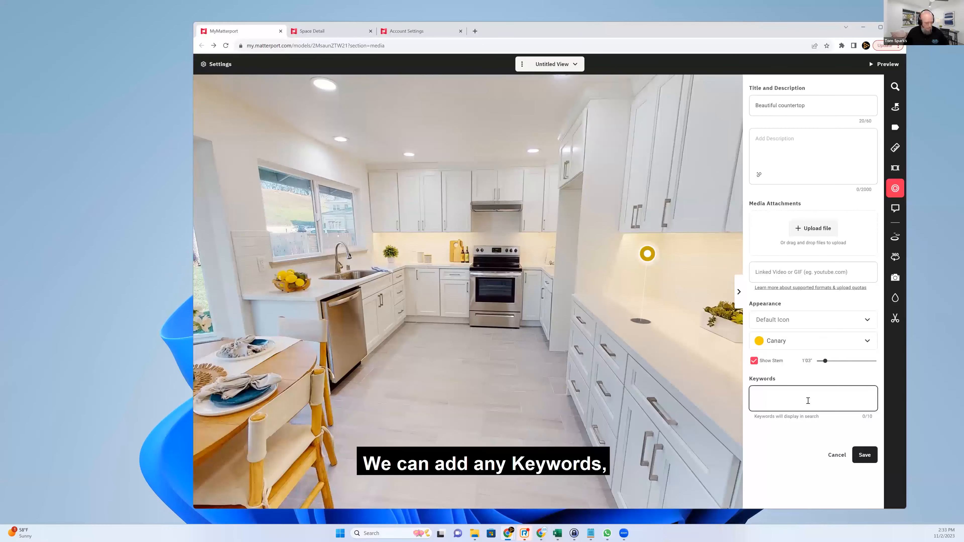
pyautogui.write('Countertop')
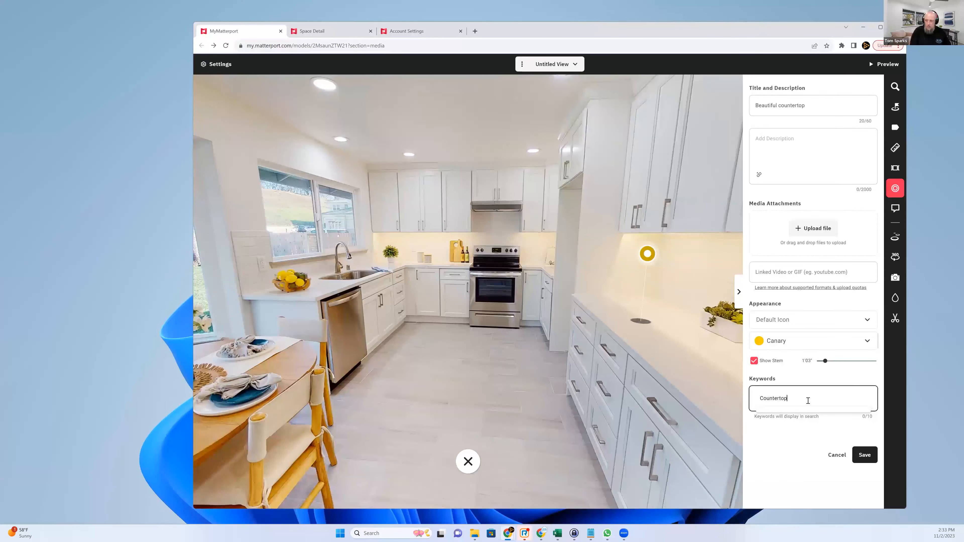
pyautogui.press('Return')
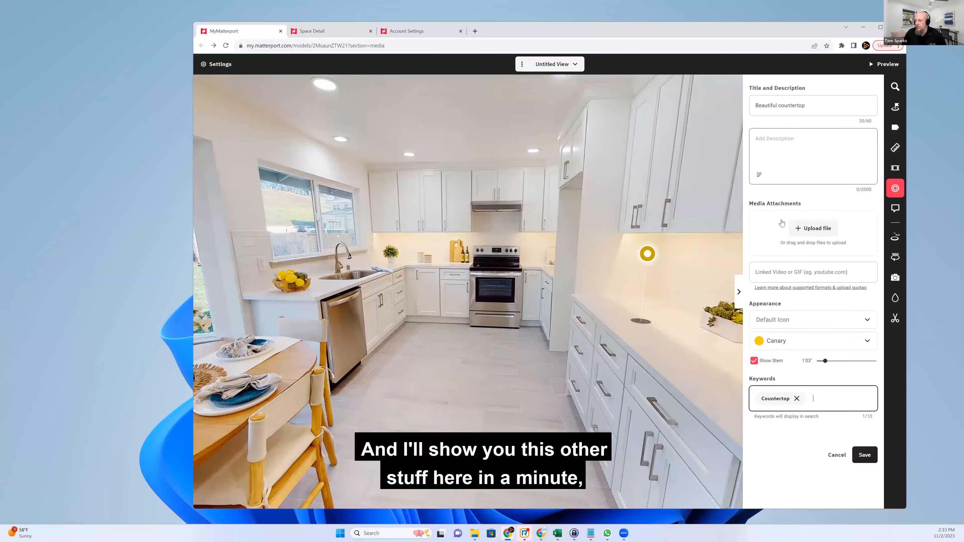
pyautogui.click(865, 457)
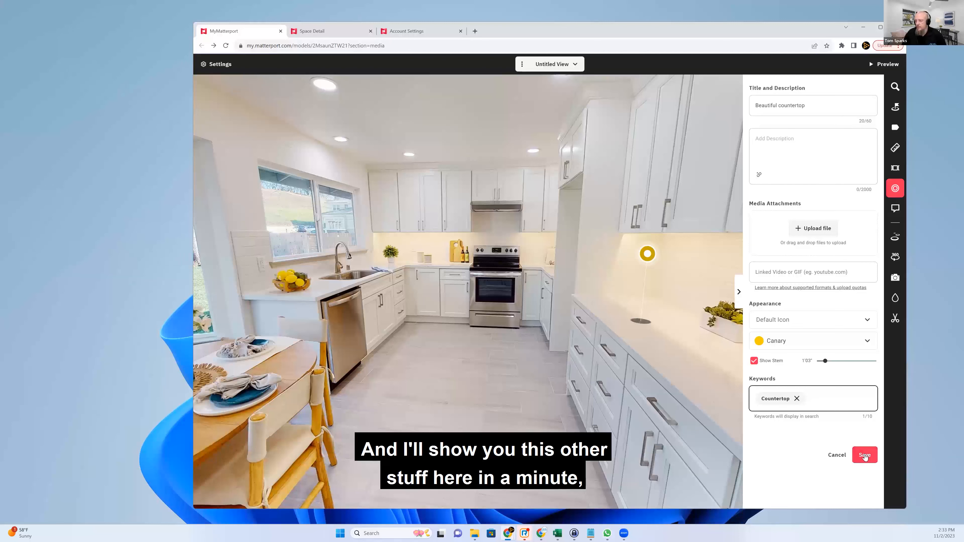
pyautogui.click(864, 455)
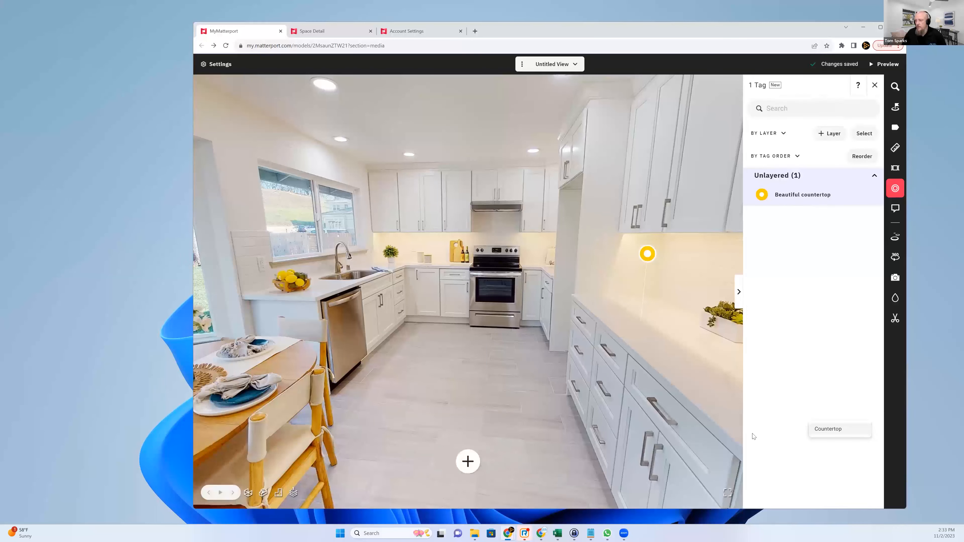
# - Place a new tag on the kitchen stove and title it "Frigidaire Stove"
pyautogui.click(490, 340)
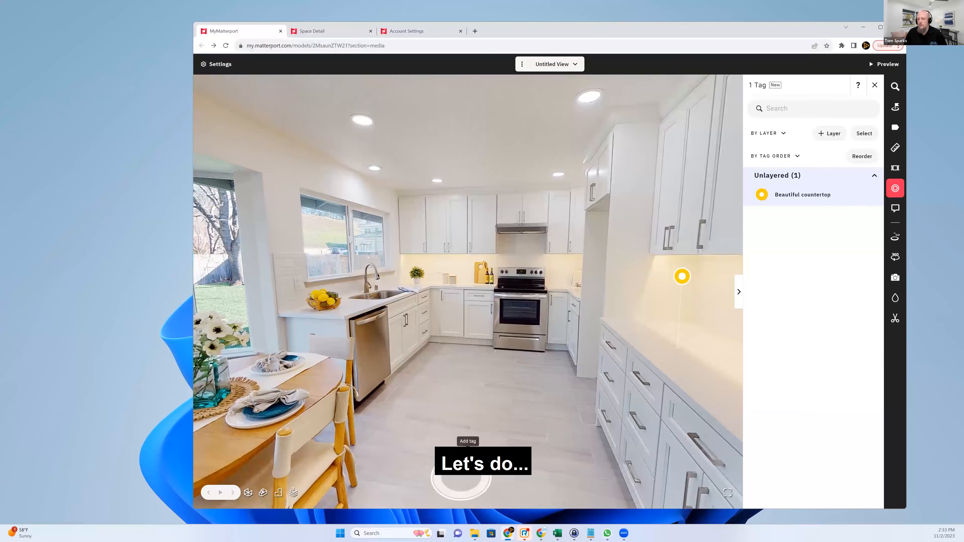
pyautogui.click(519, 287)
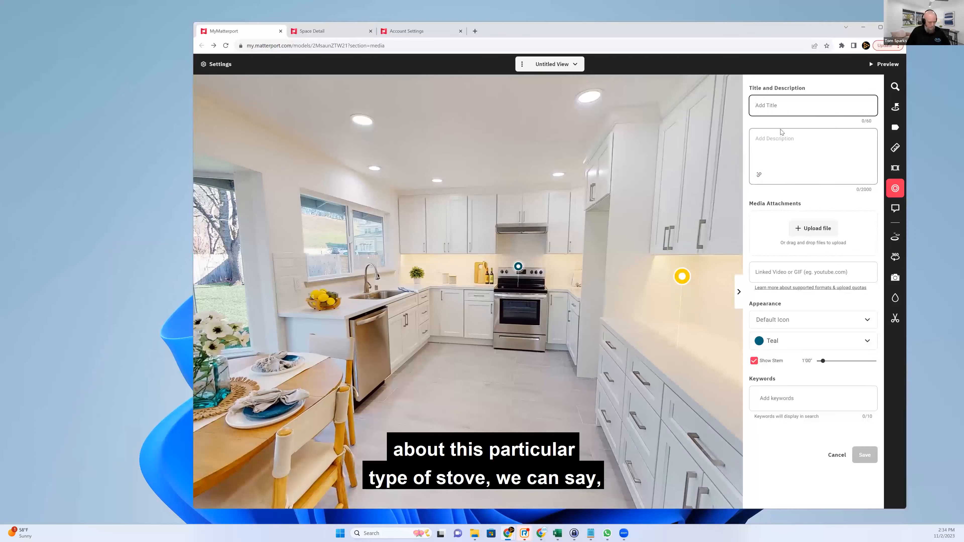
pyautogui.write('Frigidaire Stove')
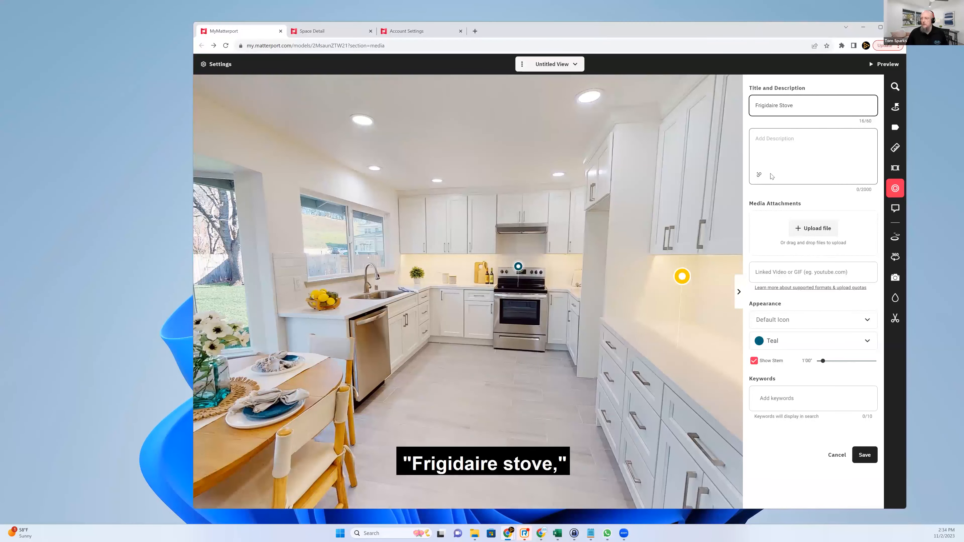
pyautogui.click(759, 174)
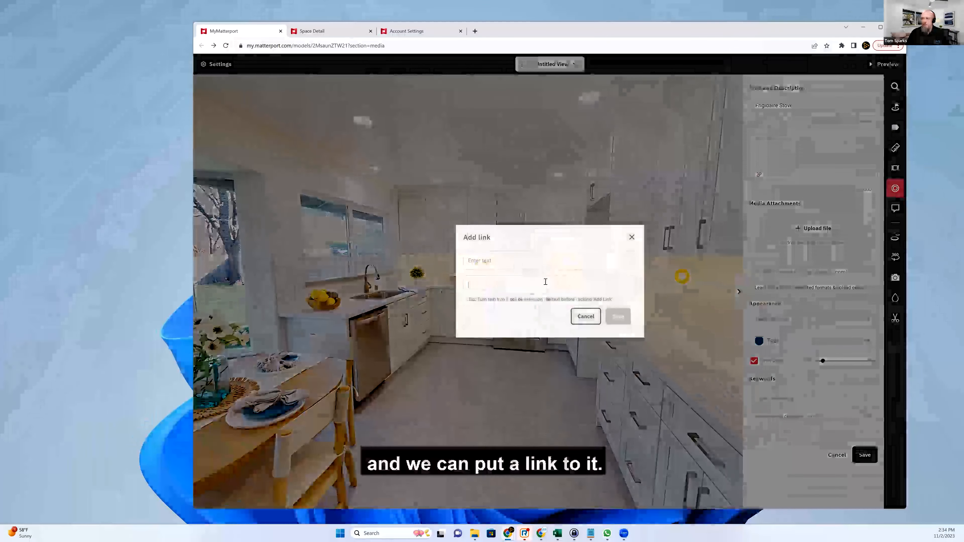
pyautogui.write('http://www.frigidaire.com')
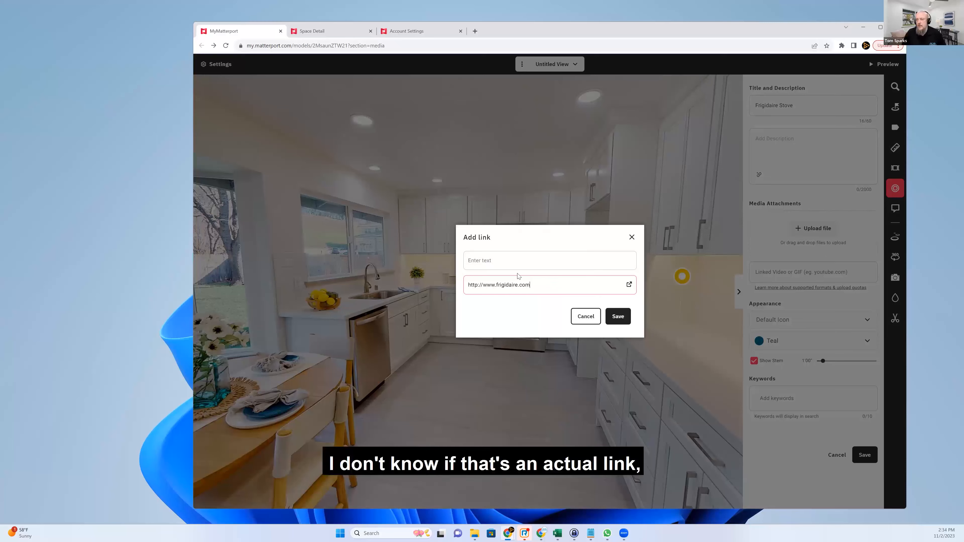
pyautogui.click(618, 317)
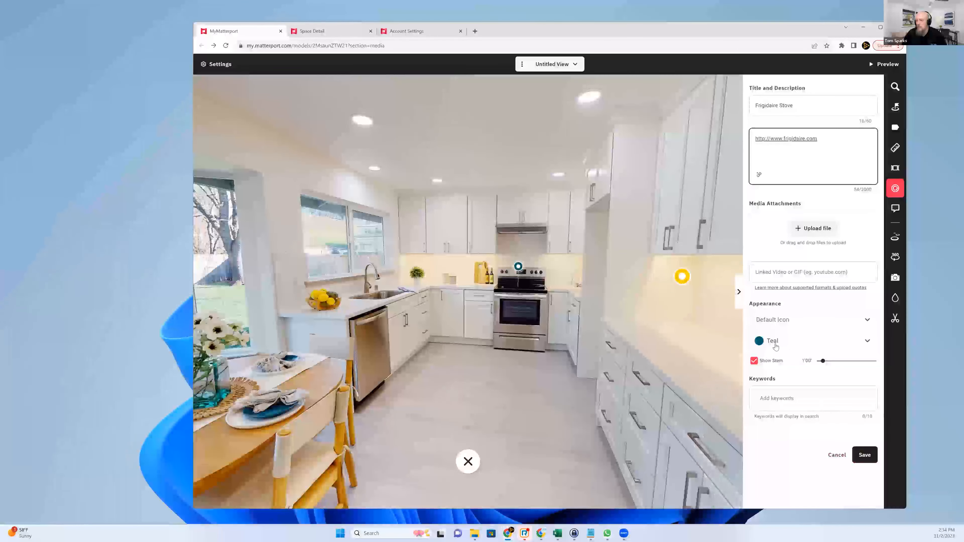
# - Set the stove tag's color to Purple and lengthen its stem to 1'02"
pyautogui.click(784, 345)
pyautogui.click(779, 392)
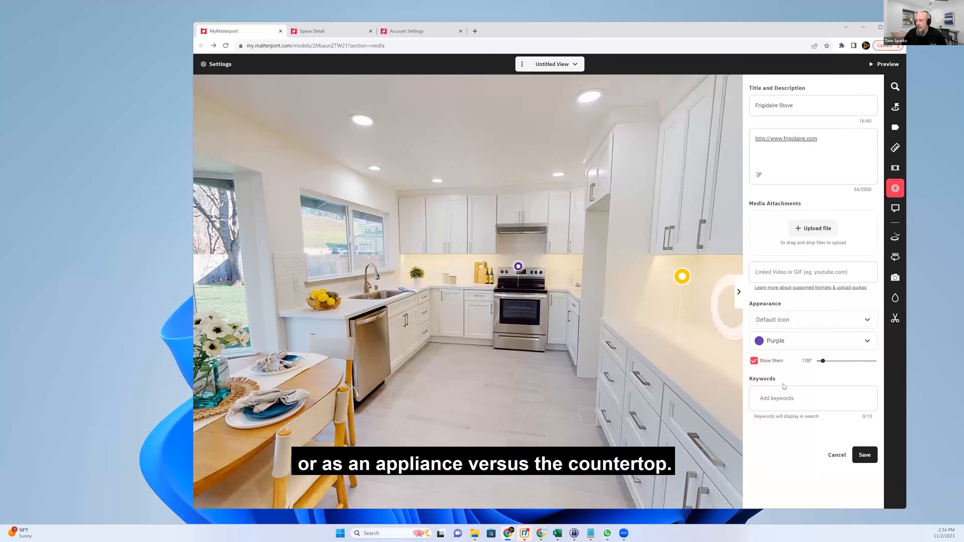
pyautogui.moveTo(823, 364); pyautogui.dragTo(823, 368)
# - Enter the keyword "Appliances" for the stove tag and save the tag
pyautogui.click(801, 398)
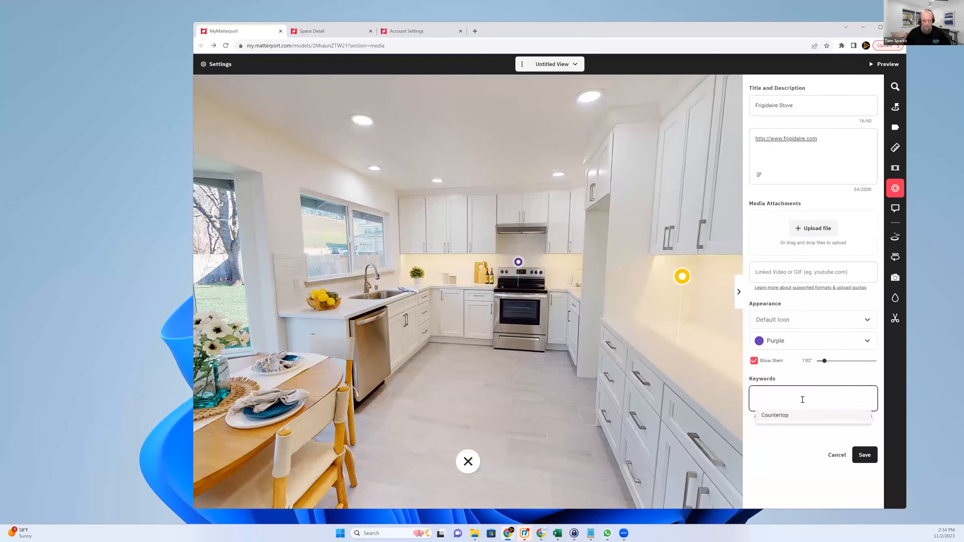
pyautogui.write('Appliances')
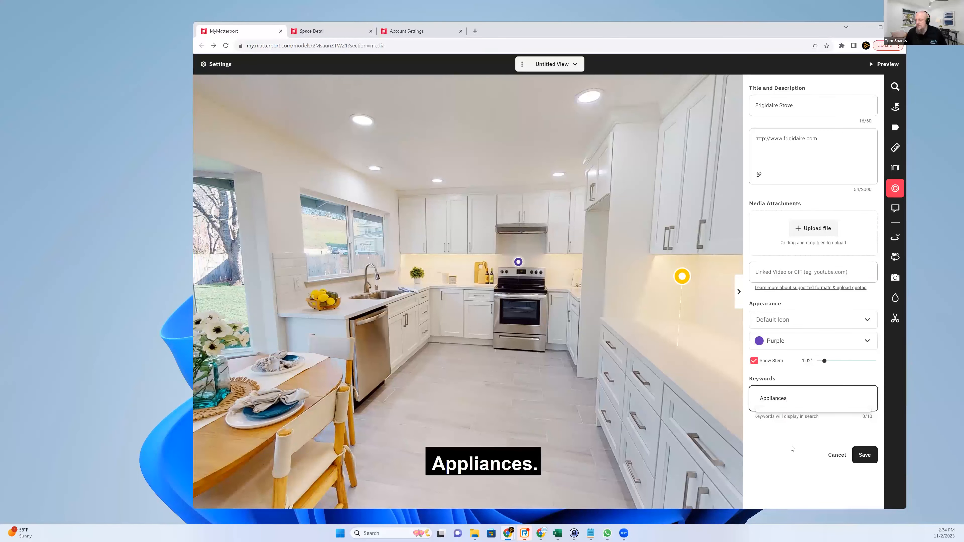
pyautogui.click(791, 446)
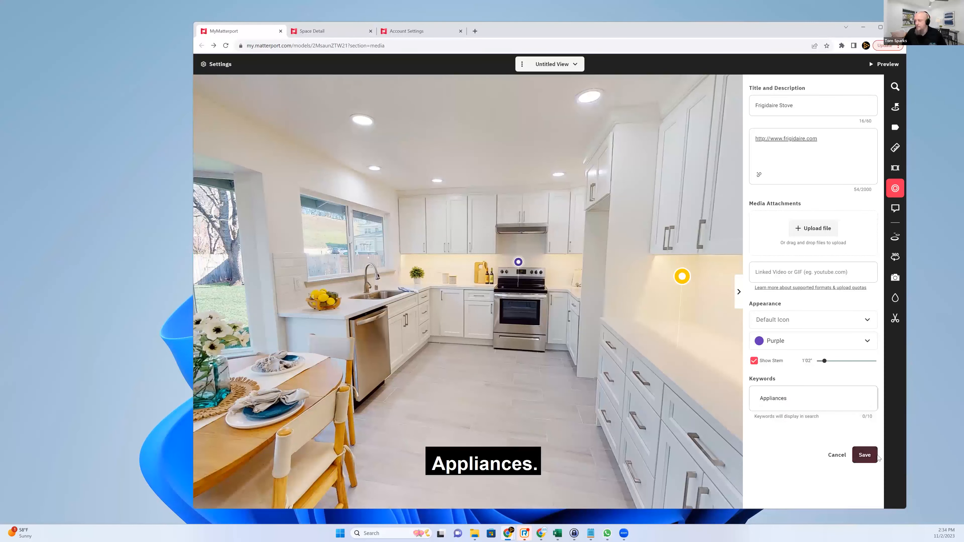
pyautogui.click(865, 454)
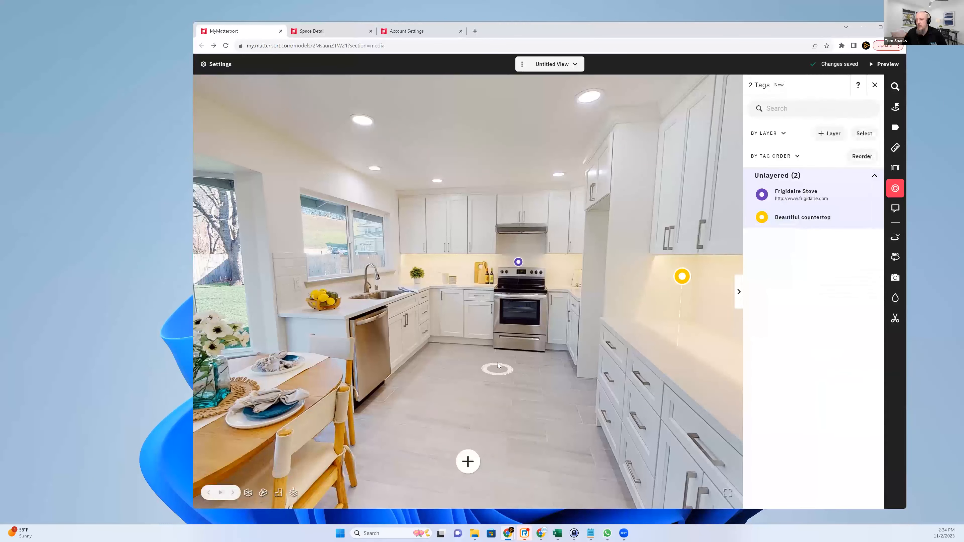
# - Open a new browser tab and move it off into its own separate window for finding a YouTube video
pyautogui.click(498, 363)
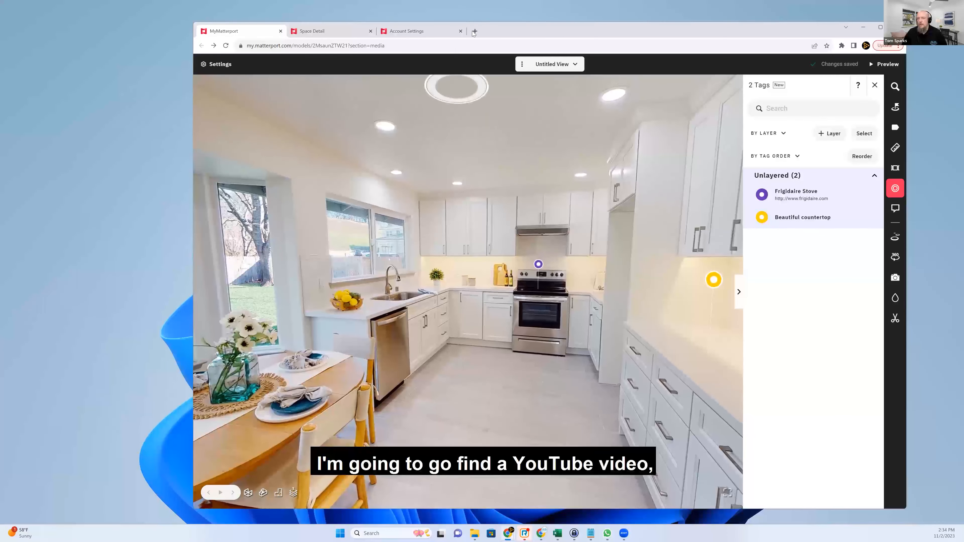
pyautogui.click(474, 31)
pyautogui.moveTo(476, 33); pyautogui.dragTo(0, 30)
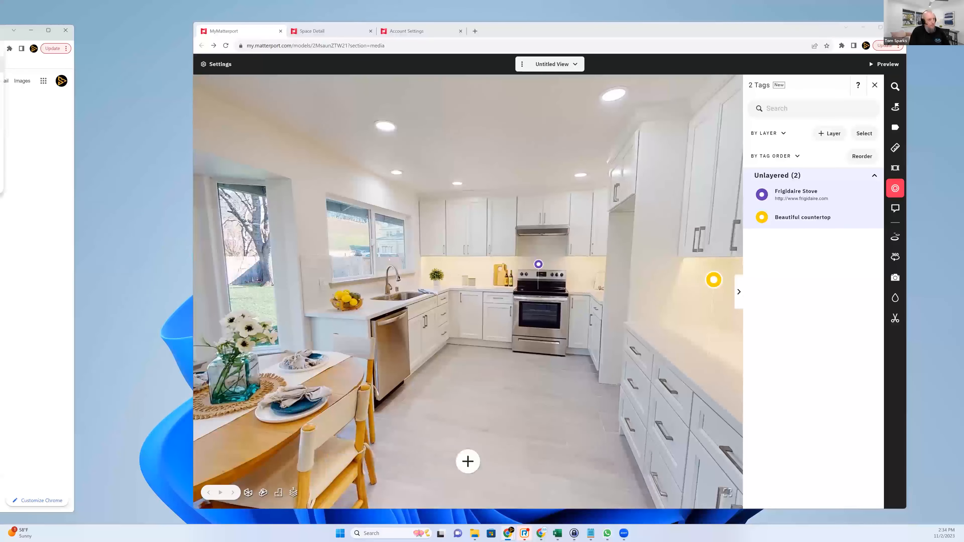
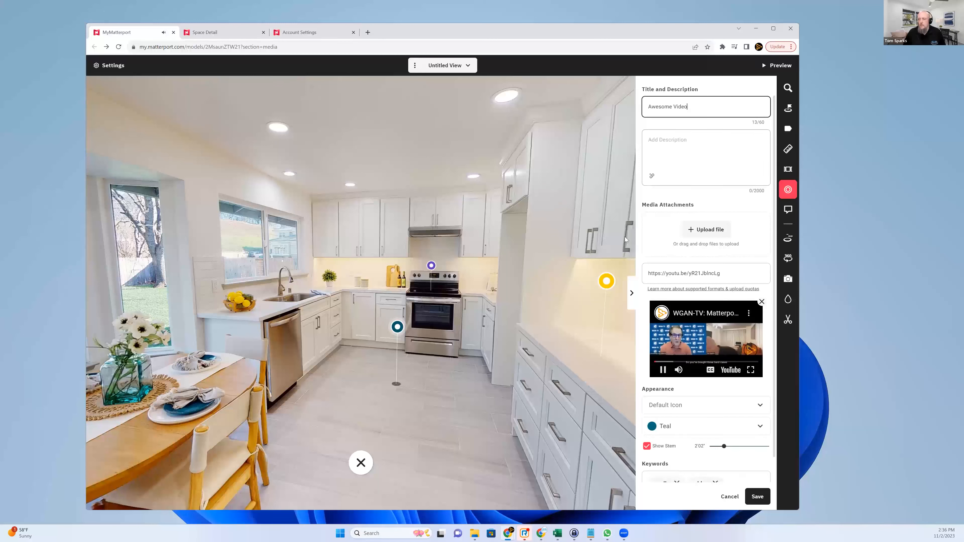
# - Pause the embedded YouTube video and lengthen the "Awesome Video" tag's stem to 2'09"
pyautogui.click(680, 320)
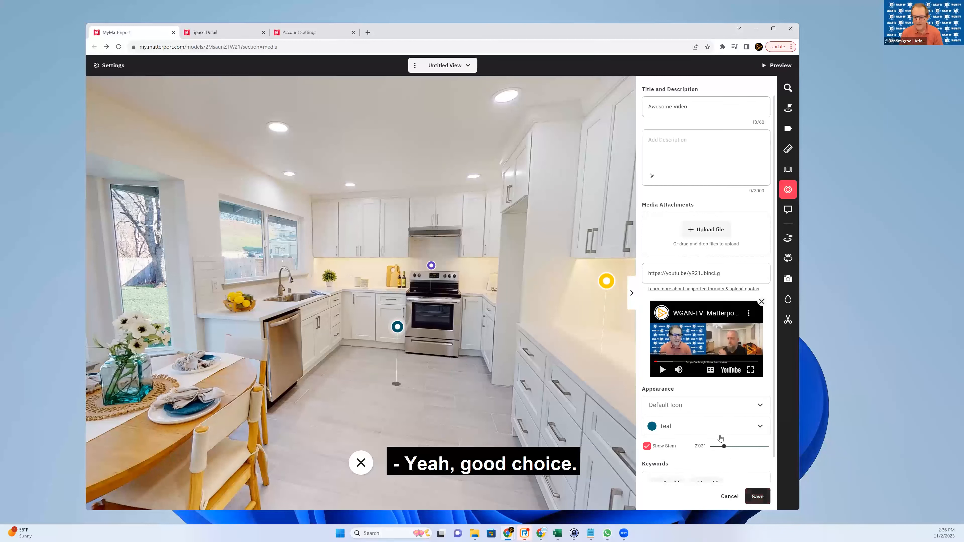
pyautogui.scroll(-2, 720, 437)
pyautogui.moveTo(723, 388); pyautogui.dragTo(728, 391)
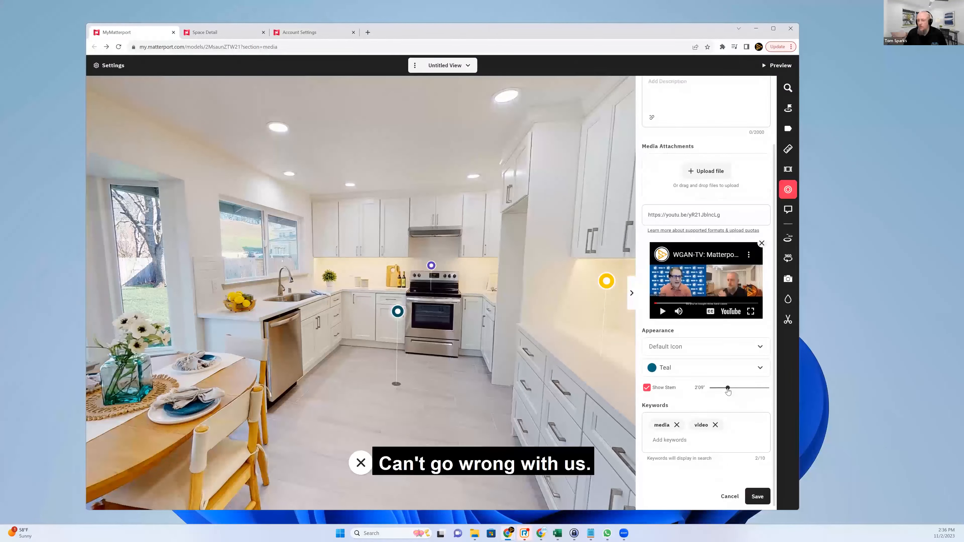
# - Set the "Awesome Video" tag's color to Sunset and save the tag
pyautogui.click(703, 371)
pyautogui.scroll(-3, 694, 330)
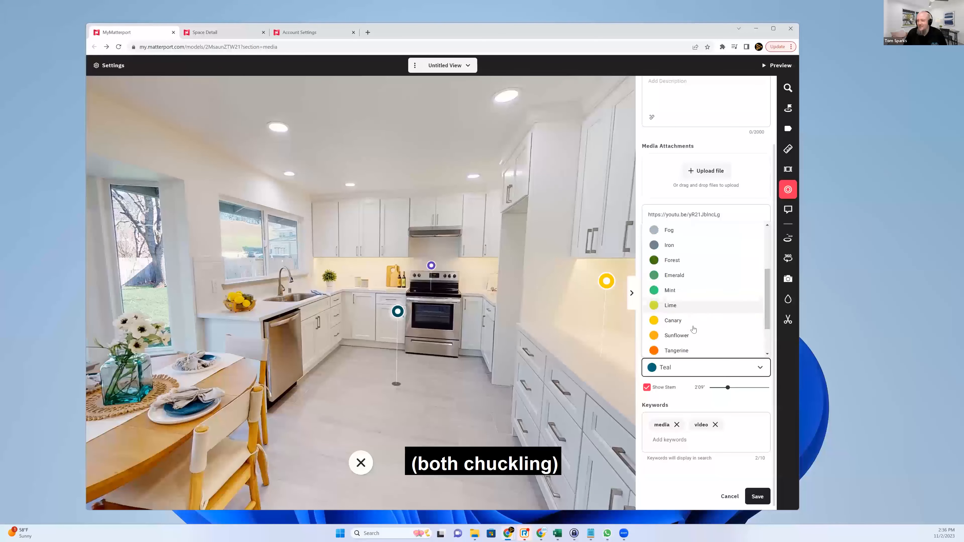
pyautogui.click(673, 317)
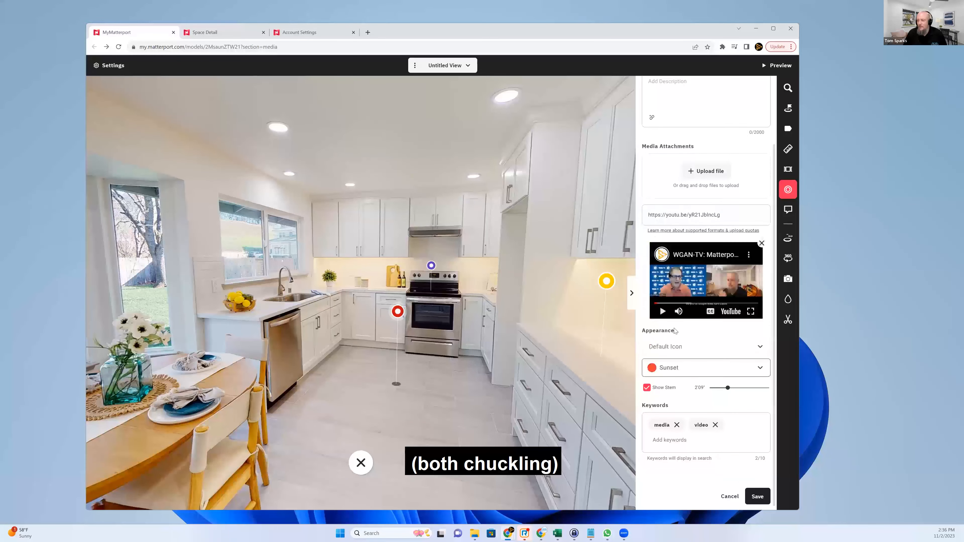
pyautogui.click(757, 495)
# - Place a new tag on the dark front door in the entryway and attach the JPG photo of a door from Downloads
pyautogui.moveTo(423, 370); pyautogui.dragTo(377, 299)
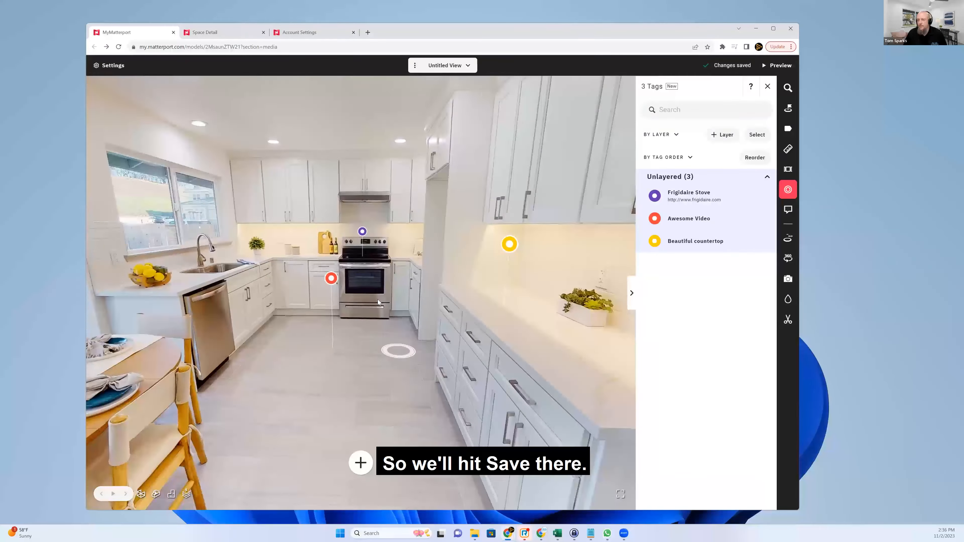
pyautogui.click(384, 274)
pyautogui.click(427, 320)
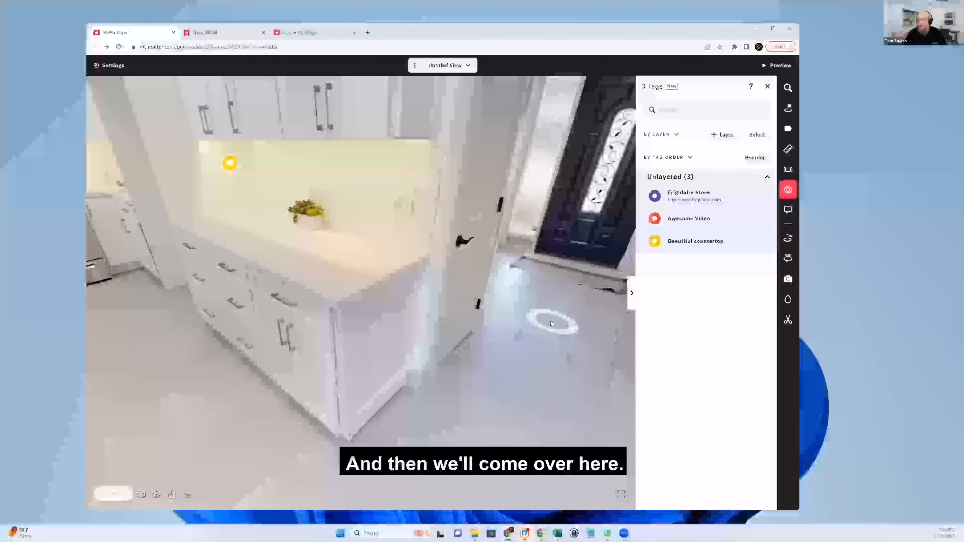
pyautogui.moveTo(510, 343); pyautogui.dragTo(394, 369)
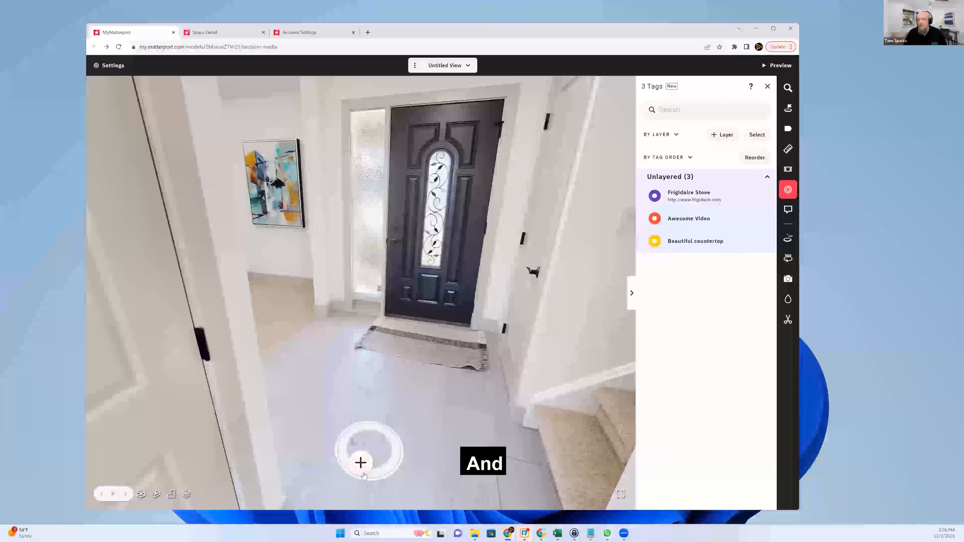
pyautogui.click(360, 462)
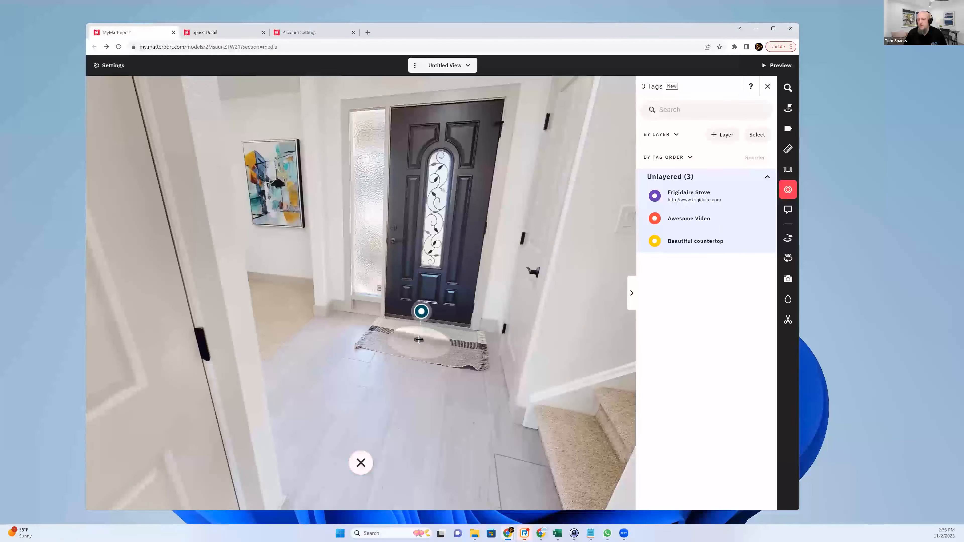
pyautogui.click(457, 238)
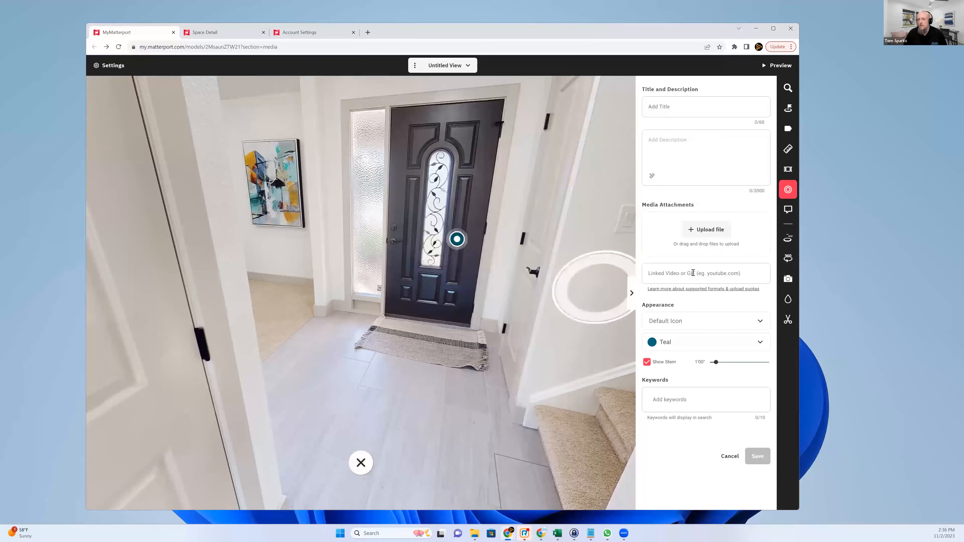
pyautogui.click(709, 230)
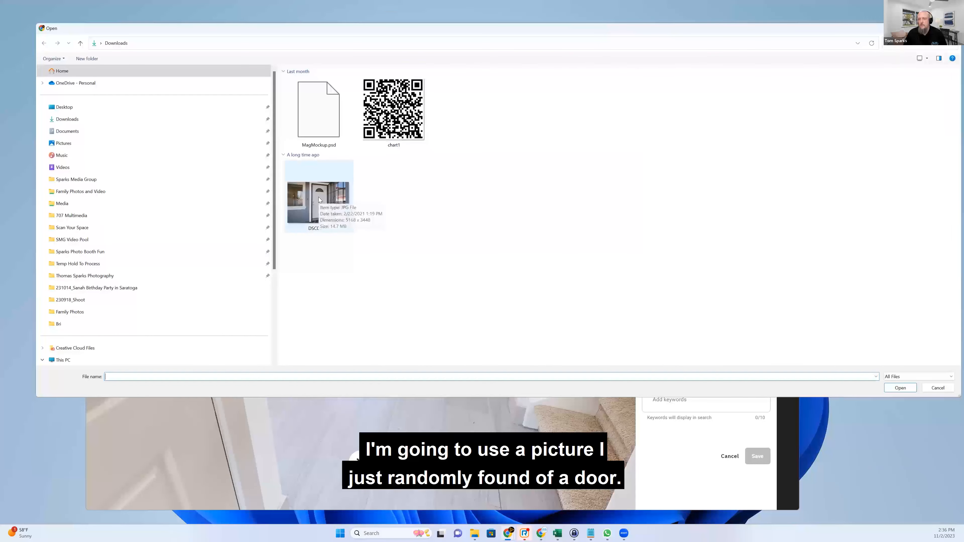
pyautogui.doubleClick(319, 197)
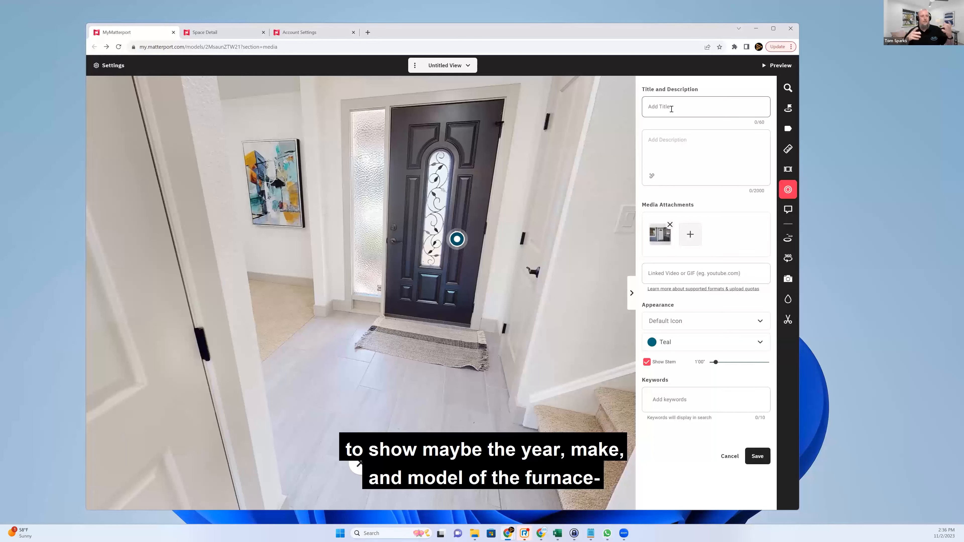
# - Title the front door's tag "Front Door" and enter "Front Door" as its keyword
pyautogui.click(671, 108)
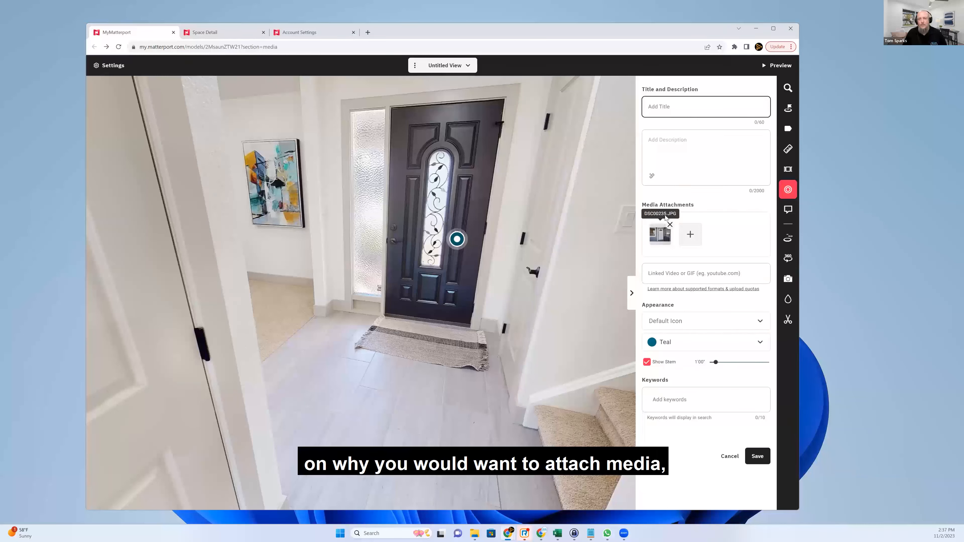
pyautogui.write('Front Door')
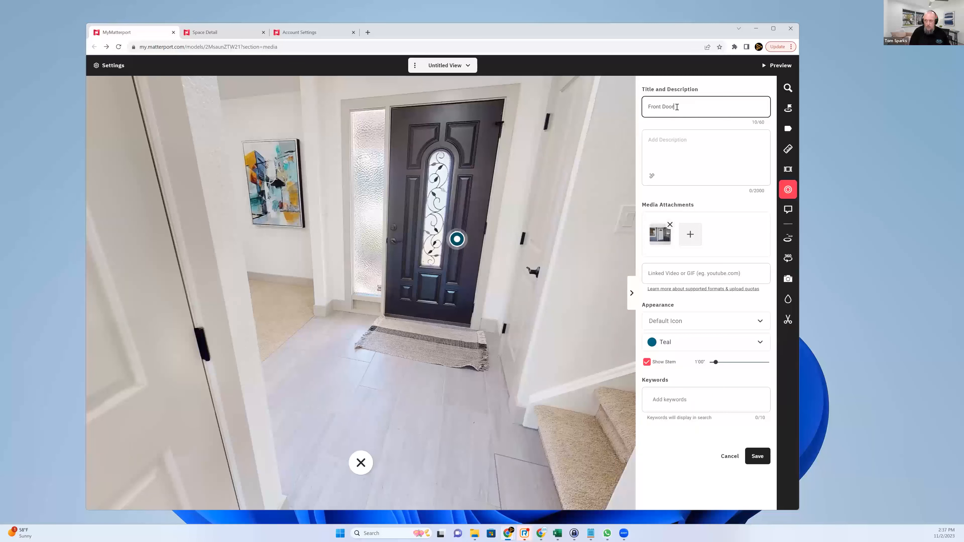
pyautogui.click(680, 405)
pyautogui.write('Front Door')
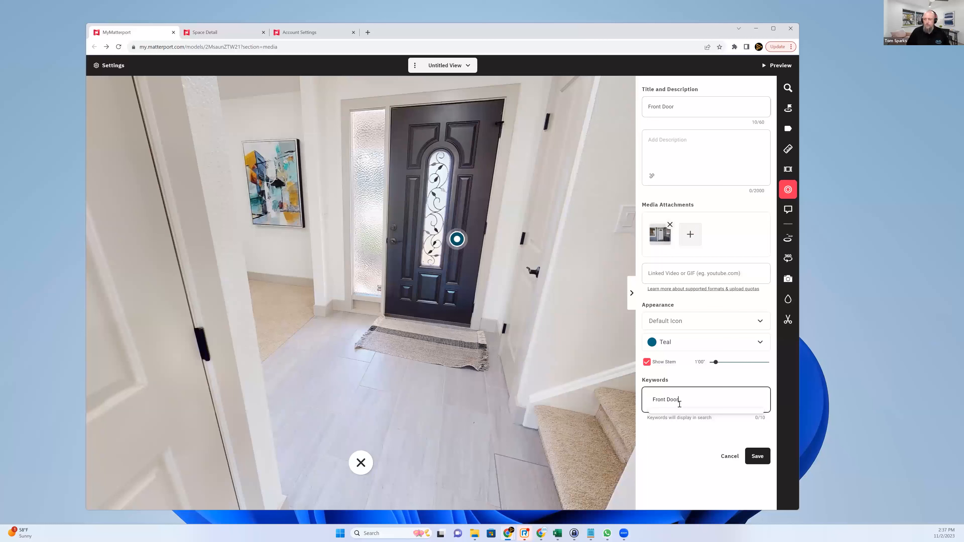
# - Lengthen the "Front Door" tag's stem to 2'09" and save the tag
pyautogui.moveTo(715, 362)
pyautogui.mouseDown()
pyautogui.moveTo(746, 364)
pyautogui.moveTo(728, 364)
pyautogui.mouseUp()
pyautogui.moveTo(555, 351); pyautogui.dragTo(450, 344)
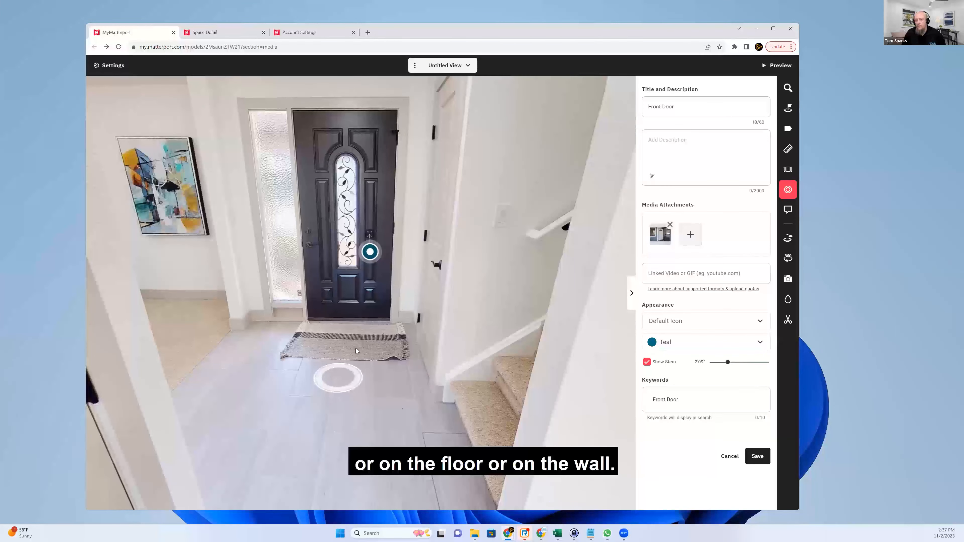
pyautogui.click(392, 315)
pyautogui.click(758, 456)
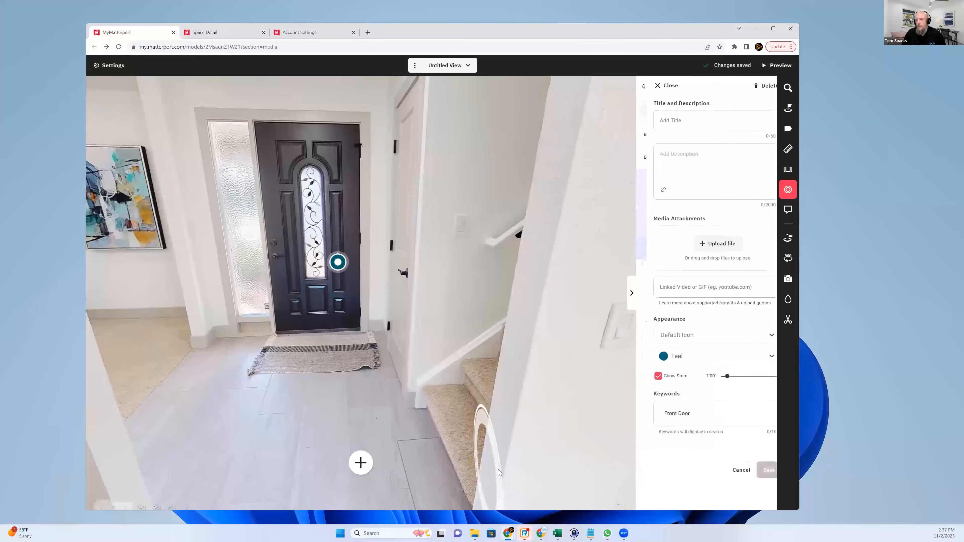
# - Shift the browser window aside and preview the "Front Door" tag with its attached photo
pyautogui.click(362, 368)
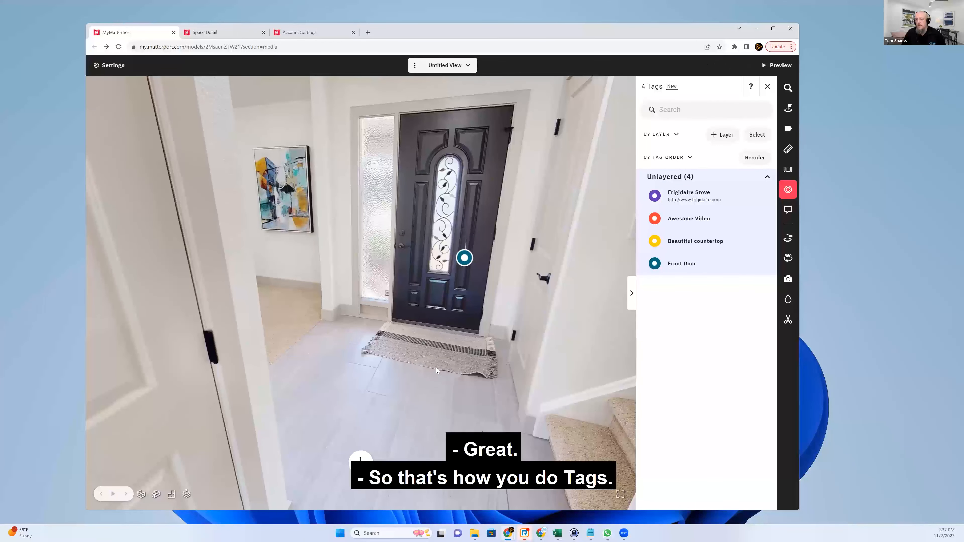
pyautogui.moveTo(581, 28); pyautogui.dragTo(646, 32)
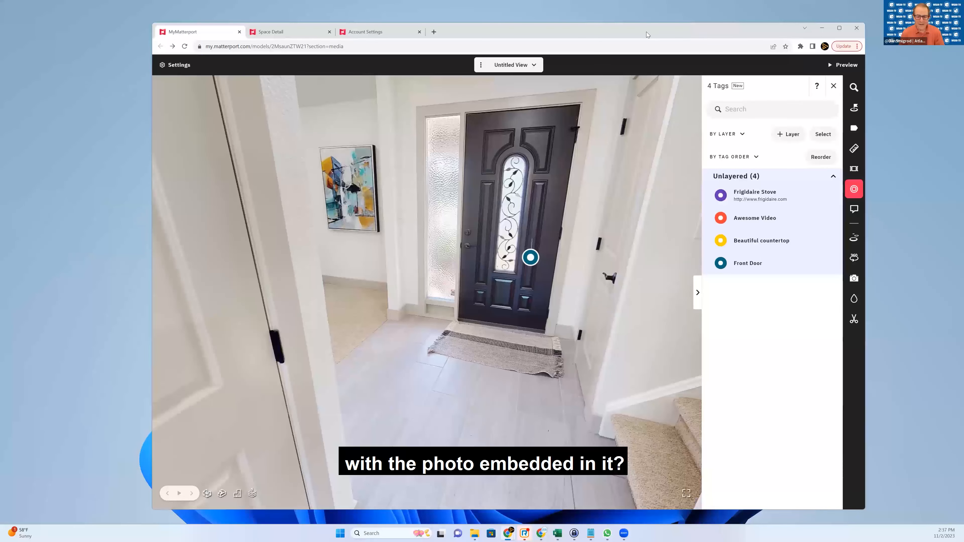
pyautogui.moveTo(523, 263)
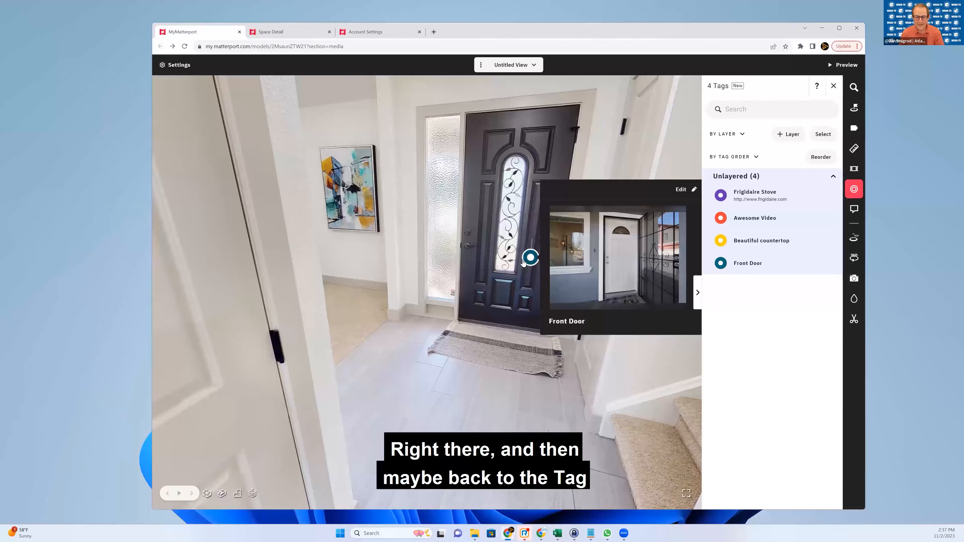
# - Return to the kitchen and preview the "Awesome Video" tag with its embedded YouTube video
pyautogui.moveTo(415, 322); pyautogui.dragTo(538, 262)
pyautogui.click(243, 388)
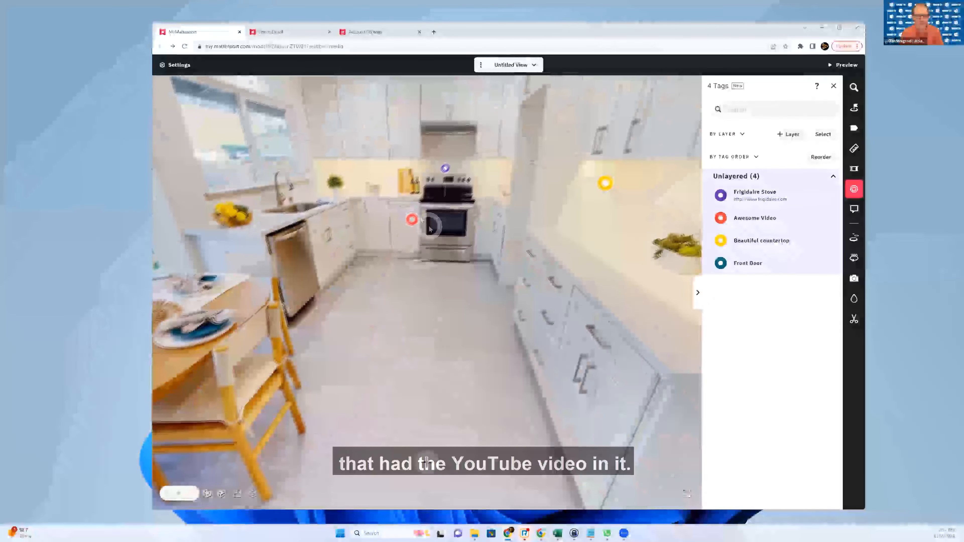
pyautogui.moveTo(410, 223)
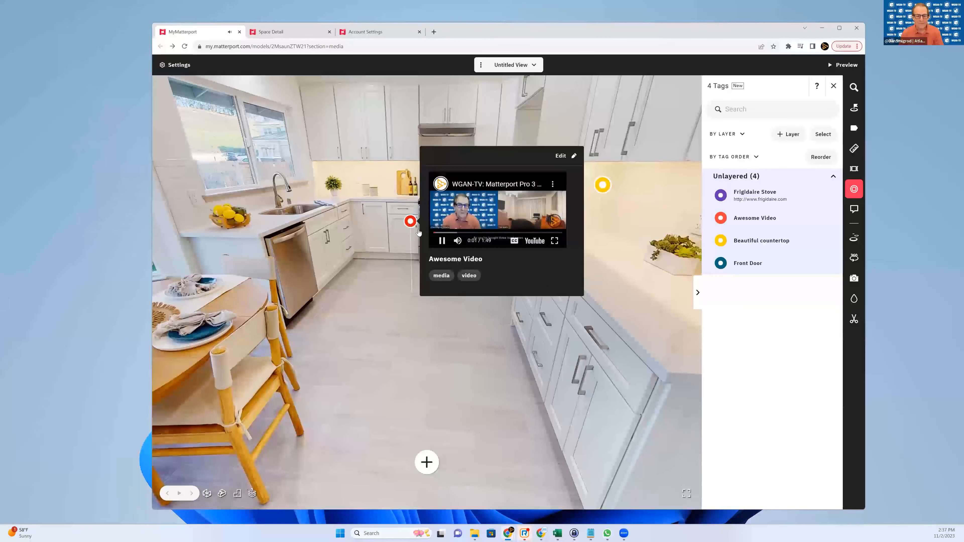
# - Pause the "Awesome Video" tag's embedded video and preview the "Frigidaire Stove" tag
pyautogui.click(442, 243)
pyautogui.moveTo(444, 172)
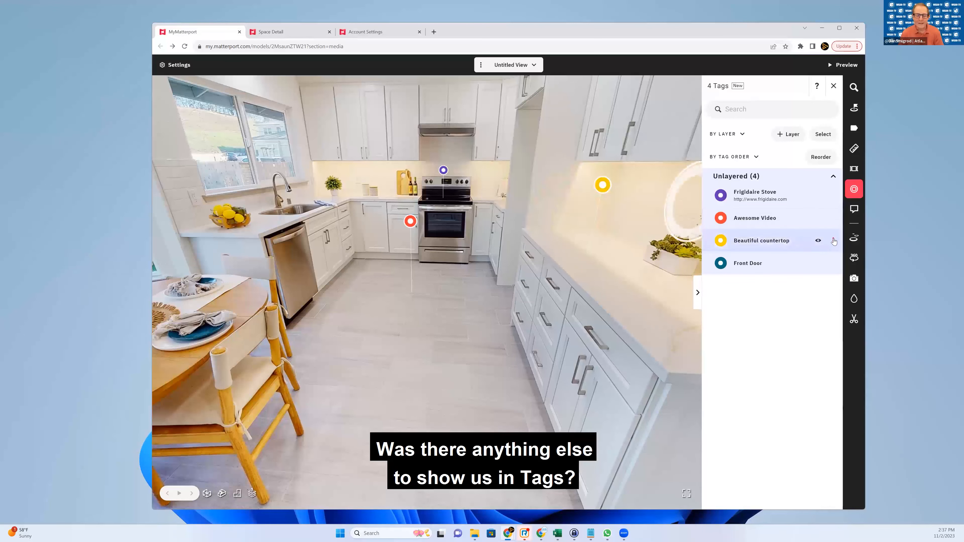
# - Add the description "installed in 2022" to the "Beautiful countertop" tag, save it and preview the tag
pyautogui.click(833, 241)
pyautogui.click(833, 259)
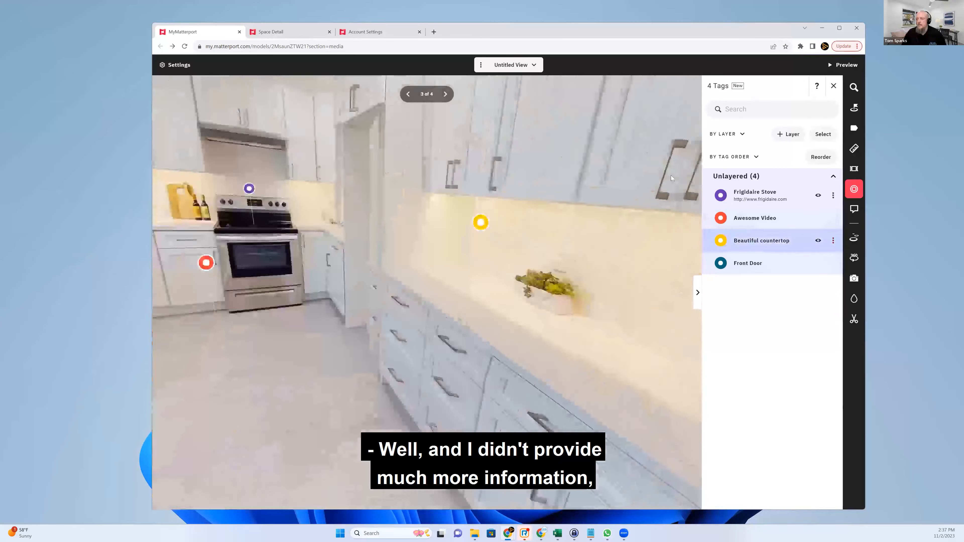
pyautogui.click(750, 156)
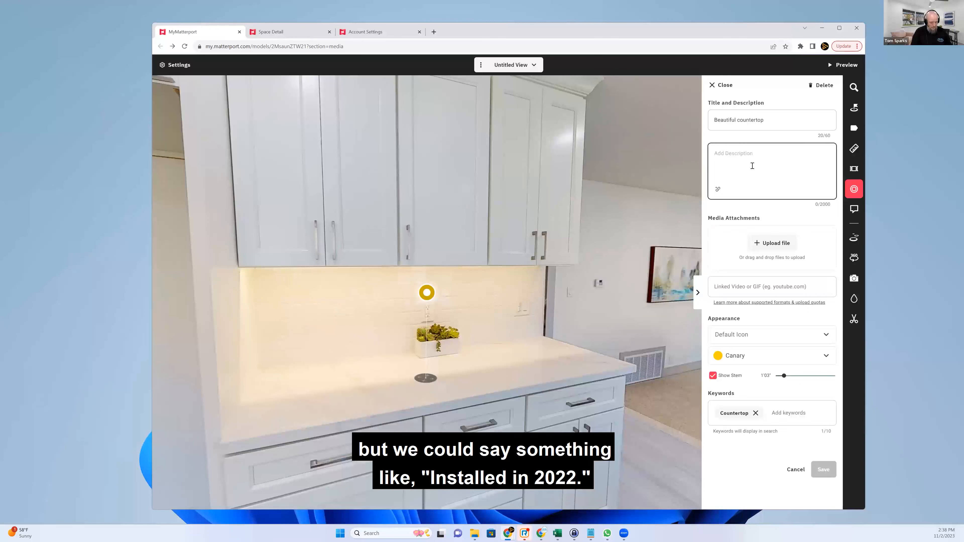
pyautogui.write('installed in 2022,')
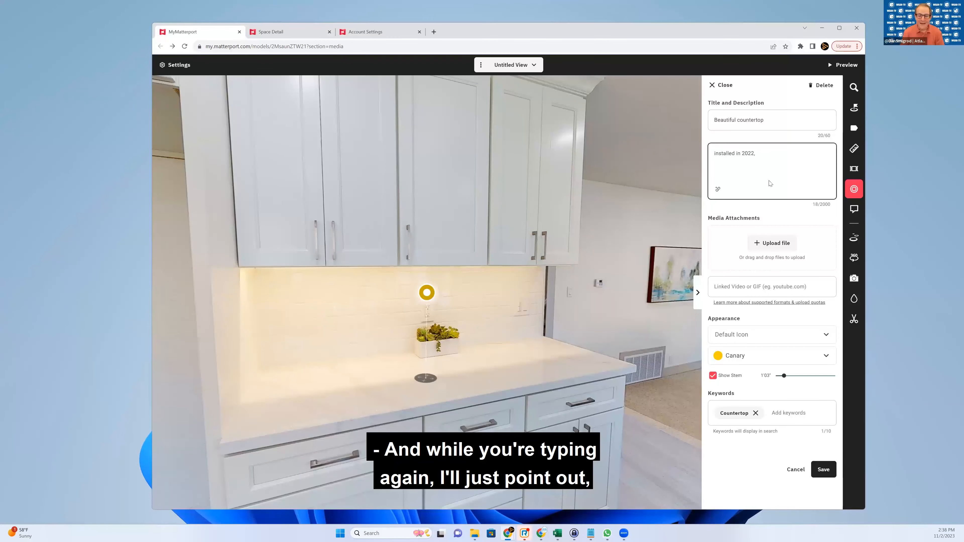
pyautogui.press('BackSpace')
pyautogui.click(823, 469)
pyautogui.moveTo(425, 295)
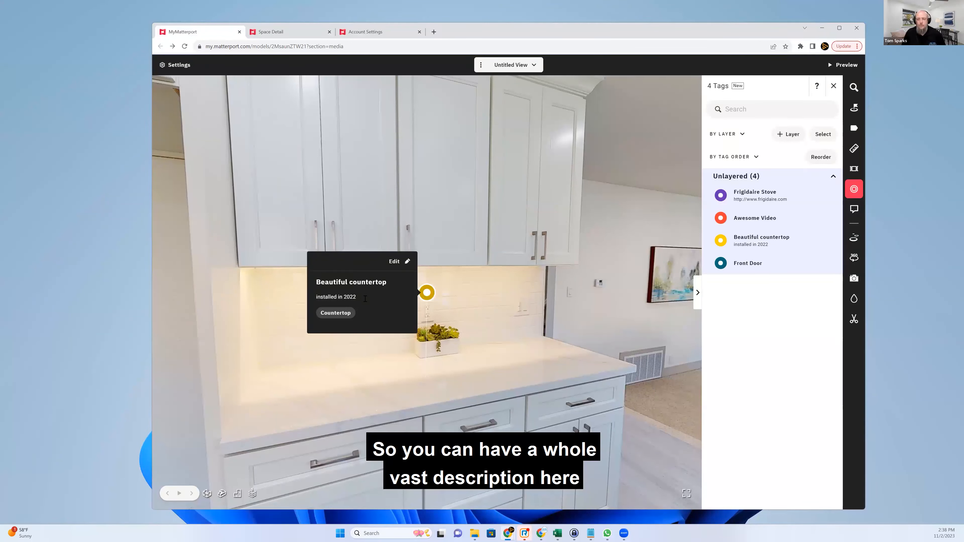
# - Move from the kitchen into the living room and place a new note on the sliding patio door
pyautogui.moveTo(561, 332); pyautogui.dragTo(469, 332)
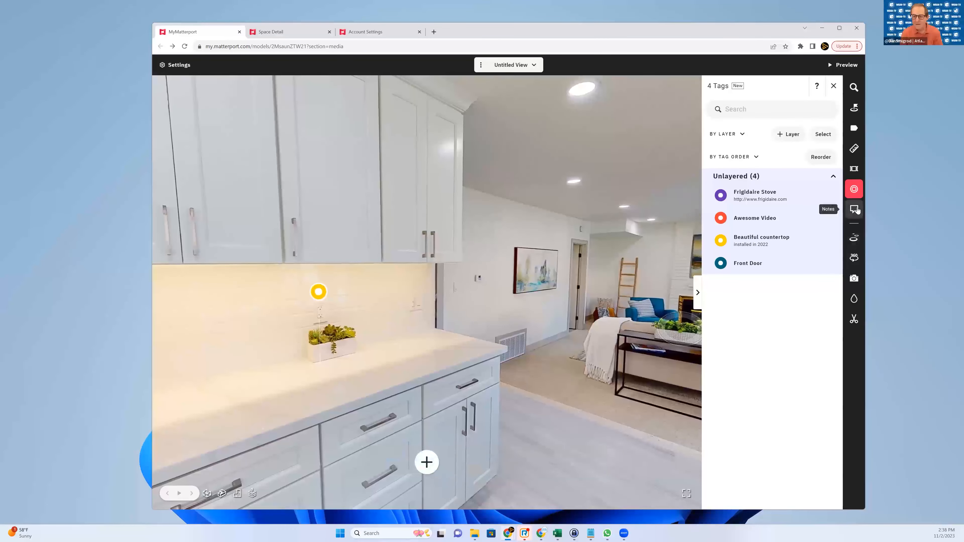
pyautogui.click(583, 360)
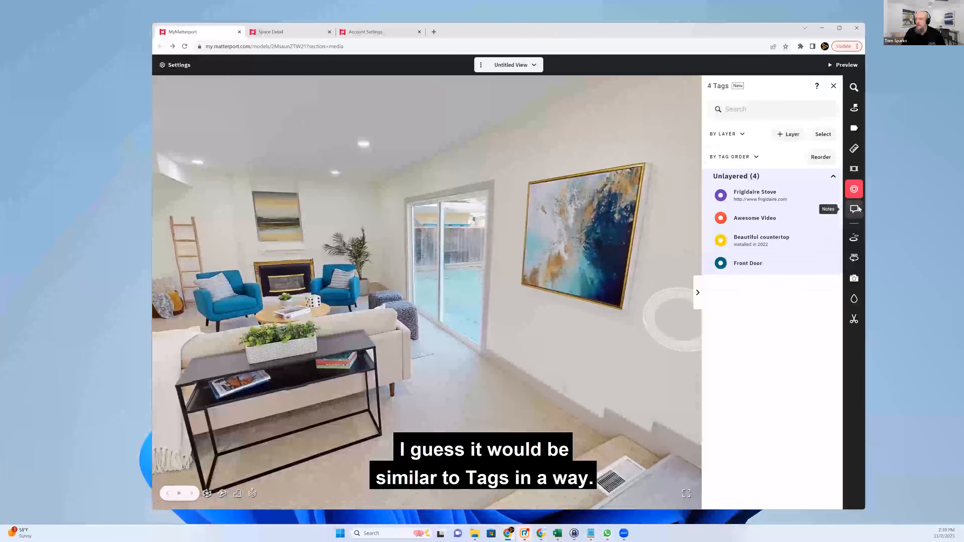
pyautogui.click(854, 209)
pyautogui.click(426, 462)
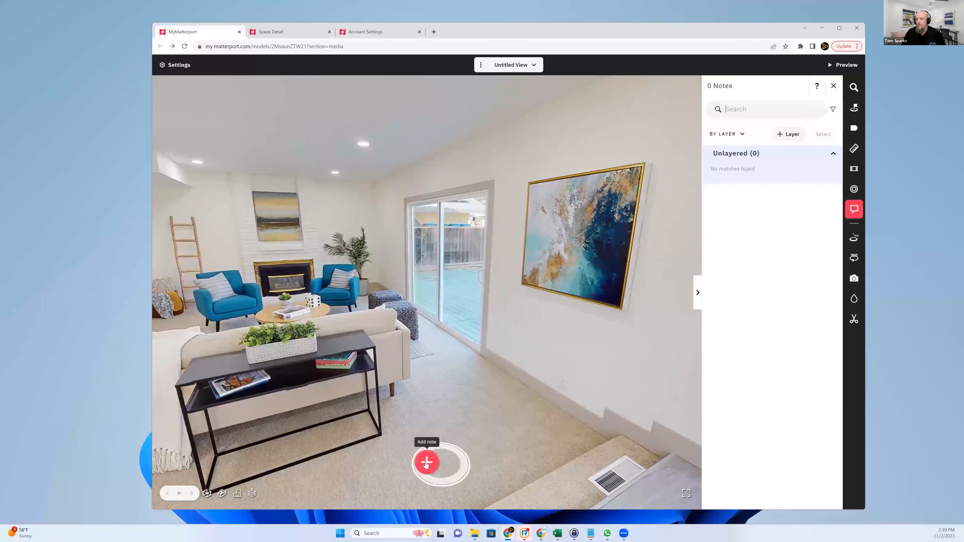
pyautogui.click(488, 270)
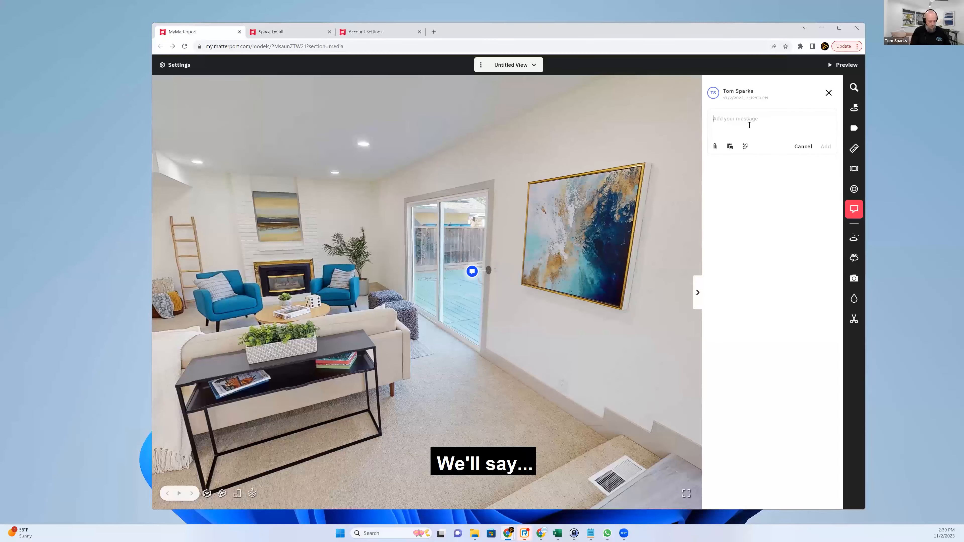
# - Write "Patio Door just installed 10/30/23" in the patio door's note, attach the front door photo and add the note
pyautogui.write('Pa')
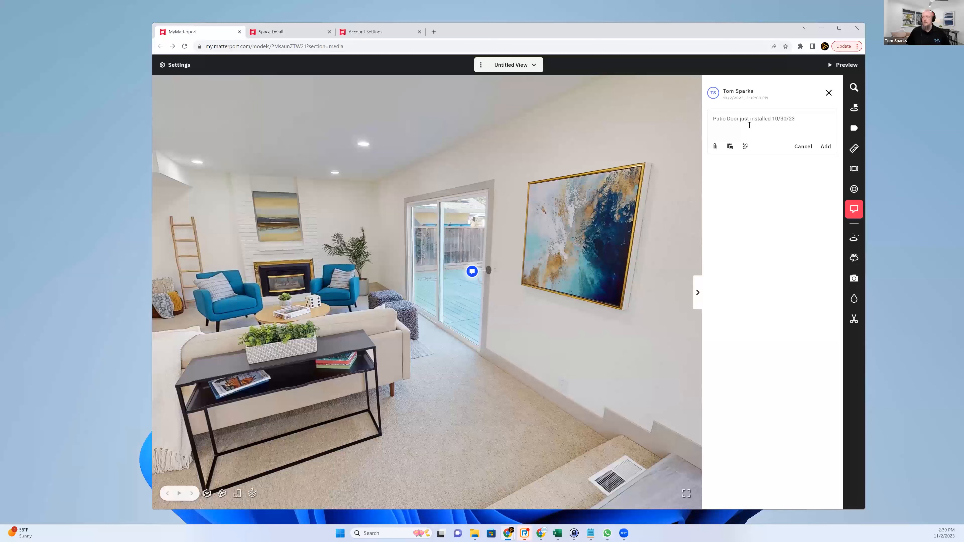
pyautogui.click(716, 149)
pyautogui.doubleClick(318, 198)
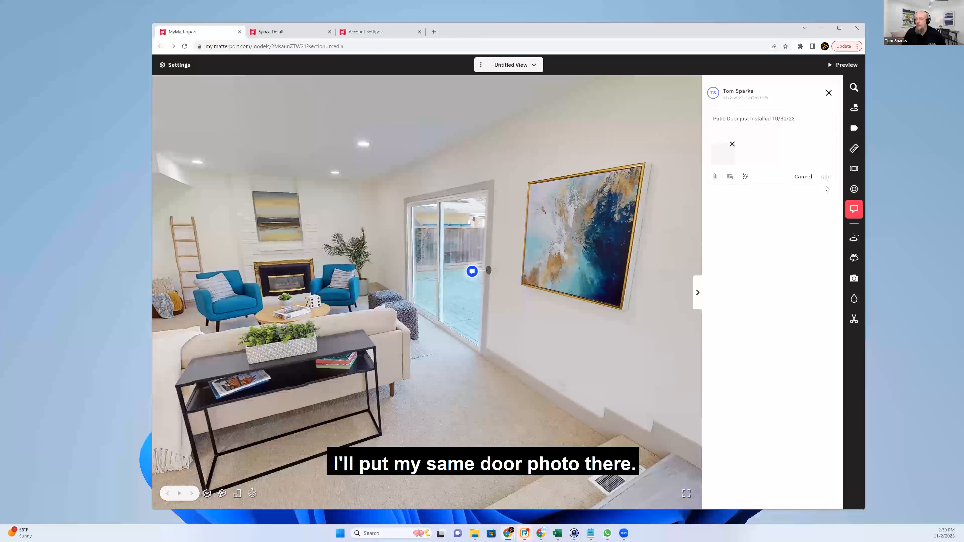
pyautogui.click(826, 177)
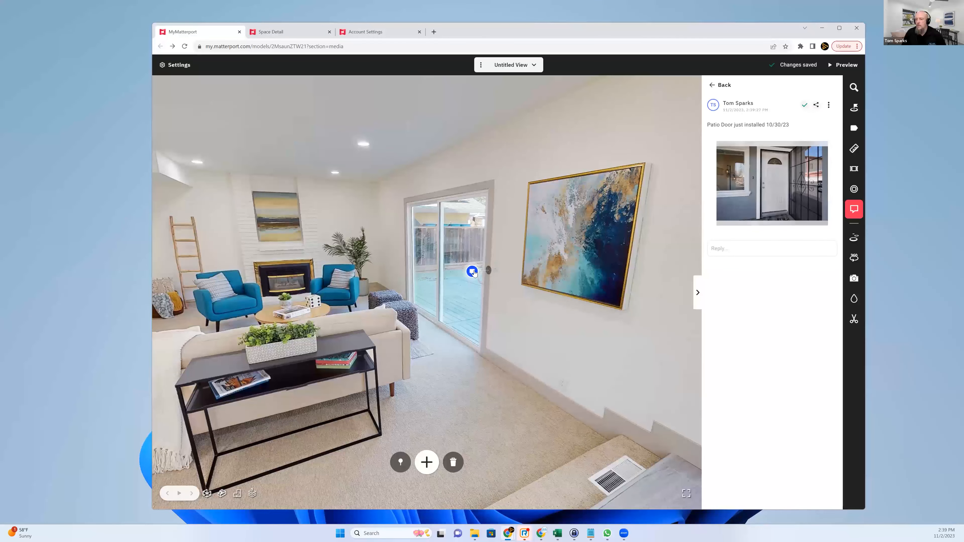
# - Close the note's details, preview the patio door note with its photo and view it from closer to the door
pyautogui.click(468, 307)
pyautogui.moveTo(462, 271)
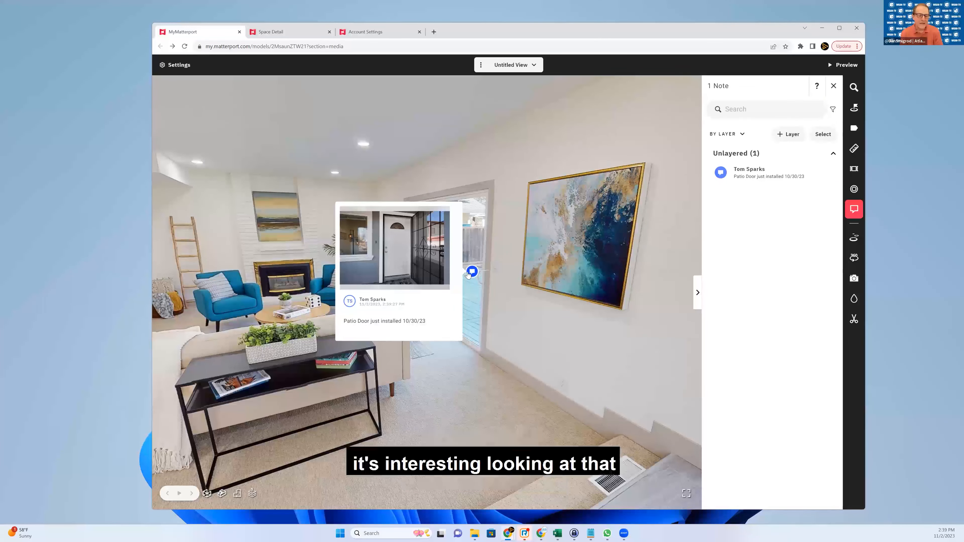
pyautogui.click(502, 345)
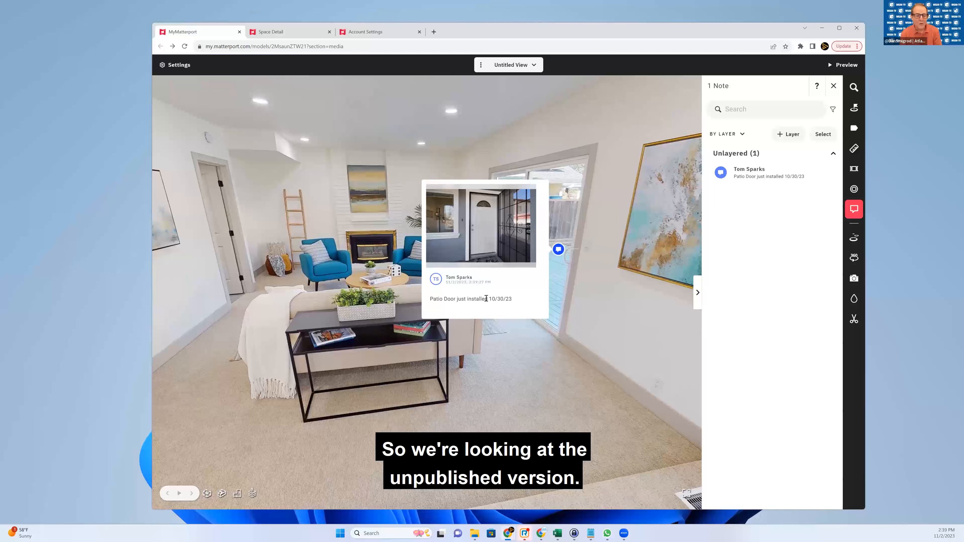
pyautogui.click(547, 357)
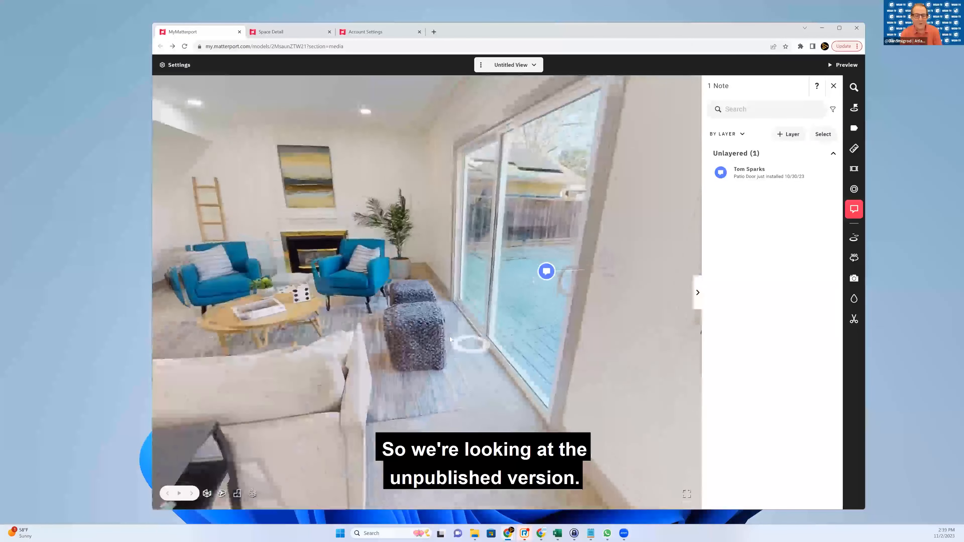
pyautogui.moveTo(403, 334); pyautogui.dragTo(462, 290)
pyautogui.moveTo(443, 357); pyautogui.dragTo(438, 353)
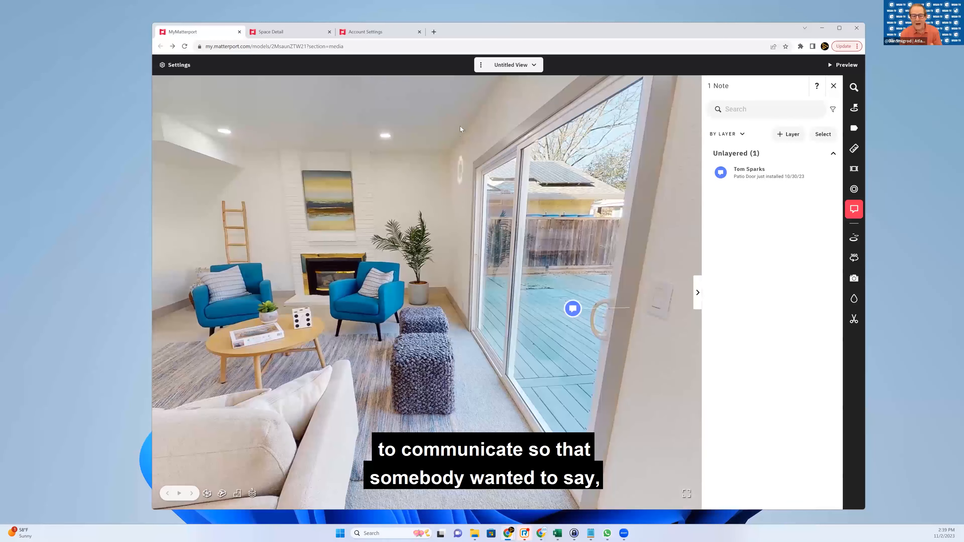
# - Open a new browser tab and move it out into its own window away from the Matterport space
pyautogui.click(434, 32)
pyautogui.moveTo(444, 36); pyautogui.dragTo(22, 56)
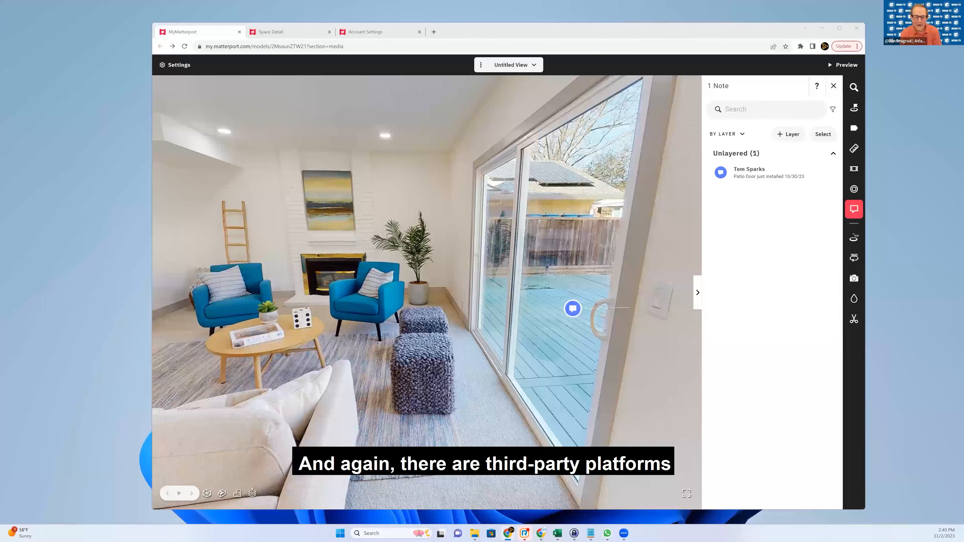
# - Switch to the public tour window, arrange it above the editor window, and turn toward the dining area
pyautogui.hotkey('alt', 'Tab')
pyautogui.moveTo(284, 315); pyautogui.dragTo(510, 304)
pyautogui.click(325, 337)
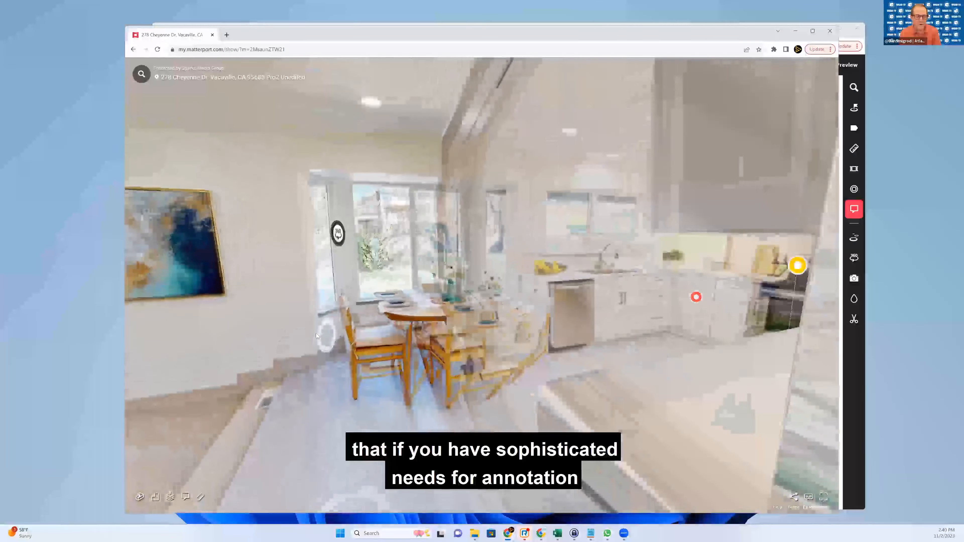
pyautogui.moveTo(640, 33); pyautogui.dragTo(755, 354)
pyautogui.click(640, 35)
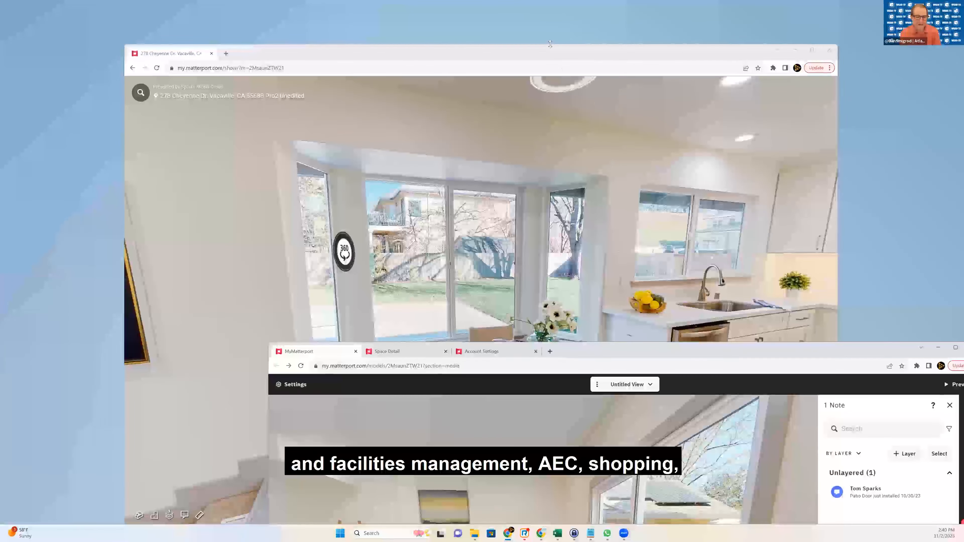
pyautogui.click(551, 53)
pyautogui.moveTo(551, 53); pyautogui.dragTo(594, 39)
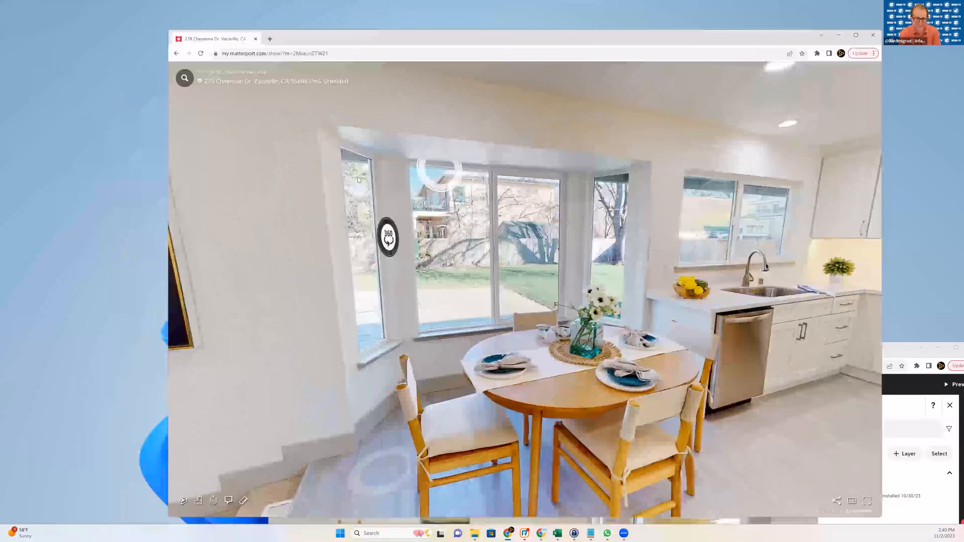
# - Open the patio door note in the tour and post the reply "This looks horrible."
pyautogui.moveTo(310, 189)
pyautogui.mouseDown()
pyautogui.moveTo(389, 258)
pyautogui.moveTo(410, 260)
pyautogui.mouseUp()
pyautogui.moveTo(368, 265)
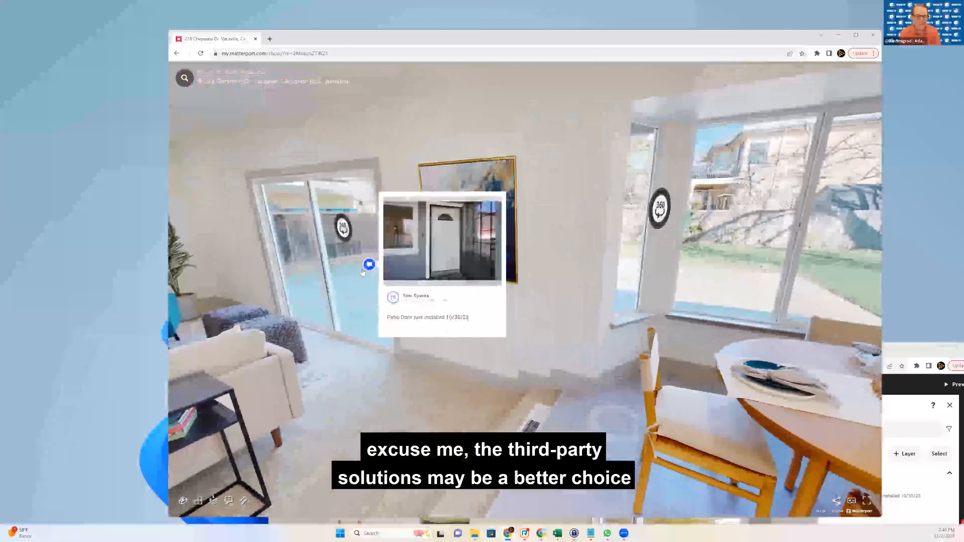
pyautogui.click(421, 315)
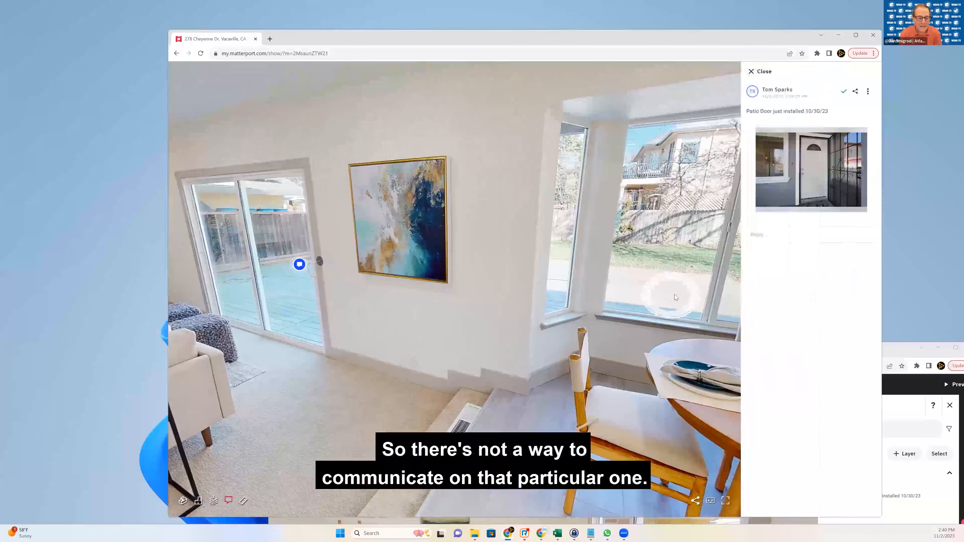
pyautogui.click(777, 238)
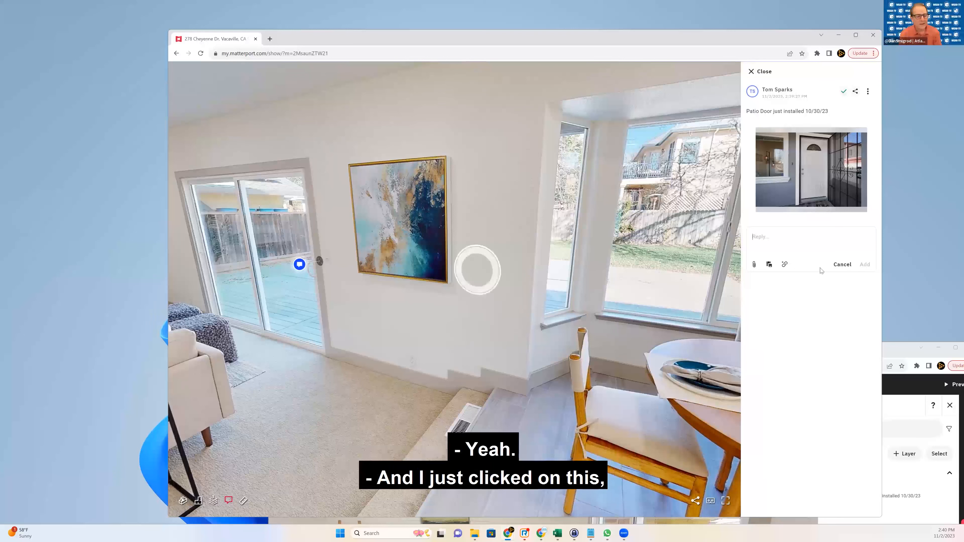
pyautogui.write('This looks hor')
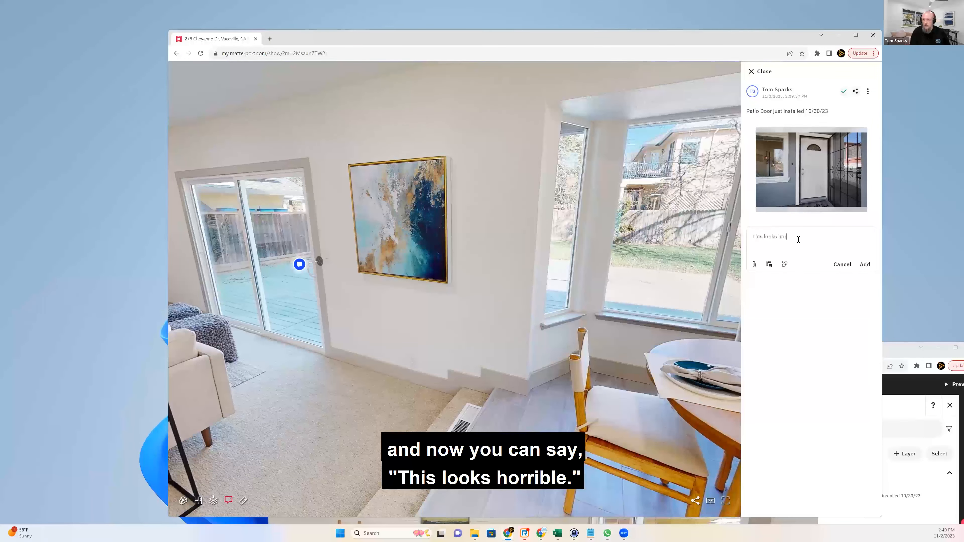
pyautogui.write('.')
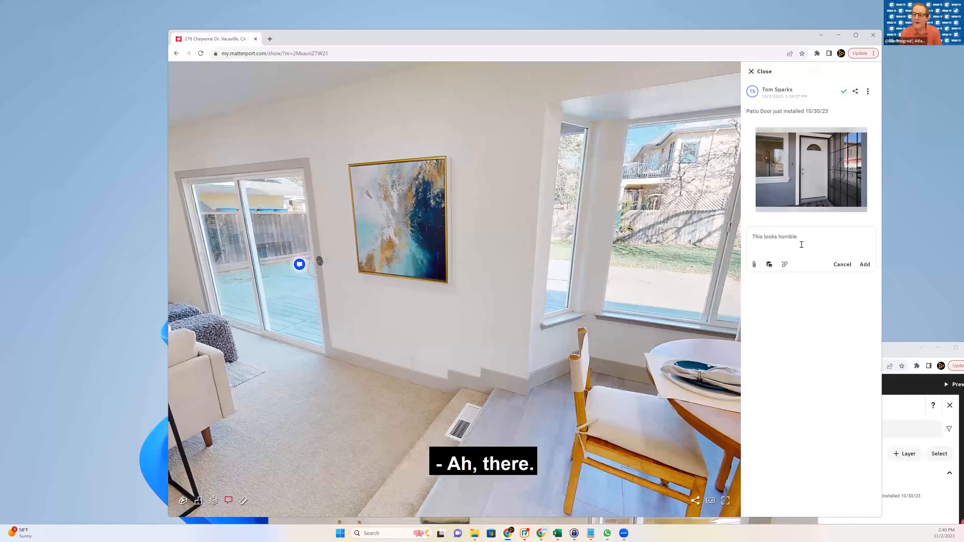
pyautogui.click(864, 265)
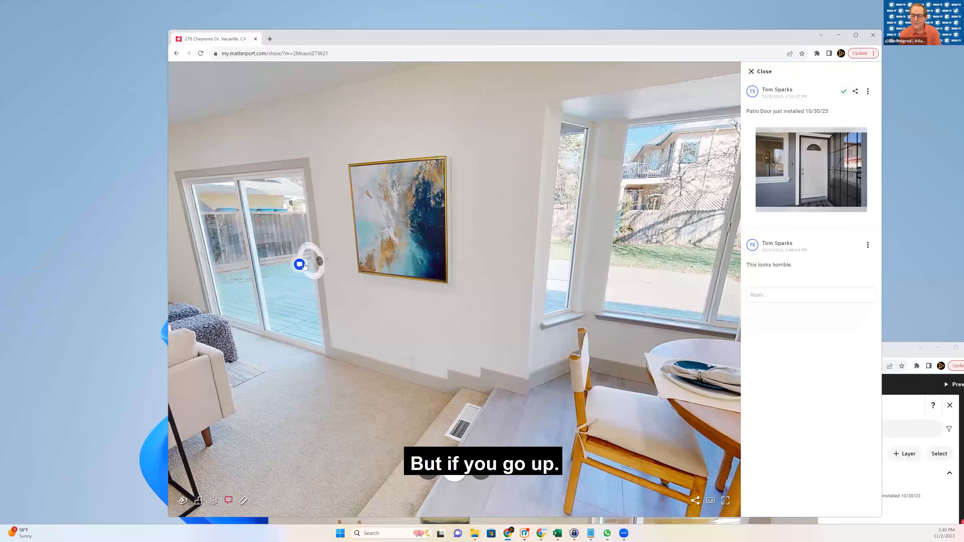
# - Copy the patio door note's share link and check the note's additional options
pyautogui.moveTo(325, 224)
pyautogui.mouseDown()
pyautogui.moveTo(374, 210)
pyautogui.moveTo(519, 209)
pyautogui.mouseUp()
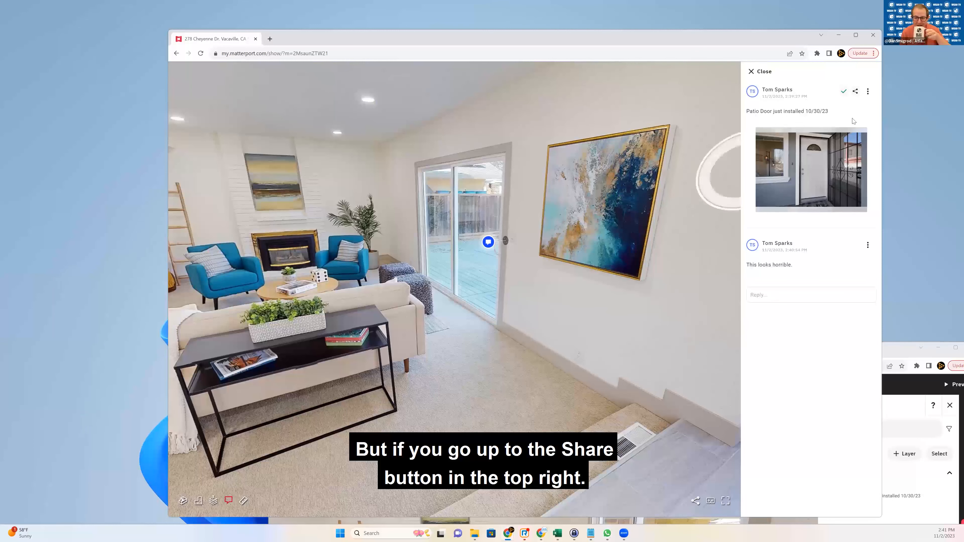
pyautogui.click(855, 91)
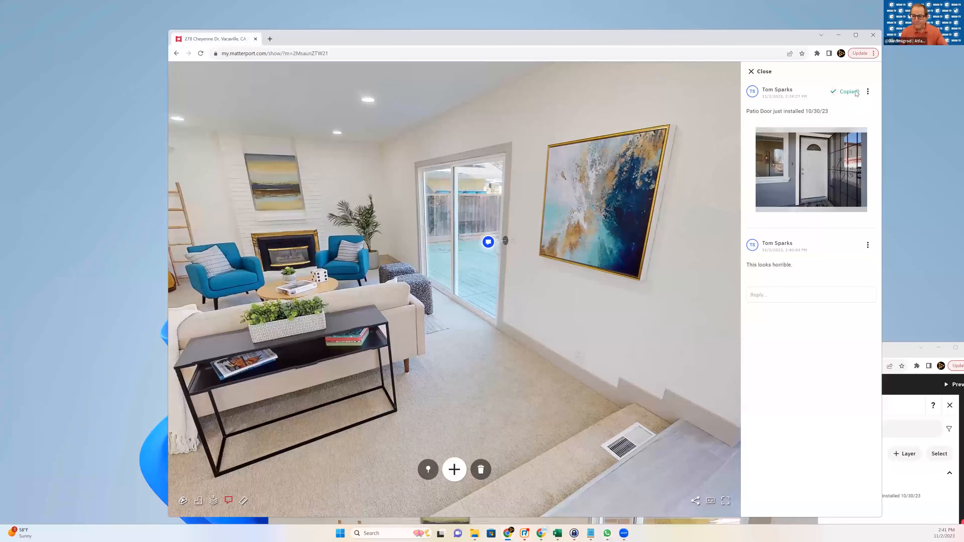
pyautogui.click(867, 93)
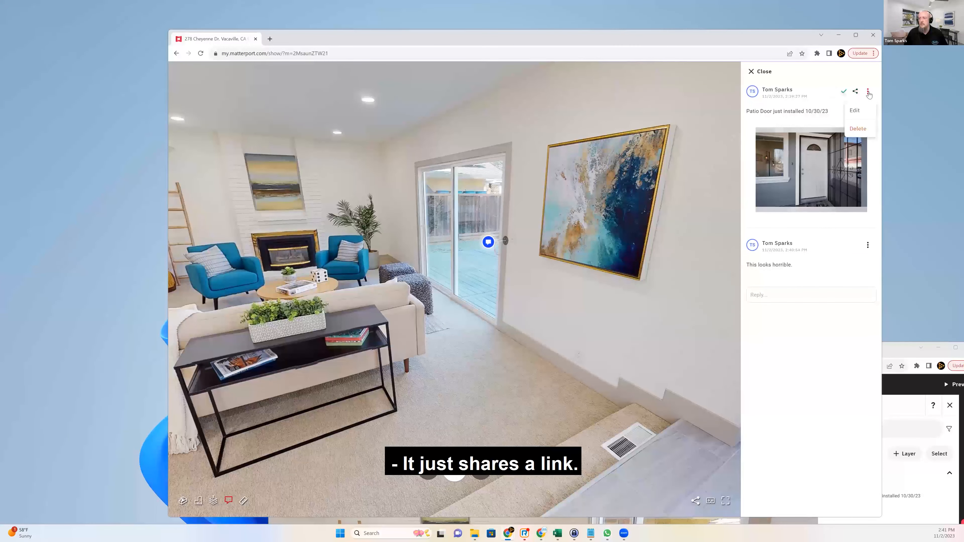
pyautogui.click(787, 74)
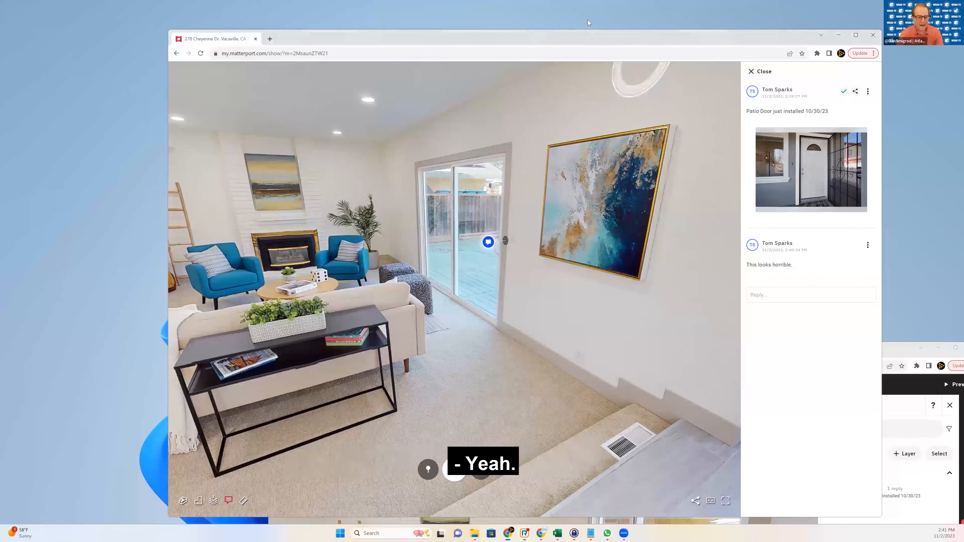
# - Rearrange the two browser windows, sharing the patio door note again and placing the editor window over the public tour
pyautogui.moveTo(653, 39); pyautogui.dragTo(586, 20)
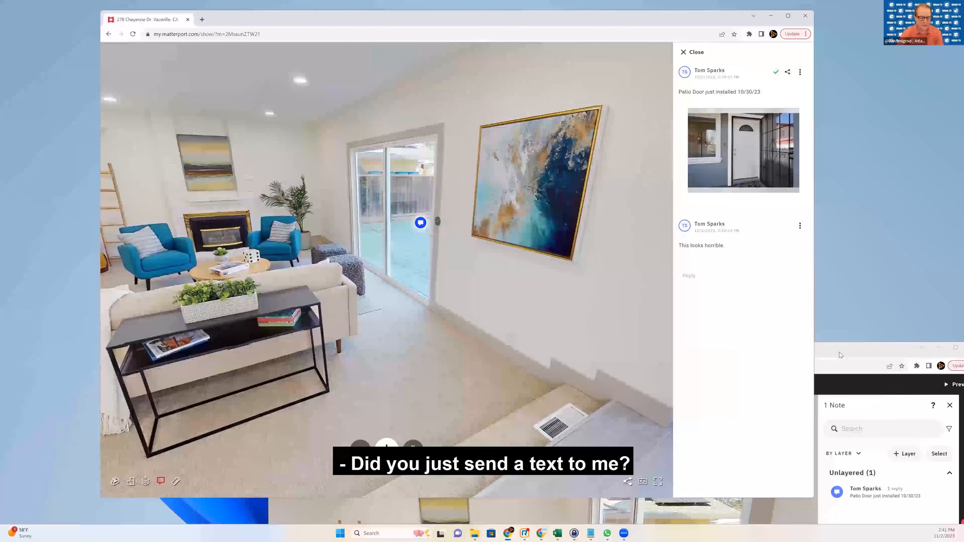
pyautogui.click(839, 352)
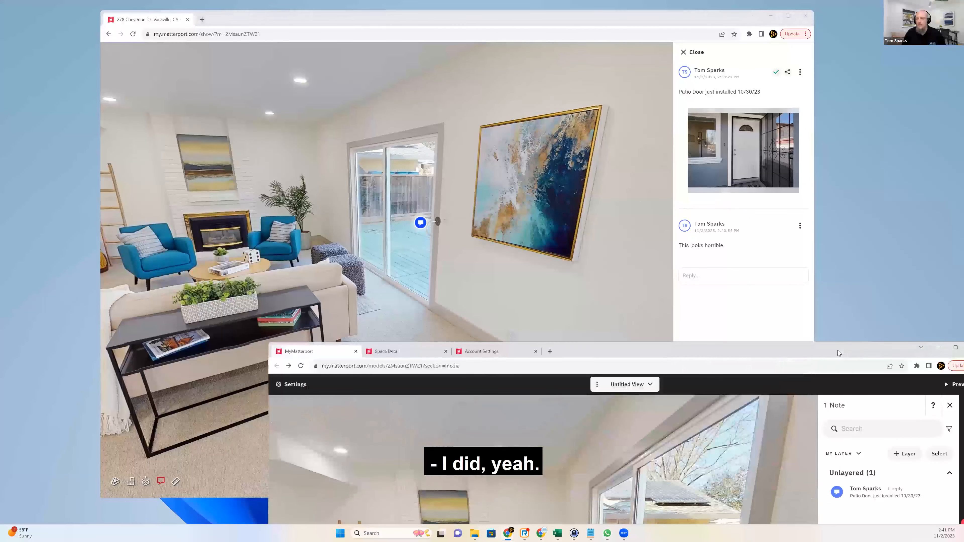
pyautogui.moveTo(837, 350); pyautogui.dragTo(808, 388)
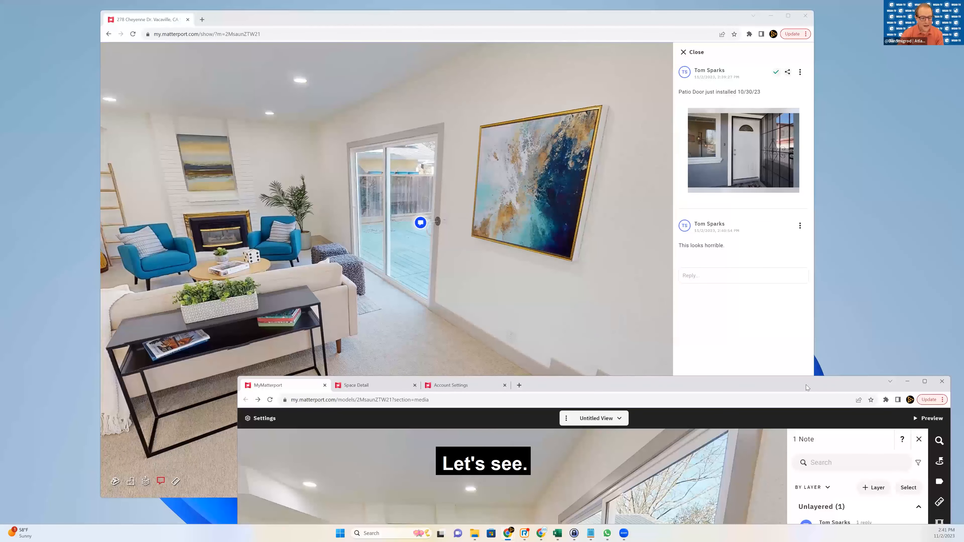
pyautogui.click(787, 72)
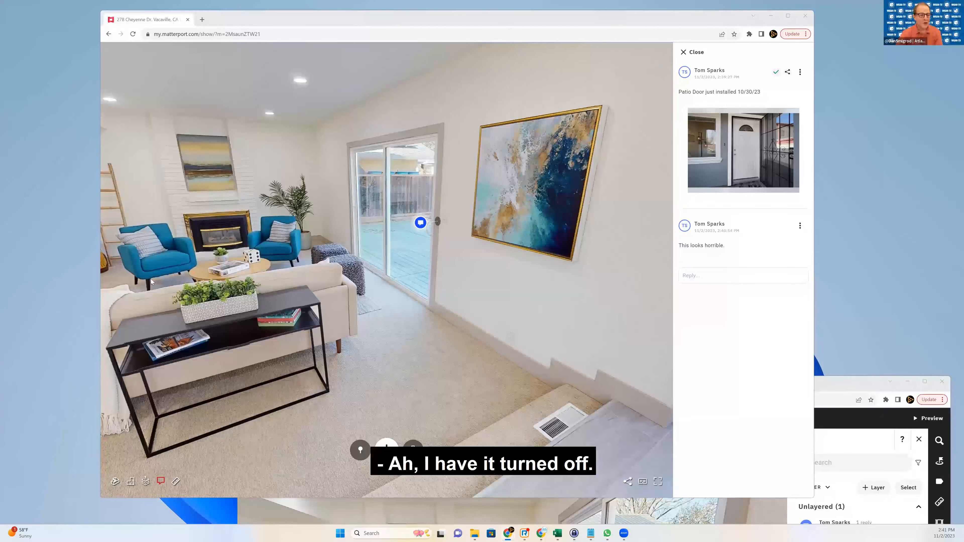
pyautogui.click(829, 380)
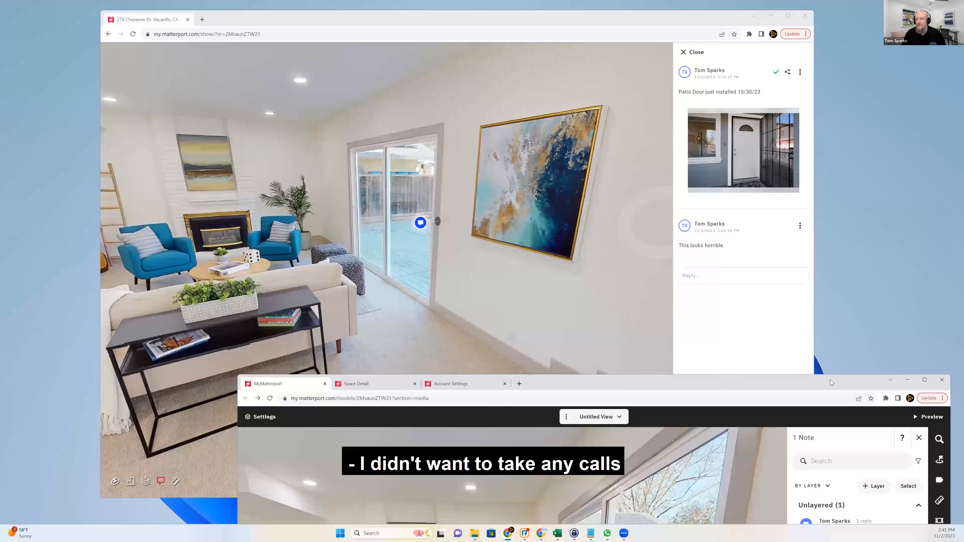
pyautogui.moveTo(829, 380); pyautogui.dragTo(828, 405)
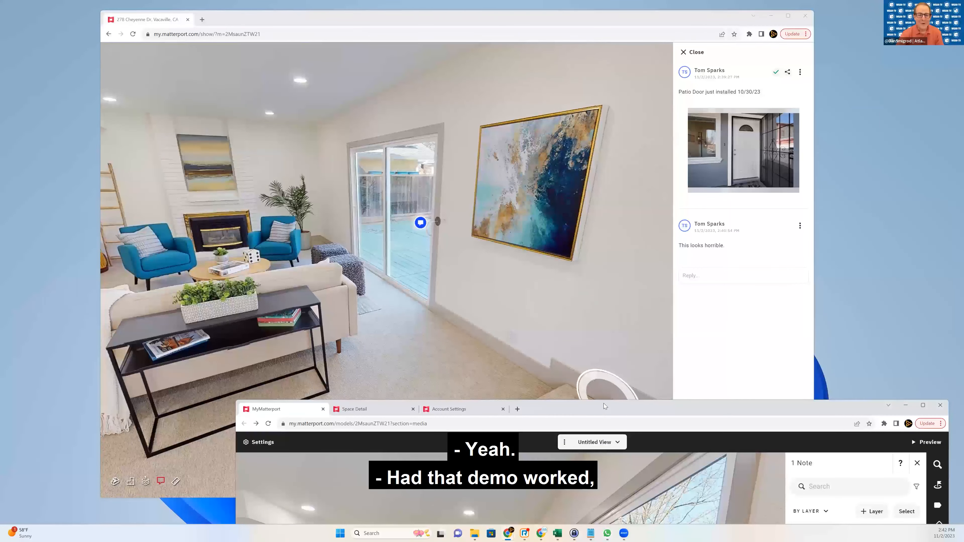
pyautogui.moveTo(603, 403); pyautogui.dragTo(492, 14)
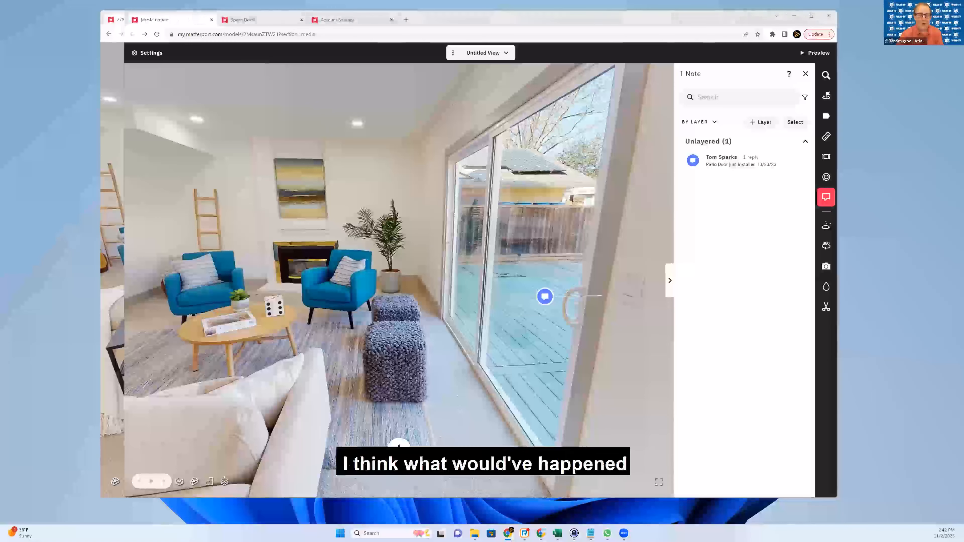
# - Reload the model page, launch the 3D space, and walk from the dollhouse view to the dining area near the patio door
pyautogui.click(157, 35)
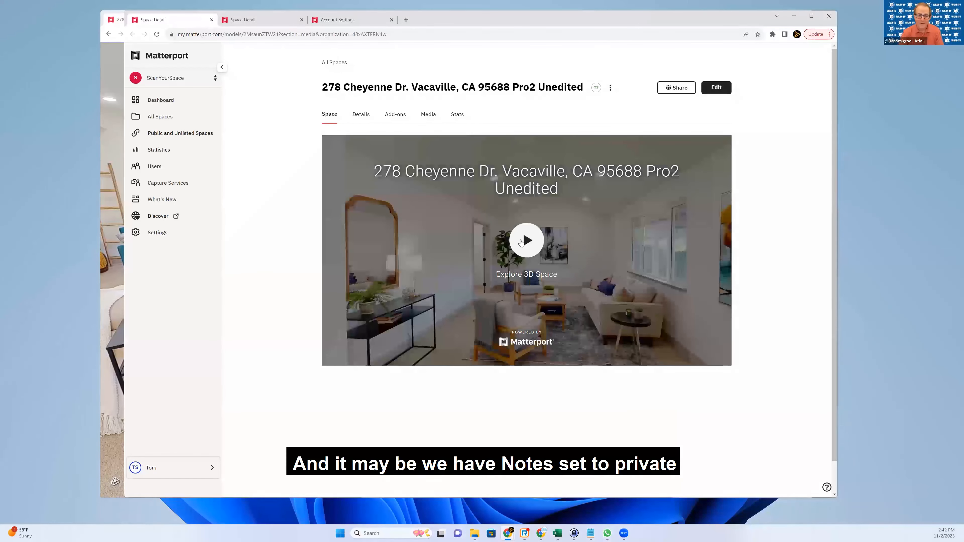
pyautogui.click(521, 242)
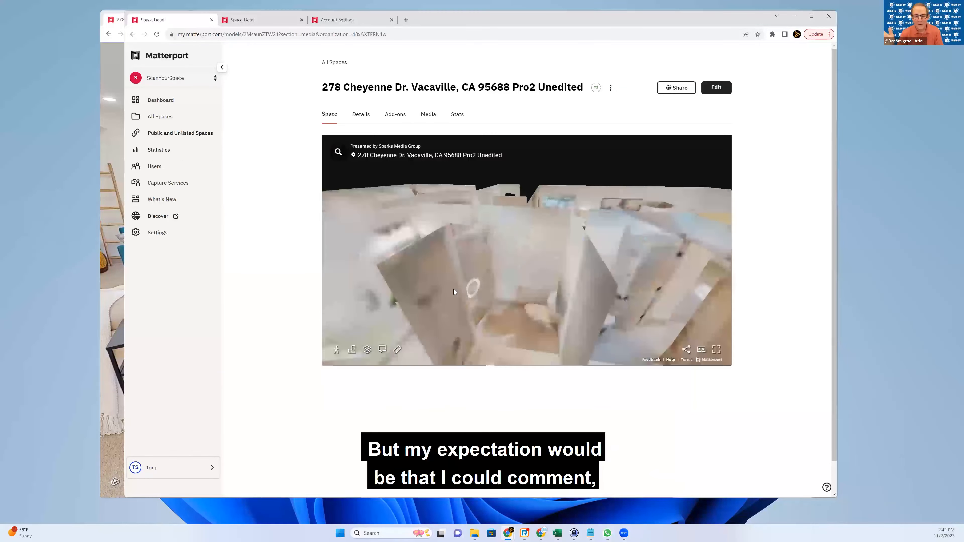
pyautogui.moveTo(445, 325); pyautogui.dragTo(562, 259)
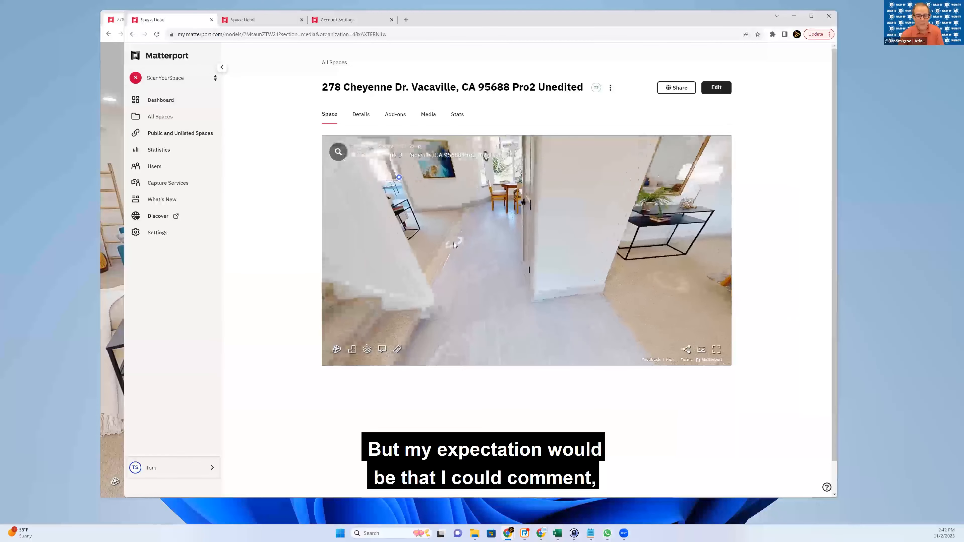
pyautogui.click(455, 245)
pyautogui.click(504, 239)
pyautogui.moveTo(504, 240); pyautogui.dragTo(561, 315)
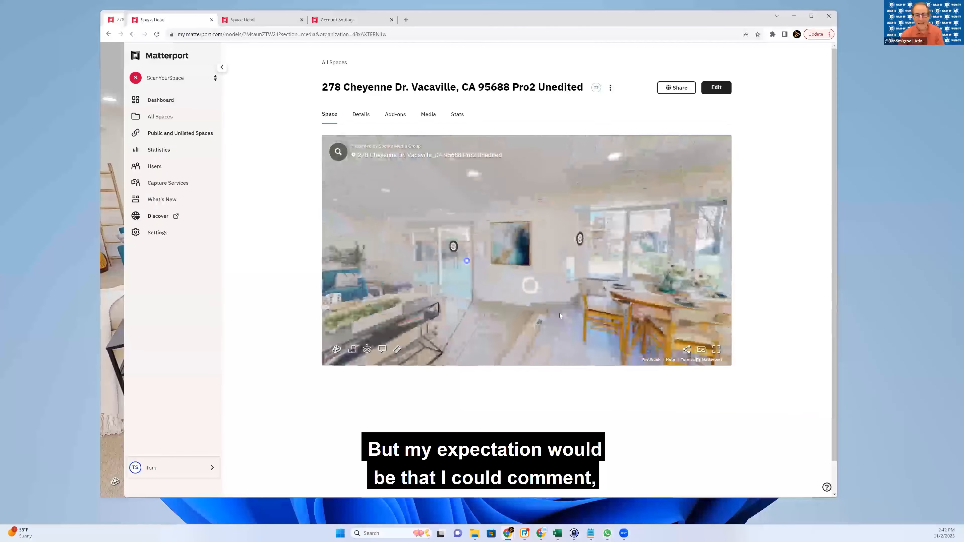
# - Open the full patio door note from its preview and review the comment thread
pyautogui.moveTo(470, 288)
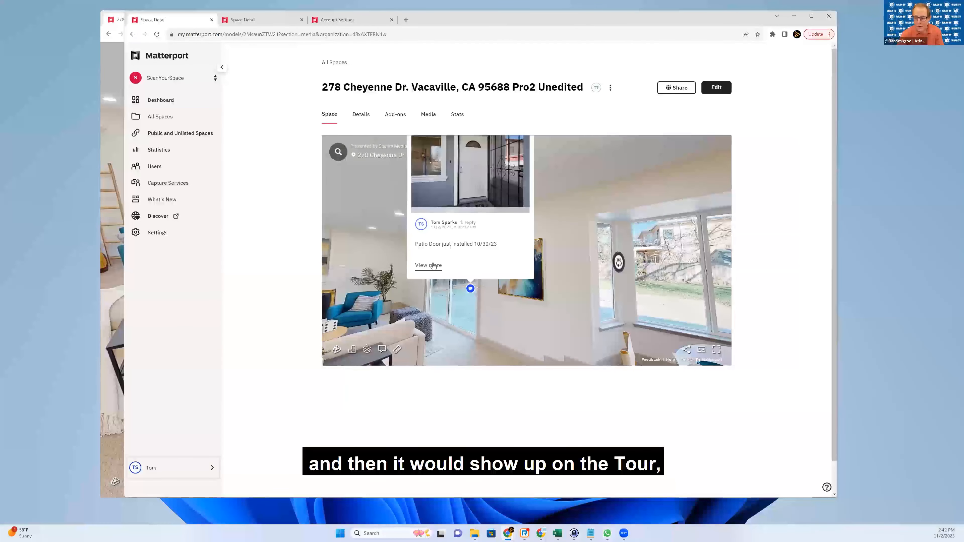
pyautogui.click(433, 266)
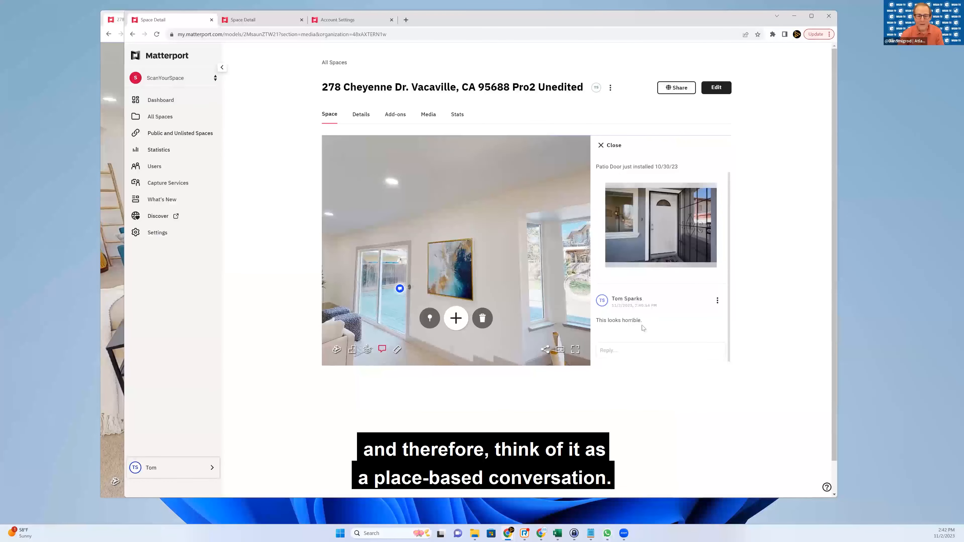
pyautogui.scroll(1, 652, 312)
pyautogui.scroll(-1, 652, 311)
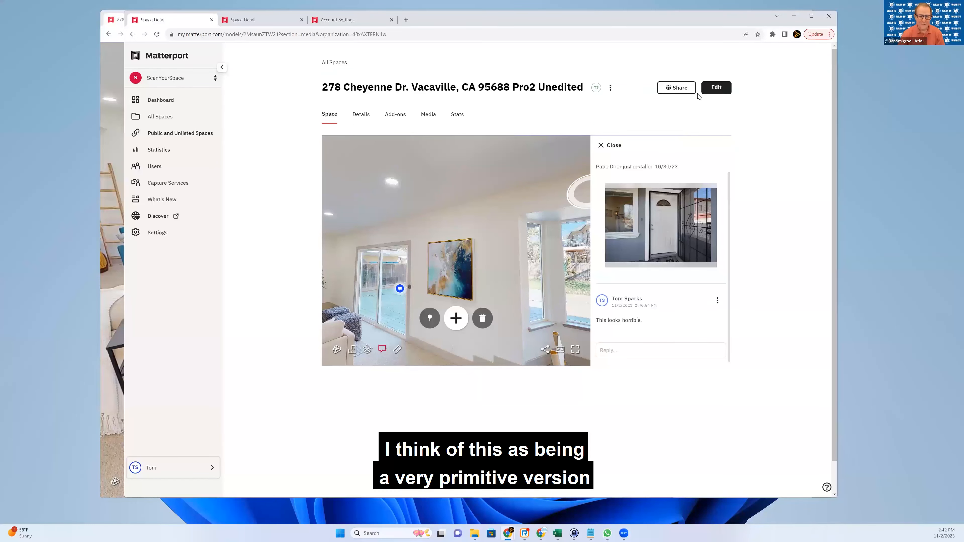
# - Open the space for editing and walk from the dining area past the entry into the front living room
pyautogui.click(715, 87)
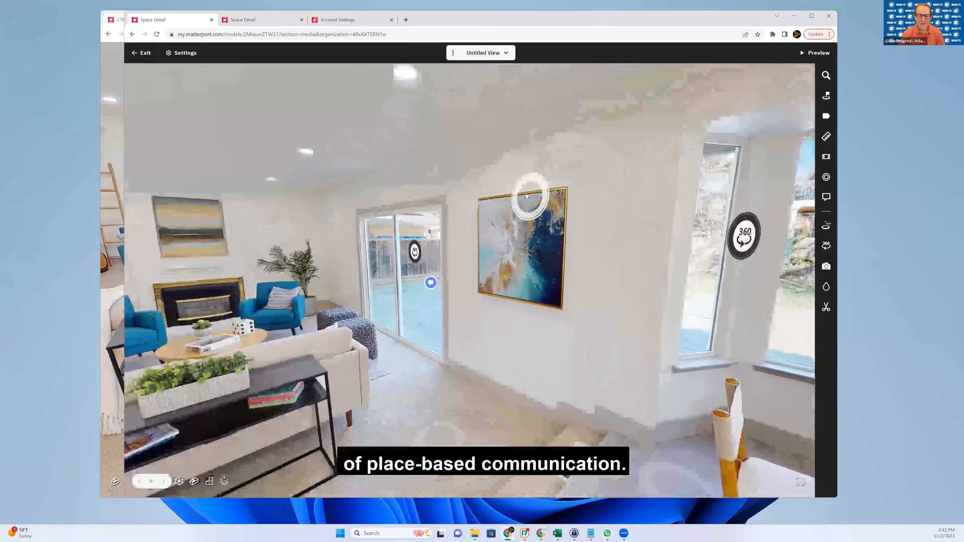
pyautogui.moveTo(526, 196); pyautogui.dragTo(531, 233)
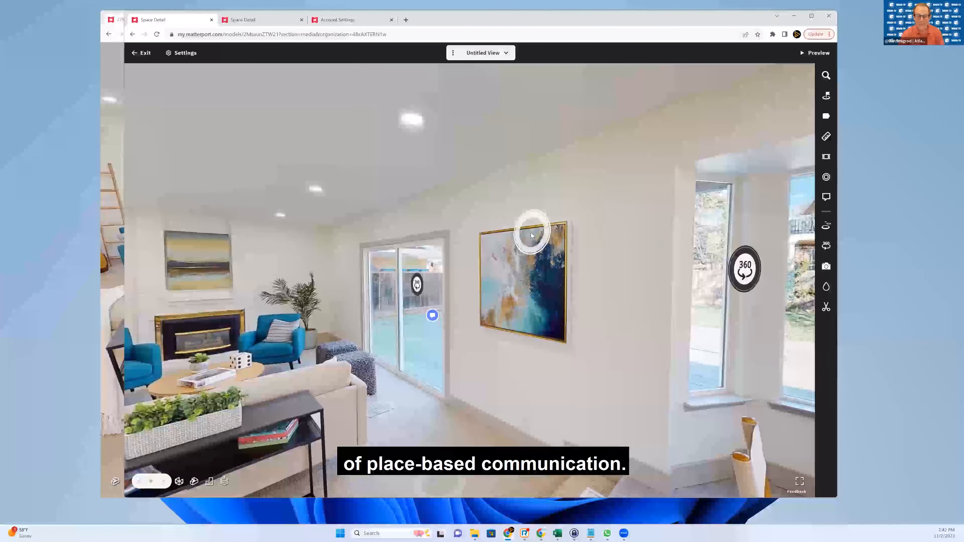
pyautogui.moveTo(527, 232)
pyautogui.mouseDown()
pyautogui.moveTo(323, 232)
pyautogui.moveTo(318, 243)
pyautogui.mouseUp()
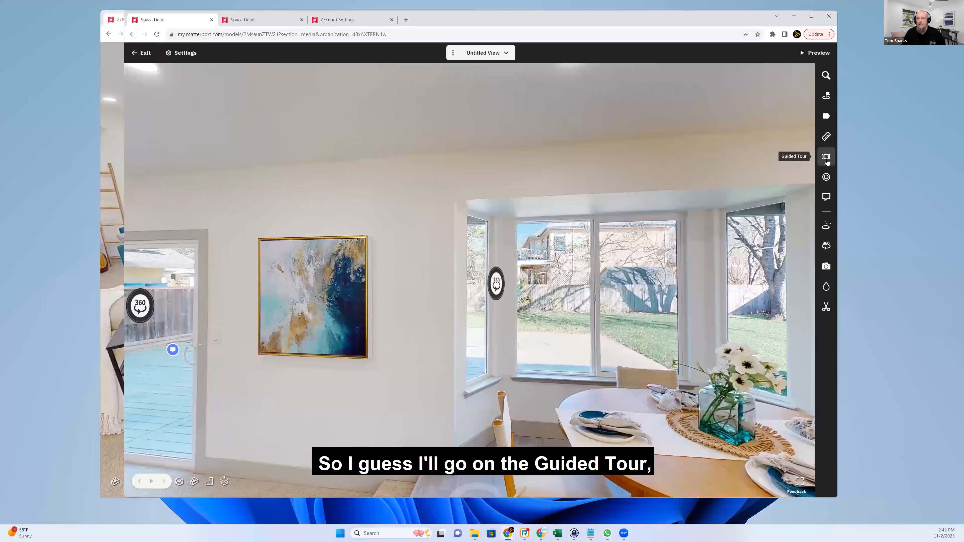
pyautogui.moveTo(403, 271)
pyautogui.mouseDown()
pyautogui.moveTo(608, 205)
pyautogui.moveTo(684, 228)
pyautogui.mouseUp()
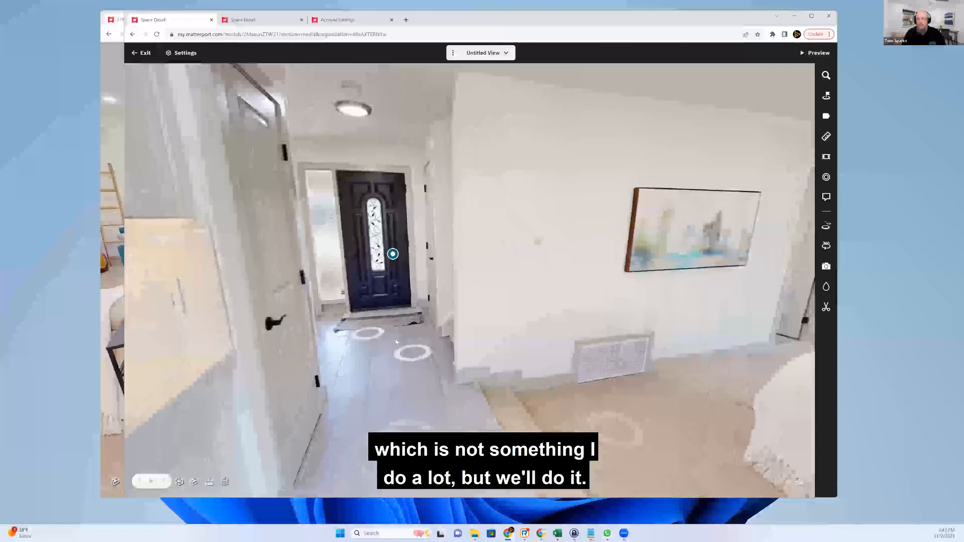
pyautogui.click(387, 313)
pyautogui.moveTo(387, 248); pyautogui.dragTo(789, 271)
pyautogui.click(789, 272)
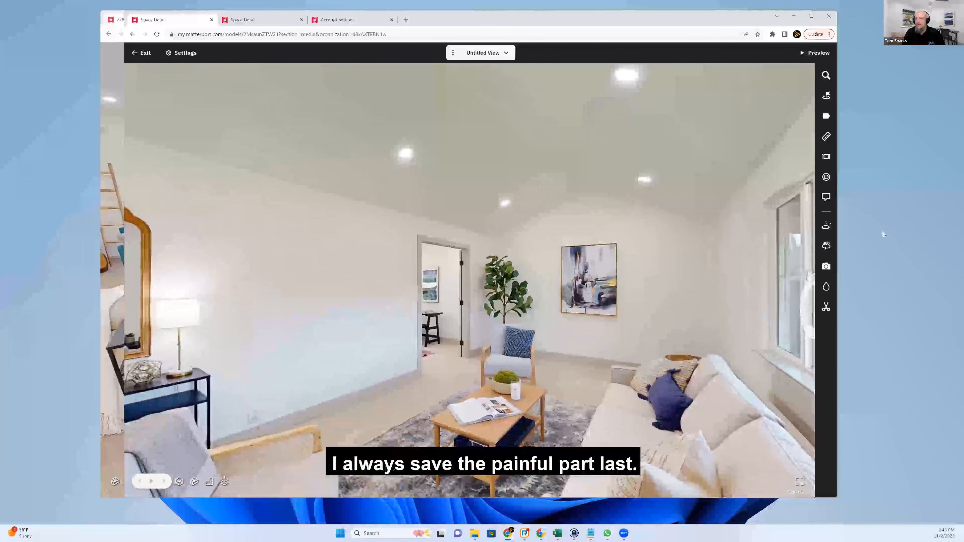
# - Start the highlight reel and add a first highlight framing the living room's gold mirror, console table and doorway
pyautogui.click(826, 157)
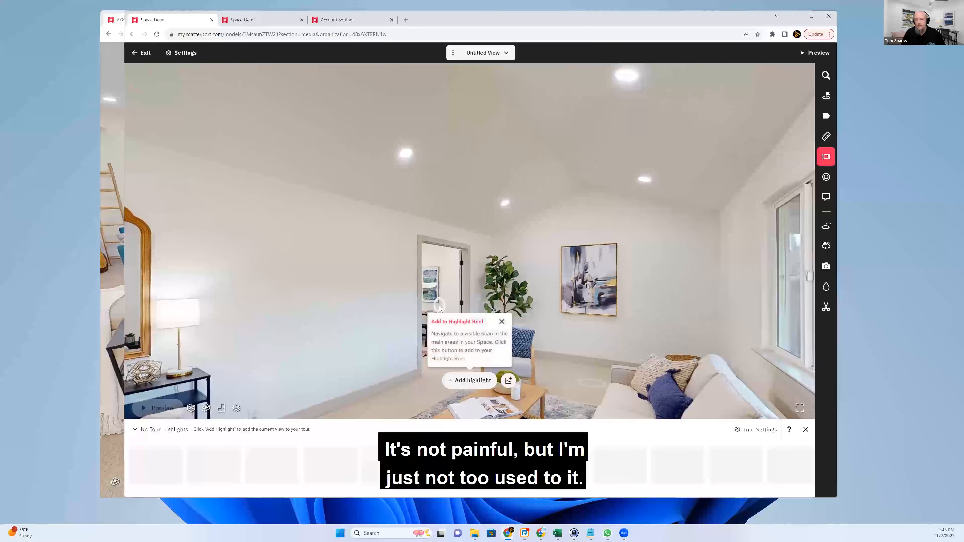
pyautogui.moveTo(348, 323)
pyautogui.mouseDown()
pyautogui.moveTo(320, 271)
pyautogui.moveTo(268, 311)
pyautogui.moveTo(216, 323)
pyautogui.moveTo(276, 300)
pyautogui.moveTo(319, 325)
pyautogui.mouseUp()
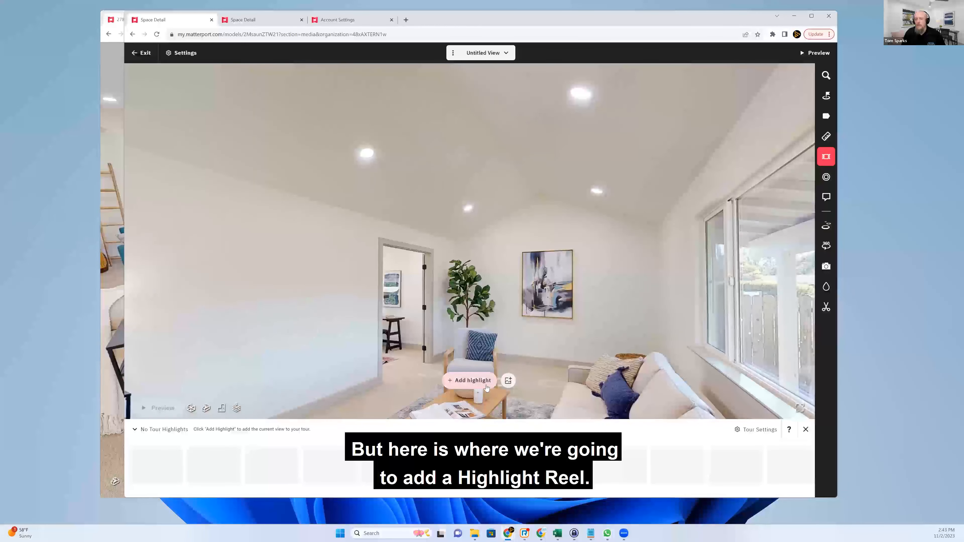
pyautogui.moveTo(371, 348); pyautogui.dragTo(557, 314)
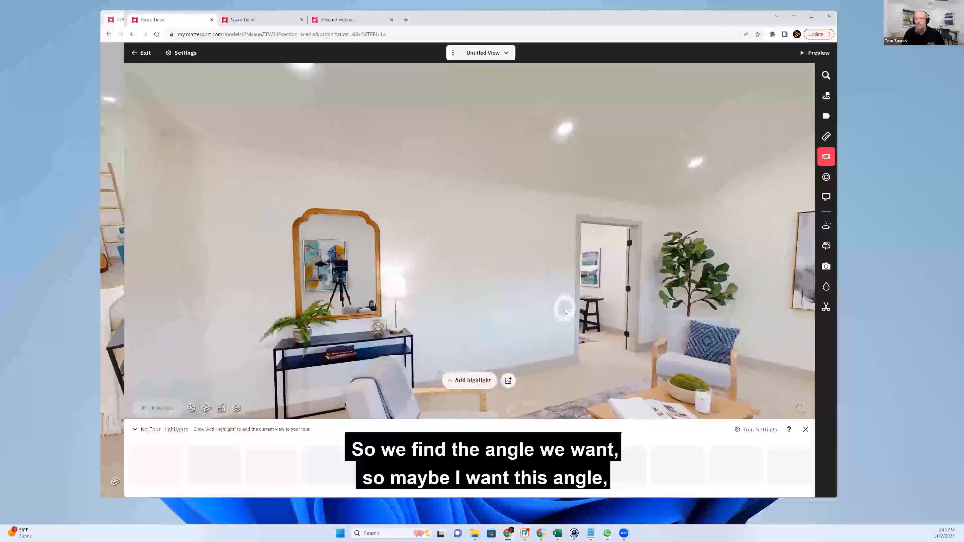
pyautogui.click(471, 383)
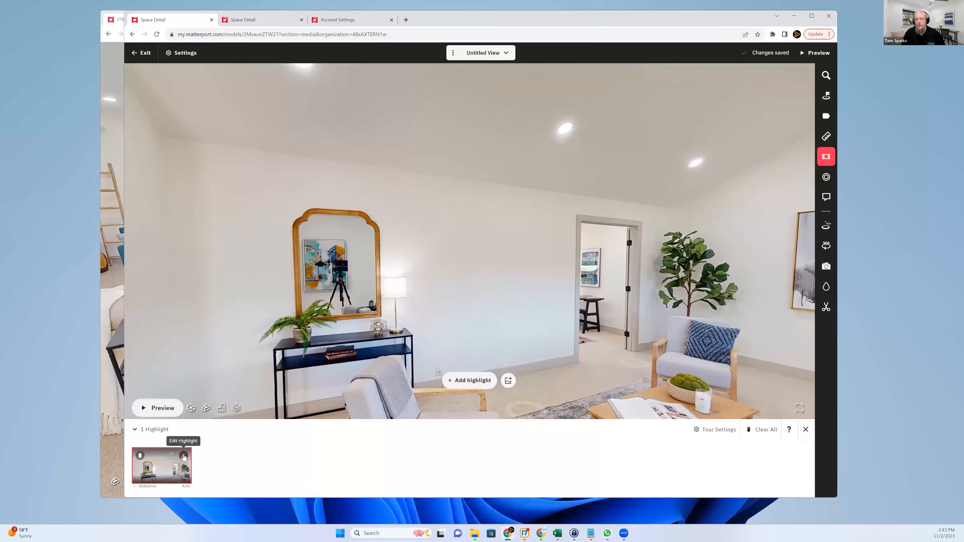
# - Title the first highlight "Living Room", check its transition and panning behaviors, and finish editing it
pyautogui.click(184, 456)
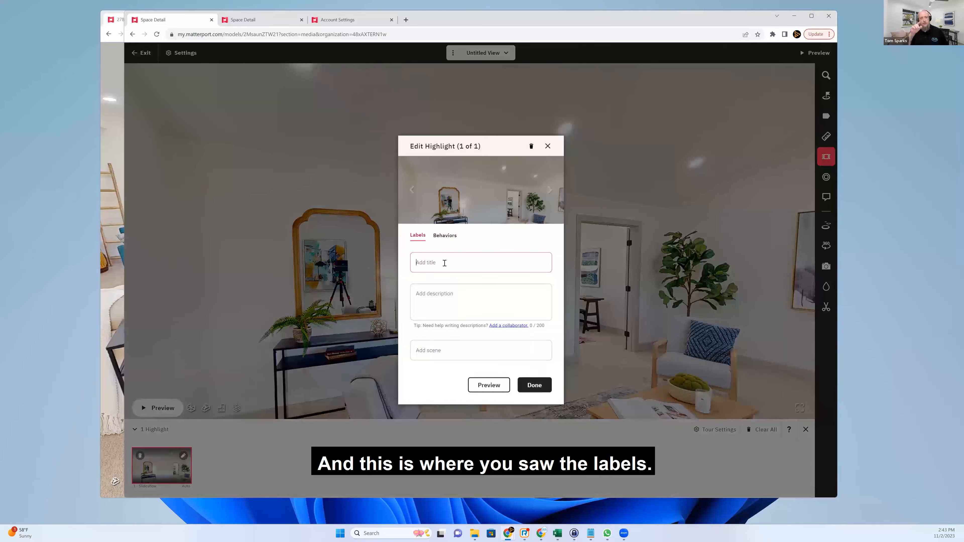
pyautogui.write('Living Room')
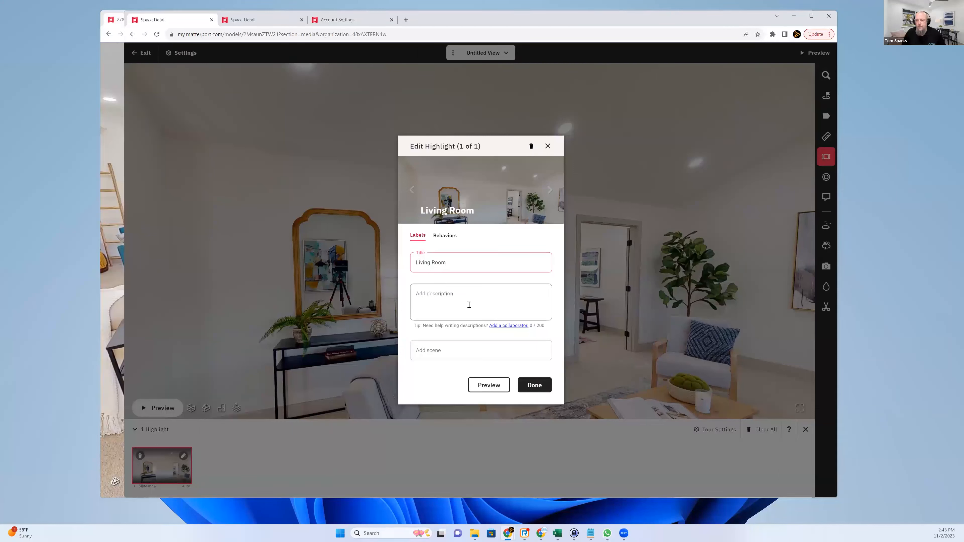
pyautogui.click(445, 236)
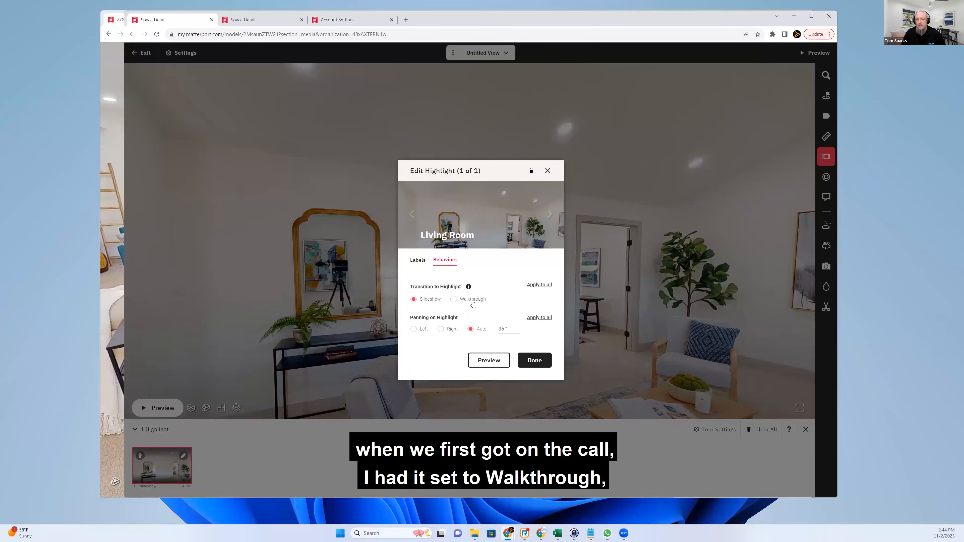
pyautogui.click(539, 361)
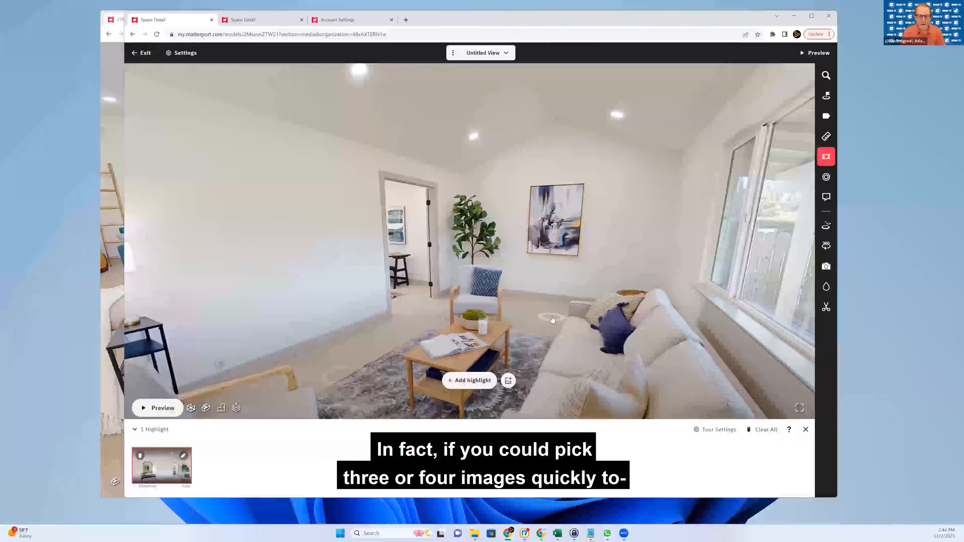
# - Add a second highlight facing the living room sofa and front window, with the front door in view
pyautogui.click(553, 319)
pyautogui.moveTo(613, 297); pyautogui.dragTo(393, 282)
pyautogui.moveTo(558, 289); pyautogui.dragTo(404, 303)
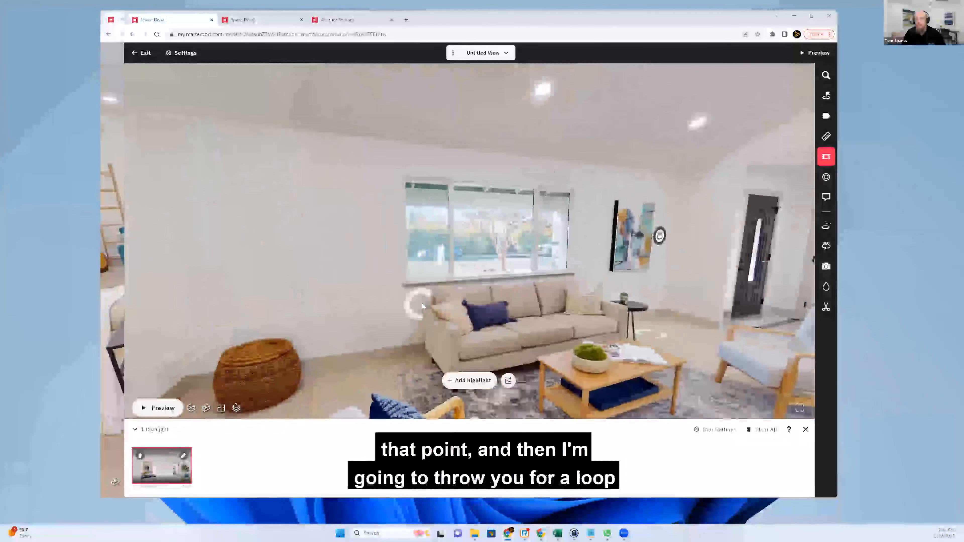
pyautogui.click(469, 380)
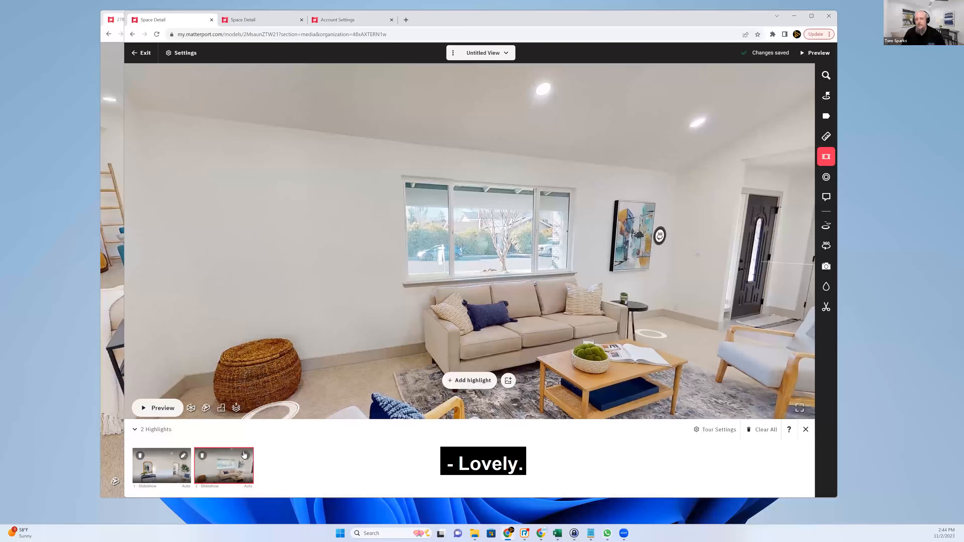
# - Review the second highlight's settings and close them
pyautogui.click(245, 455)
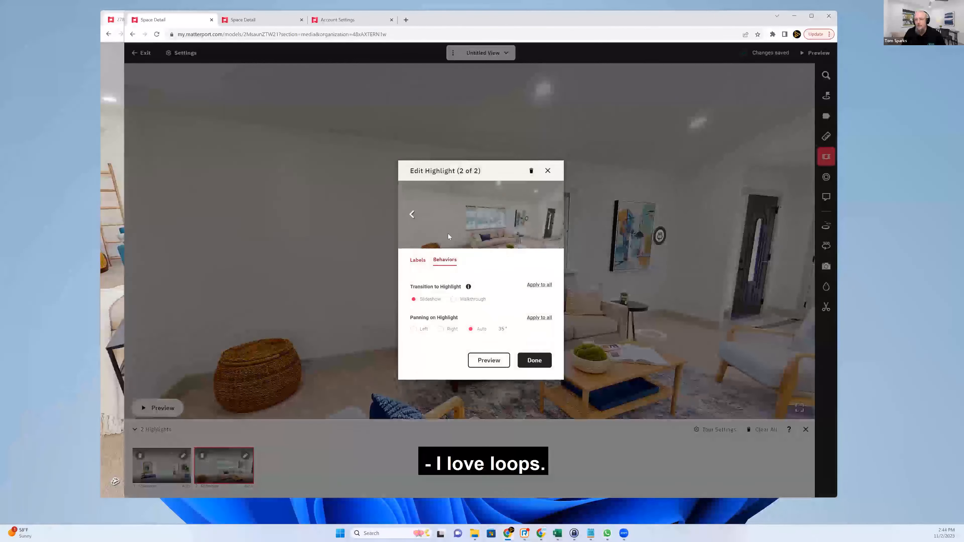
pyautogui.click(447, 236)
pyautogui.click(489, 359)
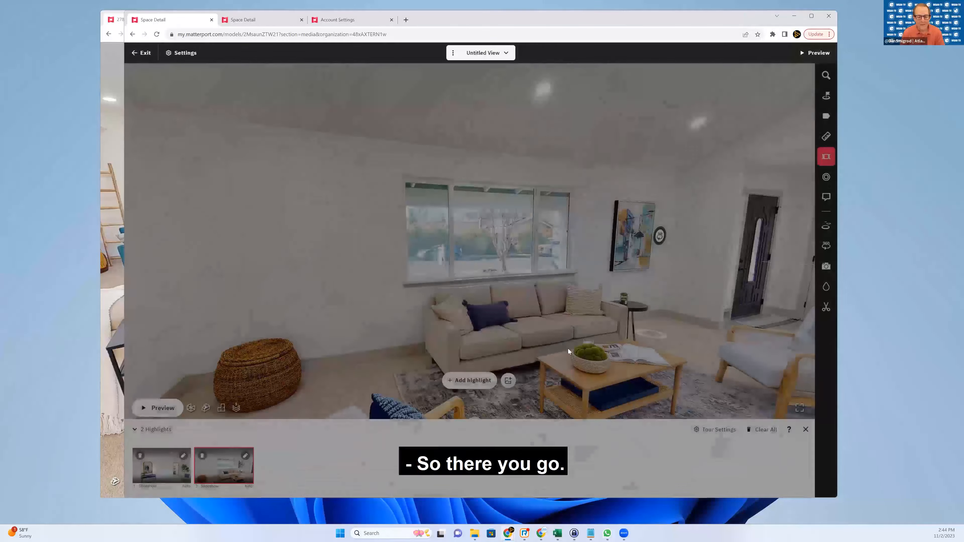
# - Add a third highlight showing the living room sofa, armchair, plant and window from the entry side
pyautogui.moveTo(436, 303)
pyautogui.mouseDown()
pyautogui.moveTo(376, 297)
pyautogui.moveTo(432, 276)
pyautogui.moveTo(631, 288)
pyautogui.mouseUp()
pyautogui.click(532, 314)
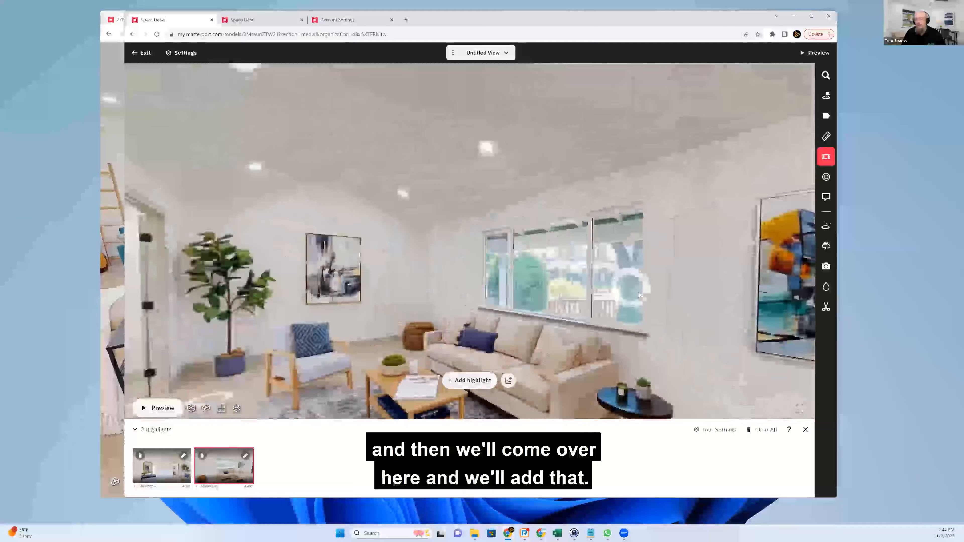
pyautogui.click(637, 292)
pyautogui.click(453, 381)
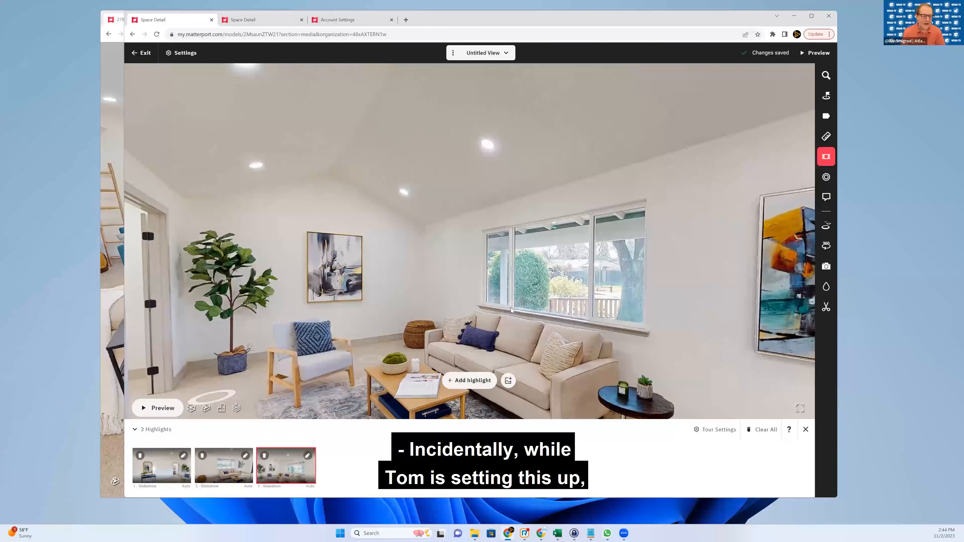
# - Walk past the front door and stairs toward the dining area and add a highlight of the family room with the patio door
pyautogui.moveTo(596, 315); pyautogui.dragTo(383, 266)
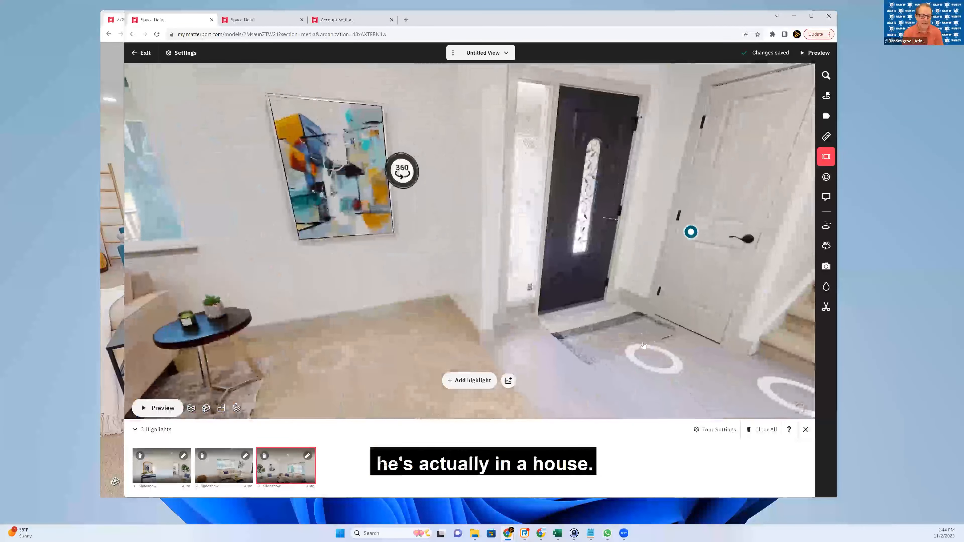
pyautogui.click(641, 344)
pyautogui.moveTo(678, 323)
pyautogui.mouseDown()
pyautogui.moveTo(610, 282)
pyautogui.moveTo(484, 280)
pyautogui.mouseUp()
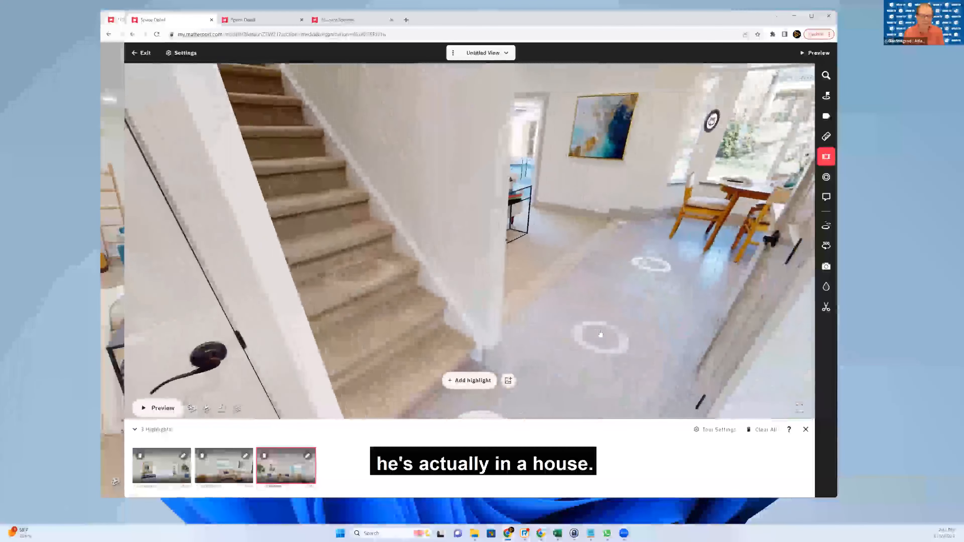
pyautogui.click(600, 335)
pyautogui.moveTo(542, 318); pyautogui.dragTo(544, 397)
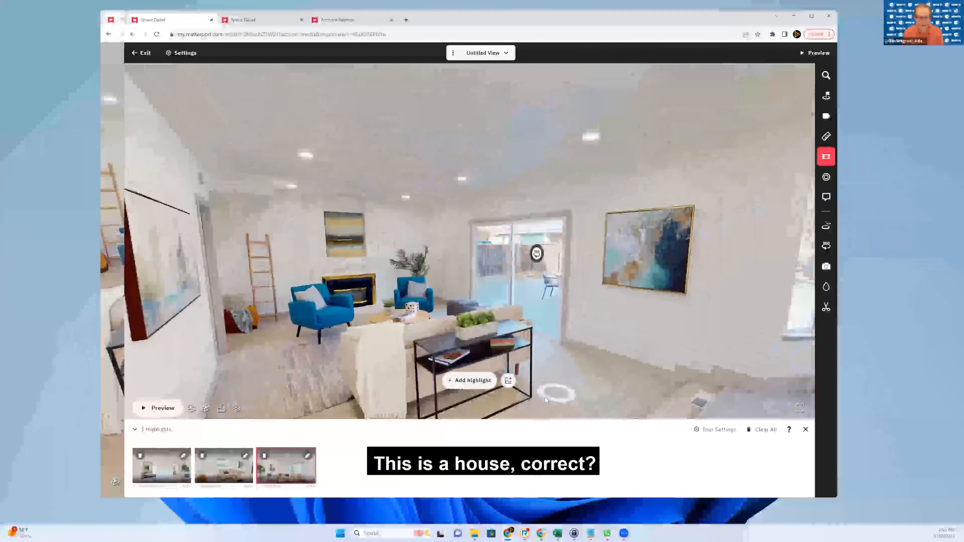
pyautogui.moveTo(575, 257); pyautogui.dragTo(545, 288)
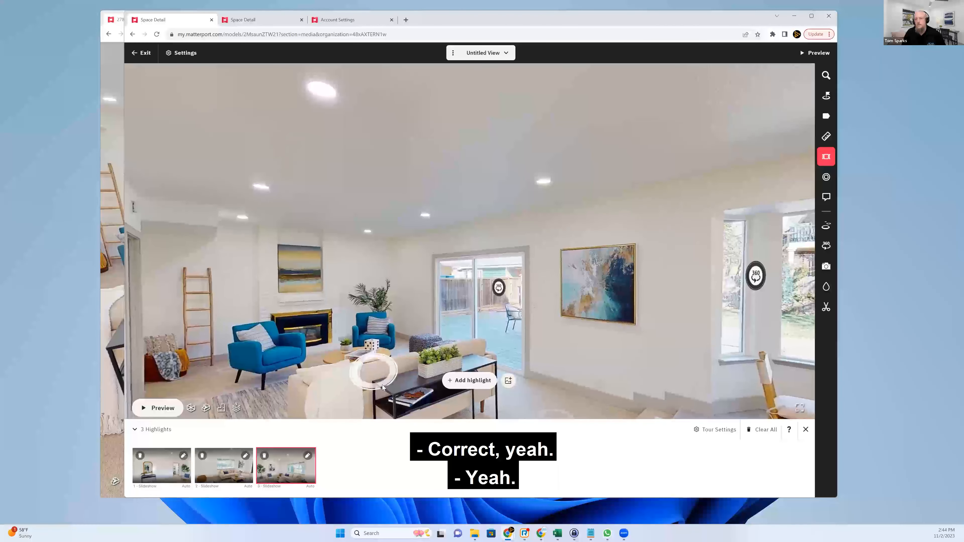
pyautogui.click(458, 381)
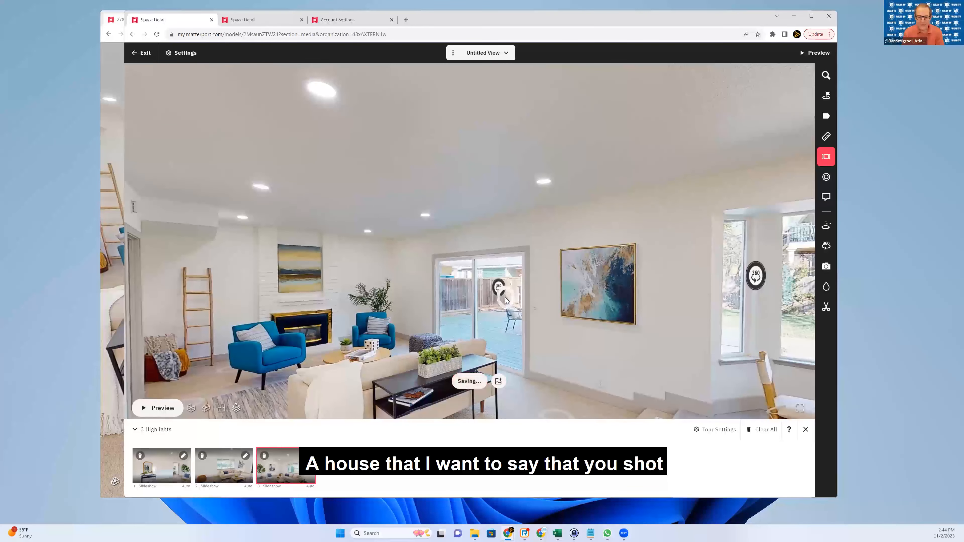
# - Add a fifth highlight facing the family room fireplace and blue armchairs, and a sixth from another viewpoint
pyautogui.moveTo(564, 322); pyautogui.dragTo(556, 292)
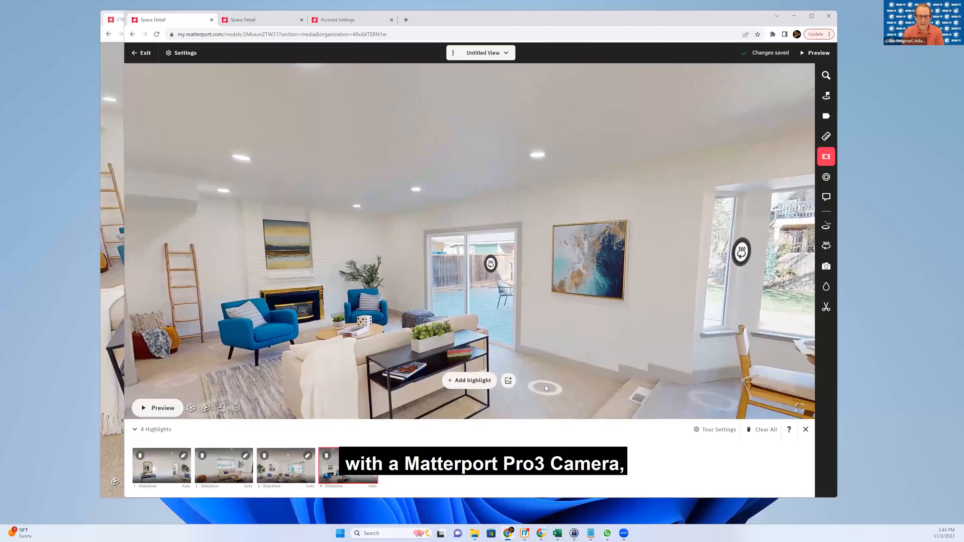
pyautogui.click(544, 385)
pyautogui.moveTo(629, 282); pyautogui.dragTo(645, 283)
pyautogui.moveTo(509, 235)
pyautogui.mouseDown()
pyautogui.moveTo(652, 295)
pyautogui.moveTo(710, 277)
pyautogui.moveTo(731, 254)
pyautogui.mouseUp()
pyautogui.click(461, 383)
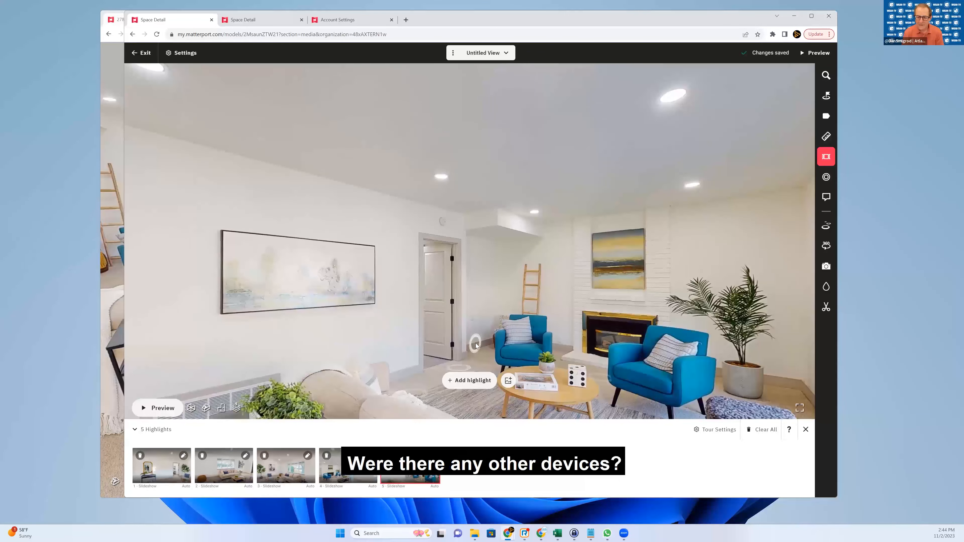
pyautogui.click(469, 381)
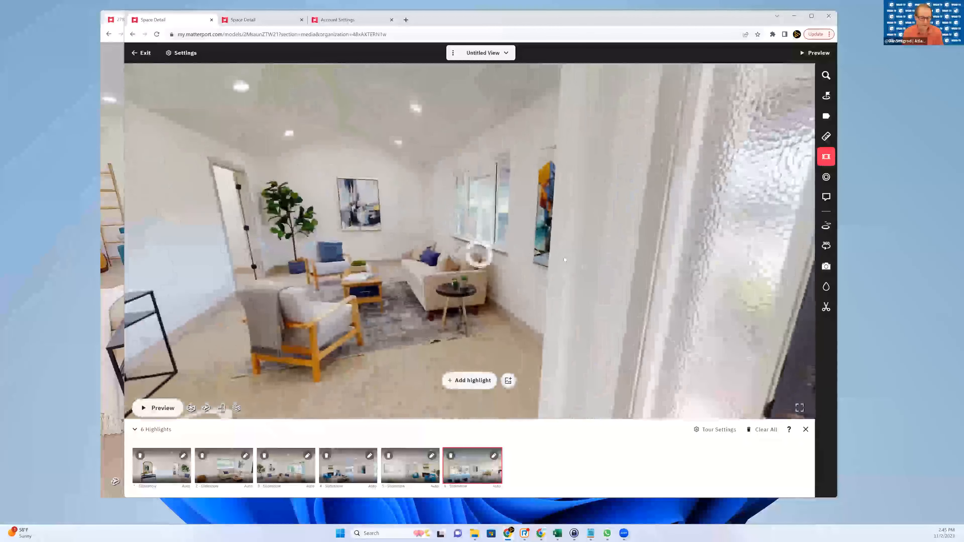
# - Look into the living room from the entry side and shift the editor window to uncover more of the public tour window
pyautogui.moveTo(477, 254); pyautogui.dragTo(638, 261)
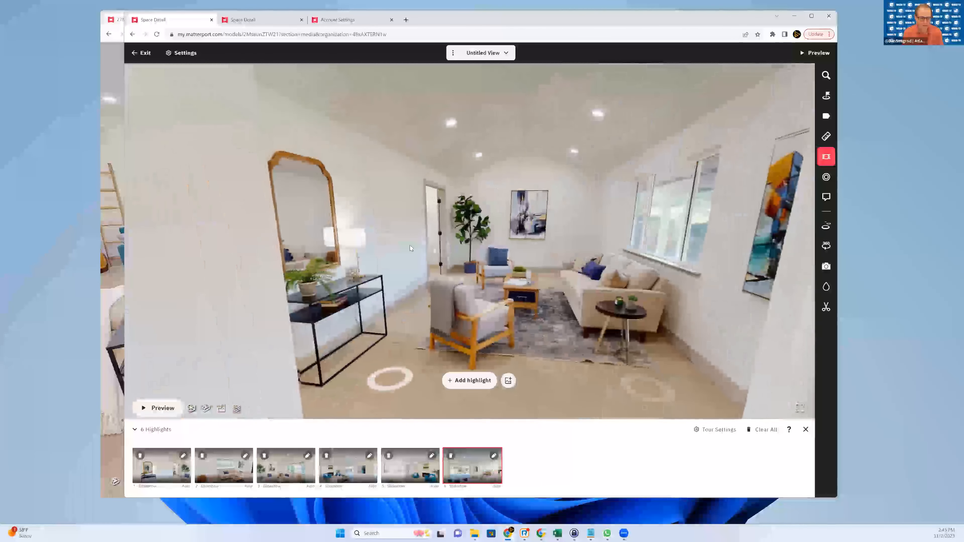
pyautogui.moveTo(325, 242); pyautogui.dragTo(403, 310)
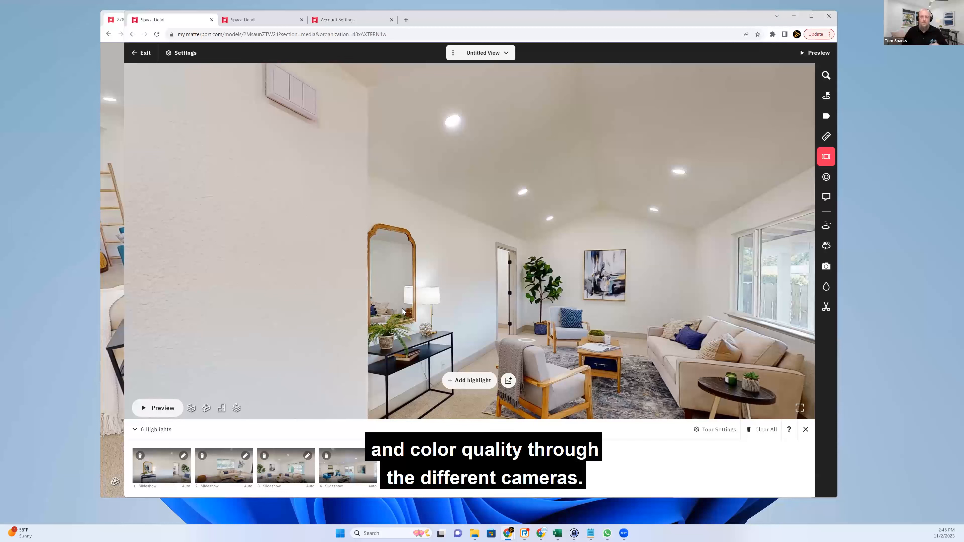
pyautogui.click(447, 298)
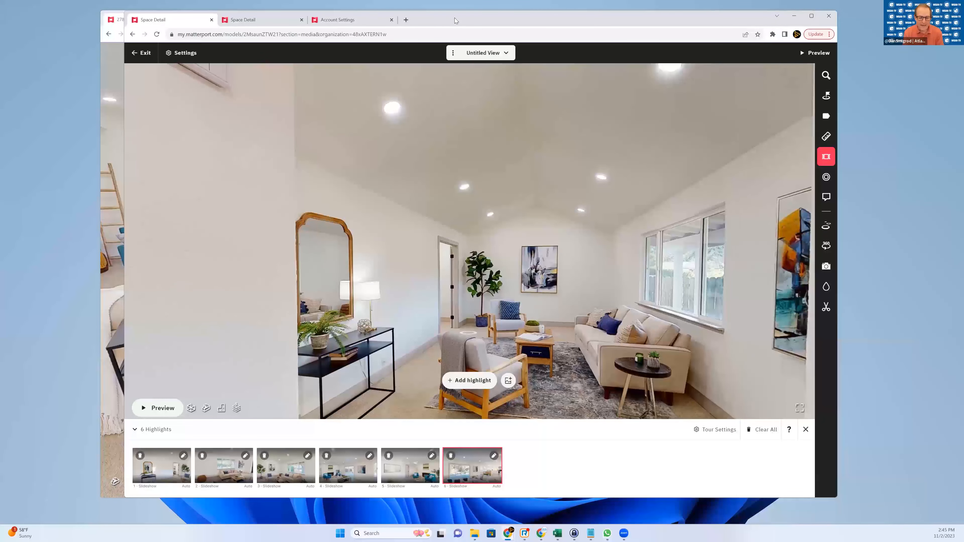
pyautogui.moveTo(454, 18); pyautogui.dragTo(526, 17)
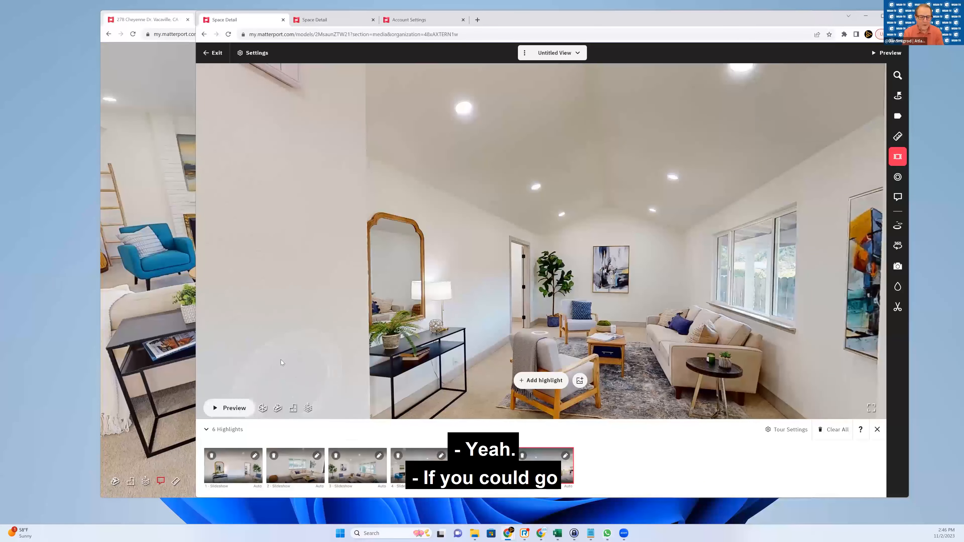
# - Add a dollhouse view of the whole home as a highlight and move it to fourth place in the reel
pyautogui.click(272, 407)
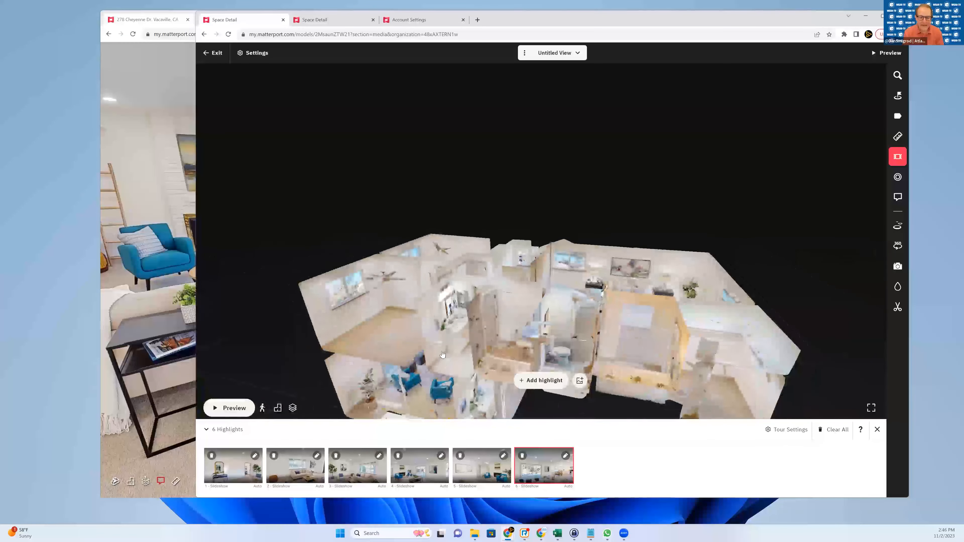
pyautogui.moveTo(438, 346); pyautogui.dragTo(488, 355)
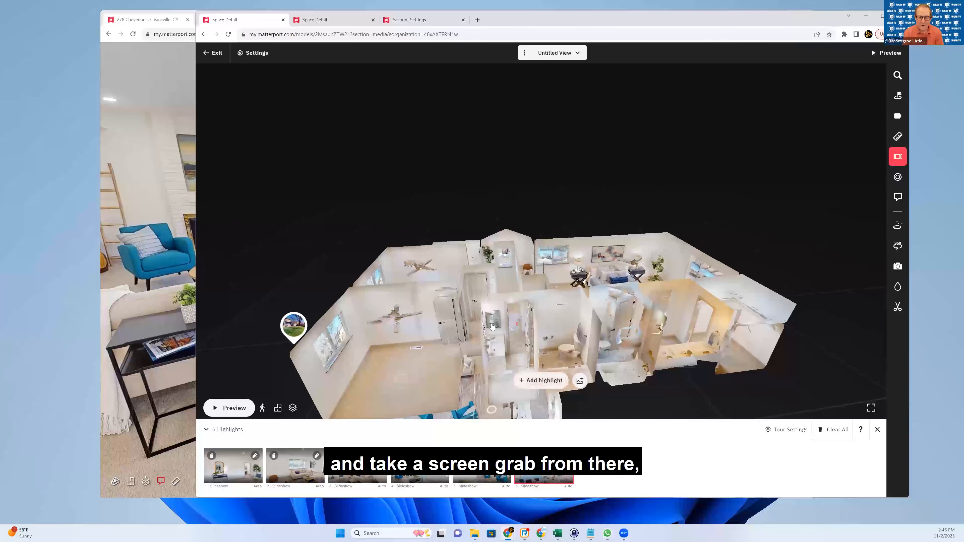
pyautogui.moveTo(492, 320); pyautogui.dragTo(513, 308)
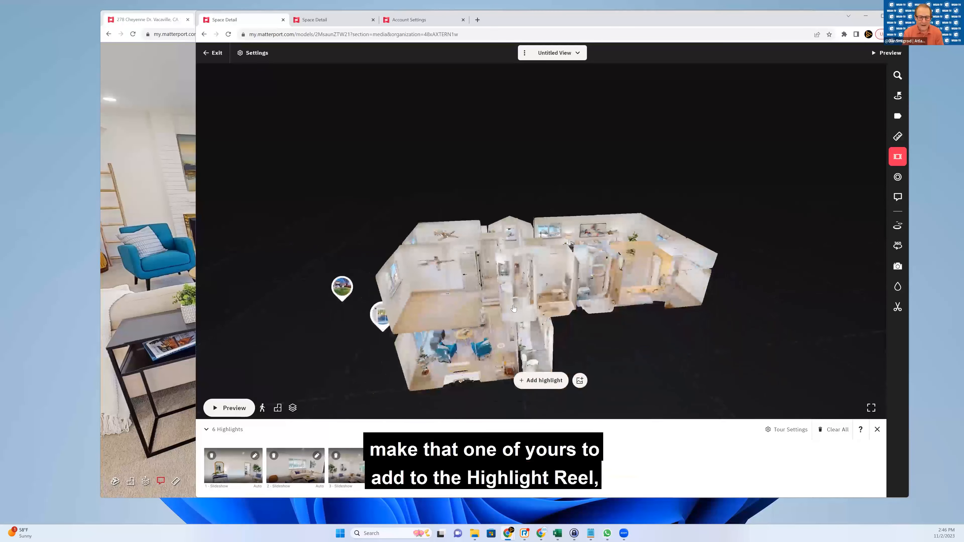
pyautogui.click(535, 380)
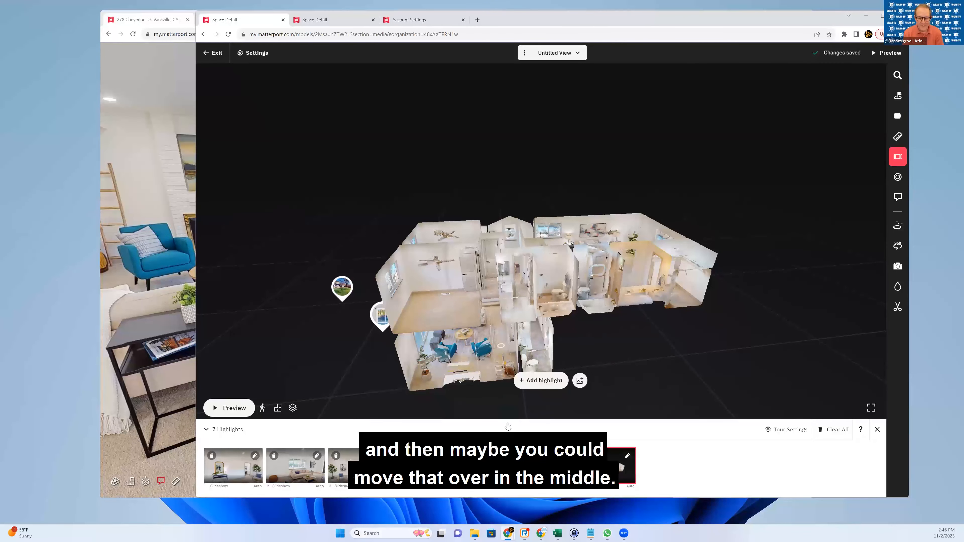
pyautogui.click(438, 322)
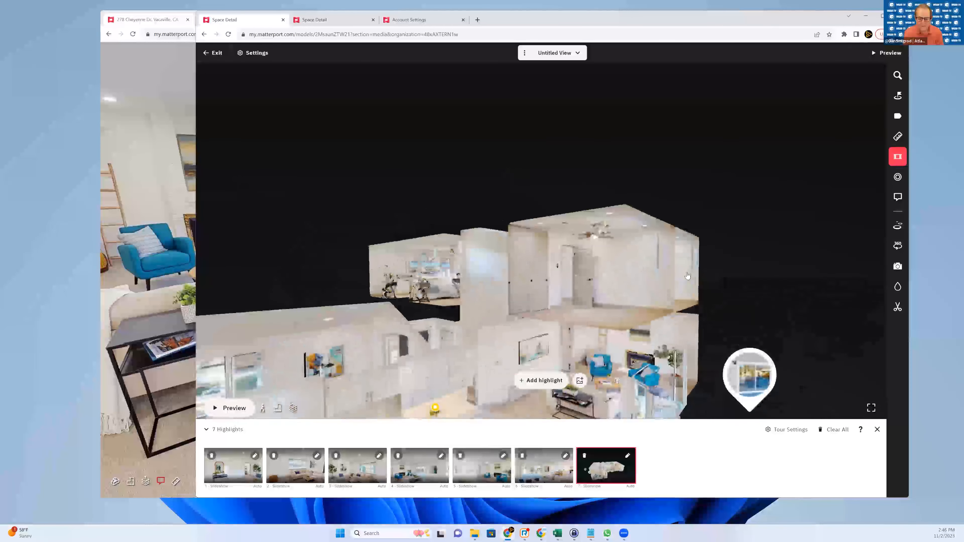
pyautogui.moveTo(598, 460); pyautogui.dragTo(420, 465)
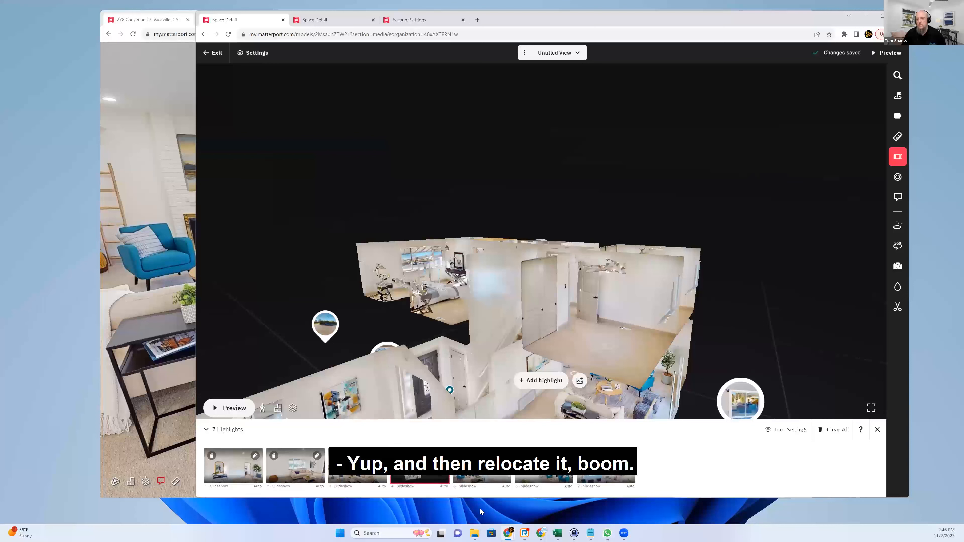
# - Preview the highlight reel from the first highlight and stop playback at the second one
pyautogui.click(236, 462)
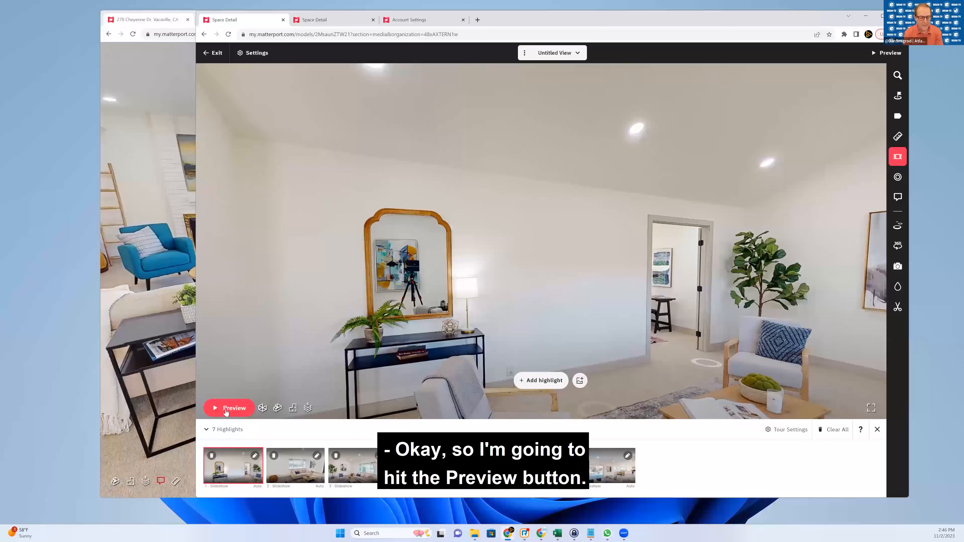
pyautogui.click(228, 408)
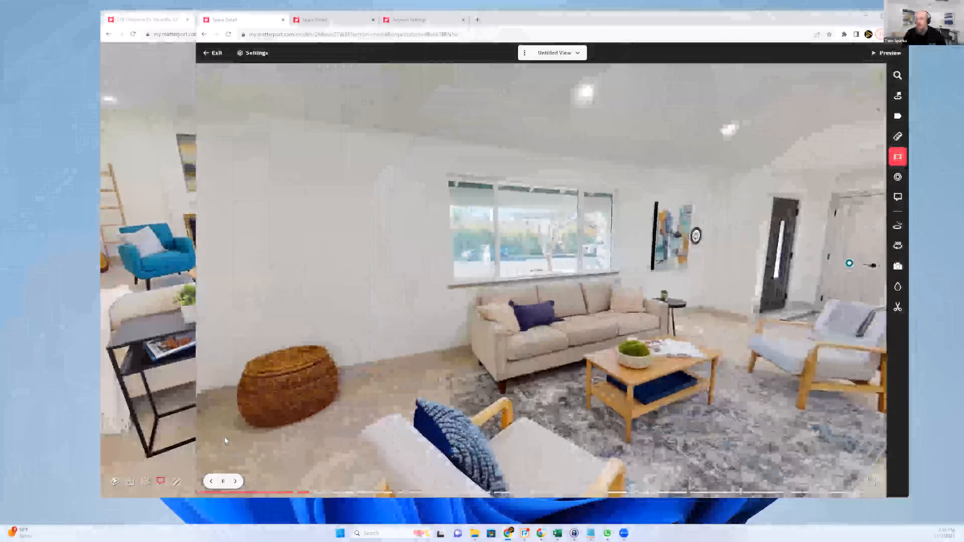
pyautogui.click(223, 480)
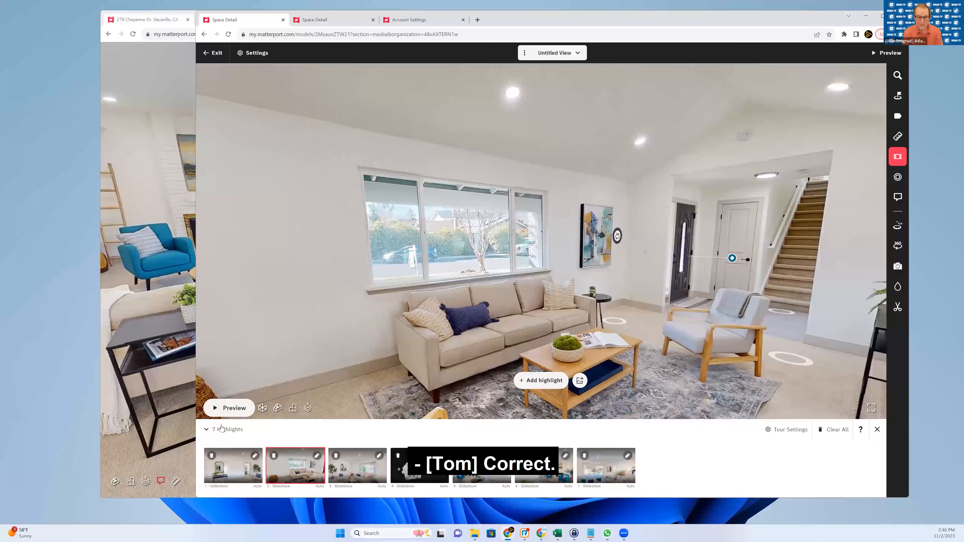
# - Play the highlight reel preview with its slideshow transitions and stop playback near the end of the reel
pyautogui.click(223, 414)
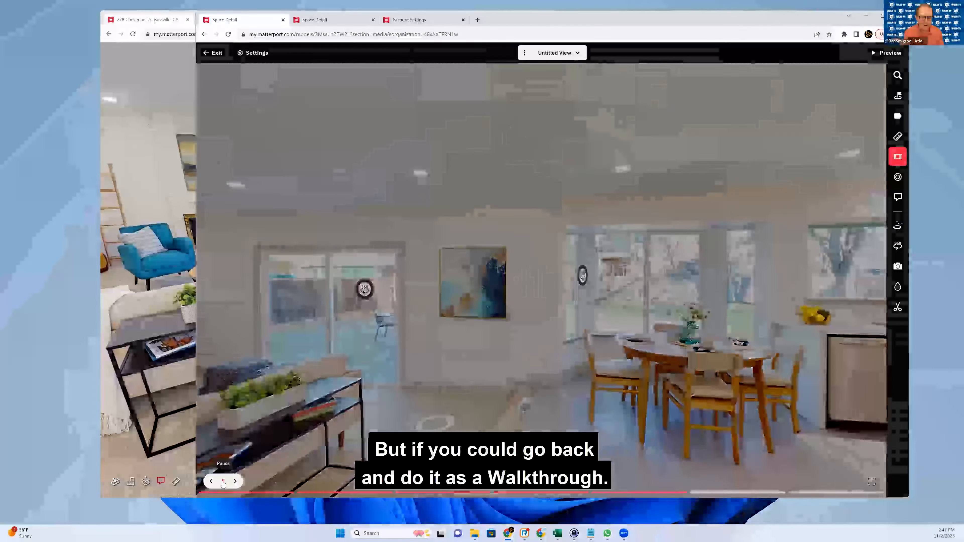
pyautogui.click(222, 483)
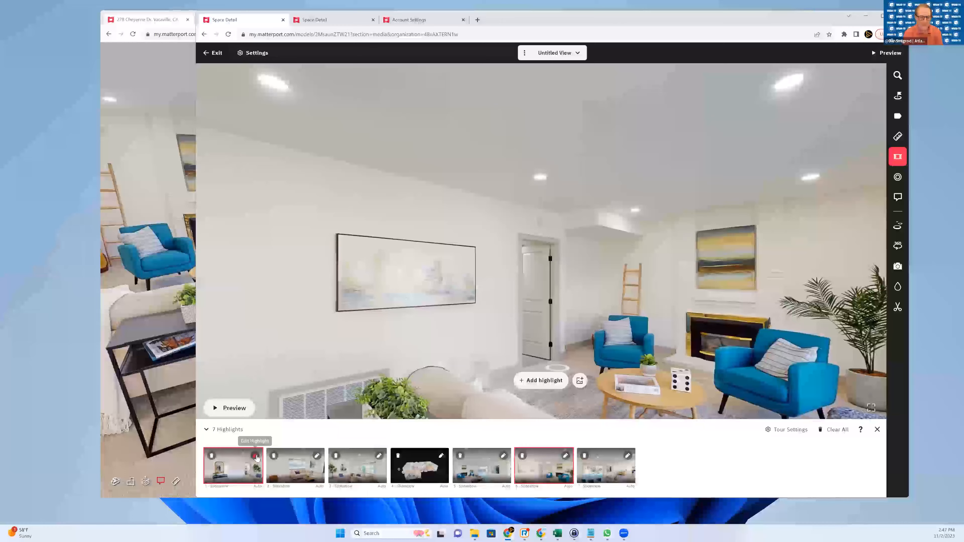
# - Set the transition to Walkthrough for all highlights, starting from the Living Room highlight, and preview the tour
pyautogui.click(256, 457)
pyautogui.click(255, 456)
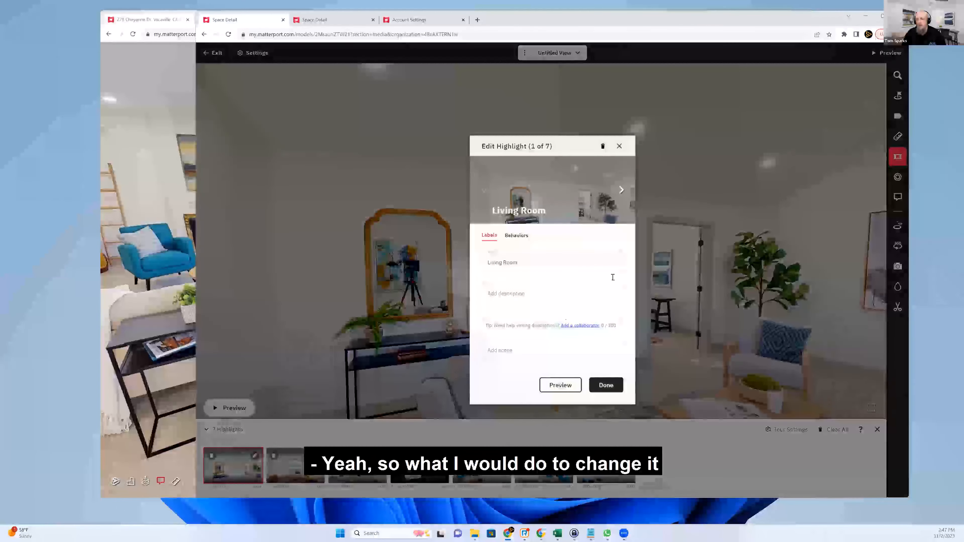
pyautogui.click(518, 236)
pyautogui.click(530, 300)
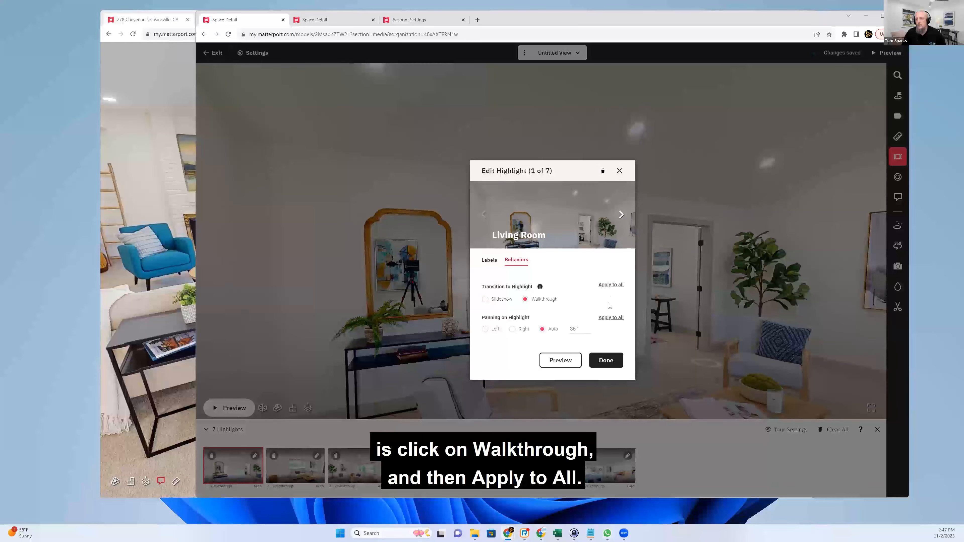
pyautogui.click(611, 359)
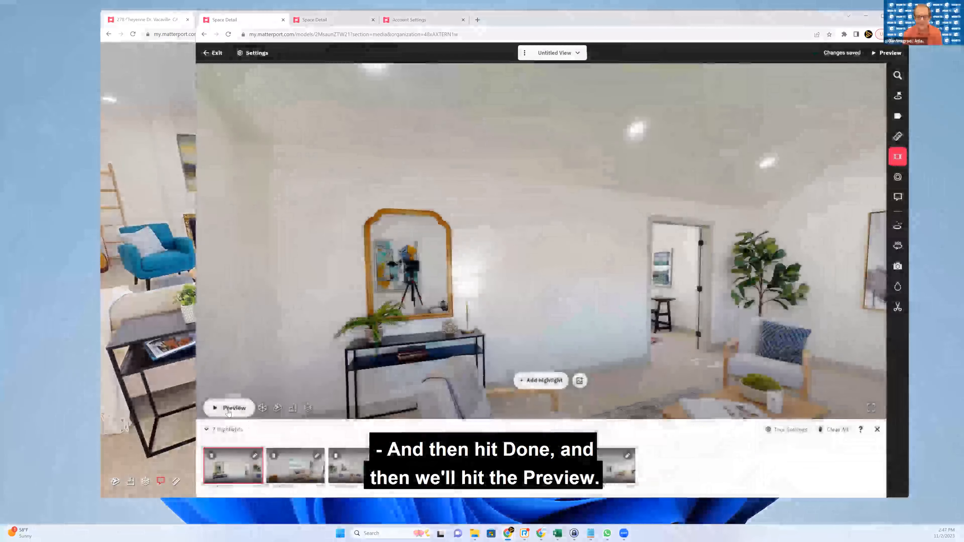
pyautogui.click(230, 408)
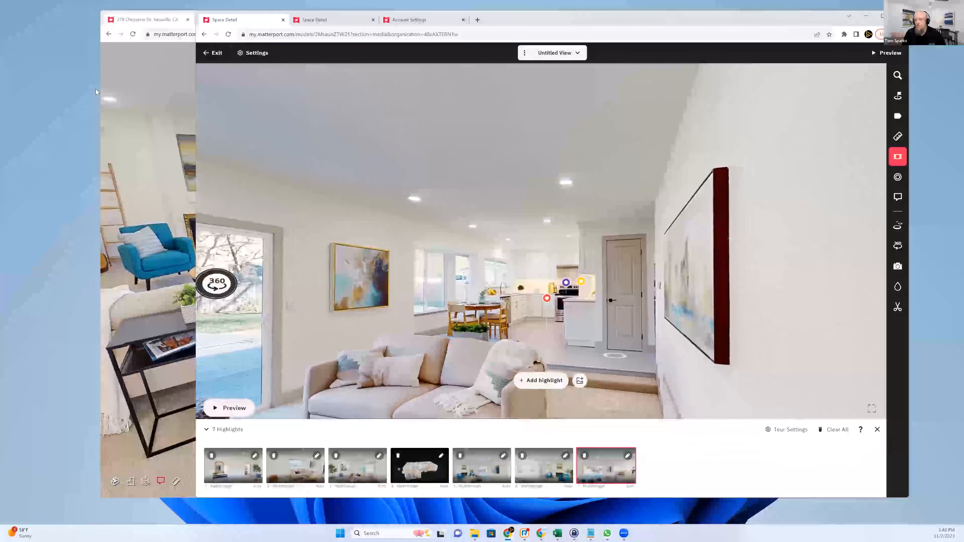
# - Switch to the public tour window, clear away the copy showing the patio door note, and play the guided tour
pyautogui.click(154, 19)
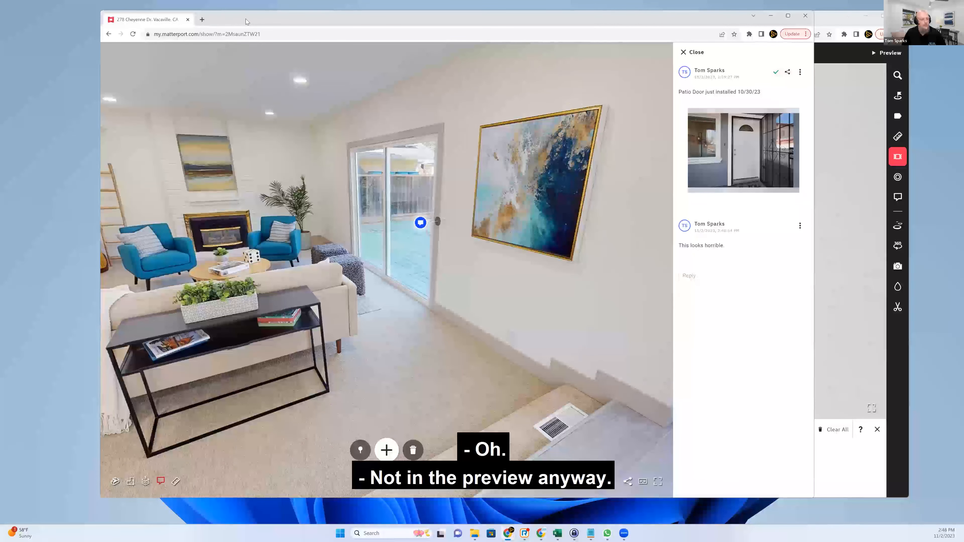
pyautogui.click(770, 15)
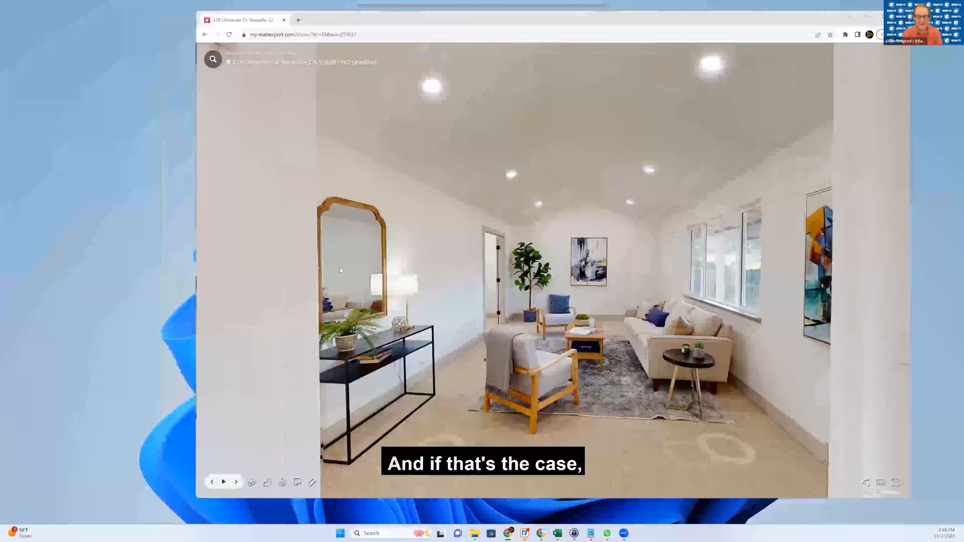
pyautogui.click(223, 481)
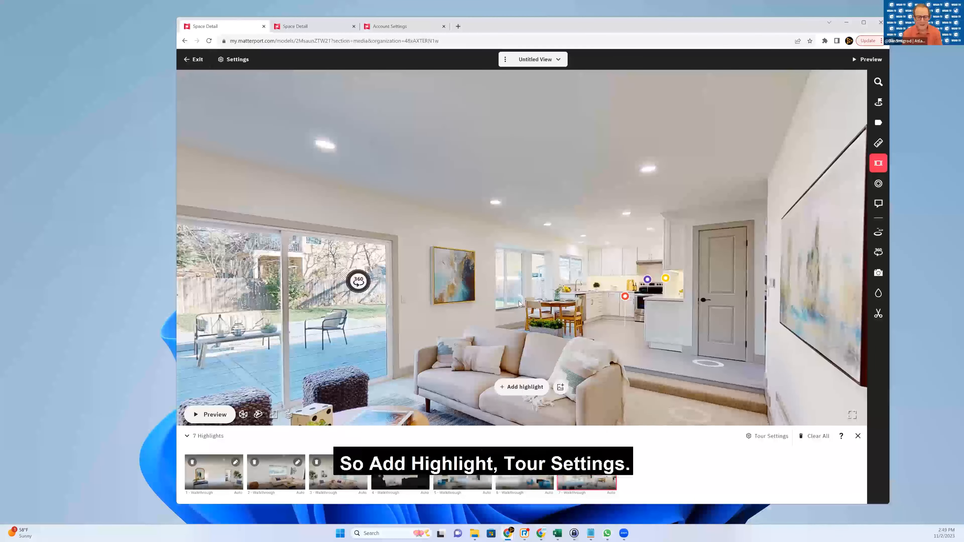
# - Change the tour's presentation style to Highlight Reel in the tour settings
pyautogui.click(764, 436)
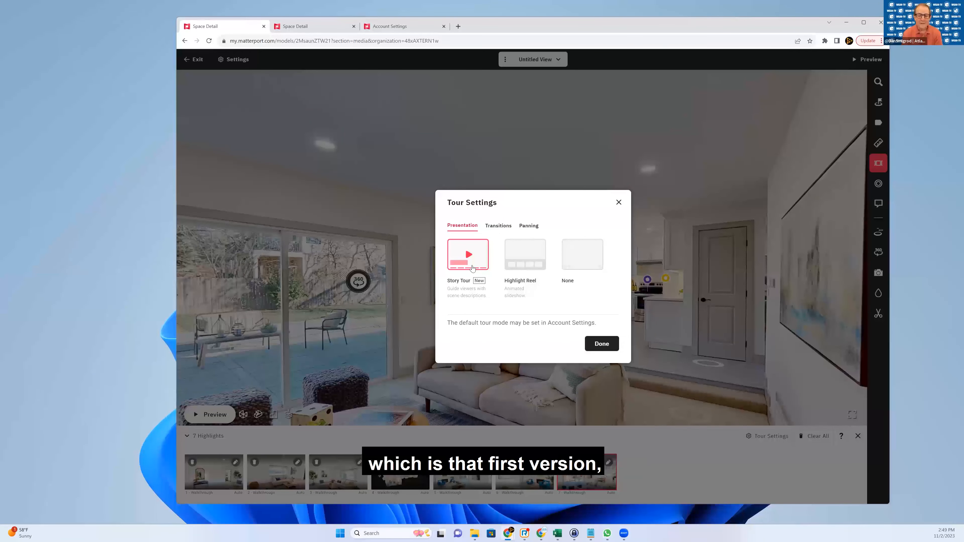
pyautogui.click(516, 265)
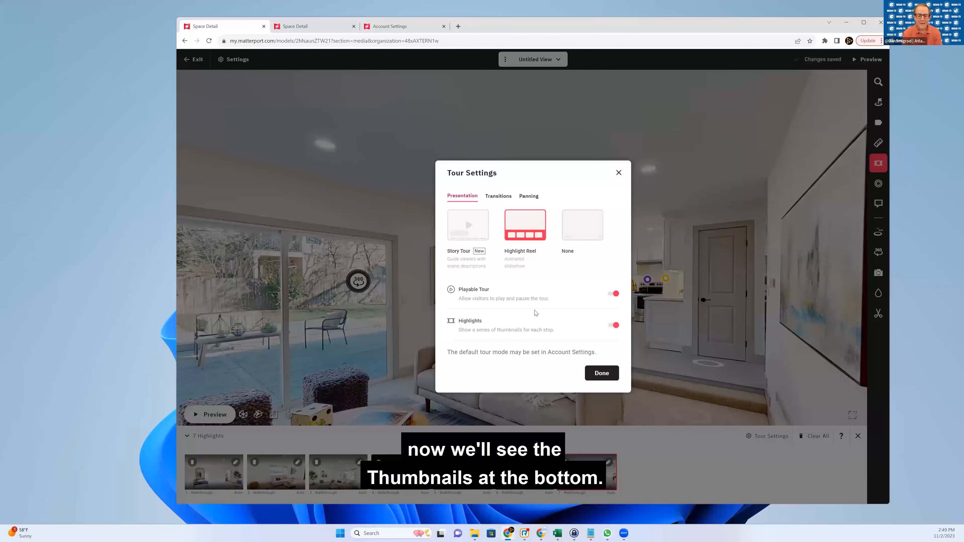
pyautogui.click(600, 374)
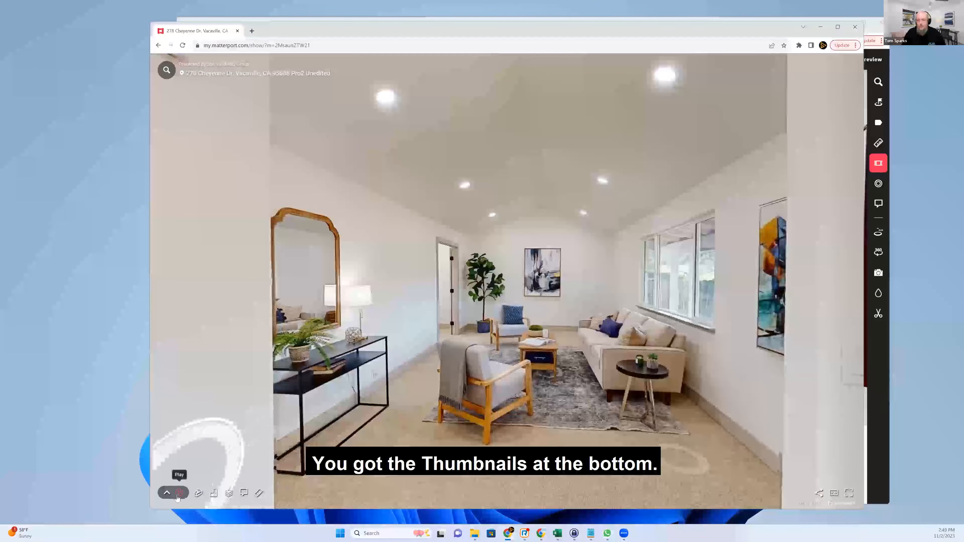
# - Expand the highlight thumbnails in the public tour, jump between several highlights including the dollhouse, finish on the first, and return to the editor
pyautogui.click(167, 489)
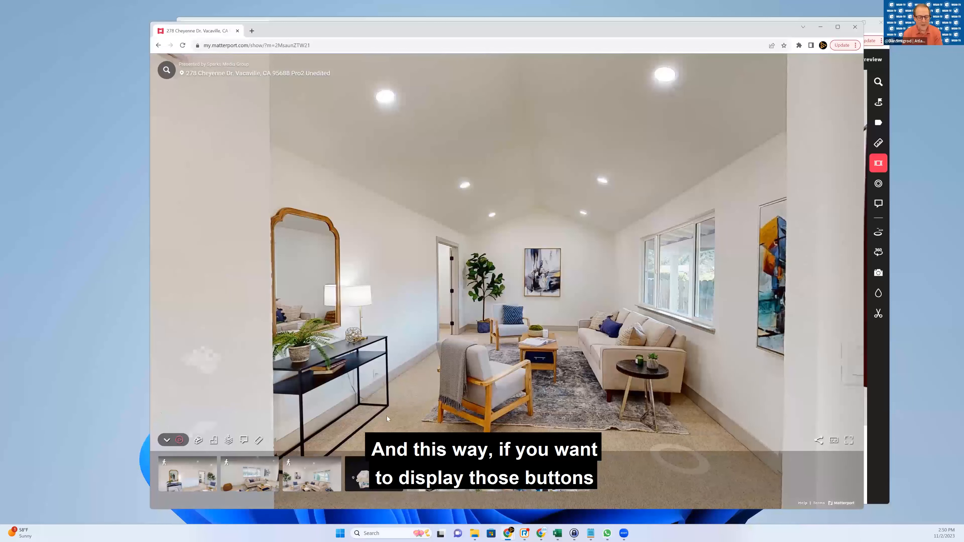
pyautogui.click(484, 475)
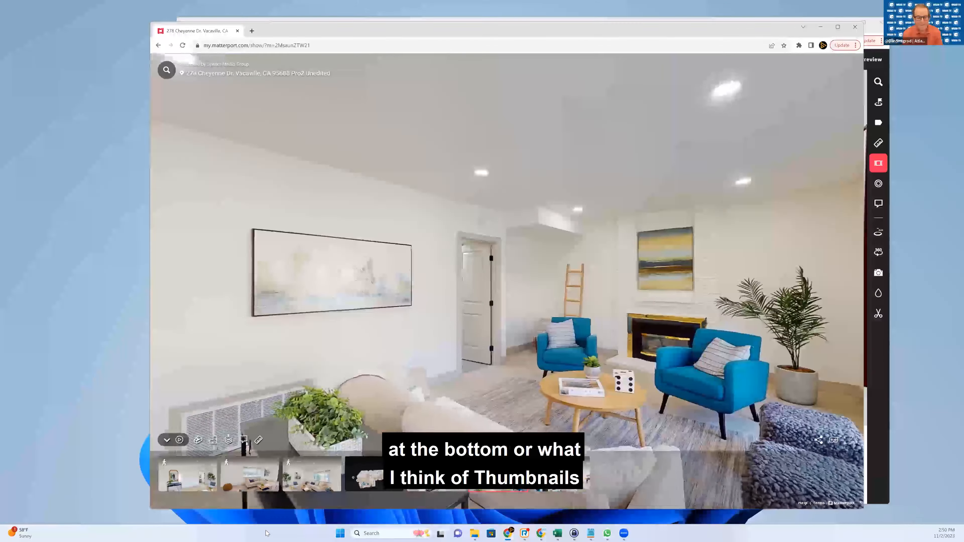
pyautogui.click(240, 479)
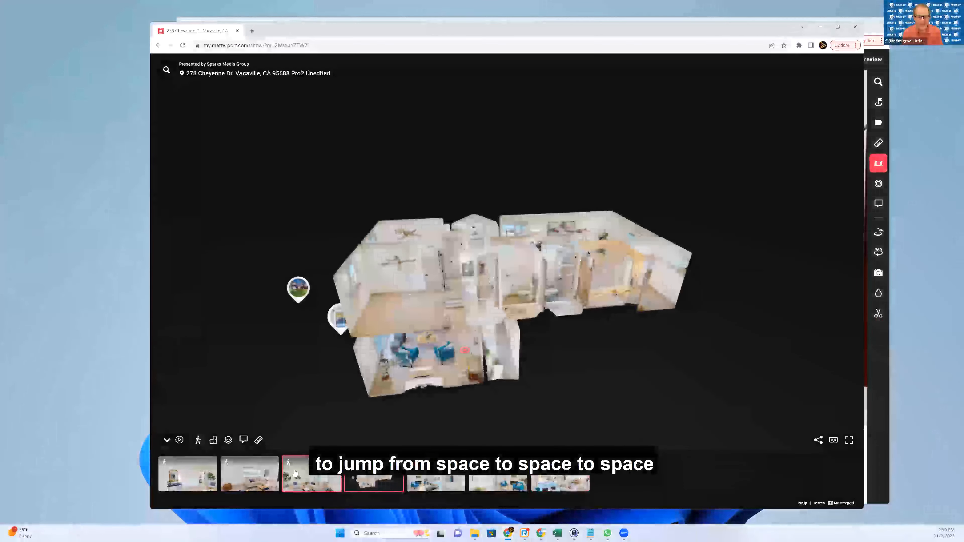
pyautogui.click(194, 481)
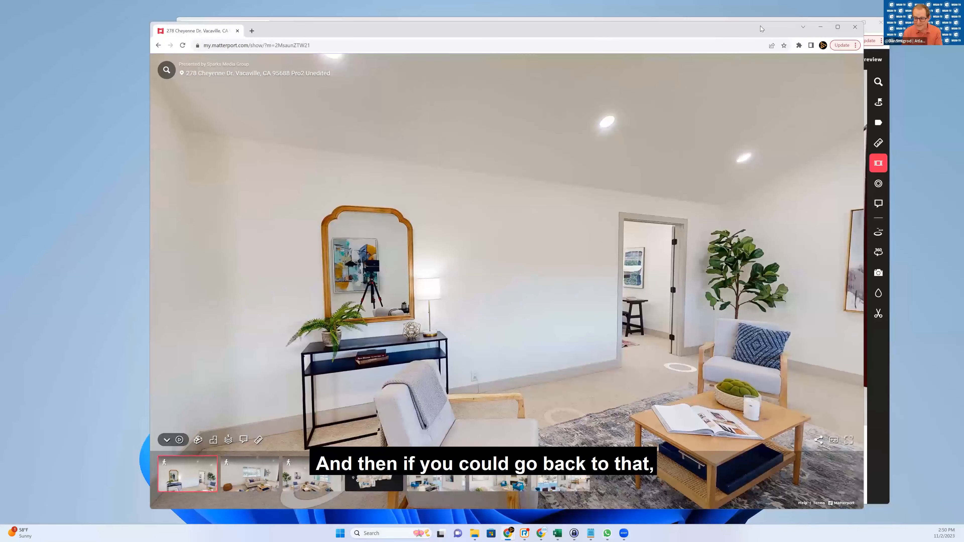
pyautogui.hotkey('alt', 'Tab')
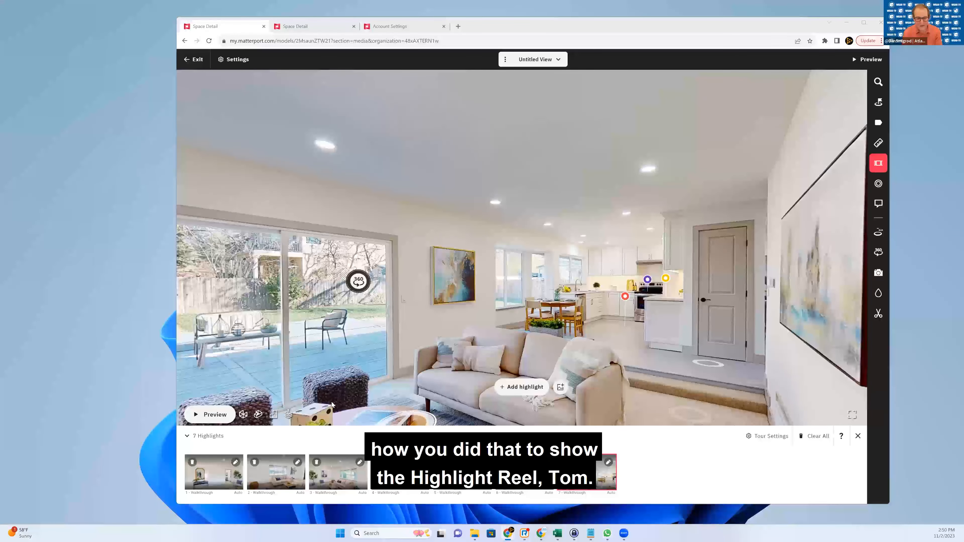
# - Set the transition for all highlights to Slideshow in the tour settings
pyautogui.click(767, 436)
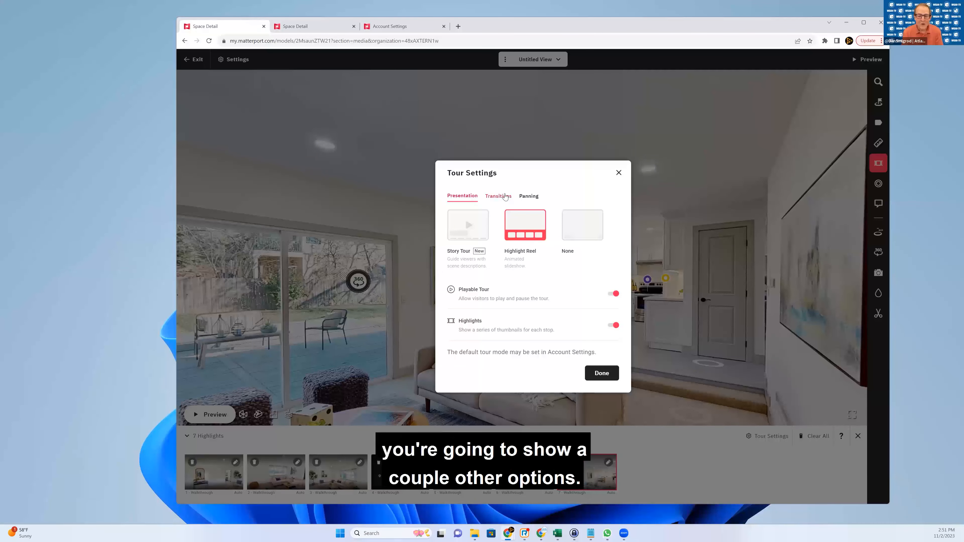
pyautogui.click(505, 196)
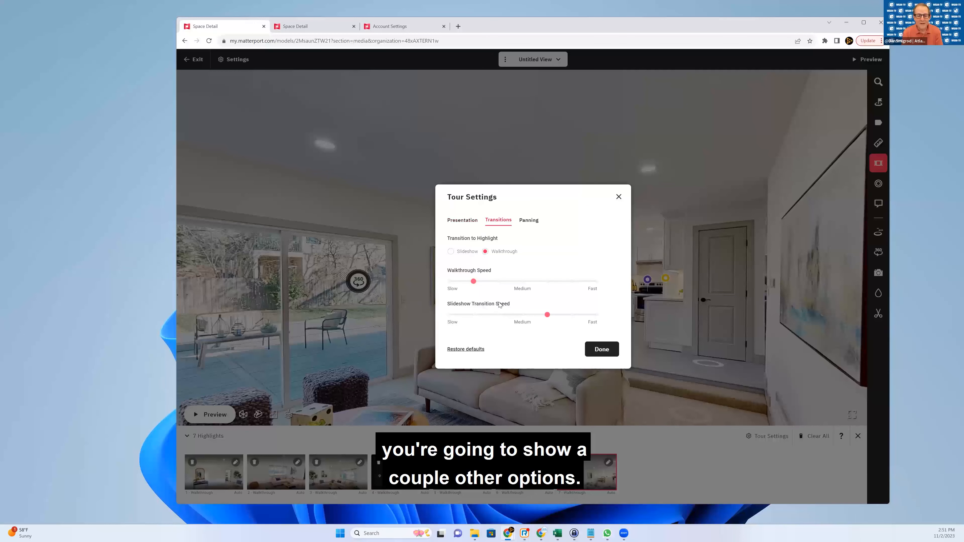
pyautogui.click(452, 252)
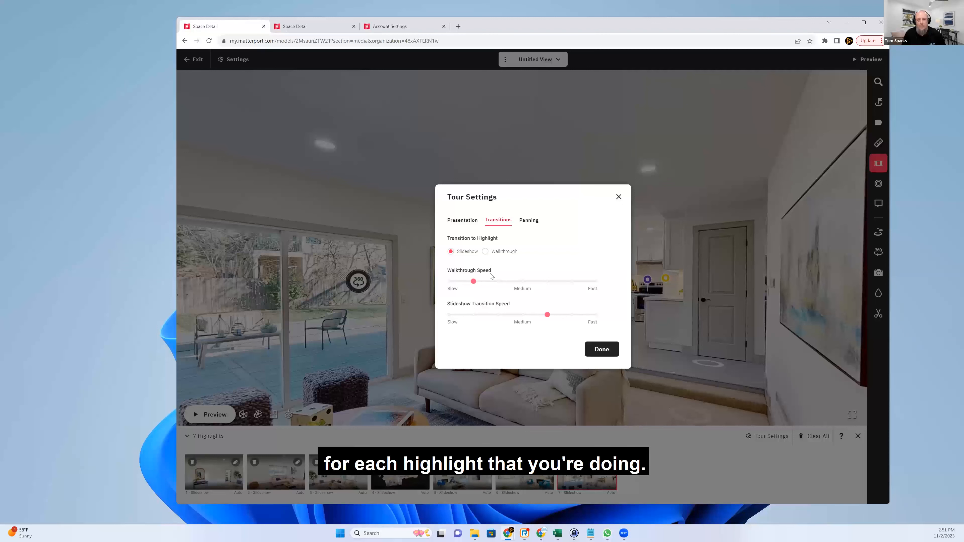
# - Examine the transition speed controls and the panning options in the tour settings, and close the settings
pyautogui.moveTo(473, 281)
pyautogui.mouseDown()
pyautogui.moveTo(539, 285)
pyautogui.moveTo(470, 283)
pyautogui.mouseUp()
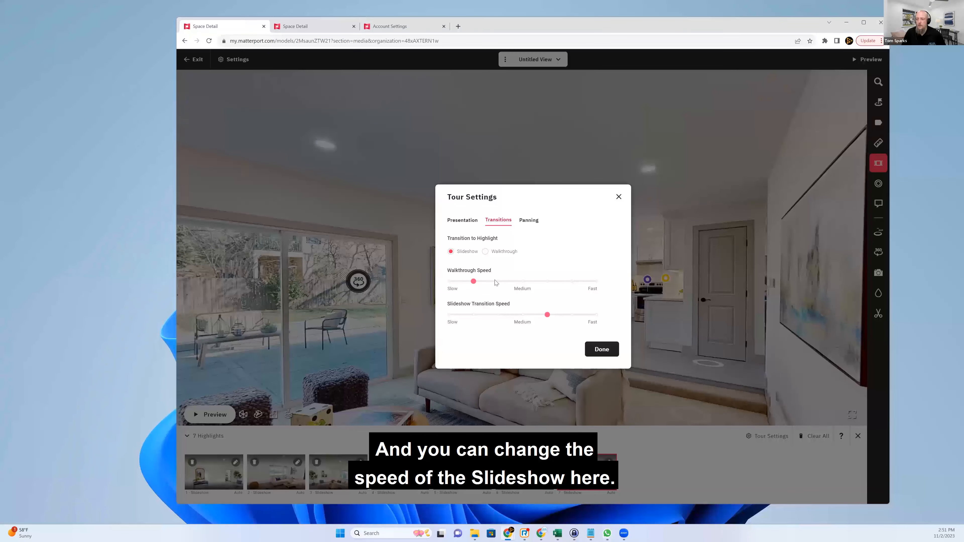
pyautogui.click(528, 220)
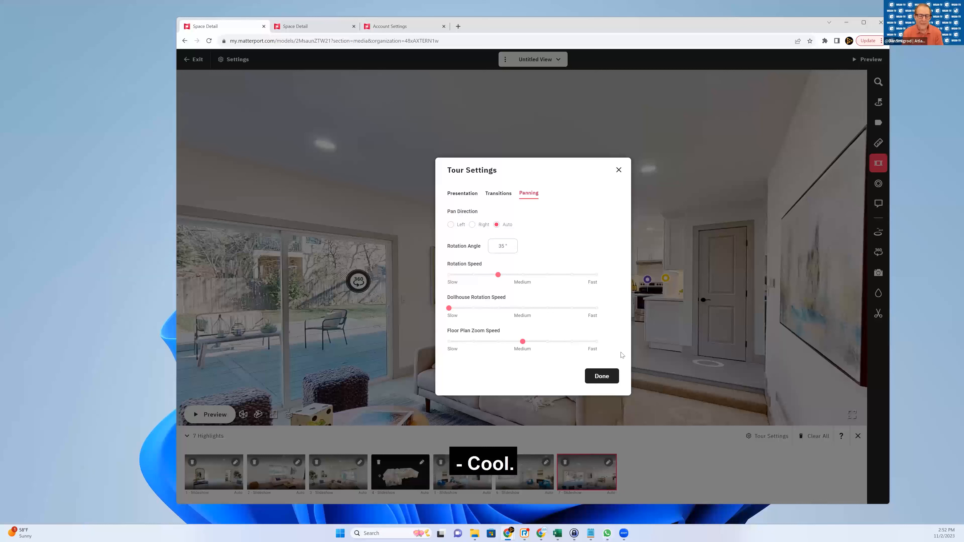
pyautogui.click(618, 170)
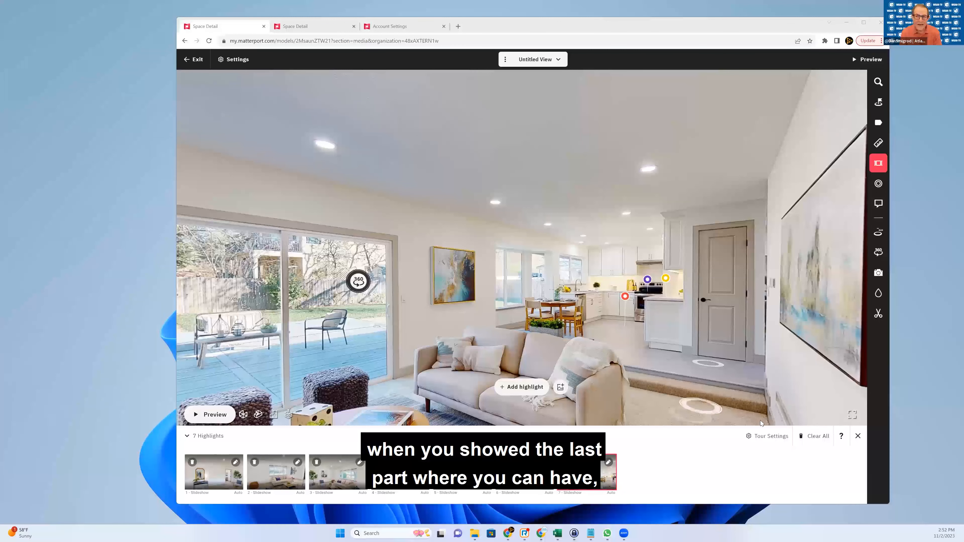
pyautogui.click(767, 436)
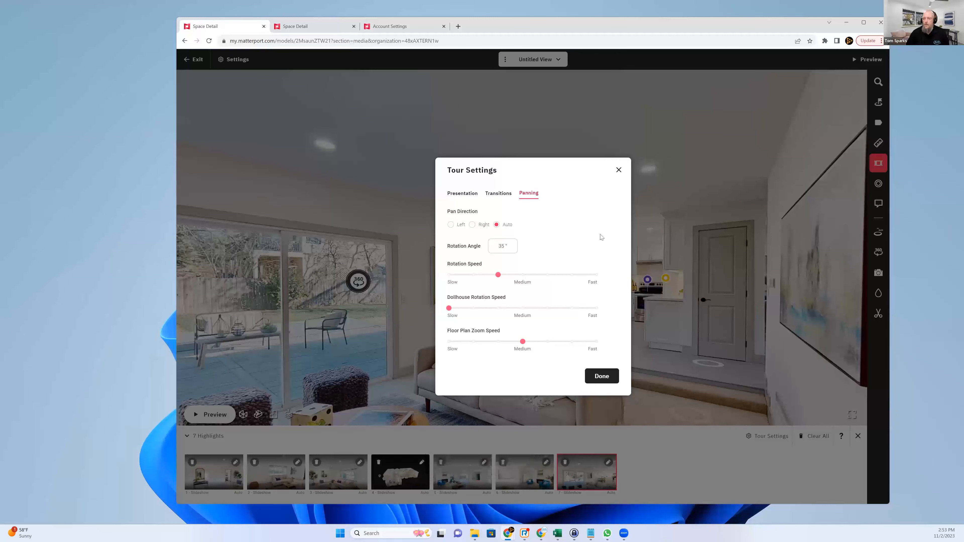
pyautogui.click(619, 170)
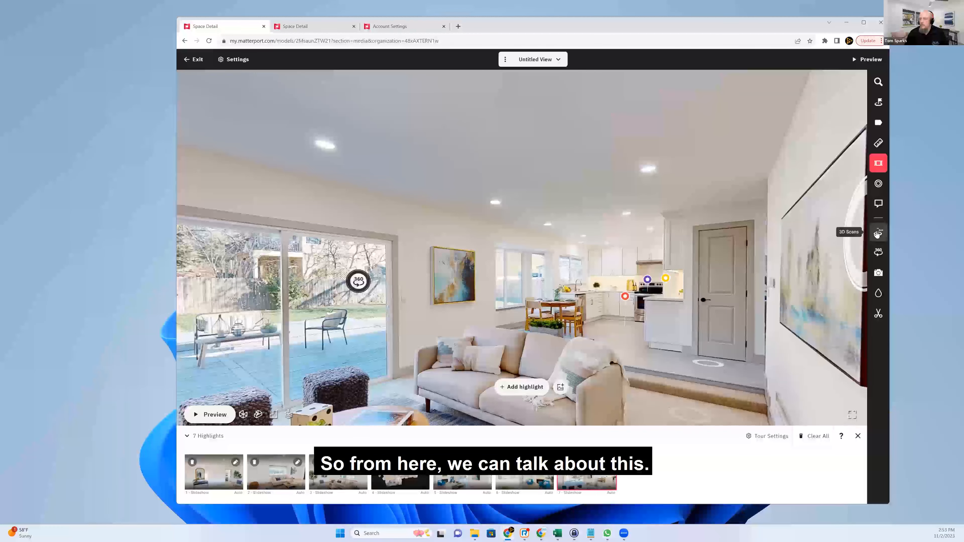
# - Show the space's 3D scans and move to scan position 20 on the family room floor
pyautogui.click(877, 233)
pyautogui.moveTo(567, 329)
pyautogui.mouseDown()
pyautogui.moveTo(543, 311)
pyautogui.moveTo(557, 337)
pyautogui.mouseUp()
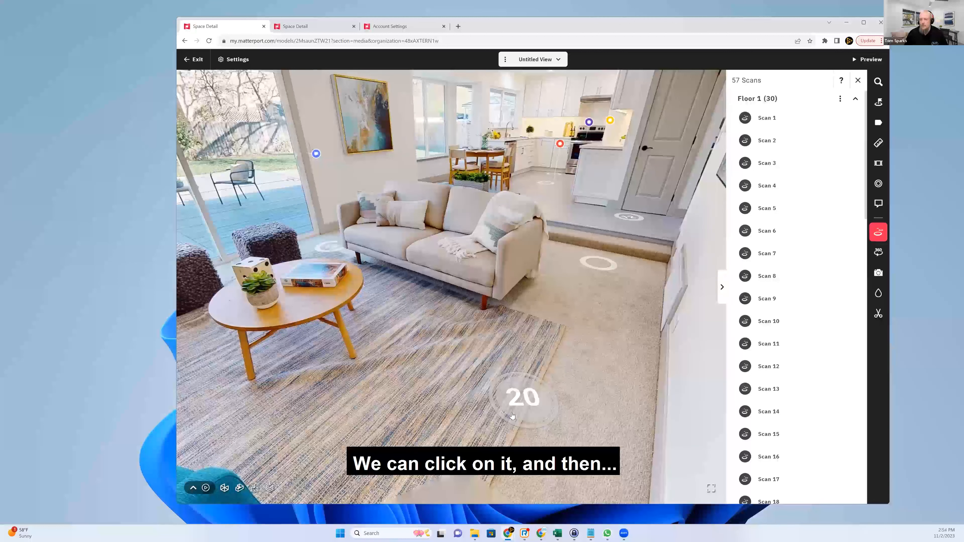
pyautogui.click(523, 398)
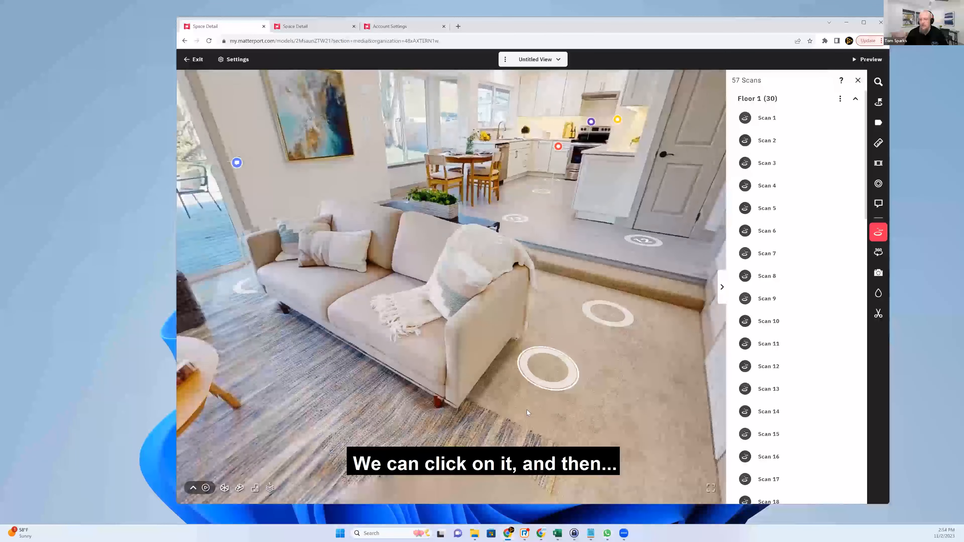
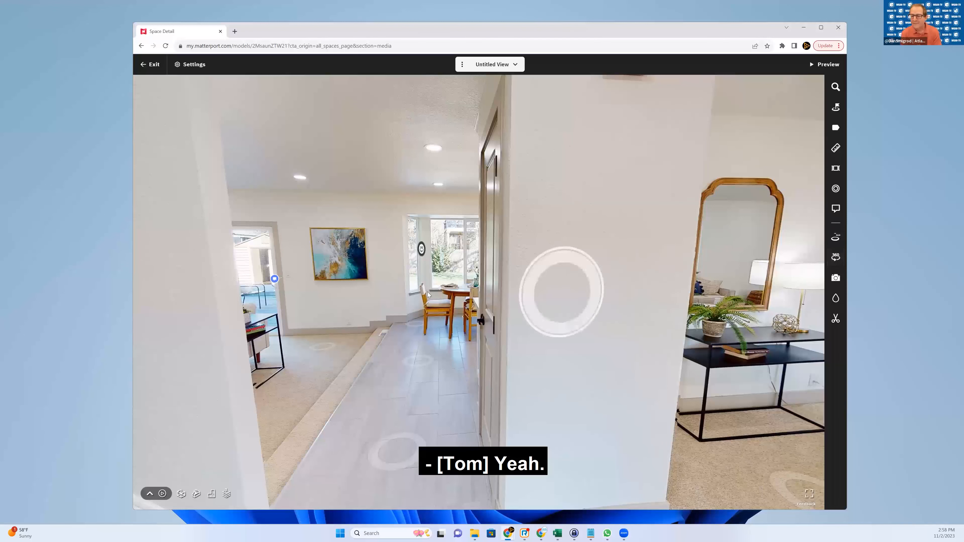
# - Walk from the entry hallway to the family room's sliding patio door and examine the outdoor deck and its 360 view marker
pyautogui.click(323, 284)
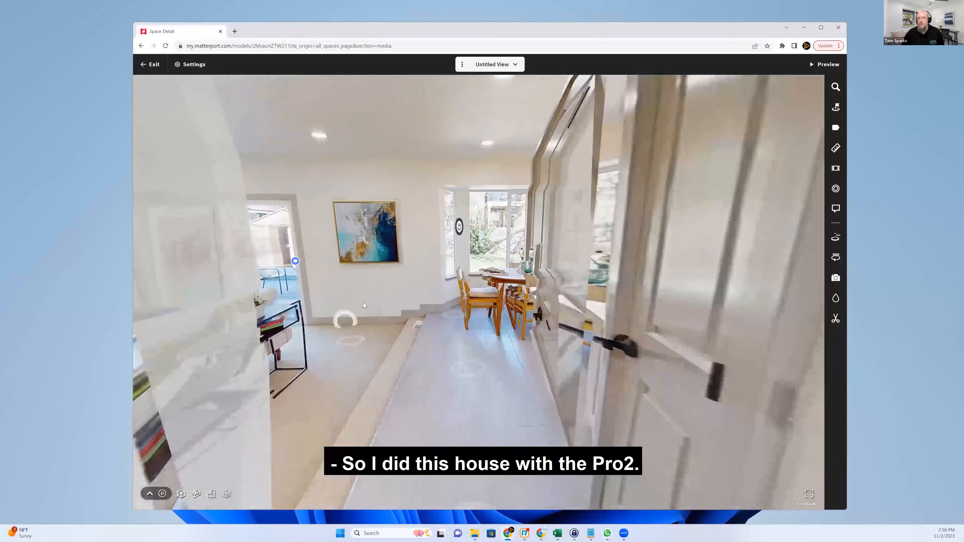
pyautogui.click(362, 303)
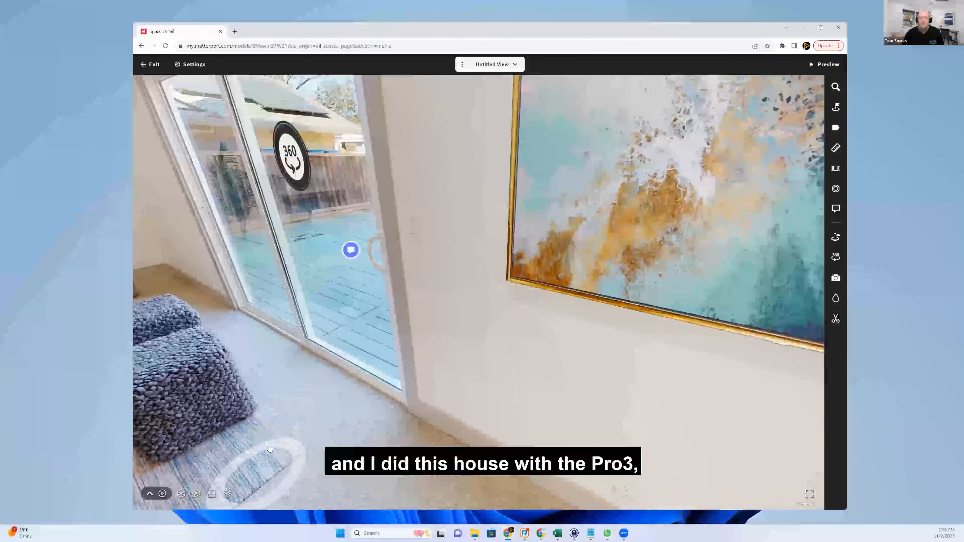
pyautogui.click(269, 449)
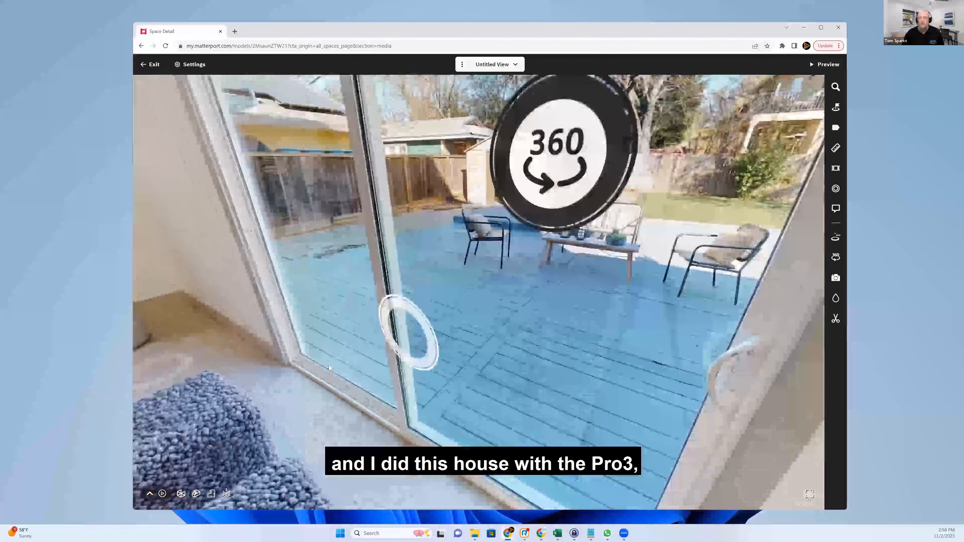
pyautogui.moveTo(409, 332); pyautogui.dragTo(331, 361)
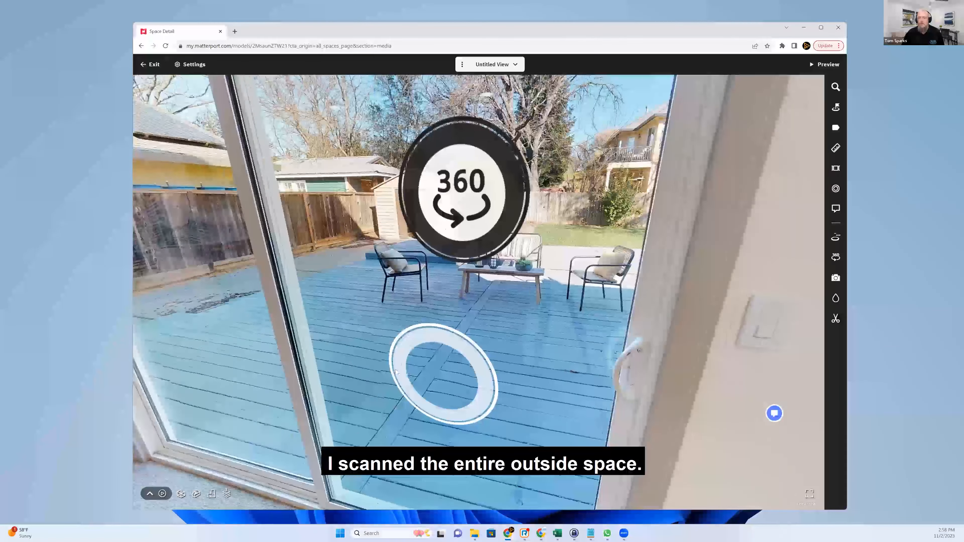
pyautogui.moveTo(395, 370)
pyautogui.mouseDown()
pyautogui.moveTo(388, 390)
pyautogui.moveTo(402, 420)
pyautogui.moveTo(451, 429)
pyautogui.mouseUp()
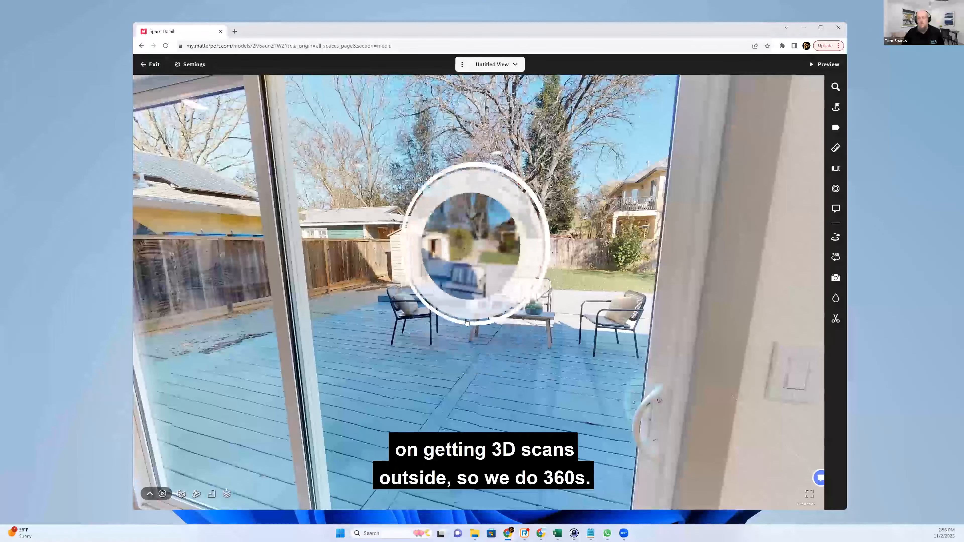
pyautogui.moveTo(358, 375)
pyautogui.mouseDown()
pyautogui.moveTo(347, 346)
pyautogui.moveTo(360, 324)
pyautogui.mouseUp()
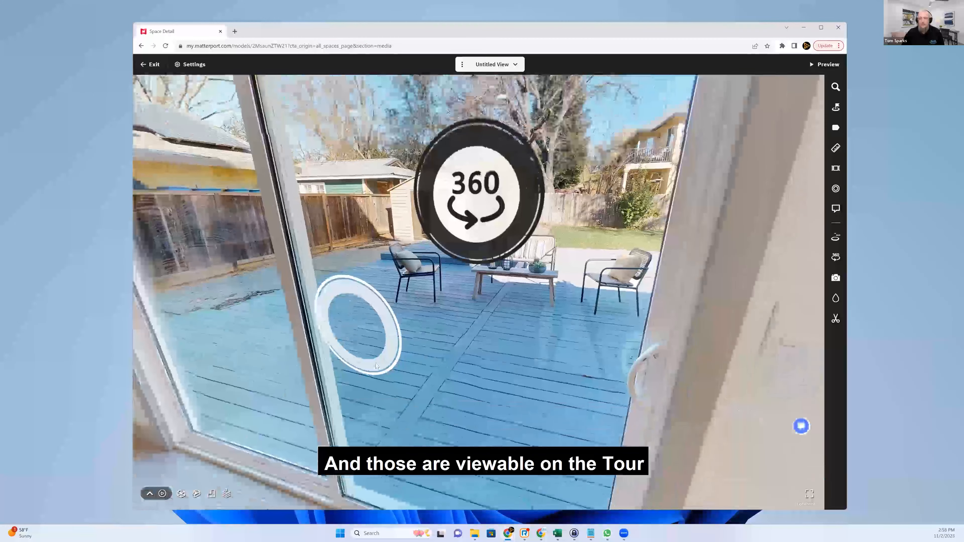
pyautogui.scroll(-5, 382, 367)
pyautogui.moveTo(377, 381); pyautogui.dragTo(312, 414)
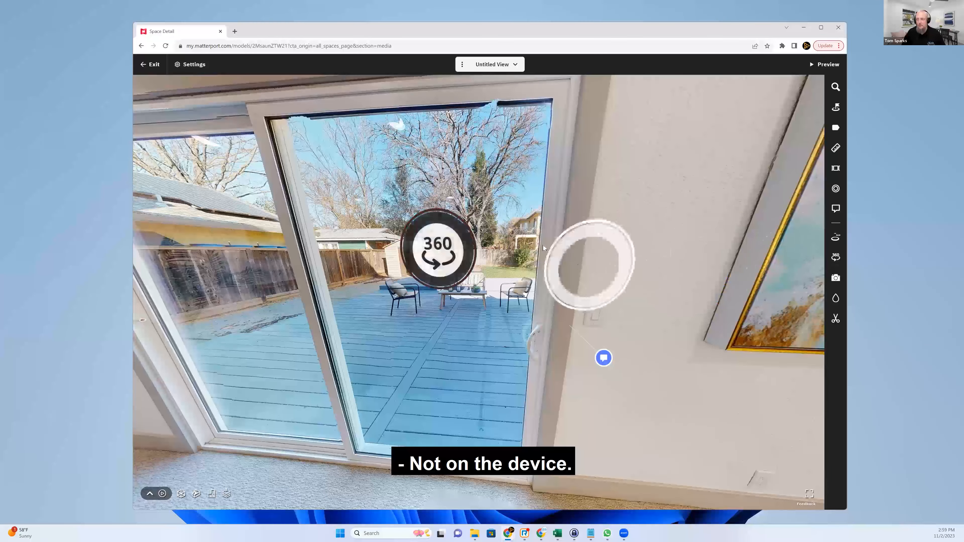
# - Show the space's 360 views and locate their pins on the Floor 1 floor plan
pyautogui.click(836, 259)
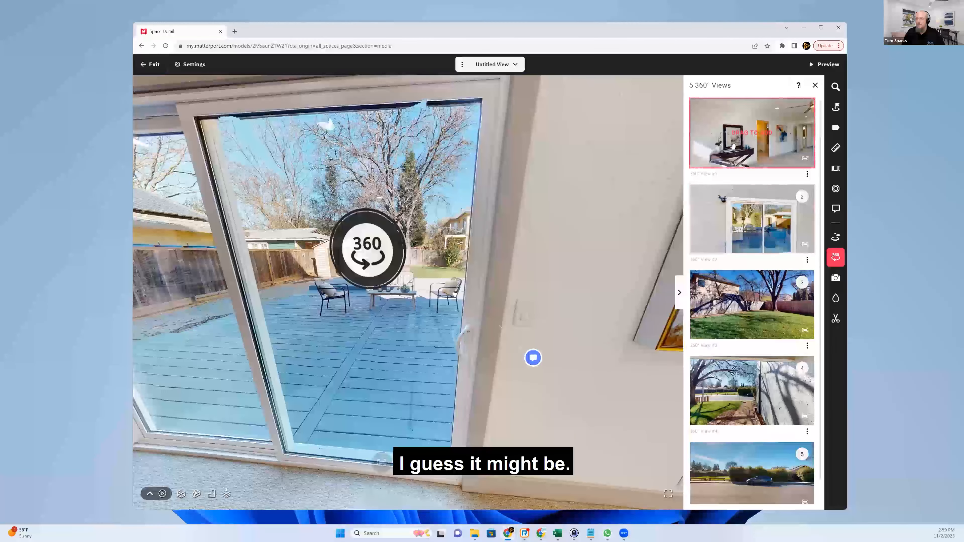
pyautogui.click(807, 174)
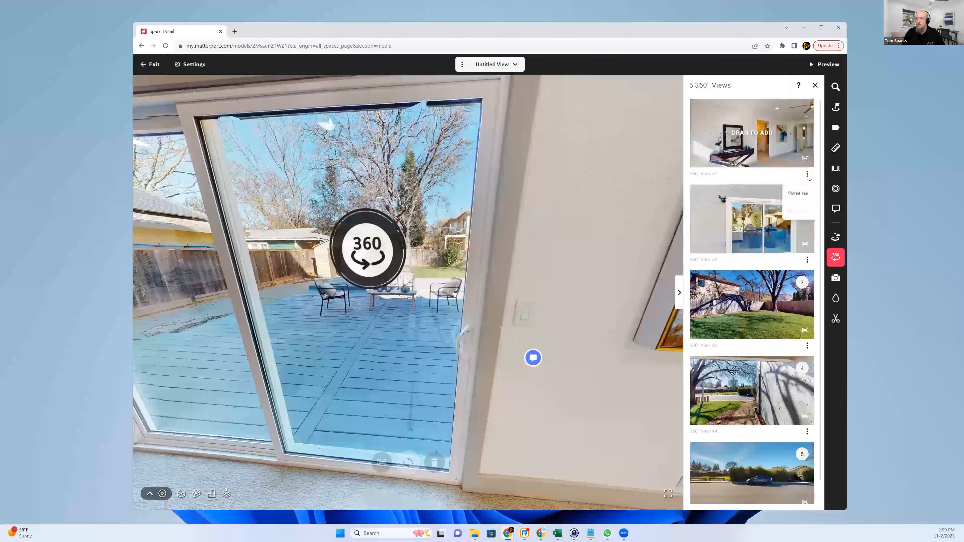
pyautogui.click(760, 142)
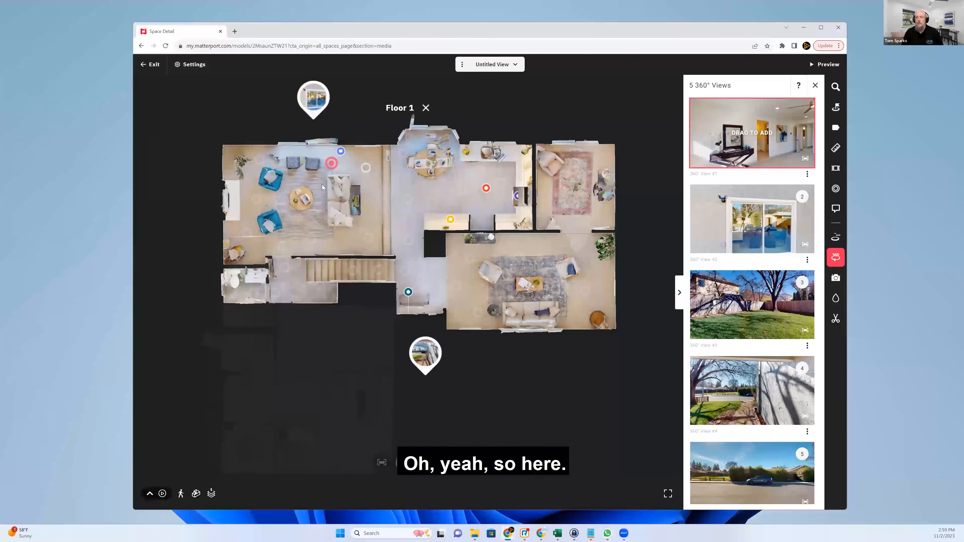
pyautogui.scroll(-5, 322, 187)
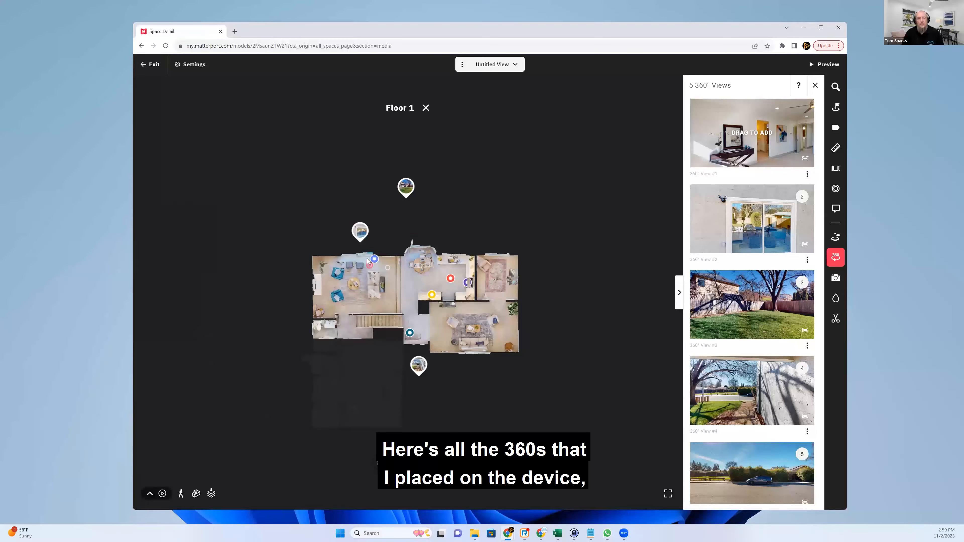
# - Nudge the pins of 360 View #2 and 360 View #3 slightly behind the house on the floor plan
pyautogui.moveTo(405, 192)
pyautogui.mouseDown()
pyautogui.moveTo(430, 196)
pyautogui.moveTo(383, 195)
pyautogui.moveTo(411, 193)
pyautogui.mouseUp()
pyautogui.click(403, 215)
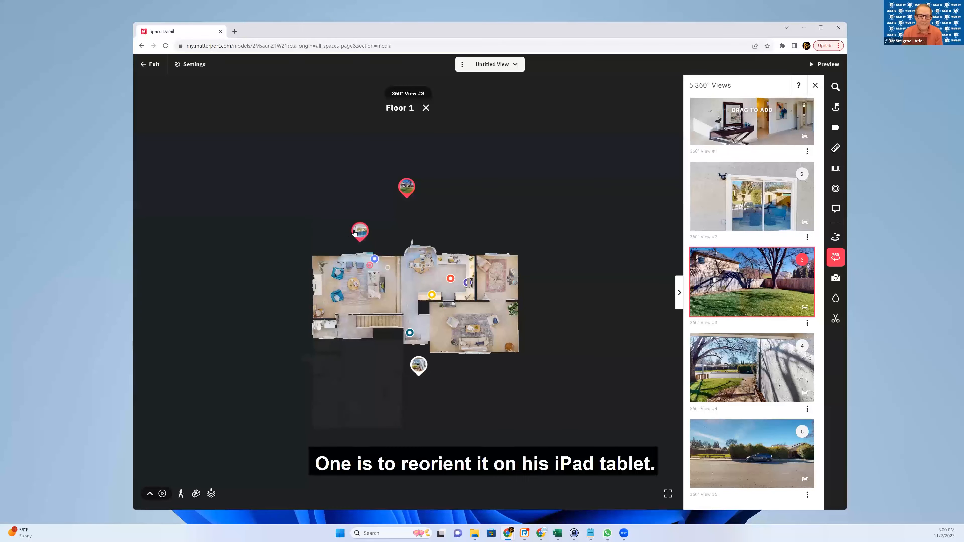
pyautogui.moveTo(359, 230); pyautogui.dragTo(367, 224)
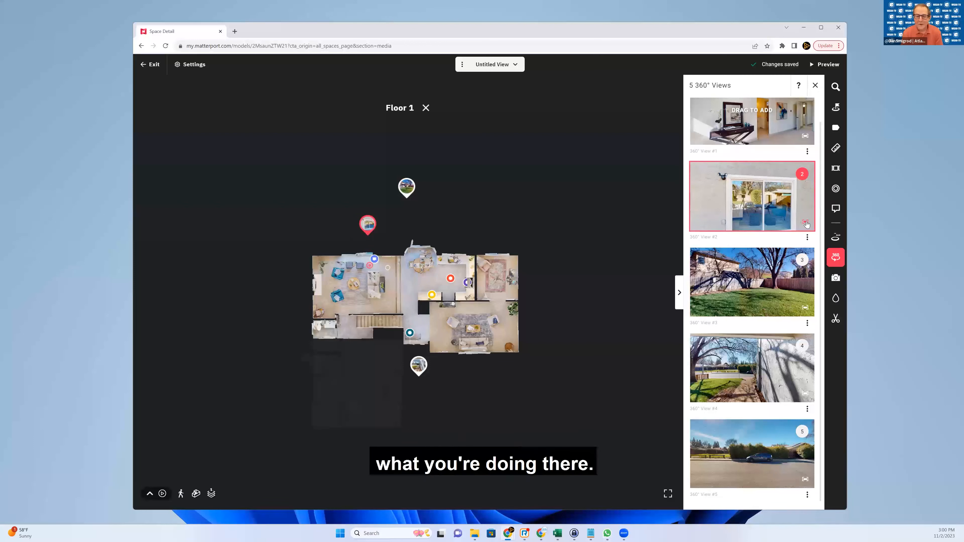
pyautogui.click(408, 188)
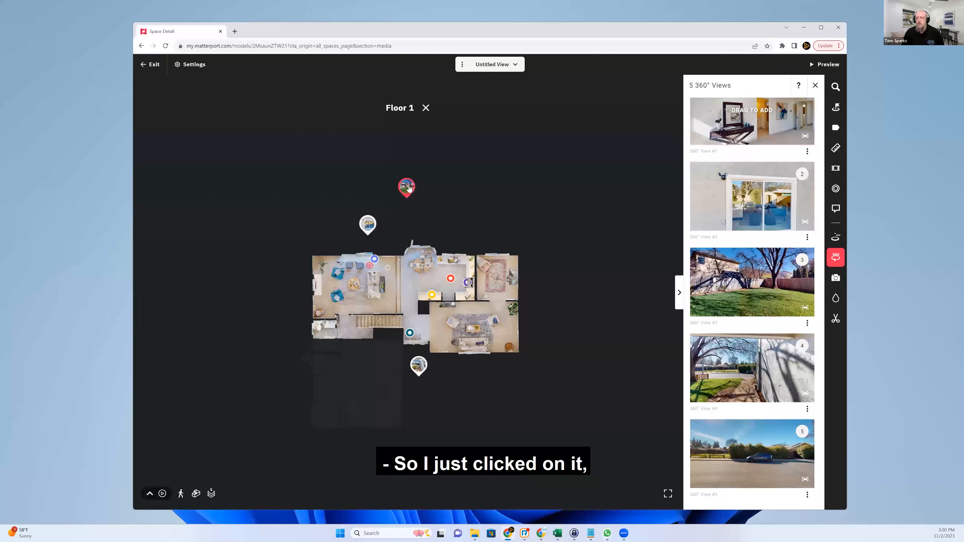
pyautogui.moveTo(410, 189)
pyautogui.mouseDown()
pyautogui.moveTo(442, 194)
pyautogui.moveTo(391, 191)
pyautogui.moveTo(408, 189)
pyautogui.mouseUp()
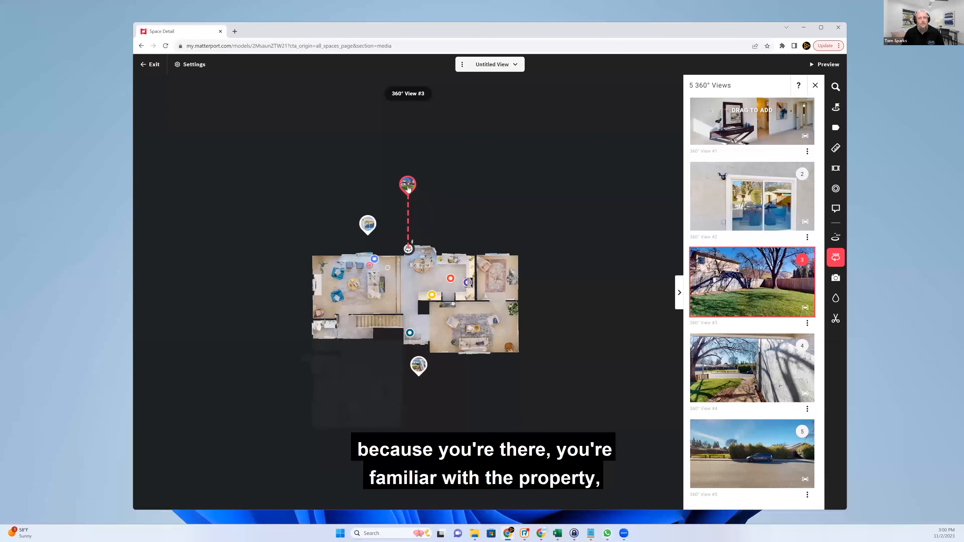
pyautogui.moveTo(408, 189); pyautogui.dragTo(408, 189)
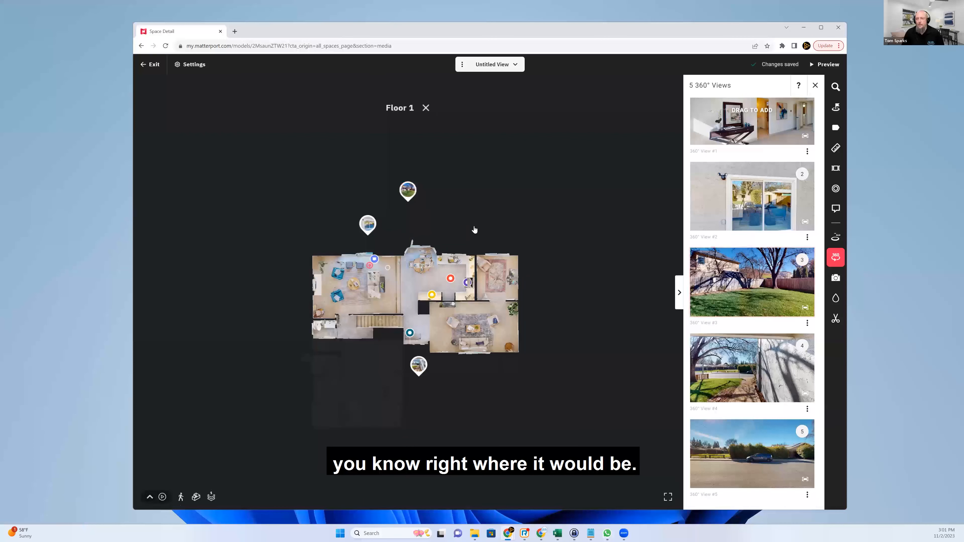
# - Enter 360 View #3, look around the backyard, and move to 360 View #2 on the deck to examine the surroundings
pyautogui.click(806, 309)
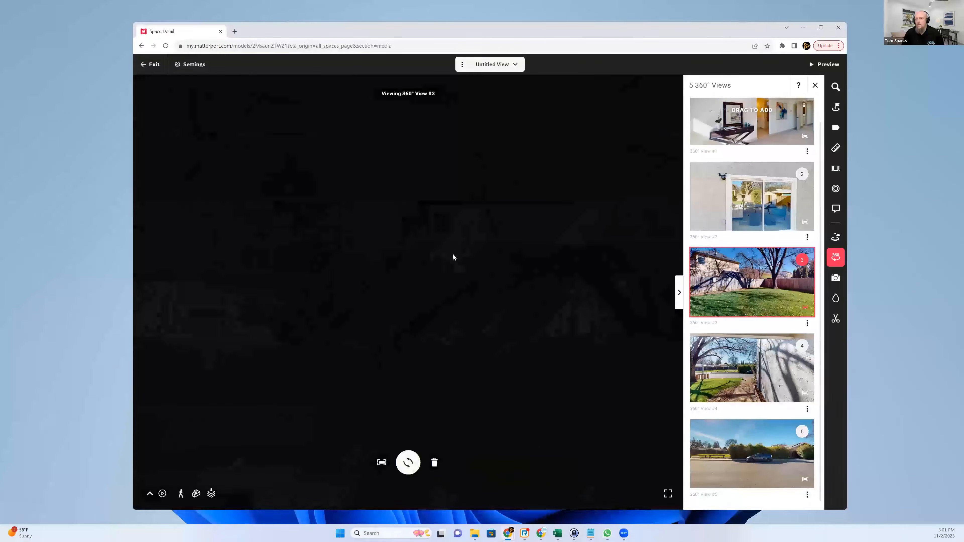
pyautogui.moveTo(453, 256); pyautogui.dragTo(403, 319)
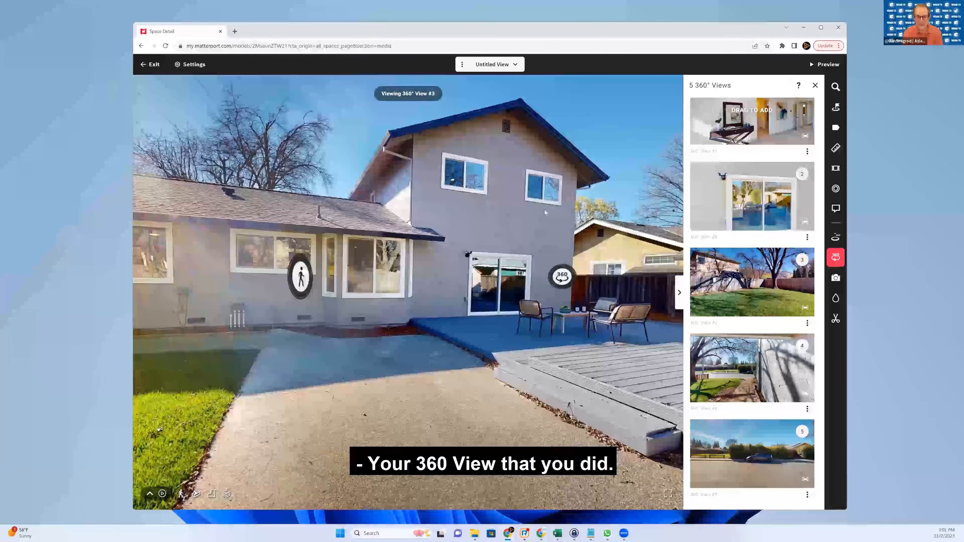
pyautogui.moveTo(545, 212); pyautogui.dragTo(353, 231)
pyautogui.moveTo(407, 262); pyautogui.dragTo(413, 178)
pyautogui.click(417, 263)
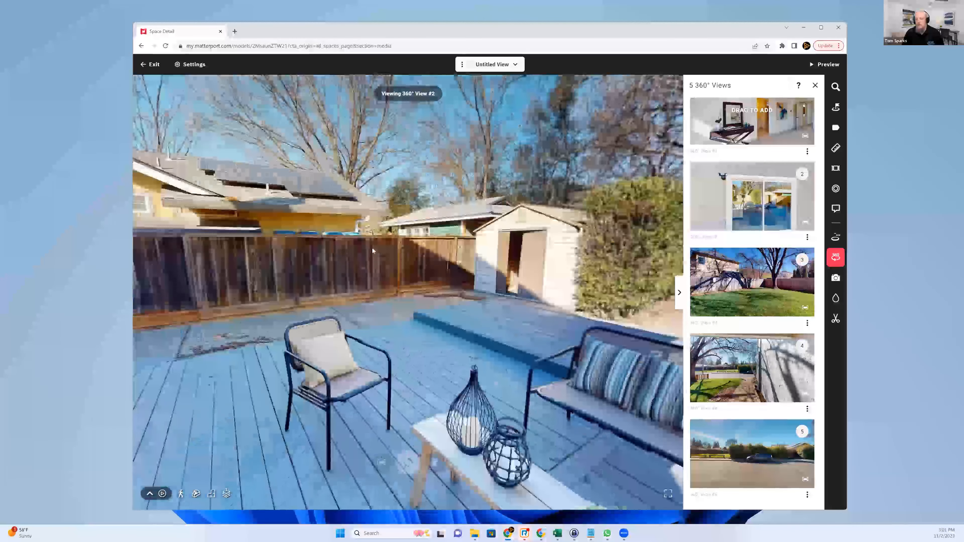
pyautogui.moveTo(622, 177); pyautogui.dragTo(141, 277)
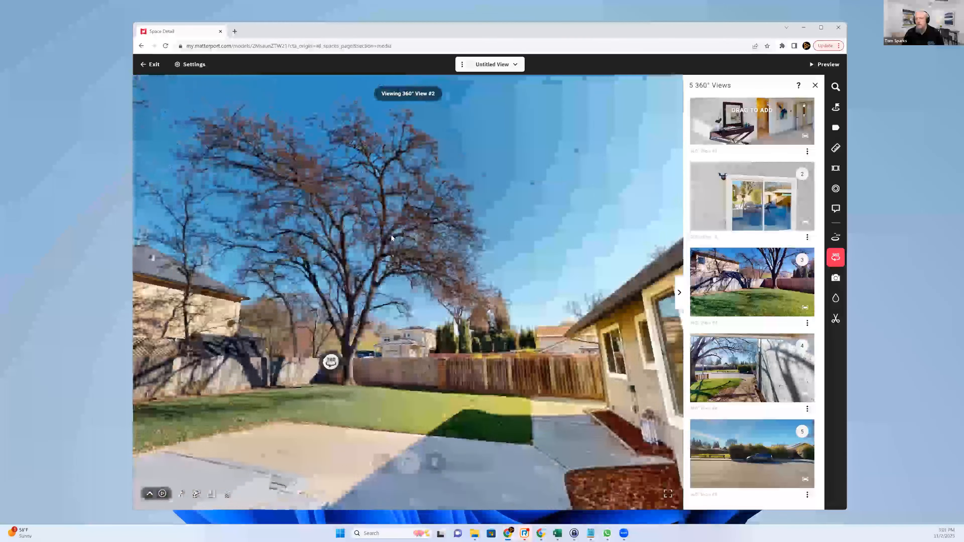
pyautogui.moveTo(456, 243); pyautogui.dragTo(603, 259)
pyautogui.click(807, 237)
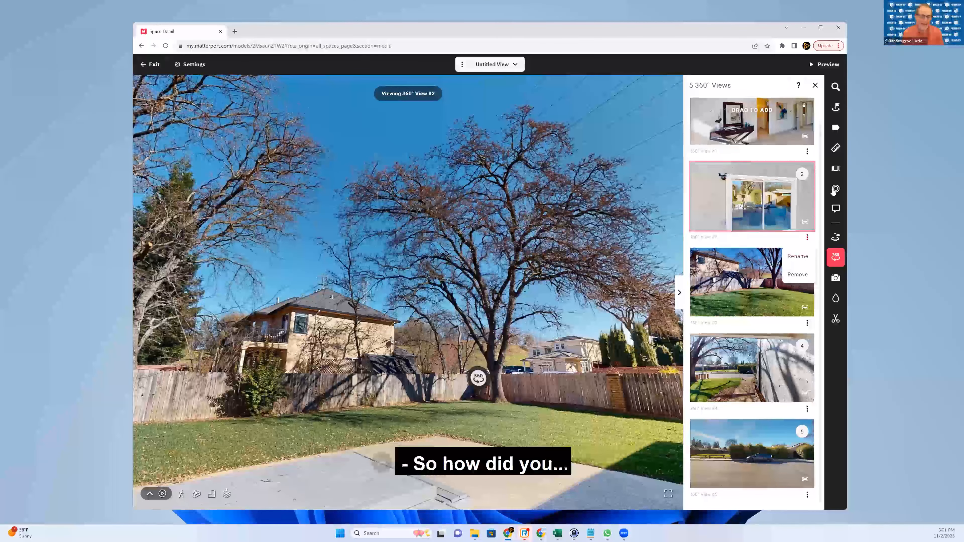
# - Leave 360 View #2, close the 360 views list, and reopen the Pro2 Unedited space for editing
pyautogui.click(196, 493)
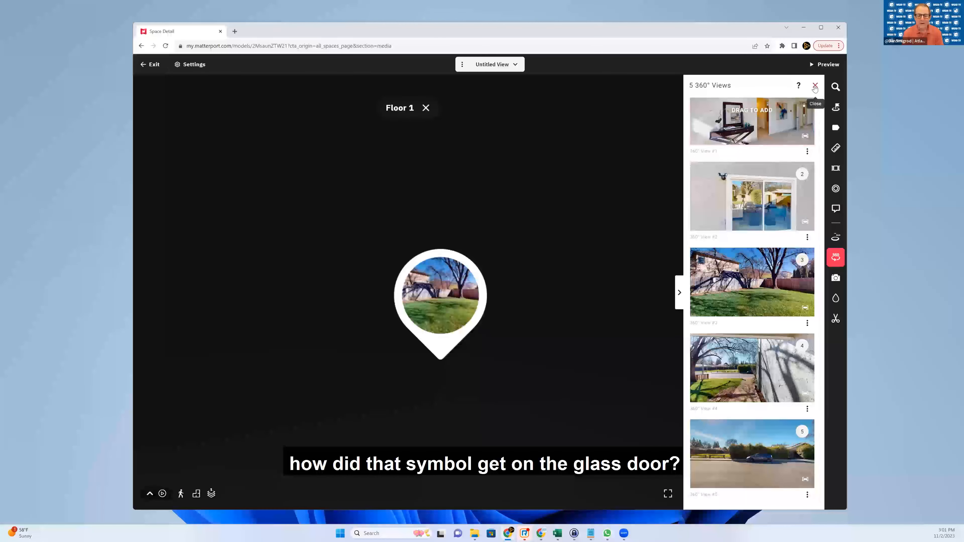
pyautogui.click(815, 87)
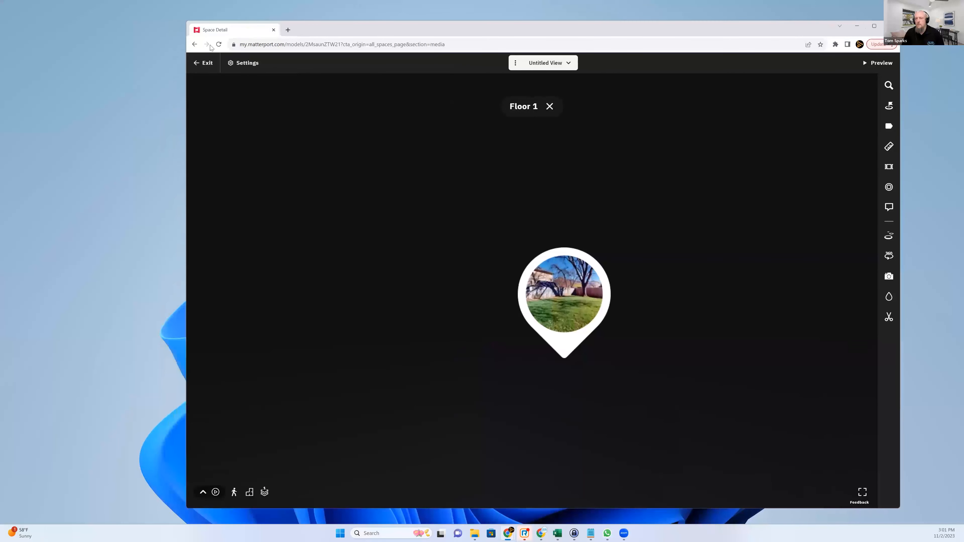
pyautogui.click(195, 44)
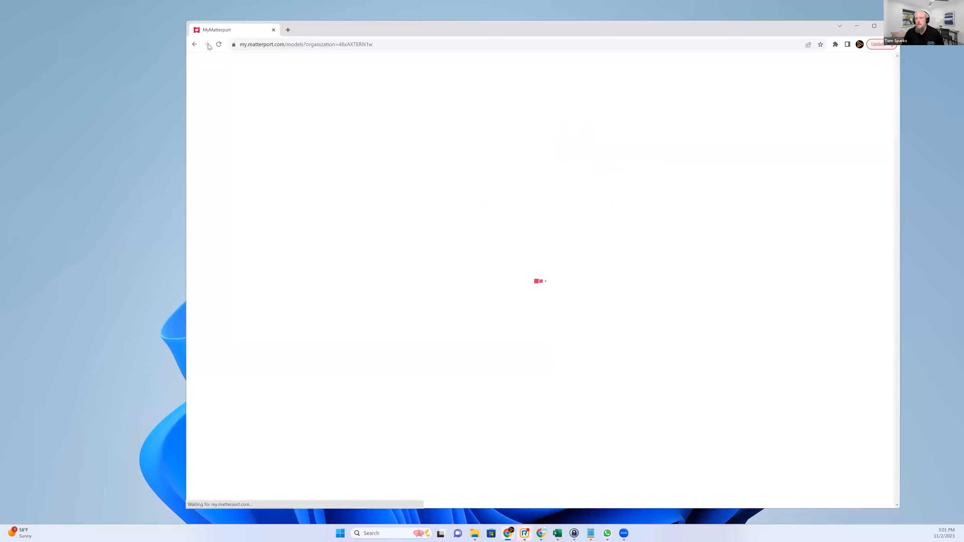
pyautogui.click(517, 442)
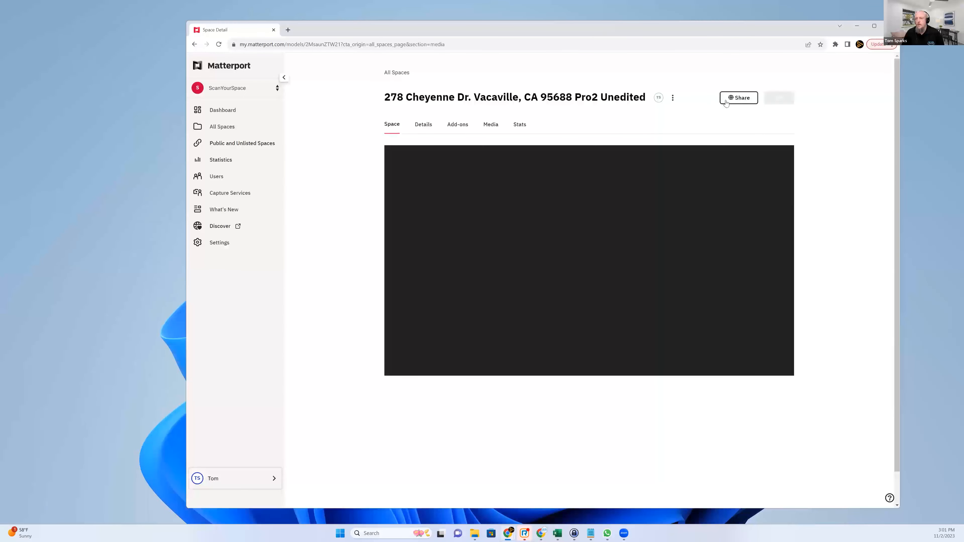
pyautogui.click(779, 98)
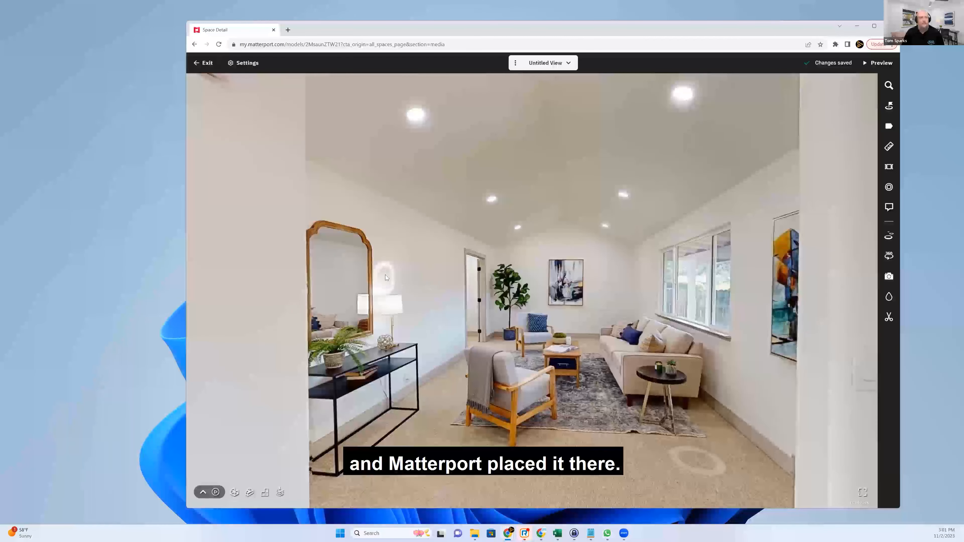
# - Walk from the living room entrance toward the dining area and examine the 360 markers on the sliding door and bay window
pyautogui.moveTo(385, 275); pyautogui.dragTo(591, 222)
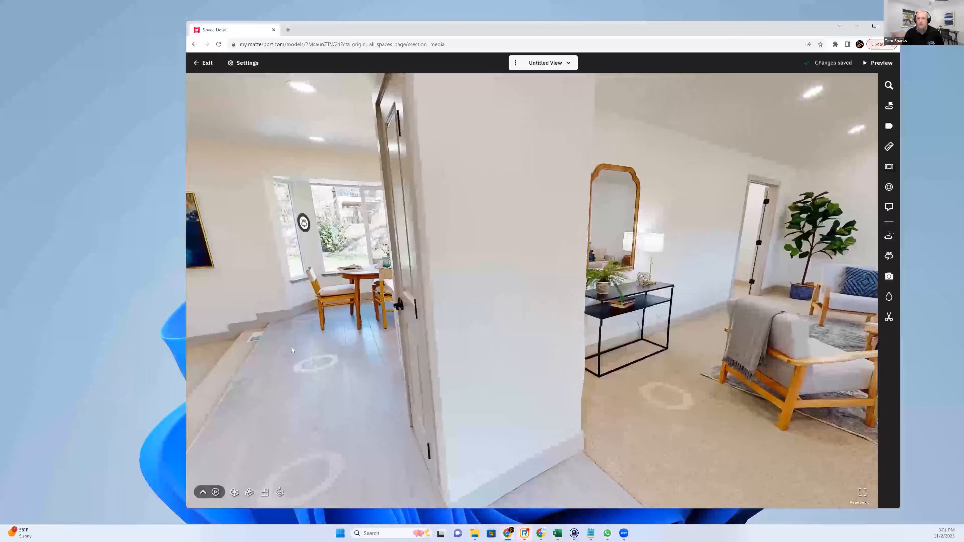
pyautogui.click(292, 348)
pyautogui.moveTo(243, 314); pyautogui.dragTo(372, 327)
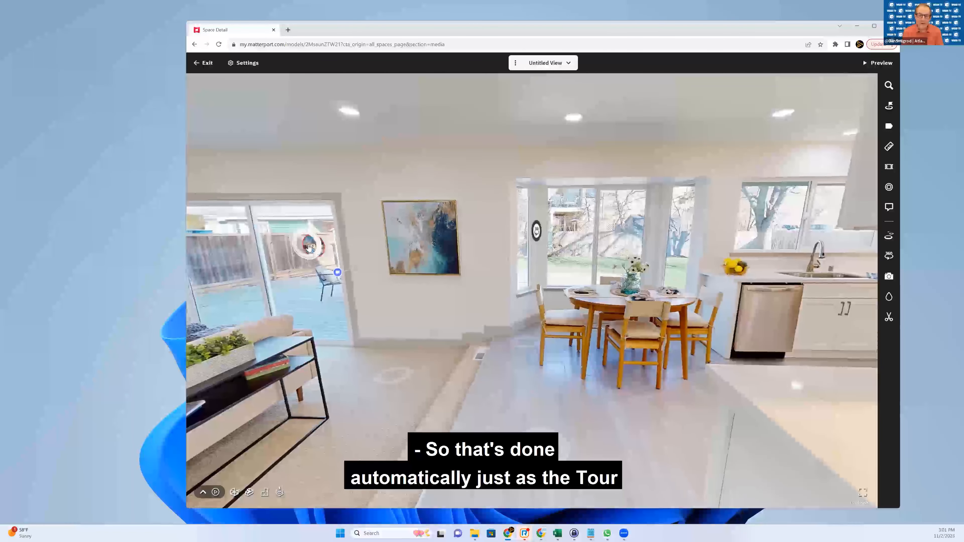
pyautogui.click(521, 320)
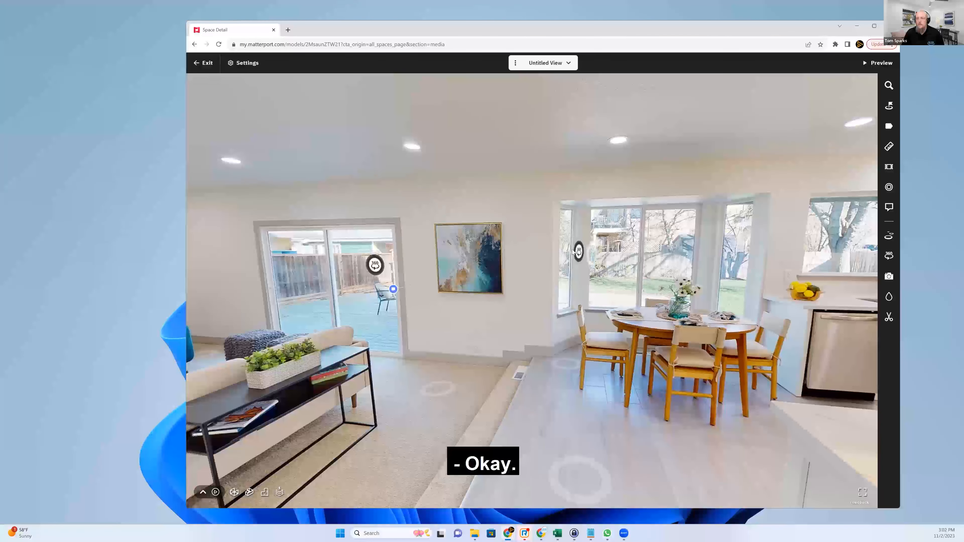
pyautogui.click(502, 284)
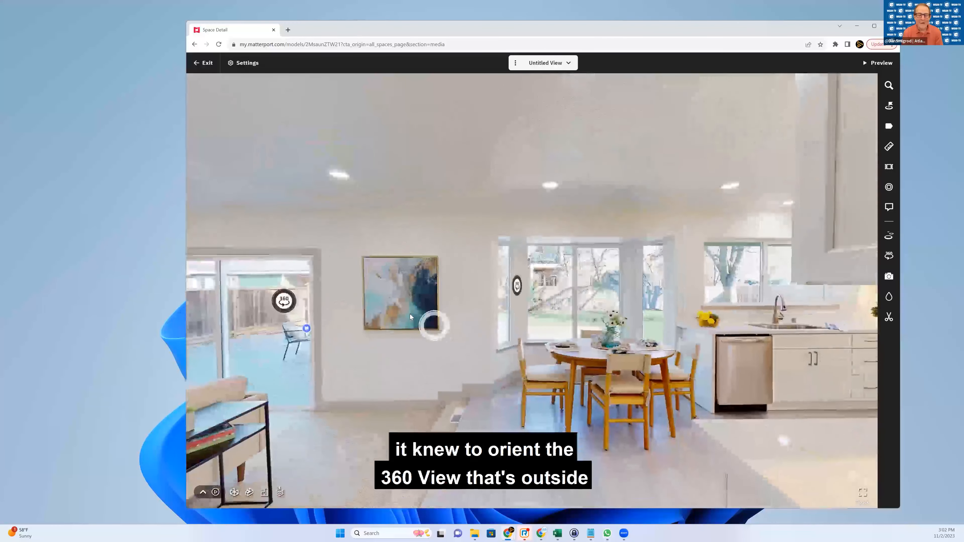
pyautogui.click(395, 423)
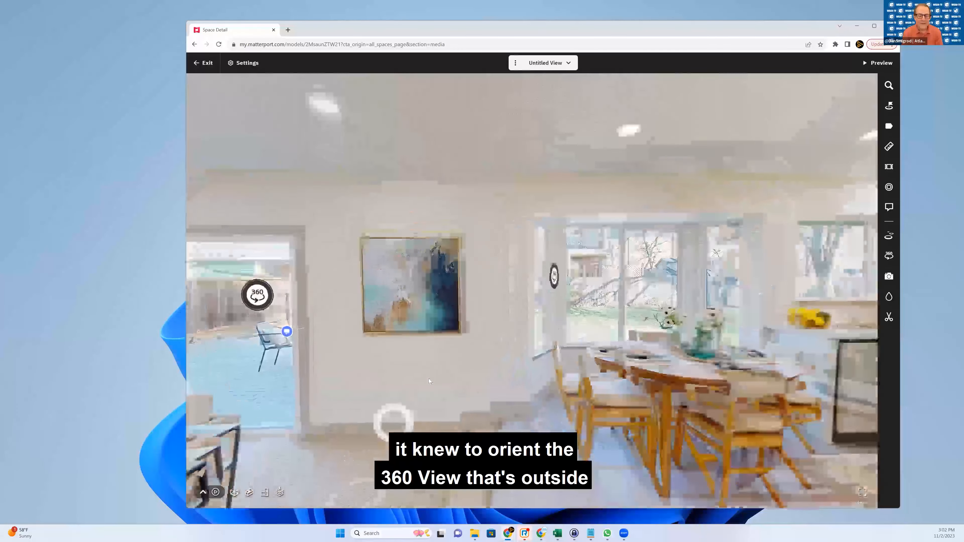
# - Examine the 360 marker on the family room's sliding glass door, and return to the bay window marker beside the dining table
pyautogui.moveTo(492, 380); pyautogui.dragTo(592, 352)
pyautogui.moveTo(288, 403); pyautogui.dragTo(425, 380)
pyautogui.moveTo(353, 353); pyautogui.dragTo(468, 309)
pyautogui.click(469, 310)
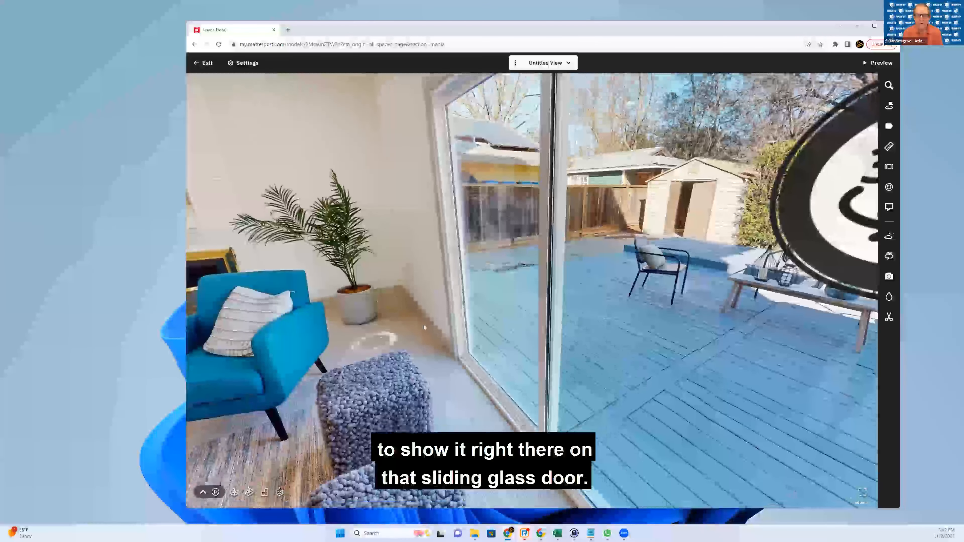
pyautogui.moveTo(417, 327); pyautogui.dragTo(287, 366)
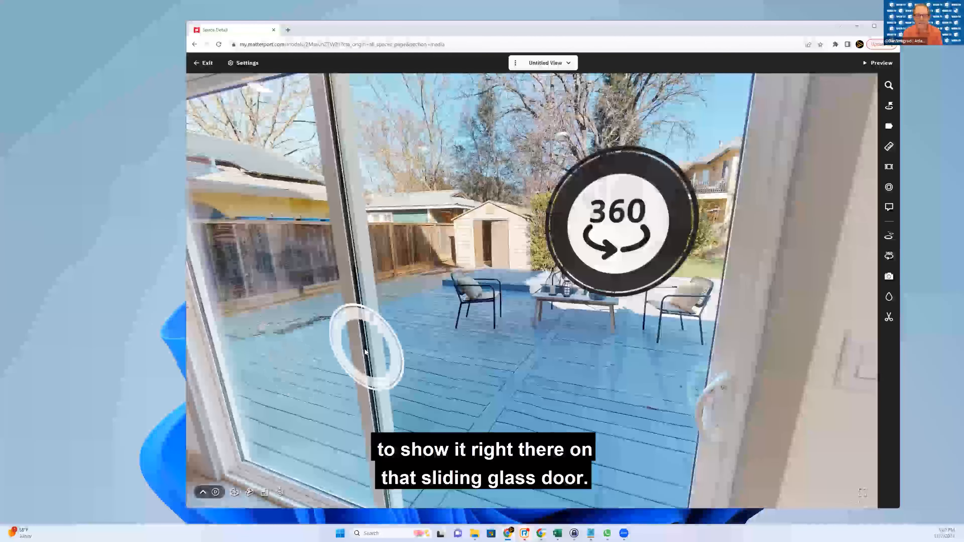
pyautogui.moveTo(364, 351); pyautogui.dragTo(303, 358)
pyautogui.moveTo(766, 302); pyautogui.dragTo(531, 330)
pyautogui.click(777, 401)
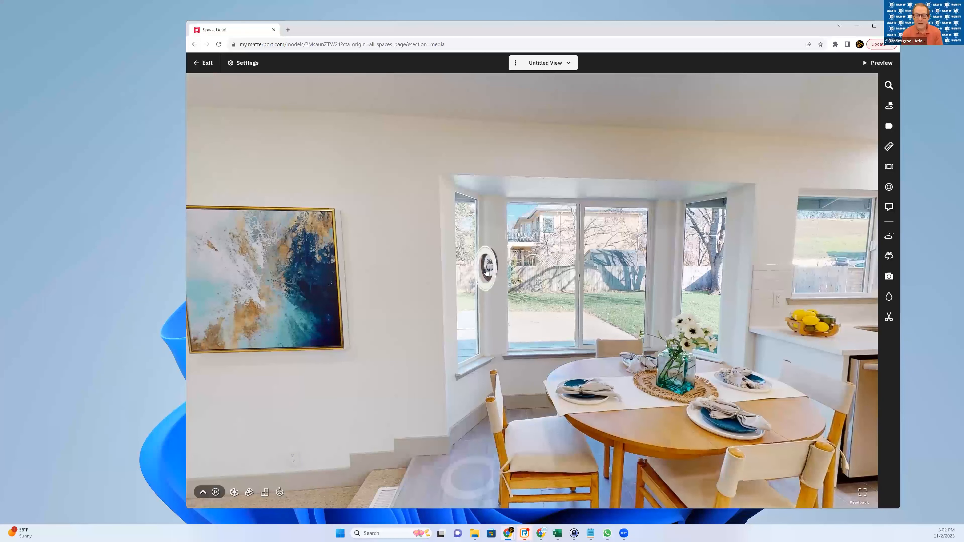
# - Move the 360 View #3 pin on the Floor 1 plan from behind the dining area to behind the office
pyautogui.click(888, 257)
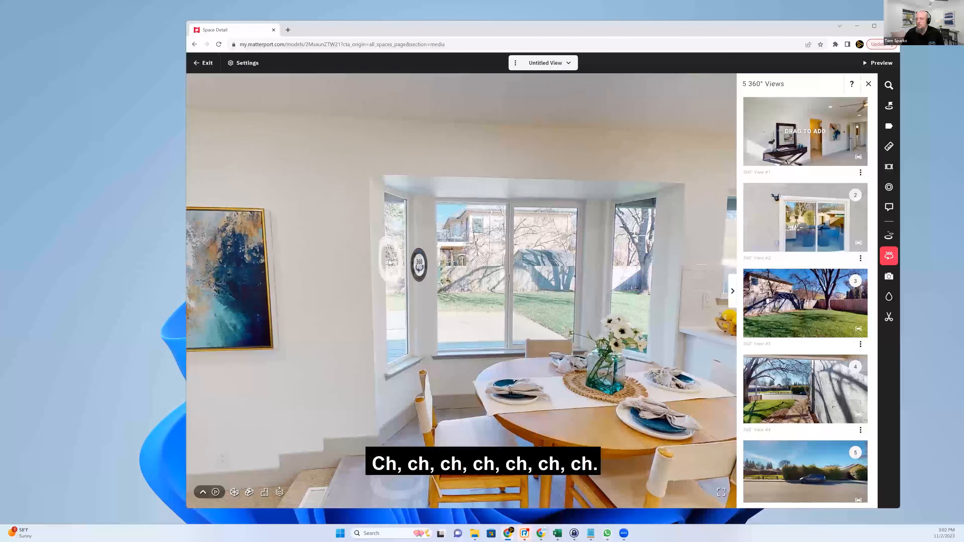
pyautogui.click(236, 492)
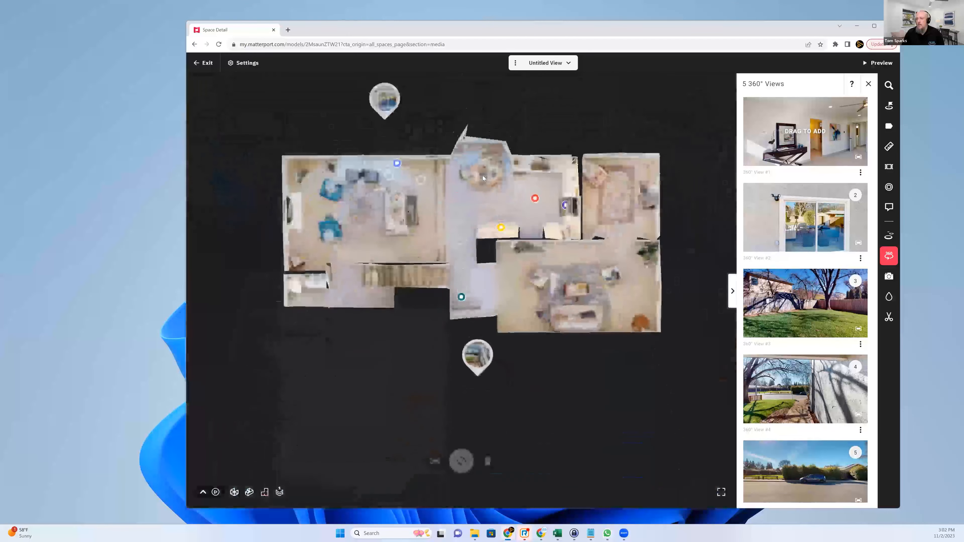
pyautogui.scroll(-5, 479, 179)
pyautogui.scroll(3, 485, 194)
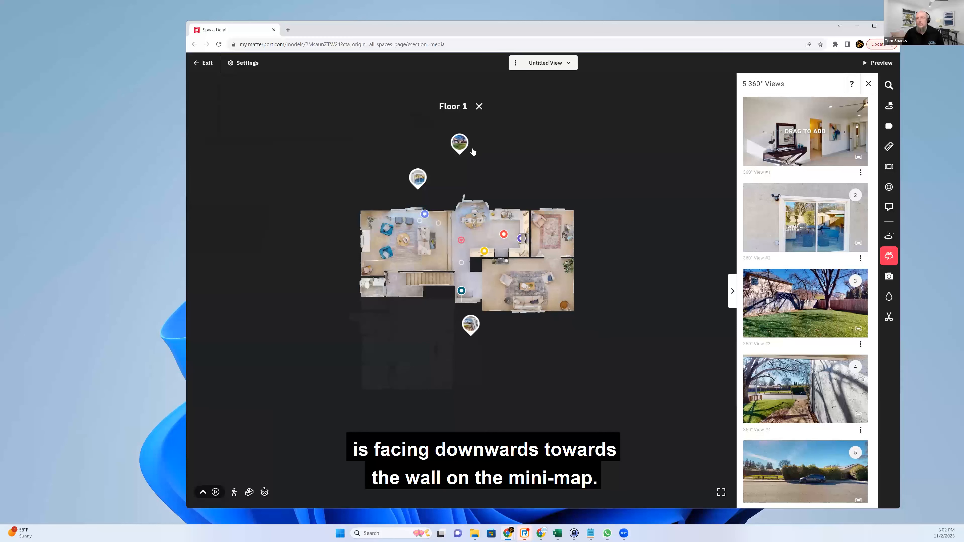
pyautogui.moveTo(460, 145); pyautogui.dragTo(551, 154)
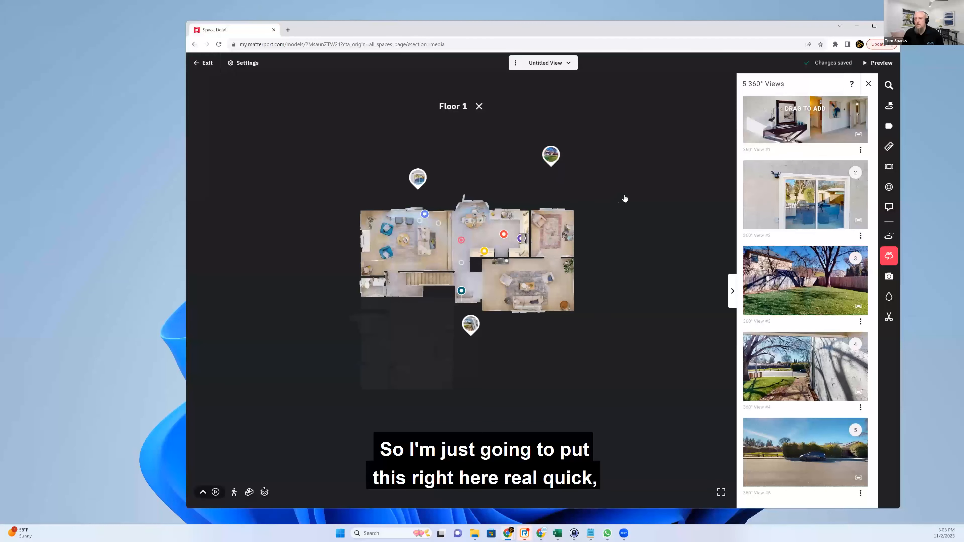
# - Exit the editor, go through the dollhouse to the office to check the window's 360 marker, and reopen the space for editing
pyautogui.click(196, 64)
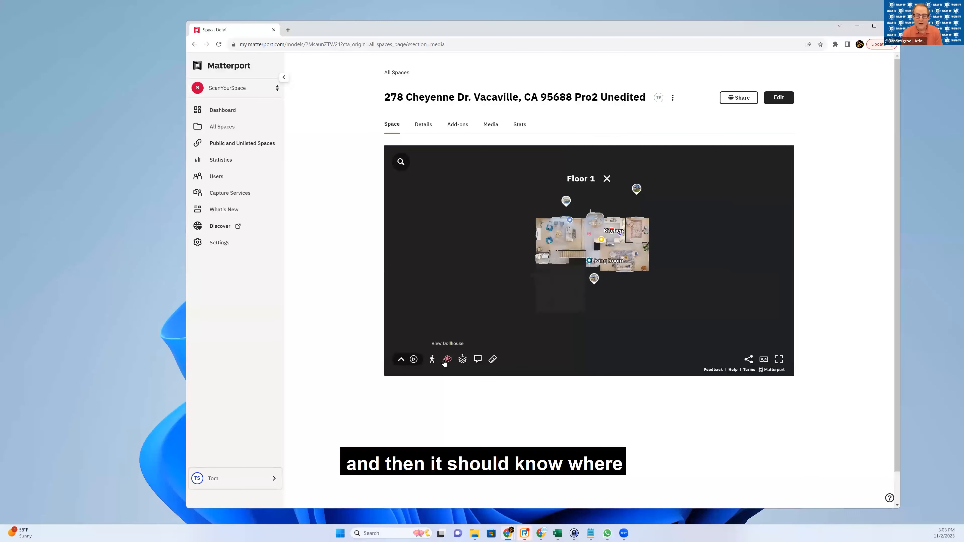
pyautogui.click(447, 359)
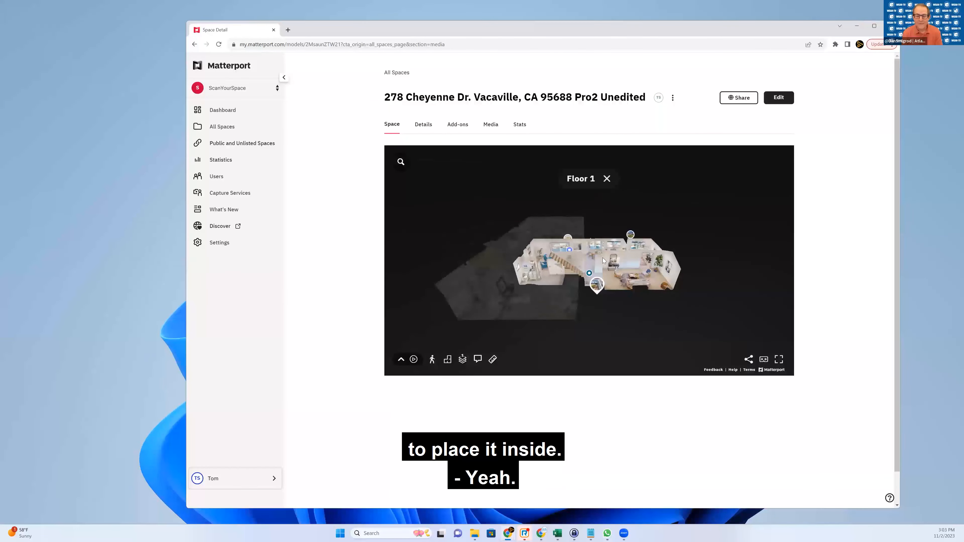
pyautogui.click(602, 258)
pyautogui.moveTo(565, 237); pyautogui.dragTo(682, 304)
pyautogui.click(496, 238)
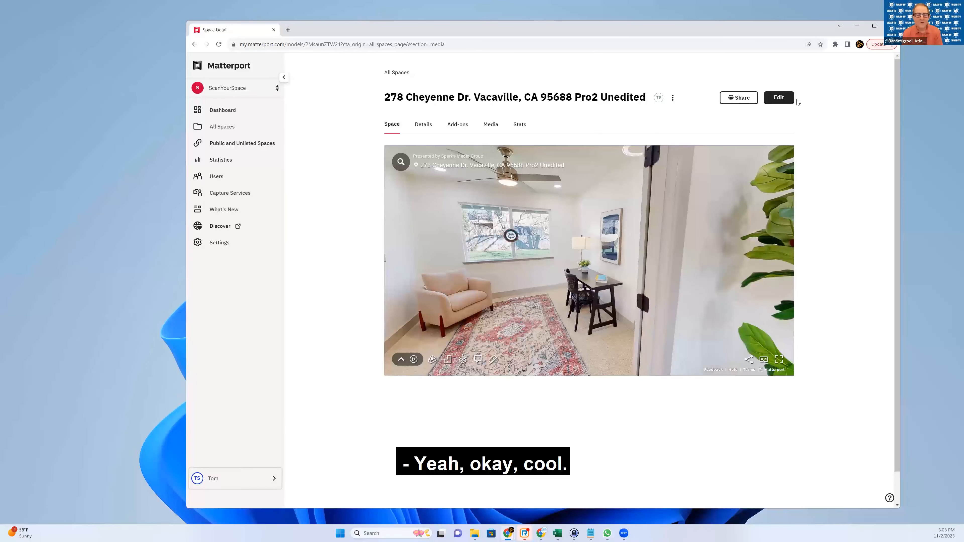
pyautogui.click(785, 100)
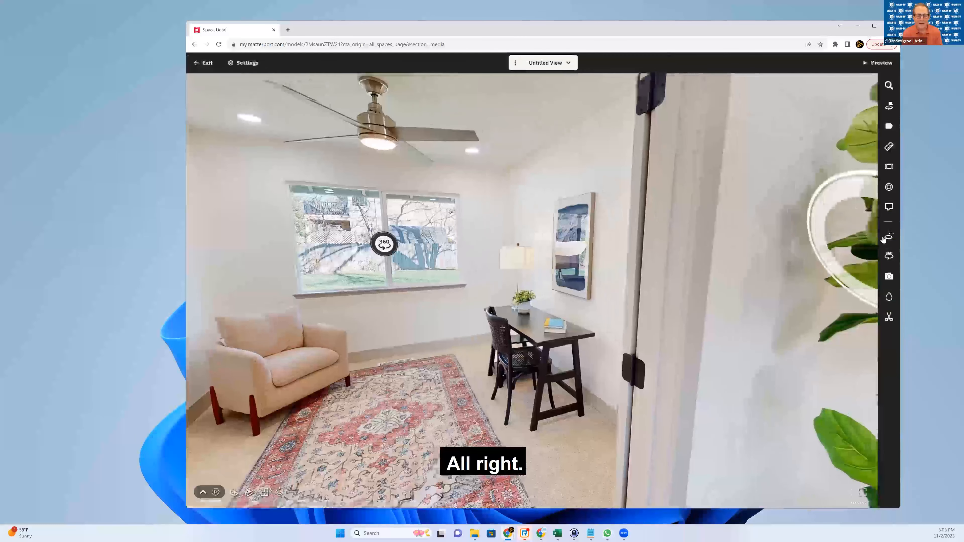
# - Move the 360 View #3 pin on the Floor 1 plan back behind the dining area and exit the editor
pyautogui.click(889, 255)
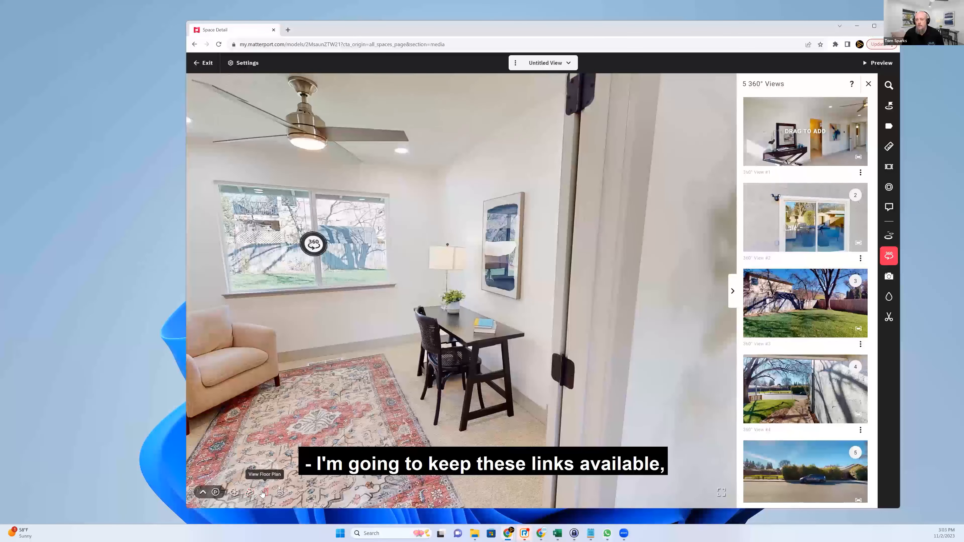
pyautogui.click(263, 492)
pyautogui.scroll(-5, 531, 232)
pyautogui.moveTo(546, 159); pyautogui.dragTo(469, 154)
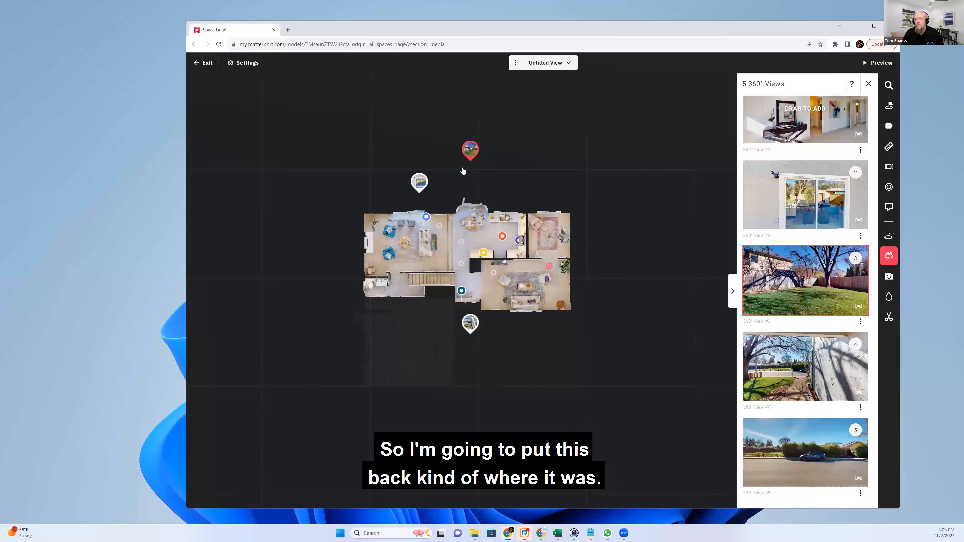
pyautogui.click(203, 67)
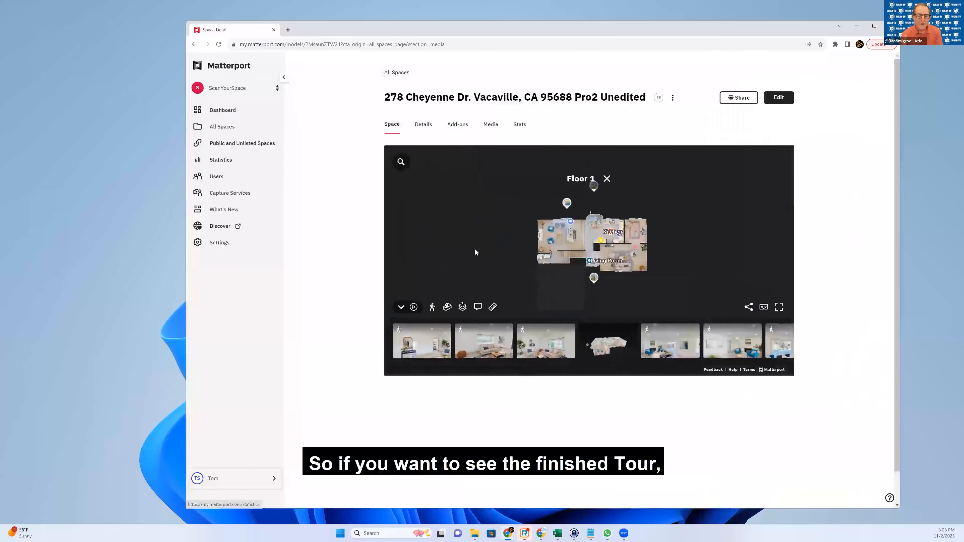
# - Reopen the space for editing in dollhouse view, and choose to keep waiting for the unresponsive page
pyautogui.click(767, 99)
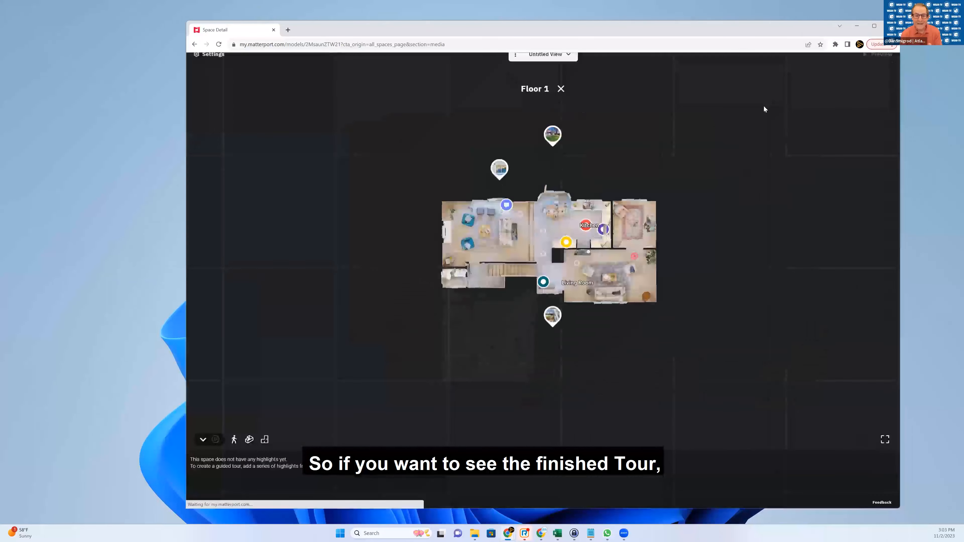
pyautogui.click(252, 440)
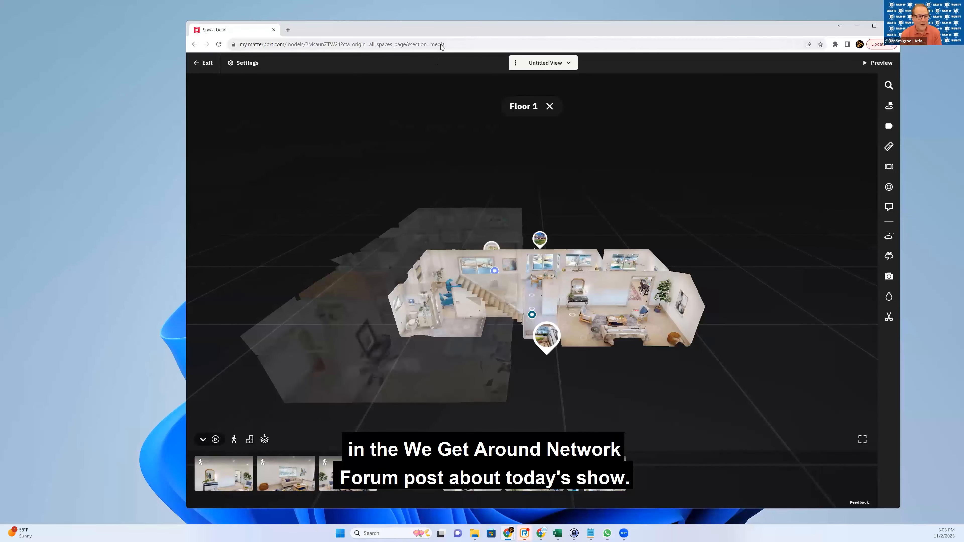
pyautogui.moveTo(466, 33); pyautogui.dragTo(441, 44)
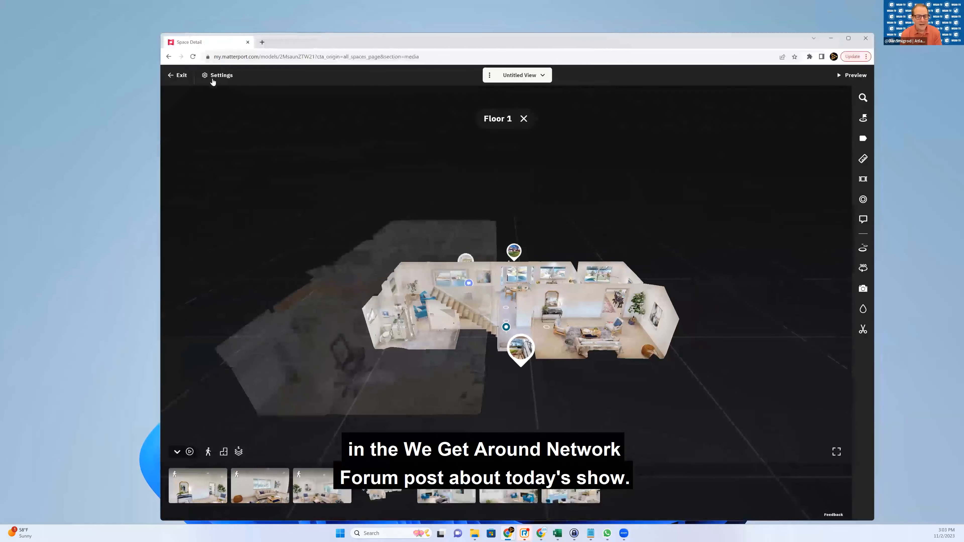
pyautogui.click(170, 57)
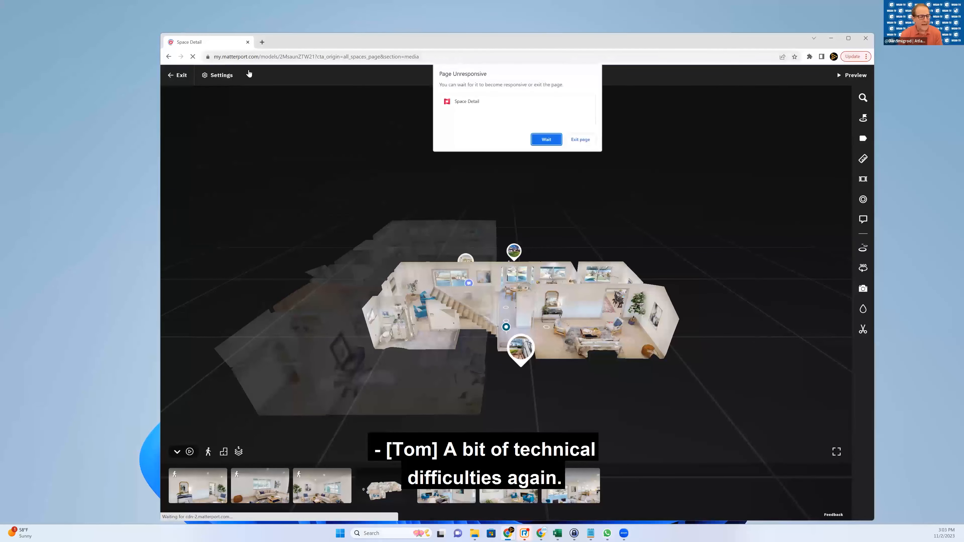
pyautogui.click(546, 140)
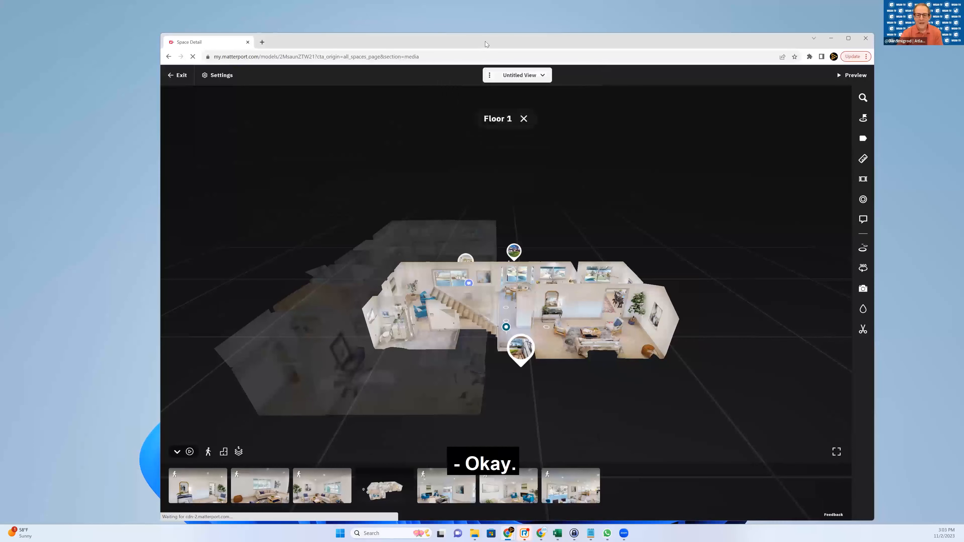
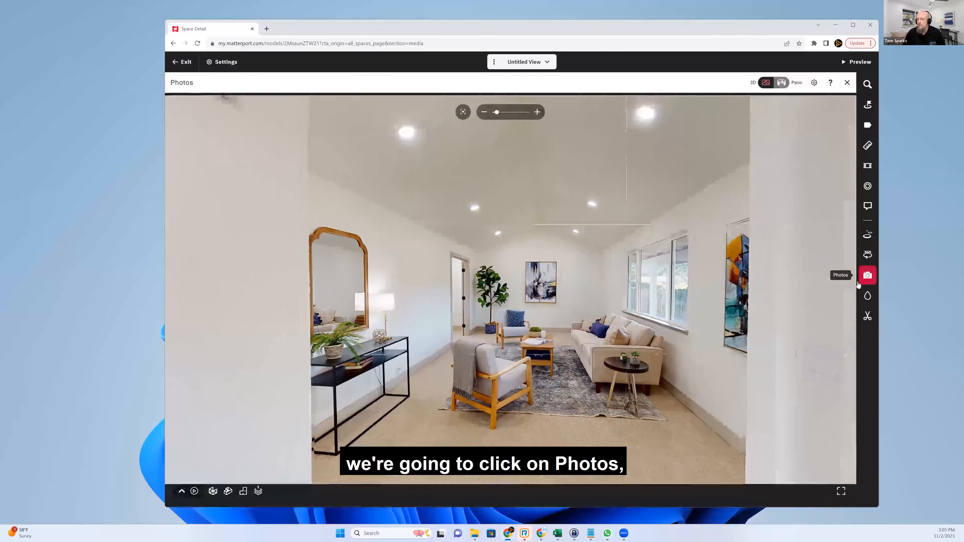
# - Zoom in on the living room from its entrance and capture a 2D photo of the seating area
pyautogui.scroll(3, 628, 346)
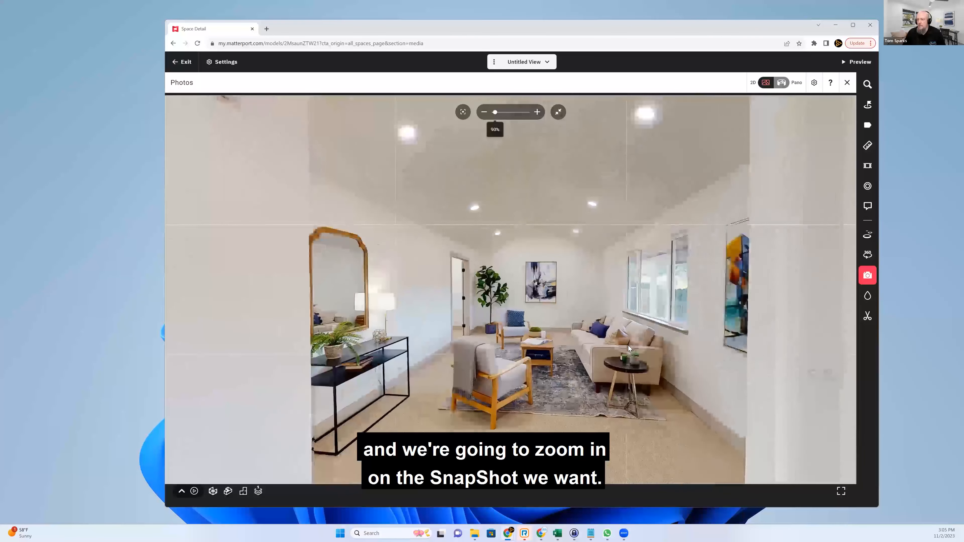
pyautogui.moveTo(613, 343); pyautogui.dragTo(587, 342)
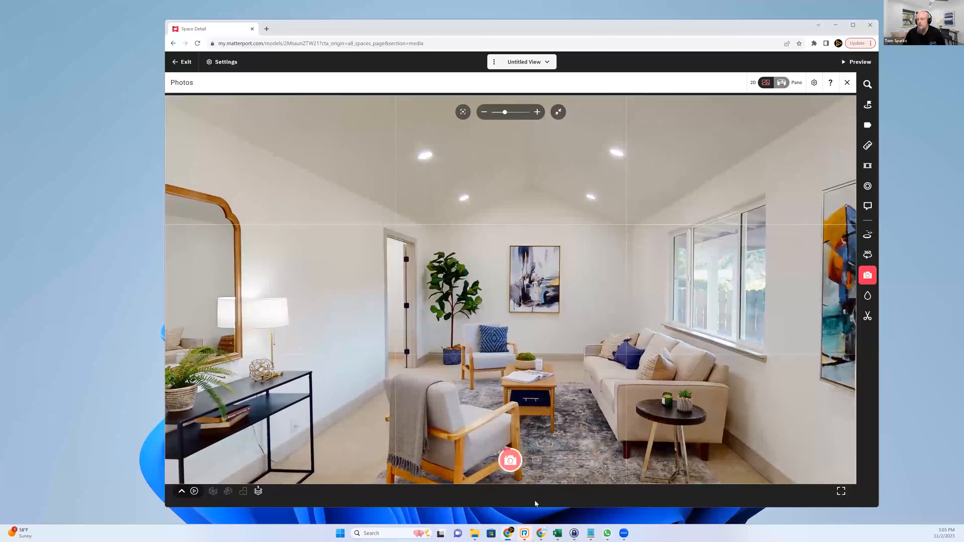
pyautogui.click(510, 460)
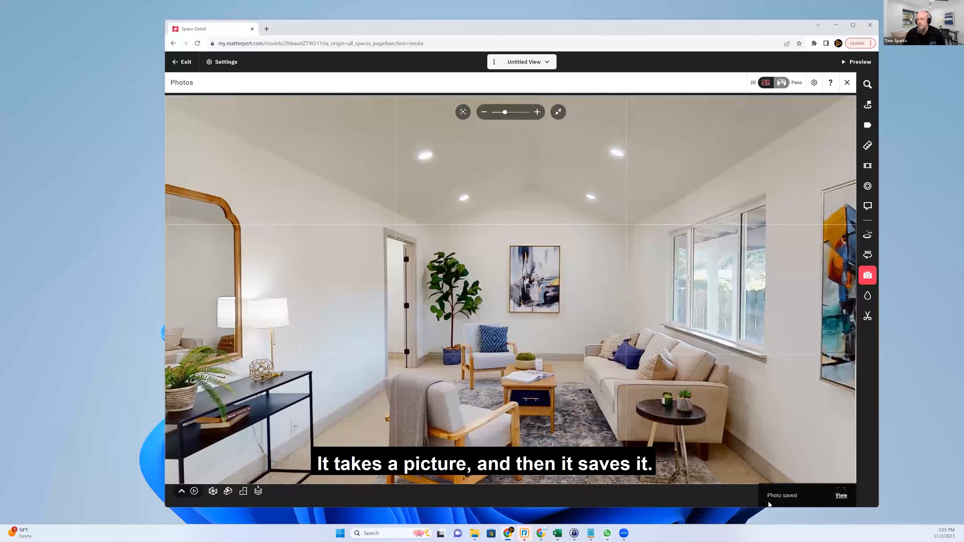
# - Walk into the living room, turn back toward the stairs, and capture a 2D photo framing the armchair and console table
pyautogui.click(583, 377)
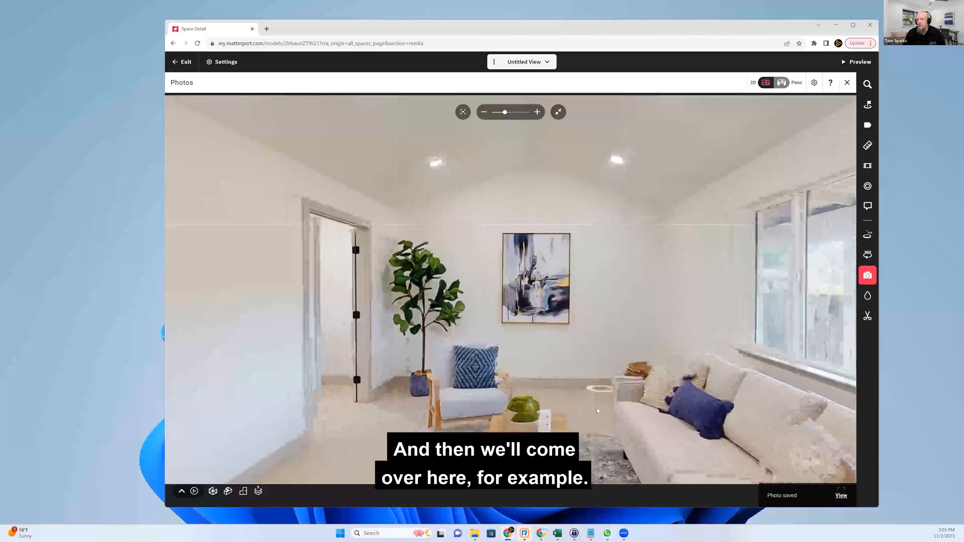
pyautogui.click(512, 390)
pyautogui.click(717, 360)
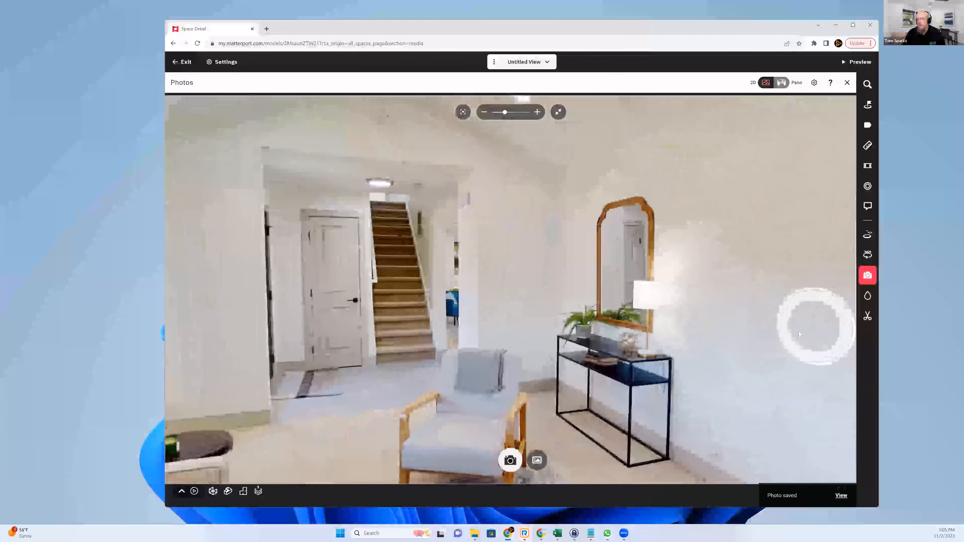
pyautogui.moveTo(799, 335); pyautogui.dragTo(774, 225)
pyautogui.scroll(3, 604, 313)
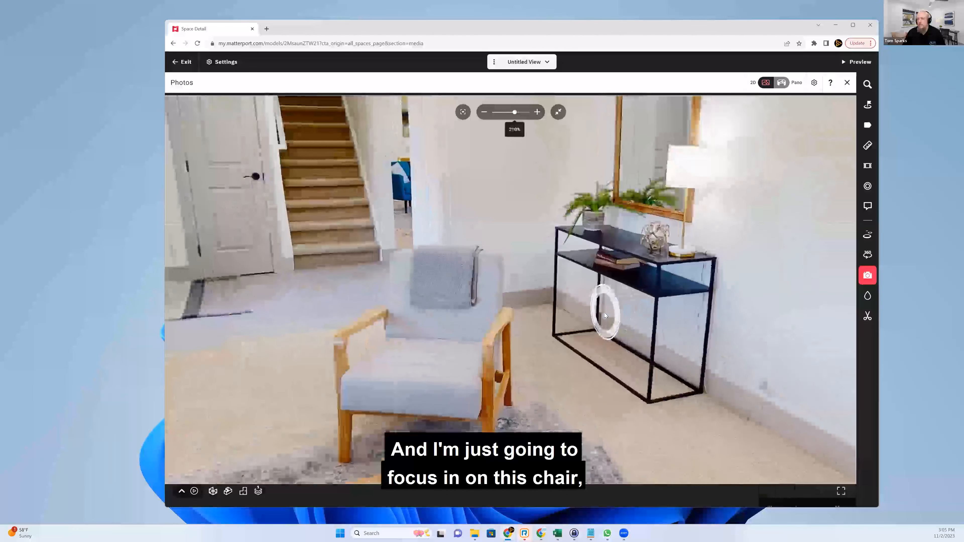
pyautogui.click(509, 461)
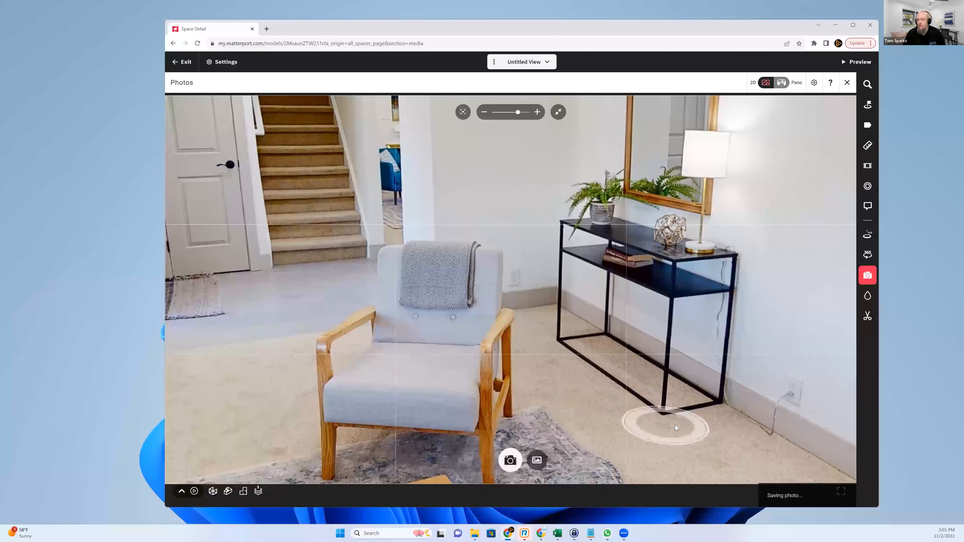
# - View the new armchair photo, browse the photo gallery, open its first photo, and close the gallery
pyautogui.click(841, 496)
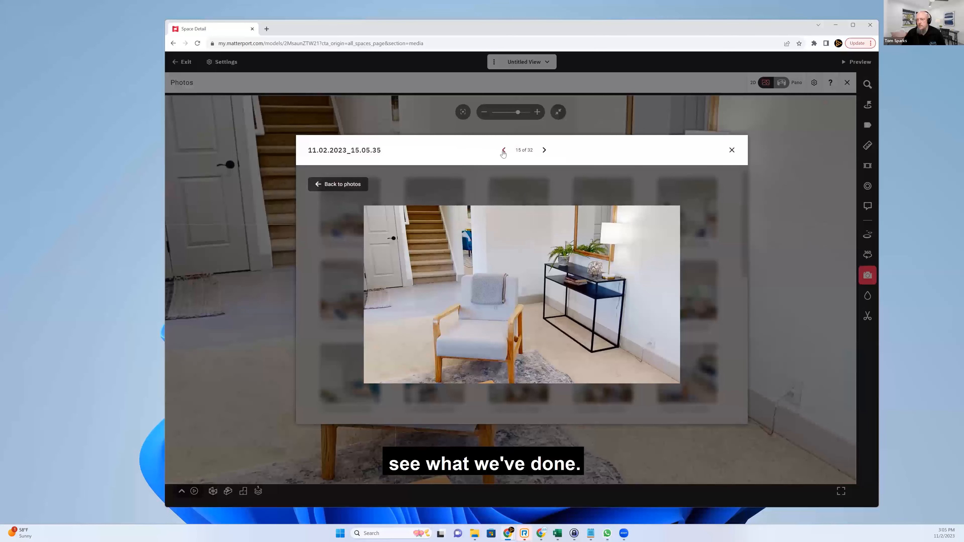
pyautogui.click(544, 150)
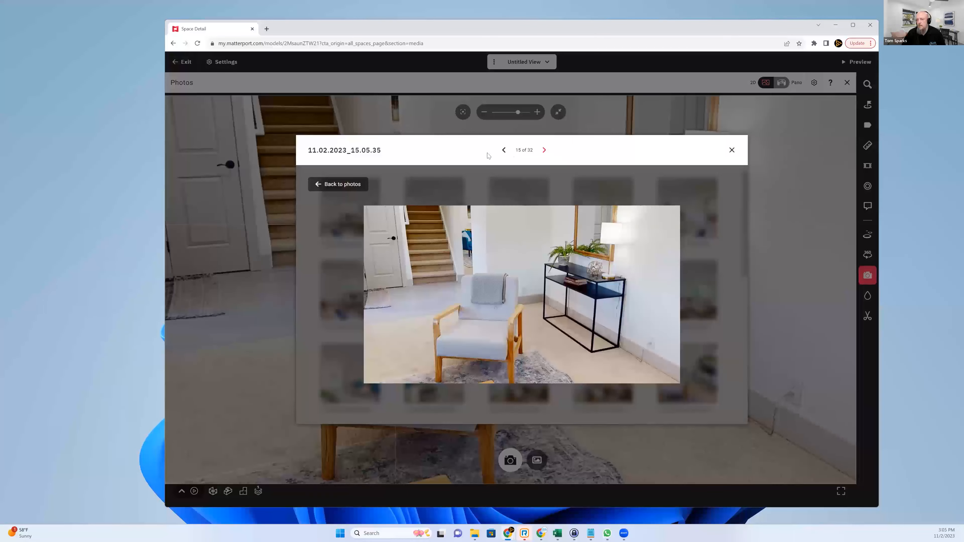
pyautogui.click(329, 185)
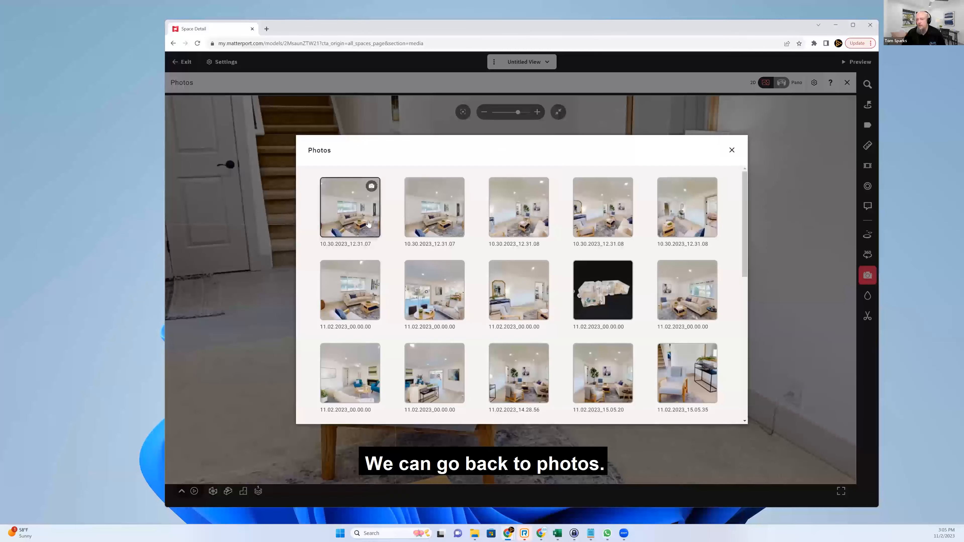
pyautogui.scroll(-6, 554, 308)
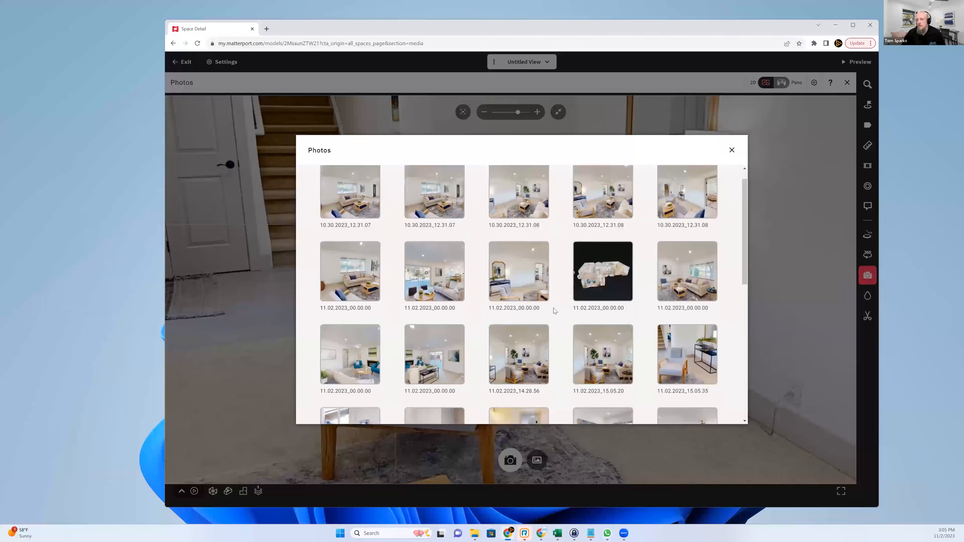
pyautogui.scroll(6, 554, 309)
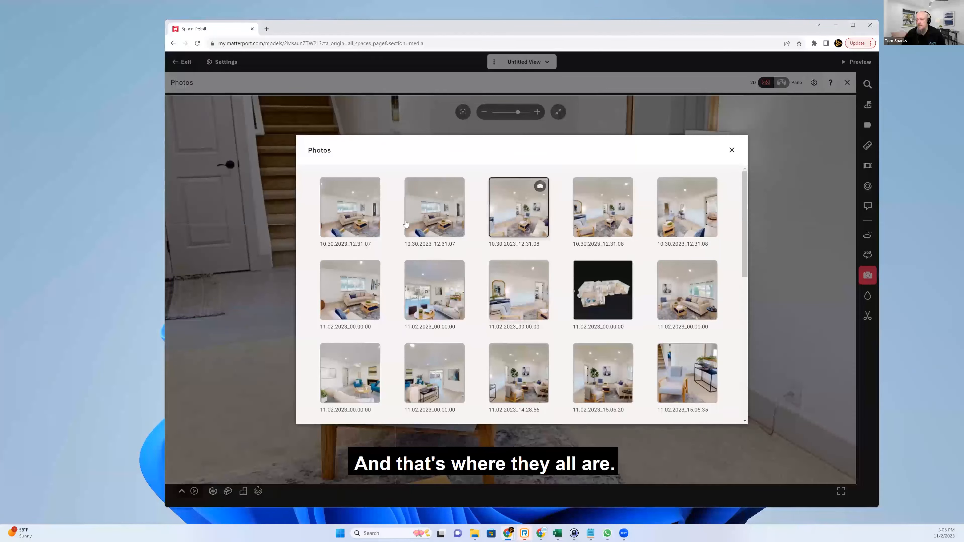
pyautogui.click(360, 217)
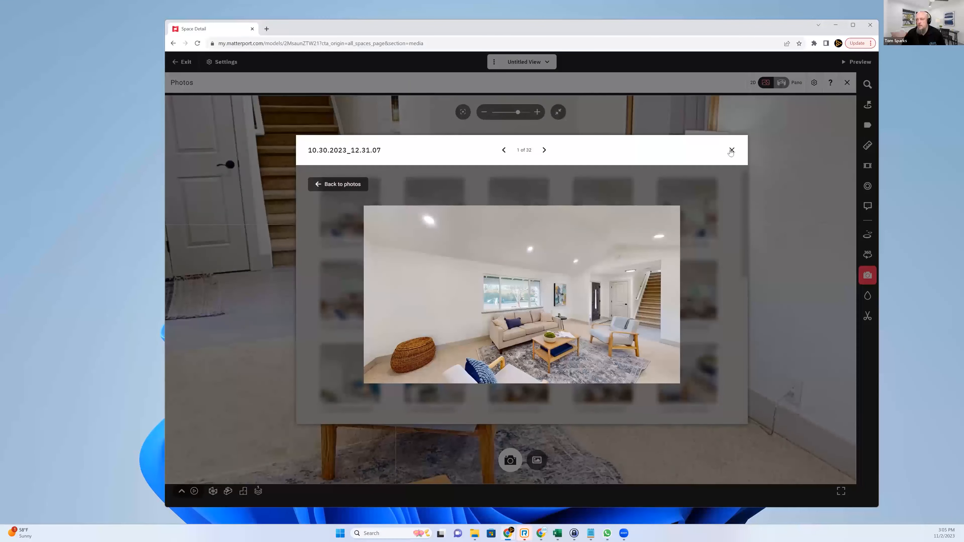
pyautogui.click(732, 150)
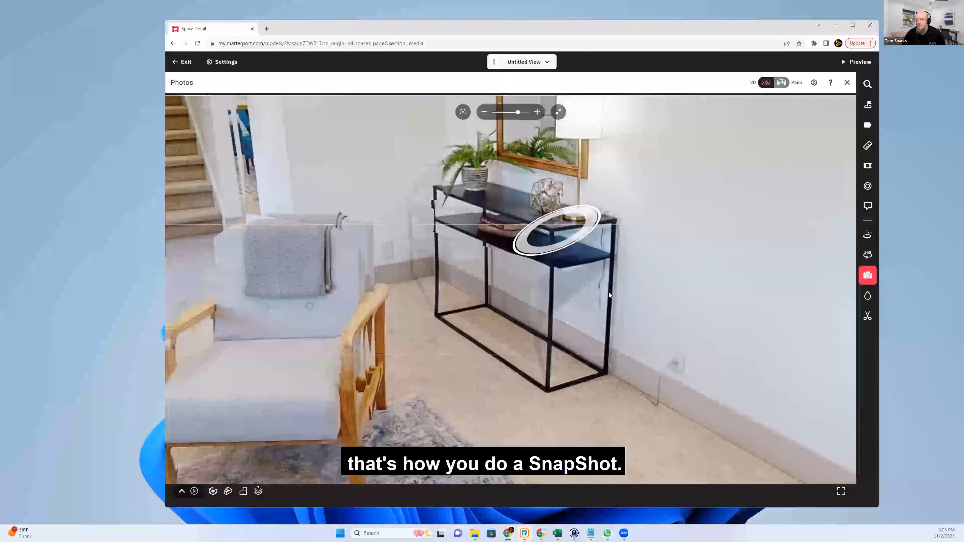
# - Move in on the console table lamp, and look through the photo gallery as far as the bathroom and kitchen photos
pyautogui.click(608, 293)
pyautogui.click(525, 461)
pyautogui.scroll(-5, 580, 336)
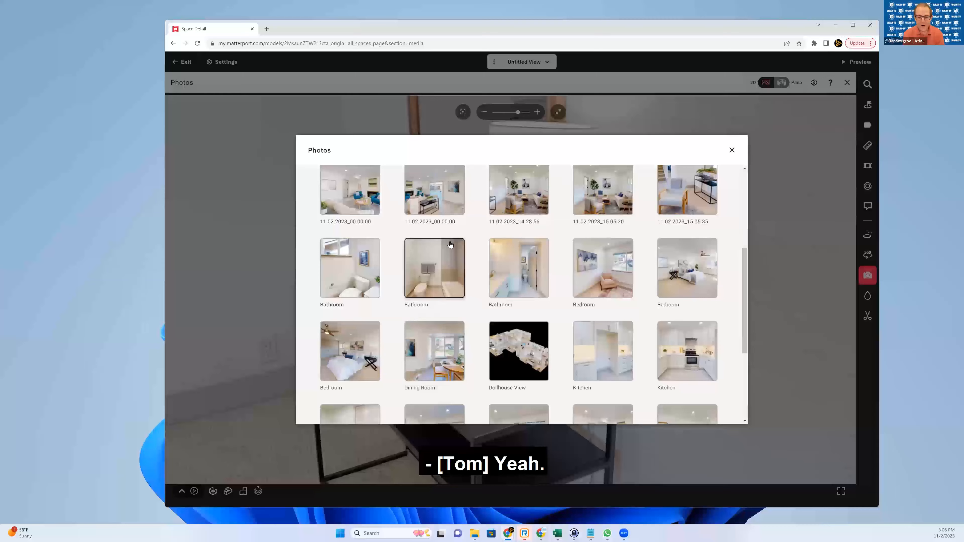
pyautogui.scroll(3, 433, 268)
pyautogui.moveTo(535, 229)
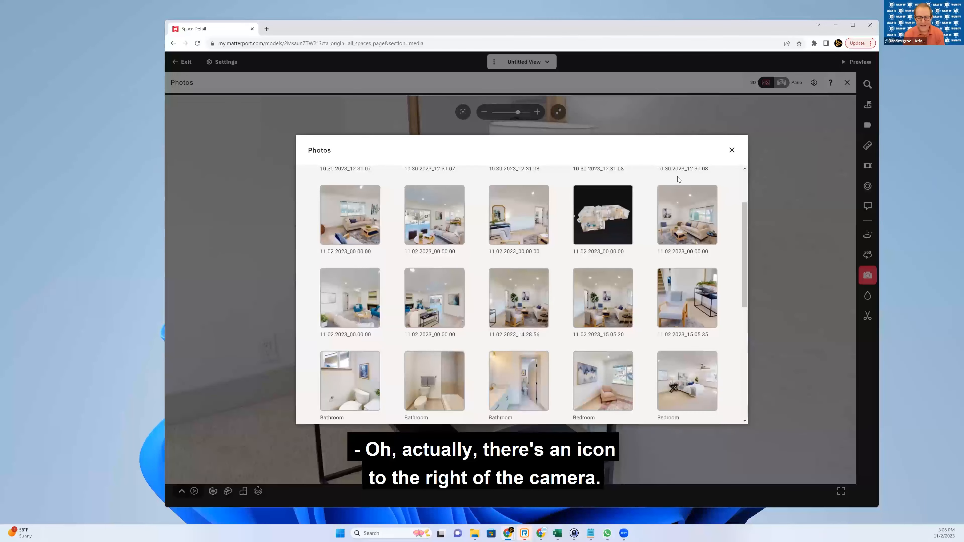
pyautogui.click(732, 150)
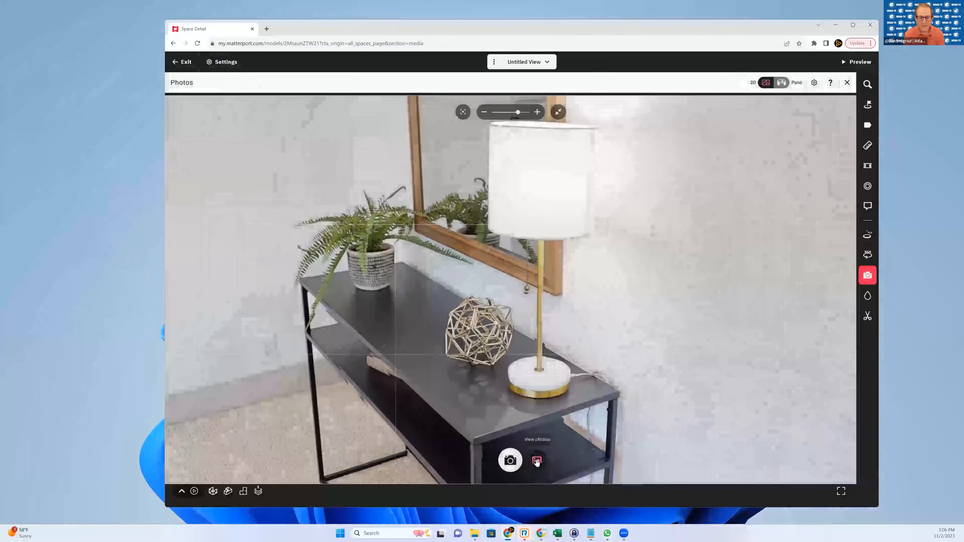
# - Reopen the photo gallery, look through it down to the Unfurnished photos, and close it
pyautogui.click(536, 457)
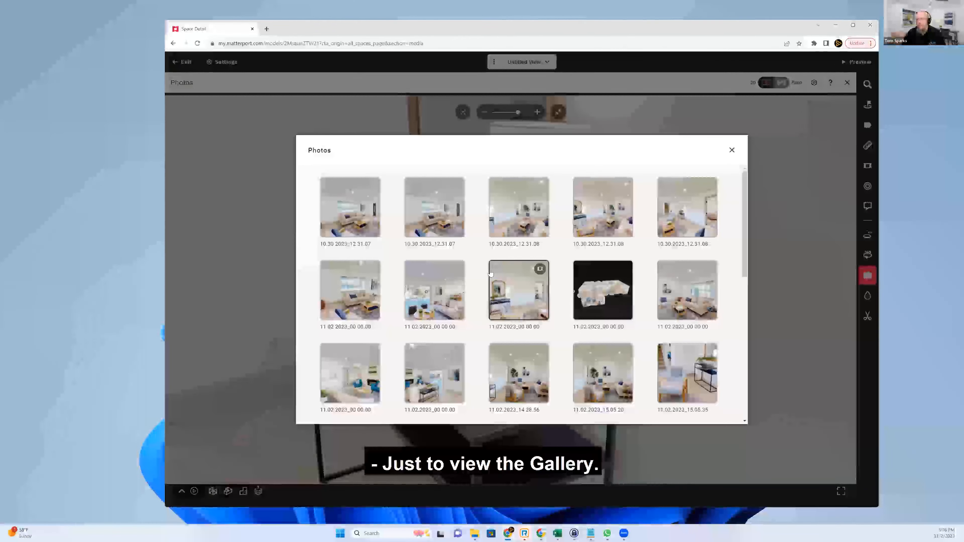
pyautogui.scroll(-8, 495, 262)
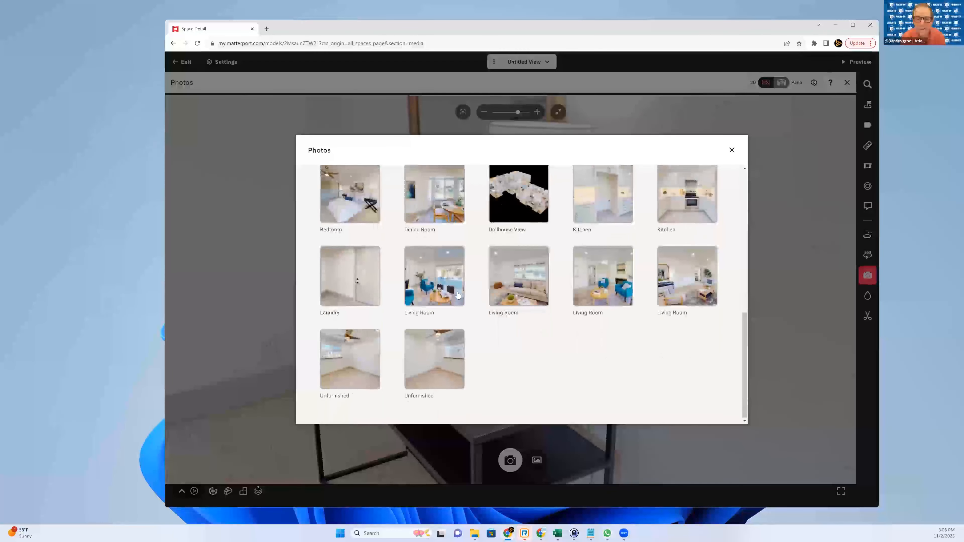
pyautogui.scroll(5, 440, 312)
pyautogui.scroll(3, 441, 312)
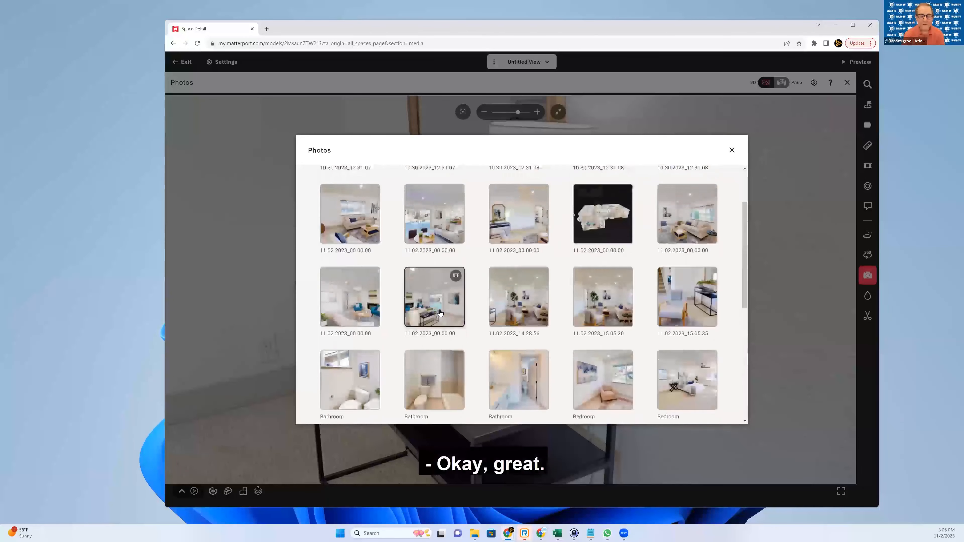
pyautogui.click(732, 150)
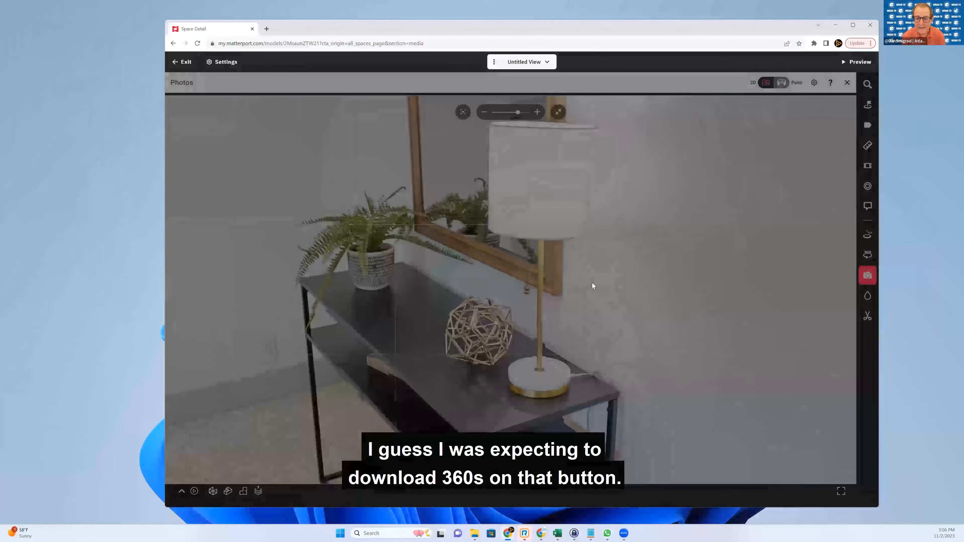
# - Switch photo capture from 2D to Pano and take a 360° photo in the living room by the sofa and front window
pyautogui.click(592, 281)
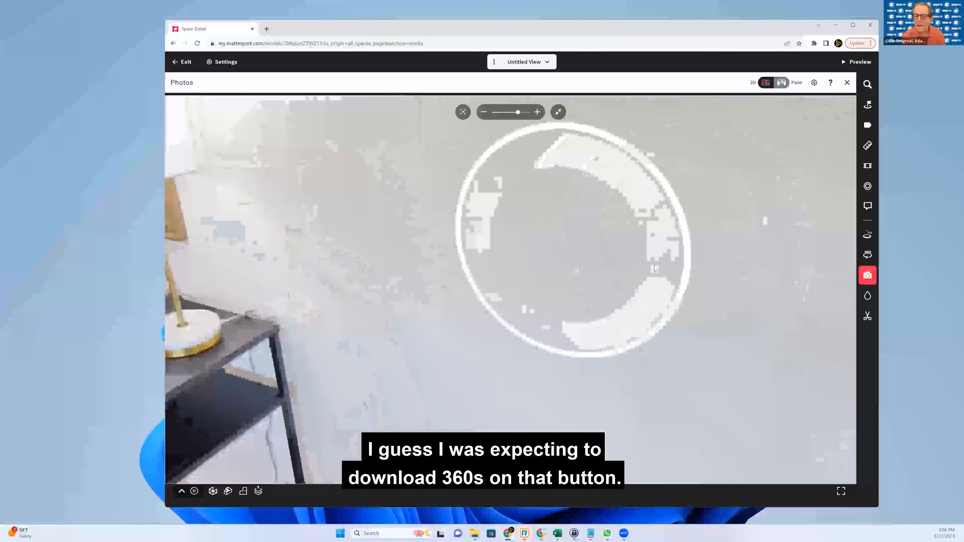
pyautogui.moveTo(514, 310); pyautogui.dragTo(384, 314)
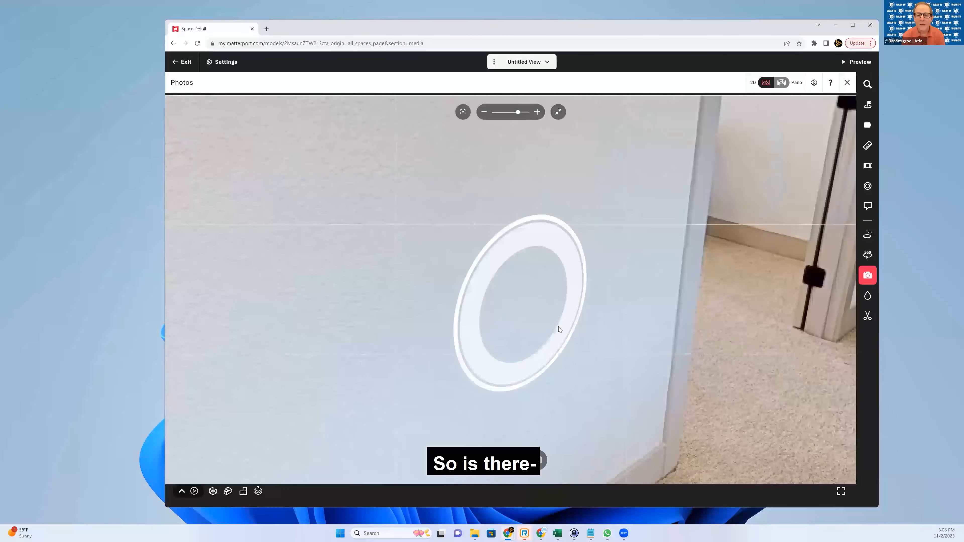
pyautogui.moveTo(563, 327); pyautogui.dragTo(412, 306)
pyautogui.scroll(-5, 725, 343)
pyautogui.scroll(-3, 718, 331)
pyautogui.moveTo(713, 303); pyautogui.dragTo(576, 290)
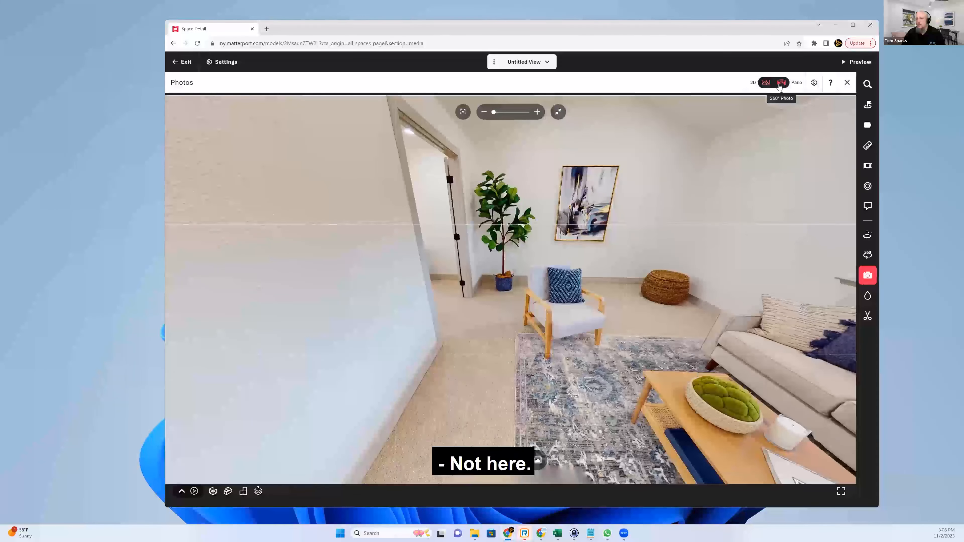
pyautogui.click(781, 84)
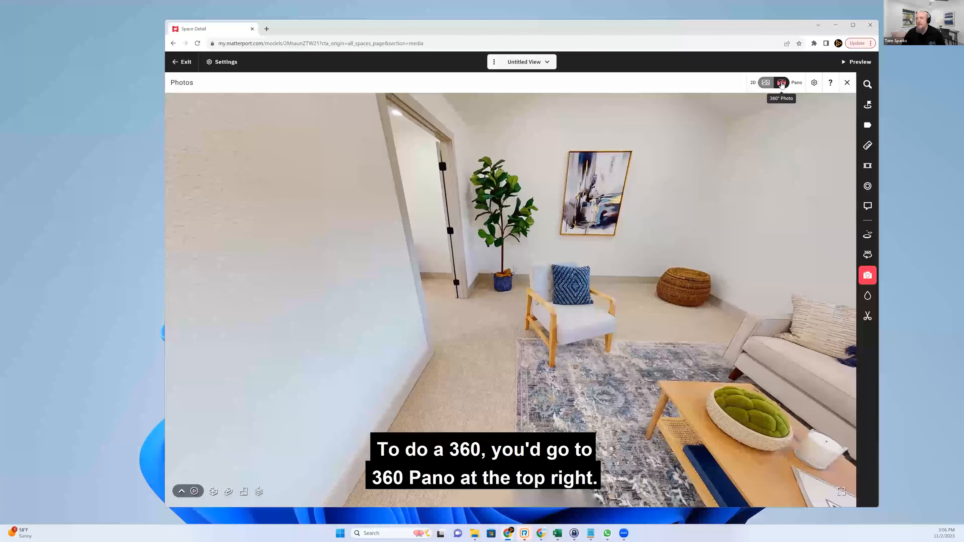
pyautogui.moveTo(680, 228); pyautogui.dragTo(610, 241)
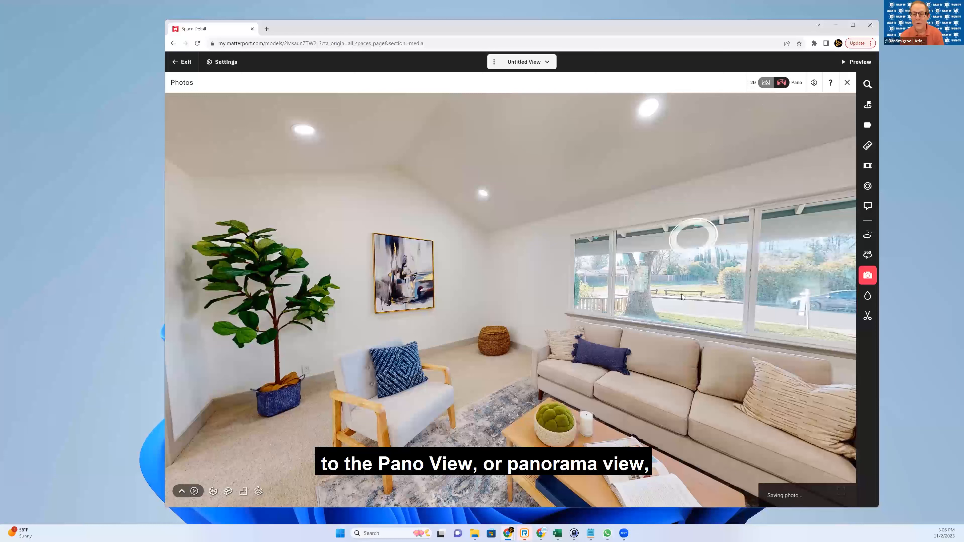
# - View the newly captured 360° living room photo at full size, and close the photo gallery
pyautogui.click(840, 495)
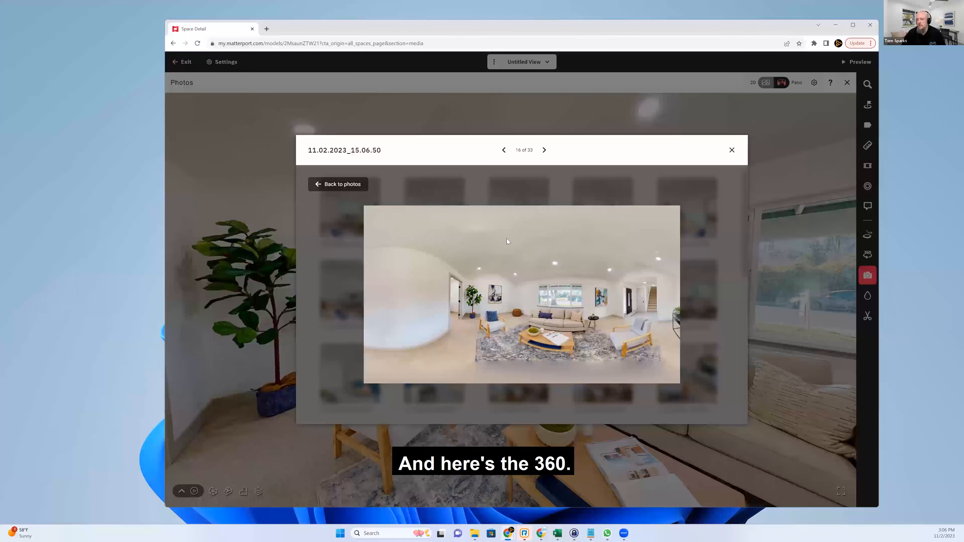
pyautogui.click(732, 151)
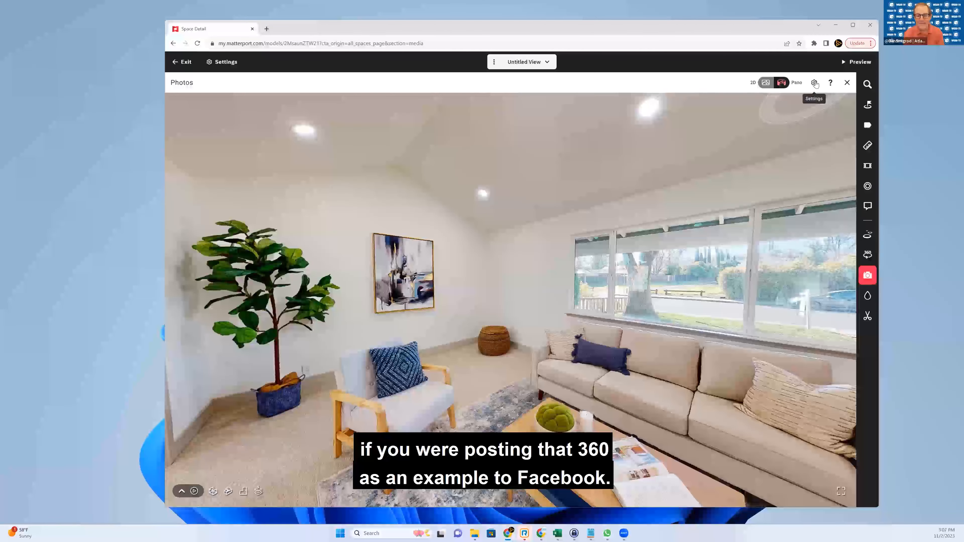
# - Check the photo capture settings, turn the view toward the sofa, and close photo capture
pyautogui.click(815, 84)
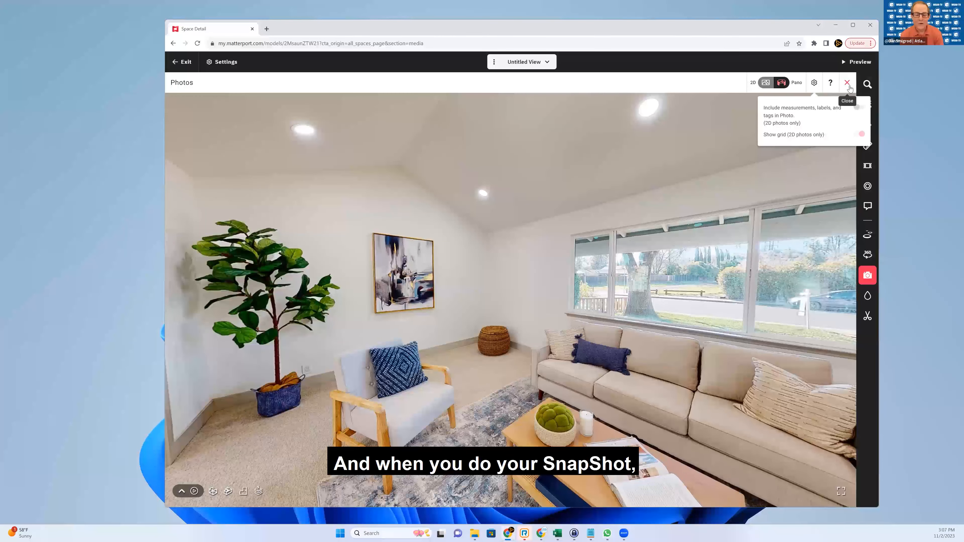
pyautogui.moveTo(590, 265); pyautogui.dragTo(326, 293)
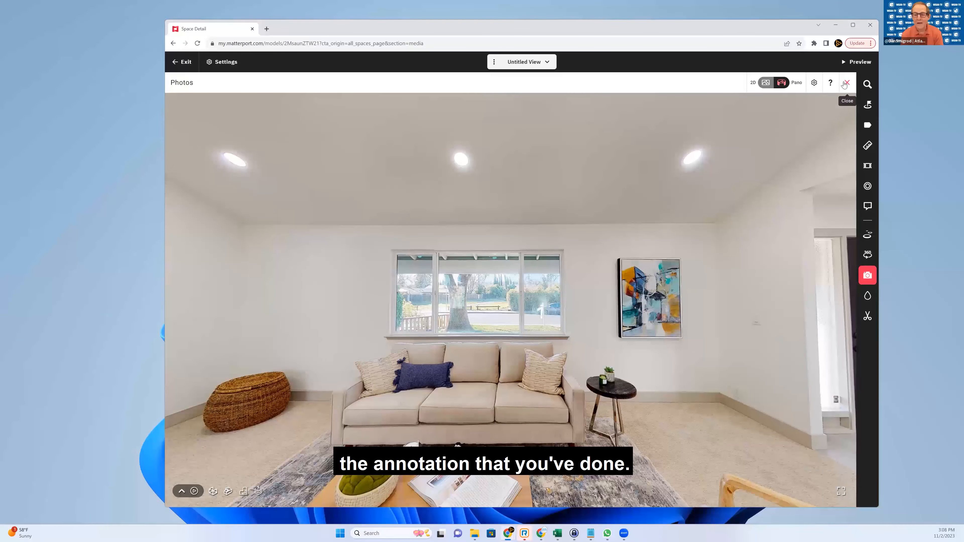
pyautogui.click(846, 83)
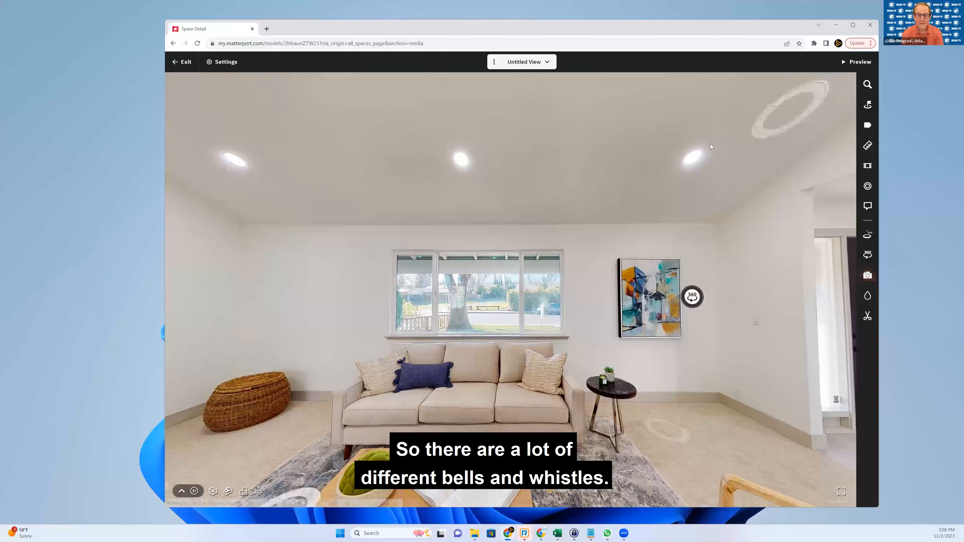
# - Exit editing and look through the space's media photos down to the 360° panorama
pyautogui.click(185, 62)
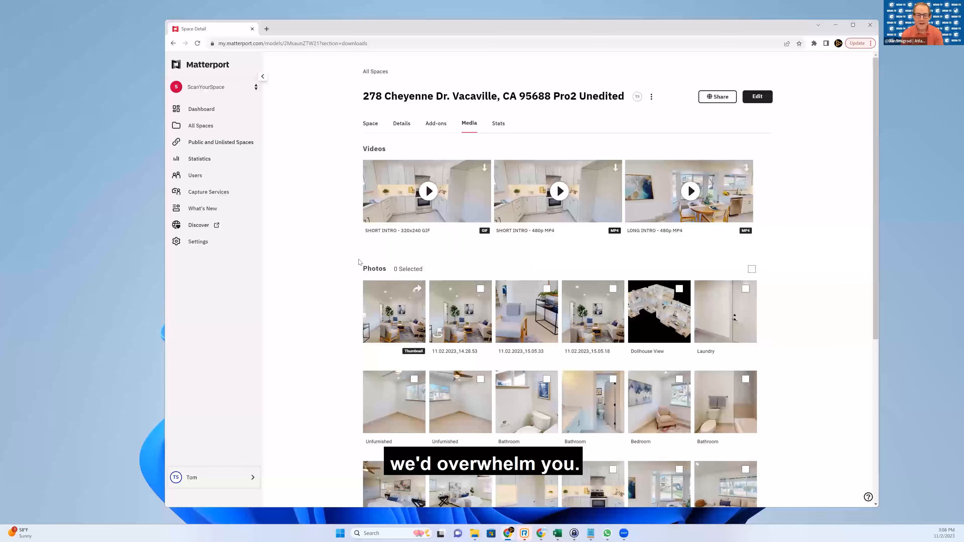
pyautogui.scroll(-3, 360, 261)
pyautogui.scroll(-2, 359, 261)
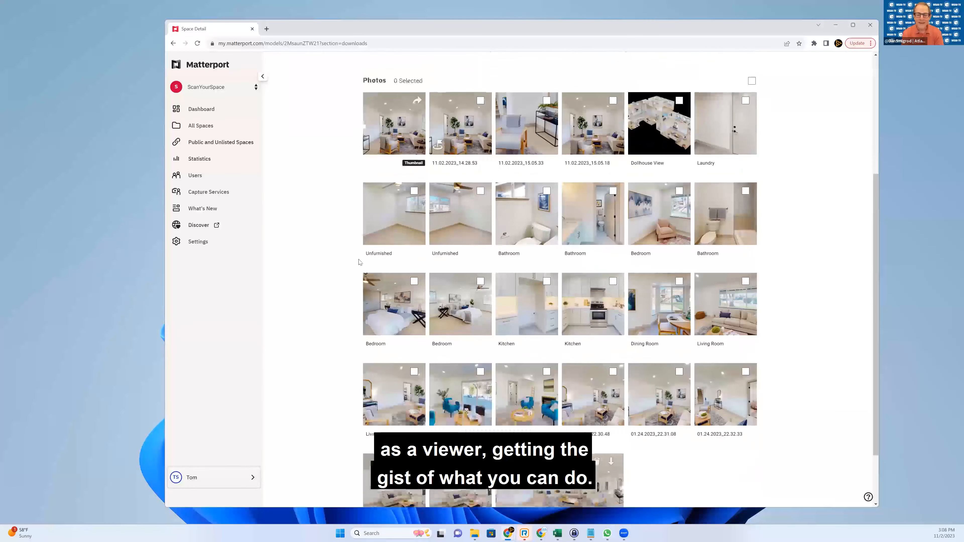
pyautogui.scroll(-1, 492, 260)
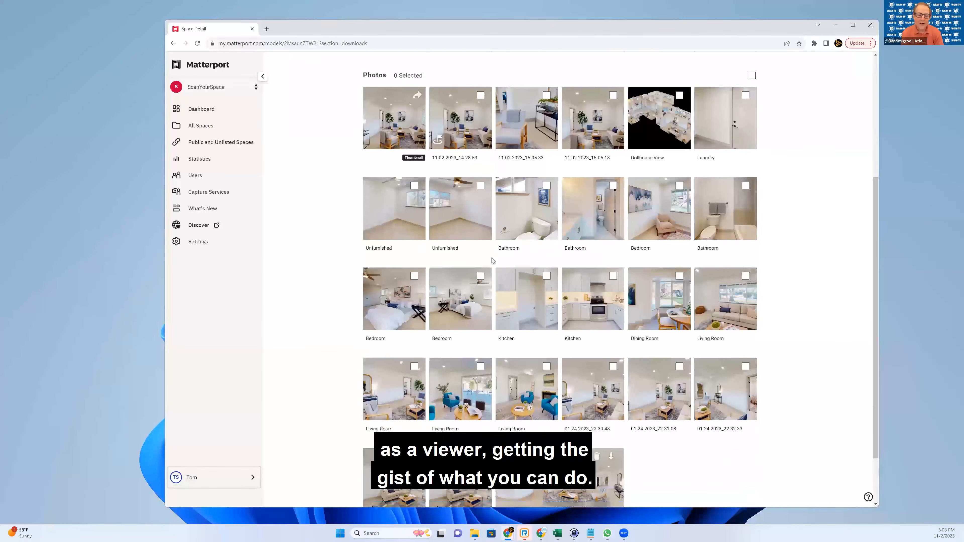
pyautogui.scroll(-2, 493, 260)
pyautogui.scroll(3, 474, 211)
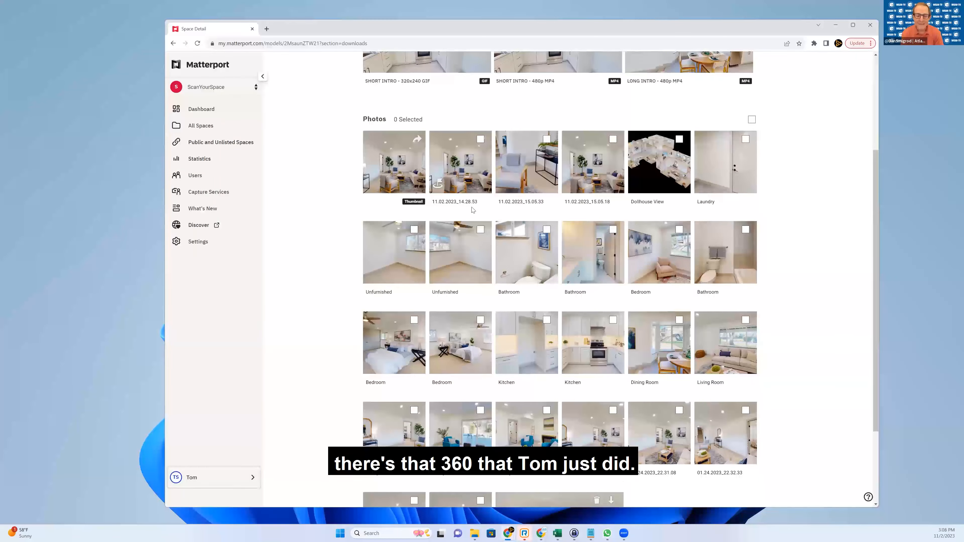
pyautogui.scroll(-3, 472, 210)
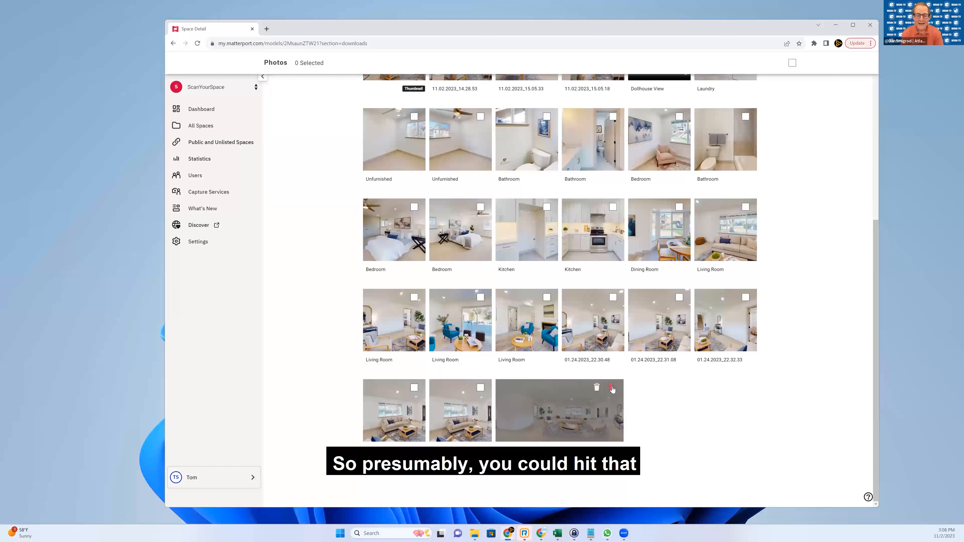
# - Select the two living room photos beside the 360° panorama, and clear the selection
pyautogui.click(480, 388)
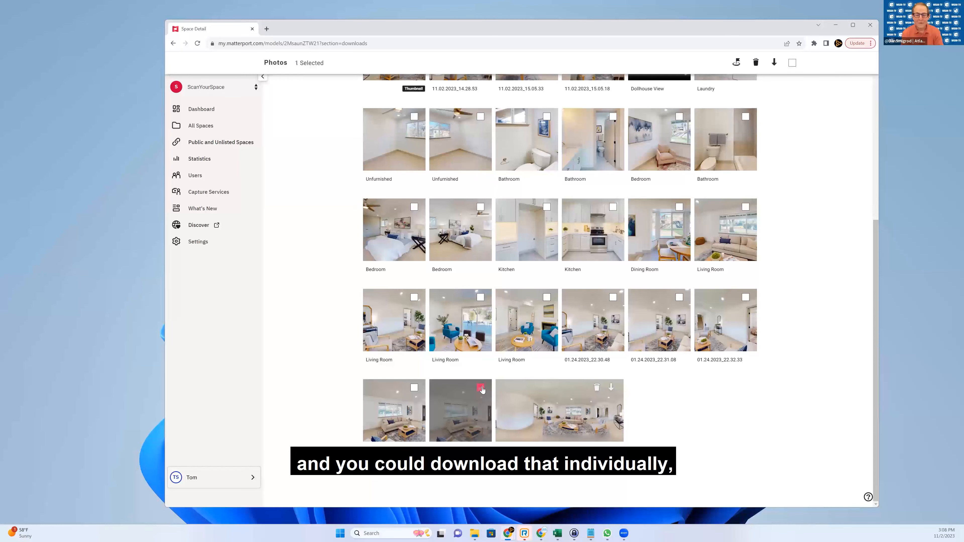
pyautogui.click(481, 388)
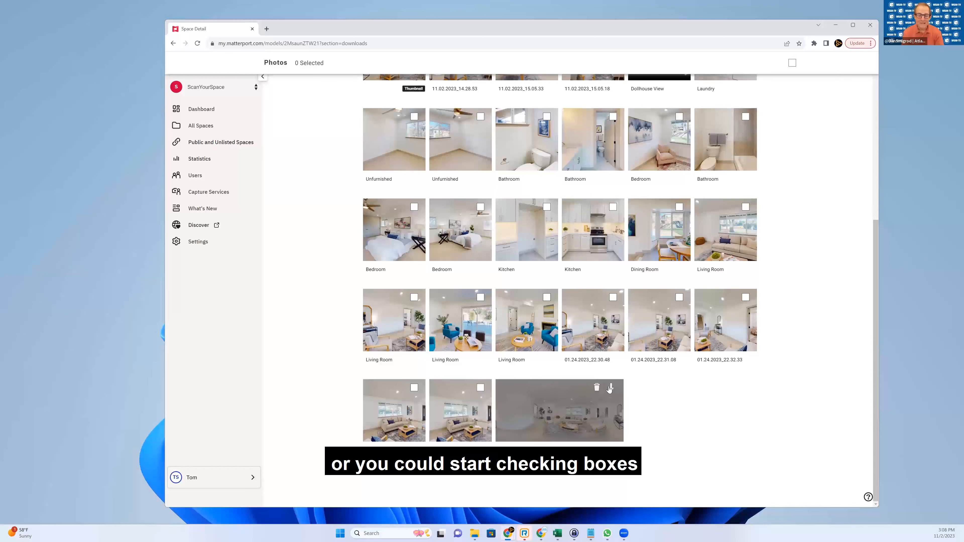
pyautogui.click(480, 387)
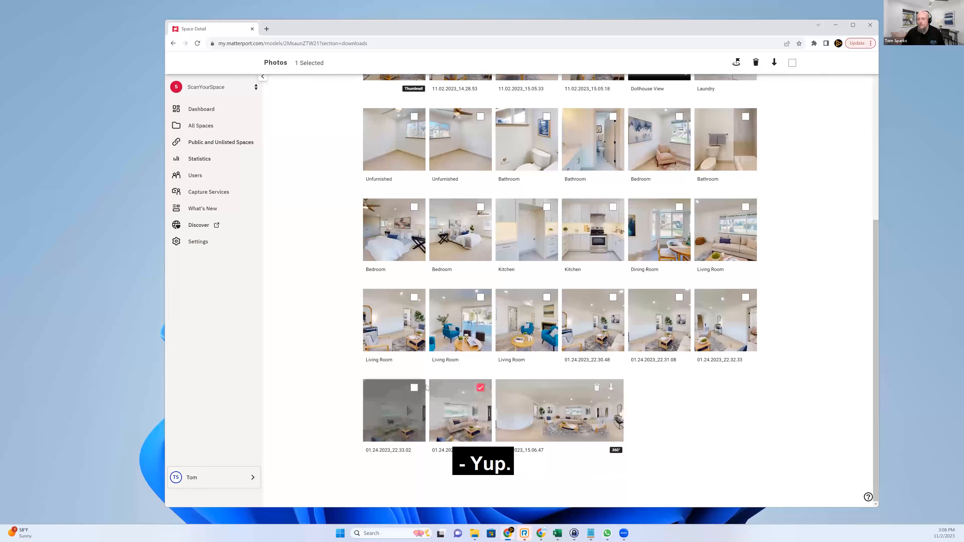
pyautogui.click(413, 387)
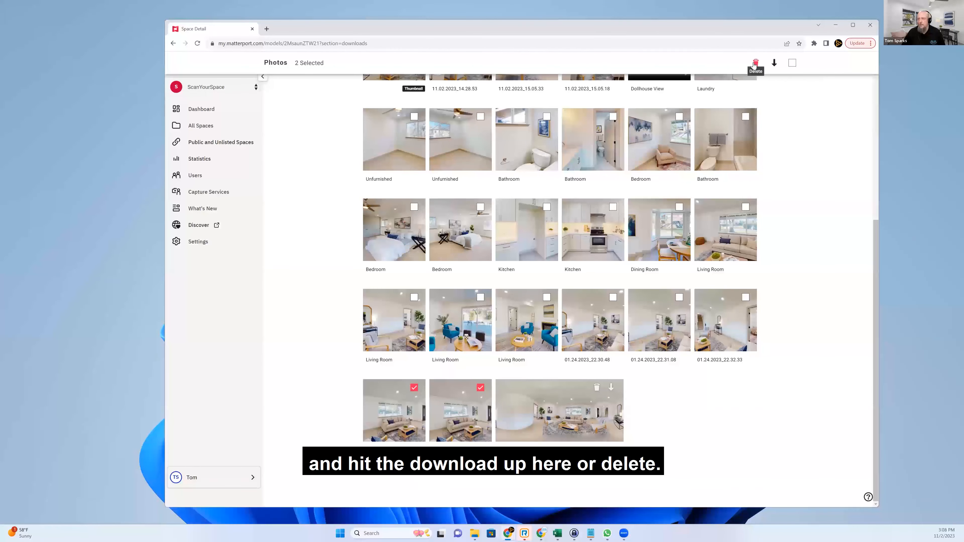
pyautogui.click(480, 387)
pyautogui.click(414, 388)
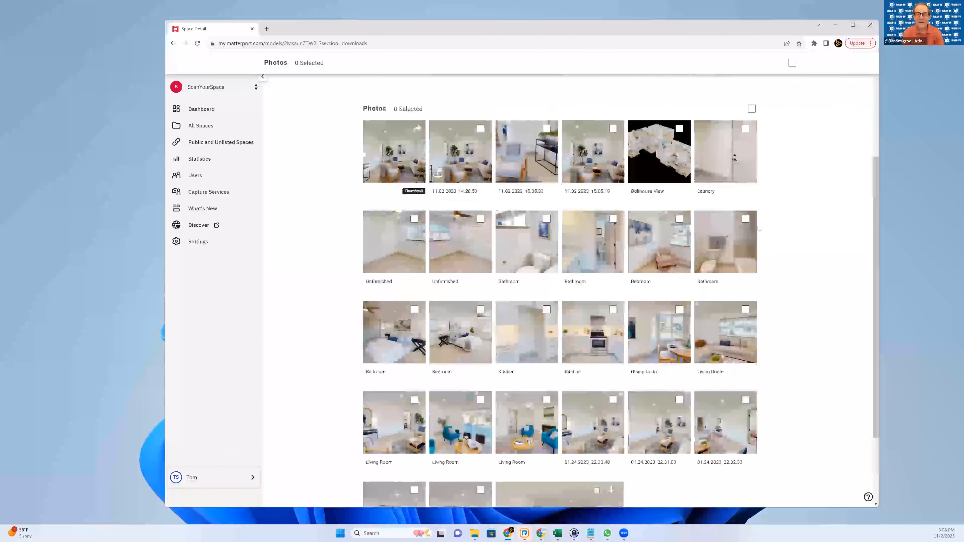
# - Select all of the space's photos and find the bulk download option
pyautogui.scroll(1, 775, 164)
pyautogui.click(751, 121)
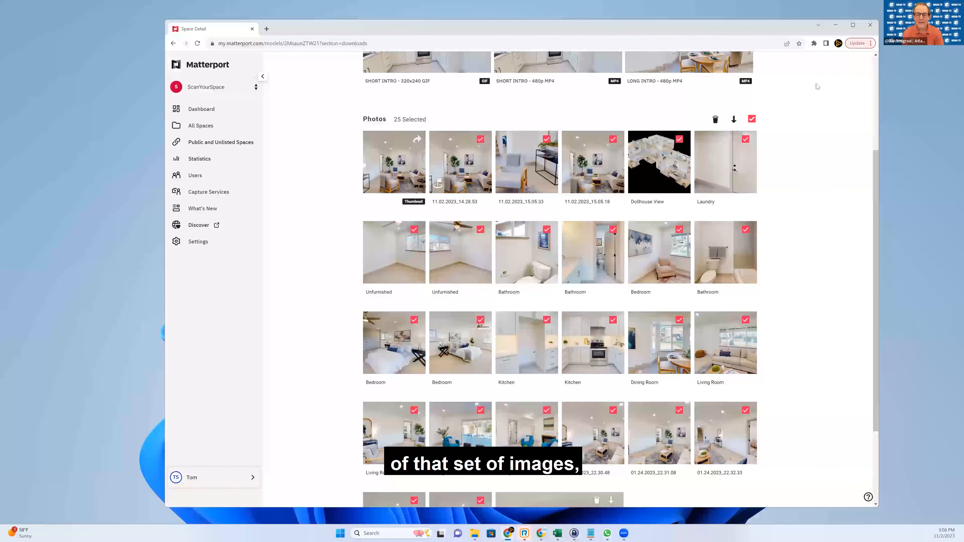
pyautogui.scroll(3, 810, 169)
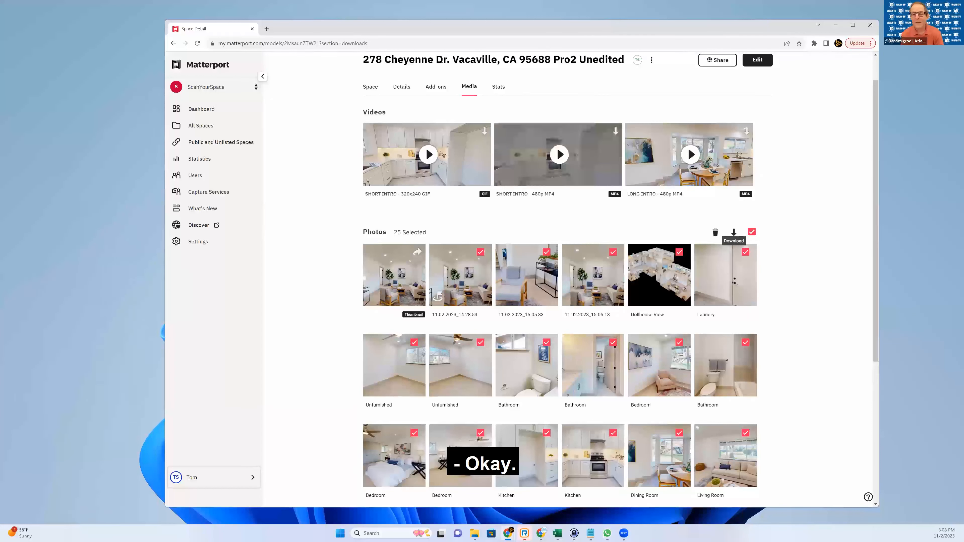
# - Return to editing the space and open the Blur tool with the living room coffee table in view
pyautogui.click(759, 61)
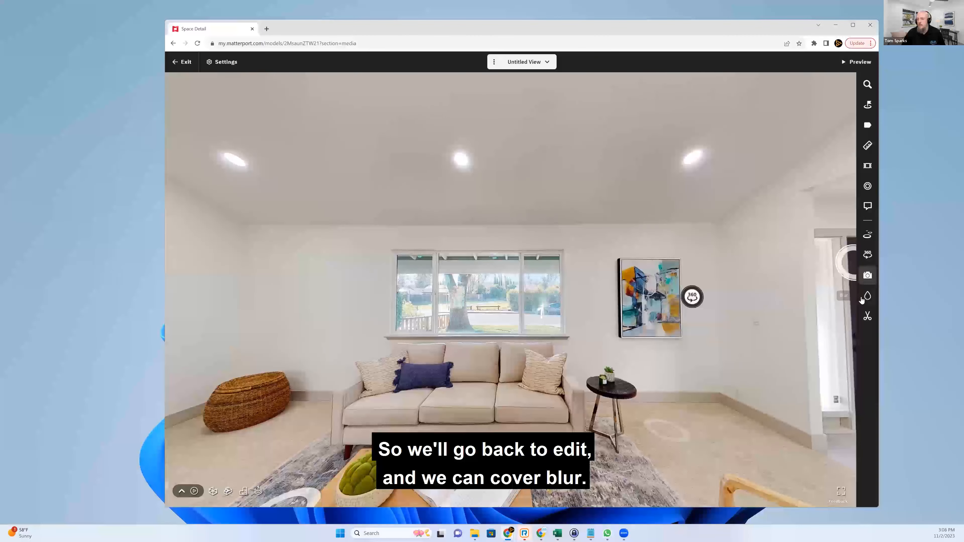
pyautogui.moveTo(791, 304); pyautogui.dragTo(708, 203)
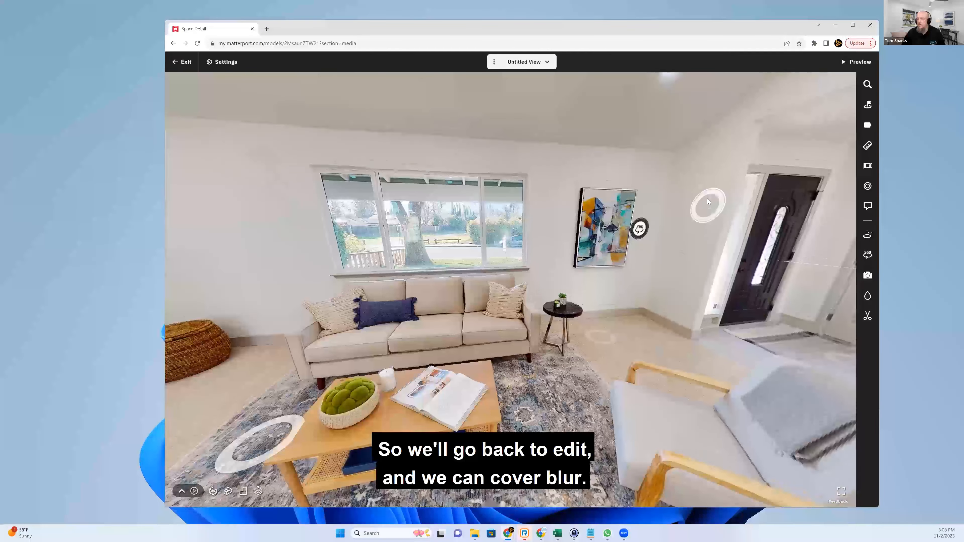
pyautogui.click(868, 297)
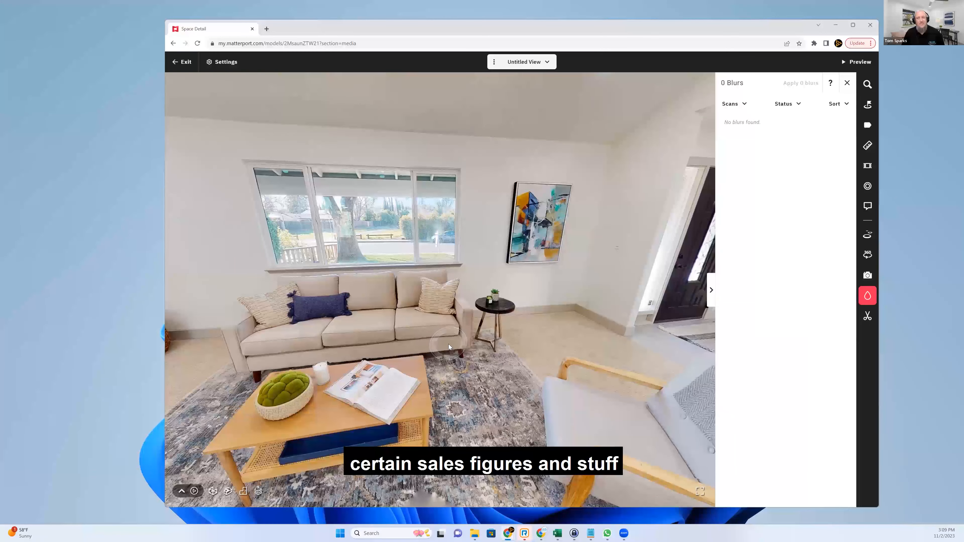
pyautogui.click(481, 330)
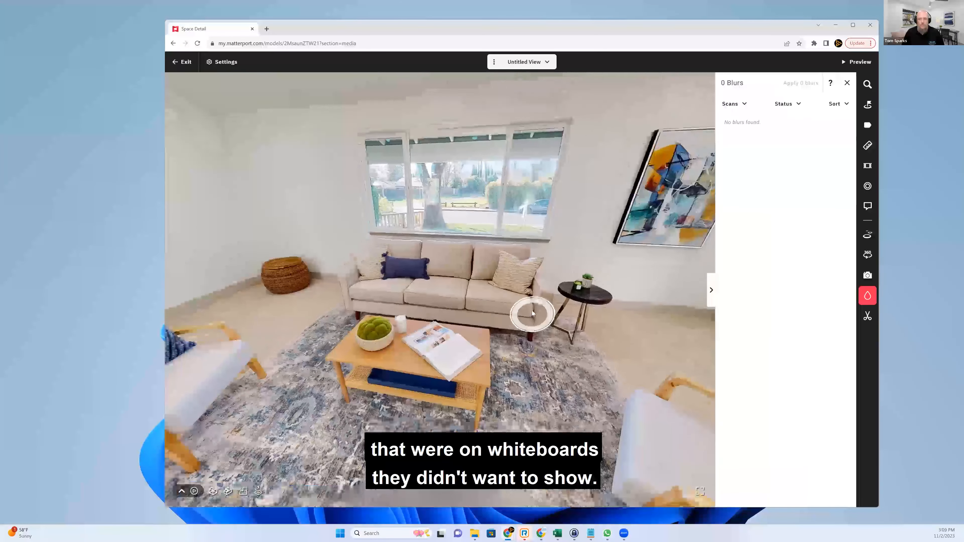
pyautogui.moveTo(558, 355); pyautogui.dragTo(533, 330)
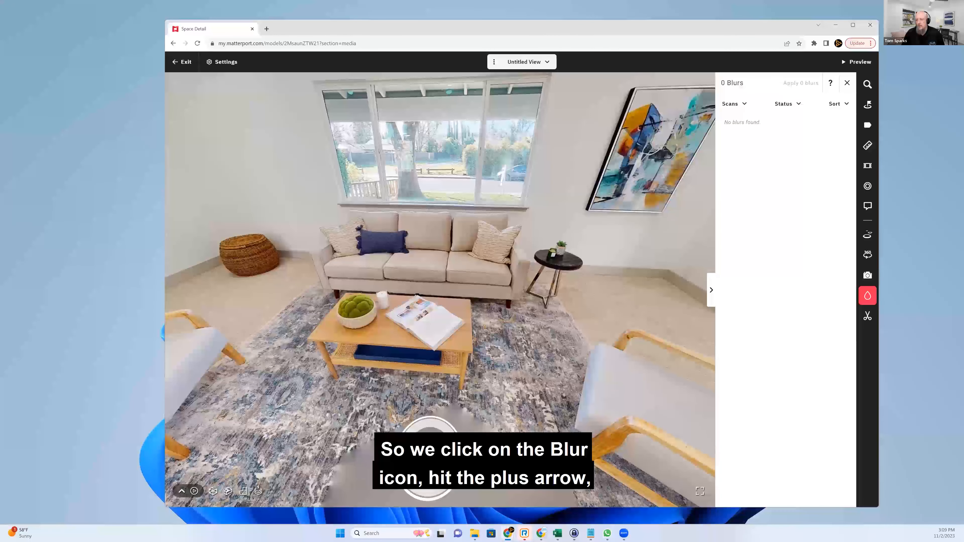
# - Add a blur with a smaller brush, painting over the open book on the coffee table
pyautogui.click(441, 485)
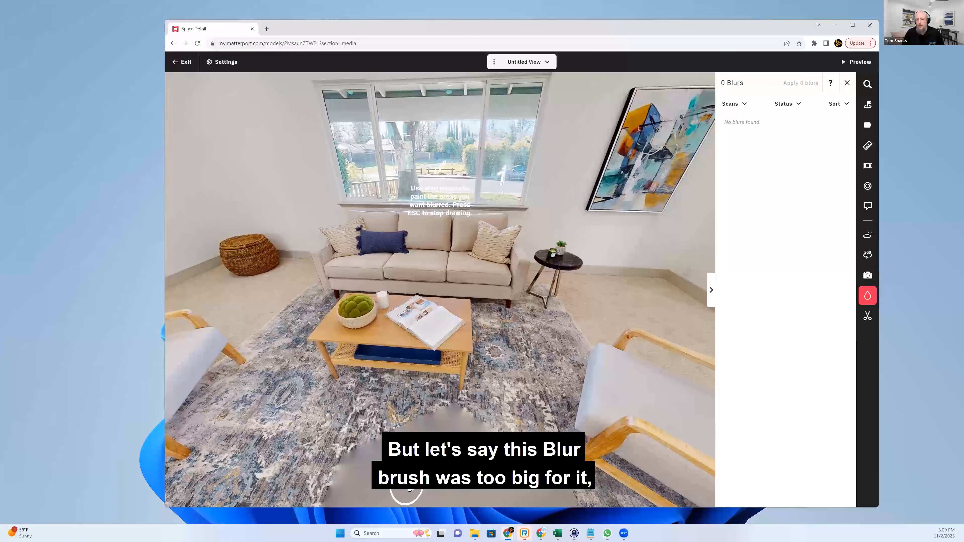
pyautogui.moveTo(411, 488)
pyautogui.mouseDown()
pyautogui.moveTo(397, 488)
pyautogui.moveTo(467, 489)
pyautogui.moveTo(403, 488)
pyautogui.mouseUp()
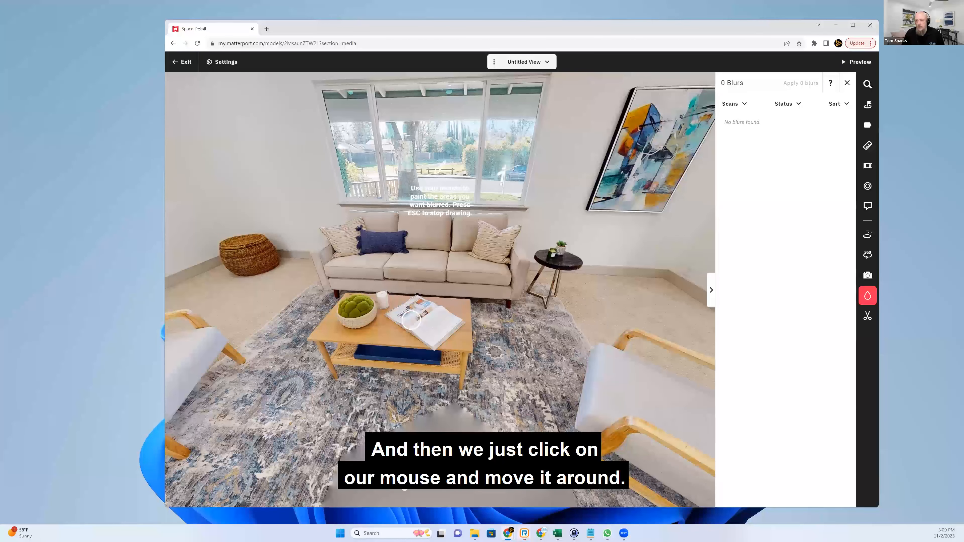
pyautogui.moveTo(411, 320)
pyautogui.mouseDown()
pyautogui.moveTo(400, 313)
pyautogui.moveTo(417, 304)
pyautogui.moveTo(412, 318)
pyautogui.moveTo(433, 333)
pyautogui.moveTo(422, 305)
pyautogui.moveTo(393, 317)
pyautogui.moveTo(434, 339)
pyautogui.mouseUp()
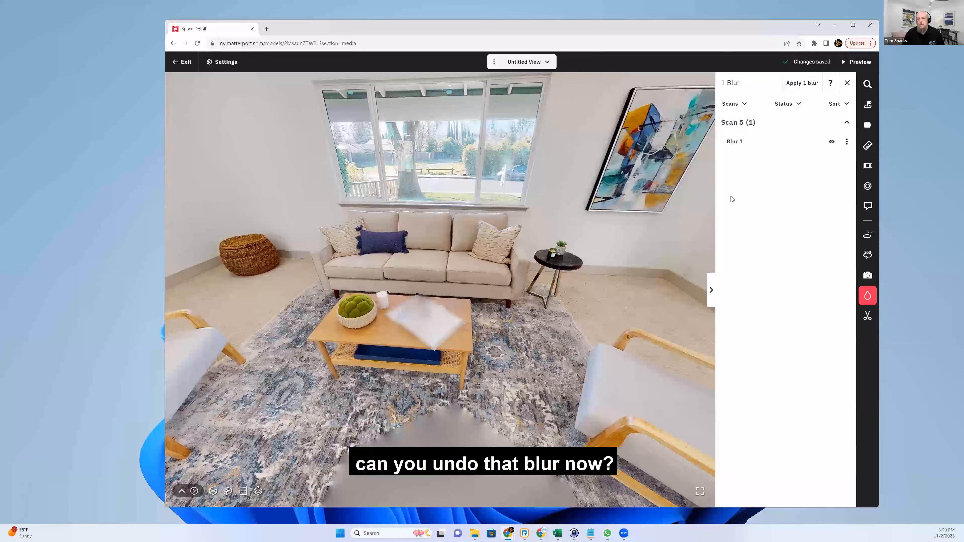
# - Hide the blur over the book, and show it again
pyautogui.click(831, 142)
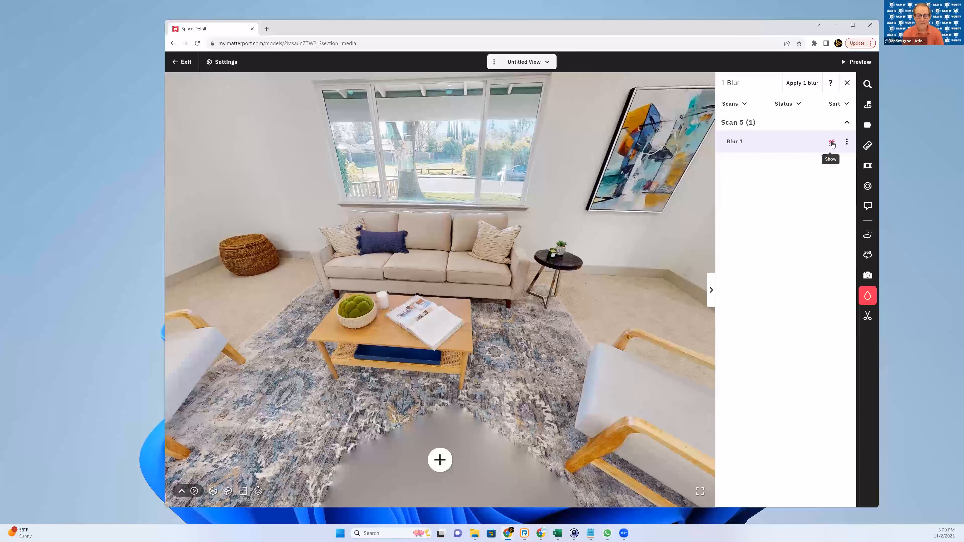
pyautogui.click(846, 142)
pyautogui.click(831, 142)
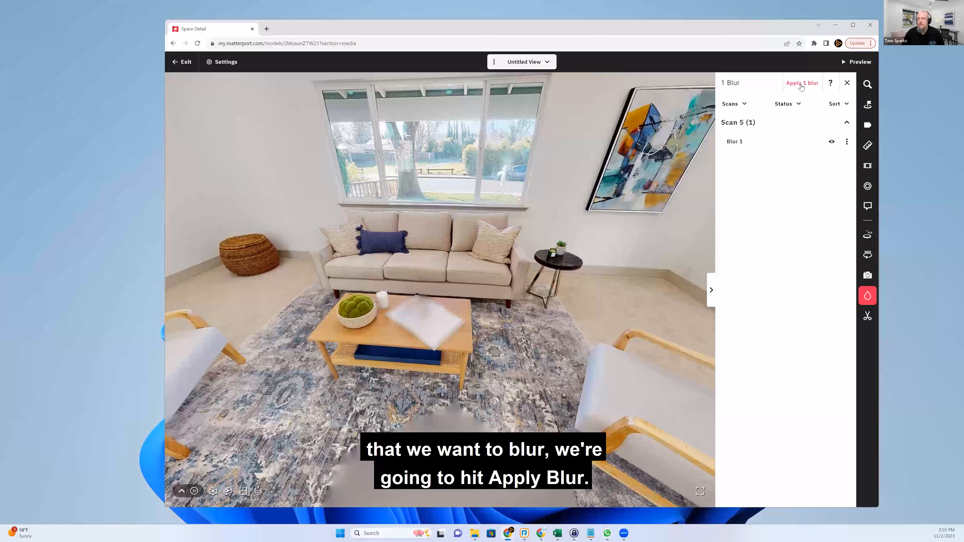
# - Apply the blur to the scan, and check the blurred book from other angles in the living room
pyautogui.click(802, 83)
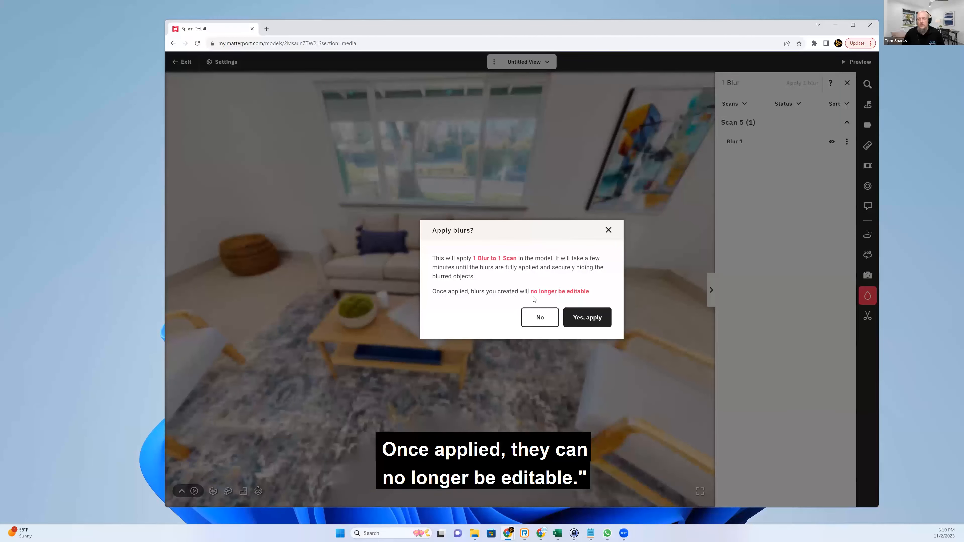
pyautogui.click(578, 322)
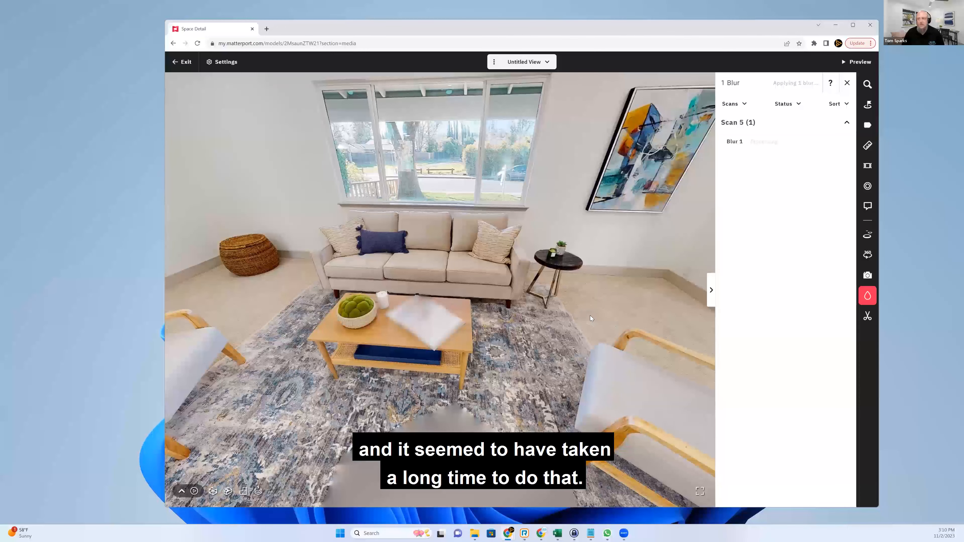
pyautogui.moveTo(587, 314); pyautogui.dragTo(451, 324)
pyautogui.click(452, 324)
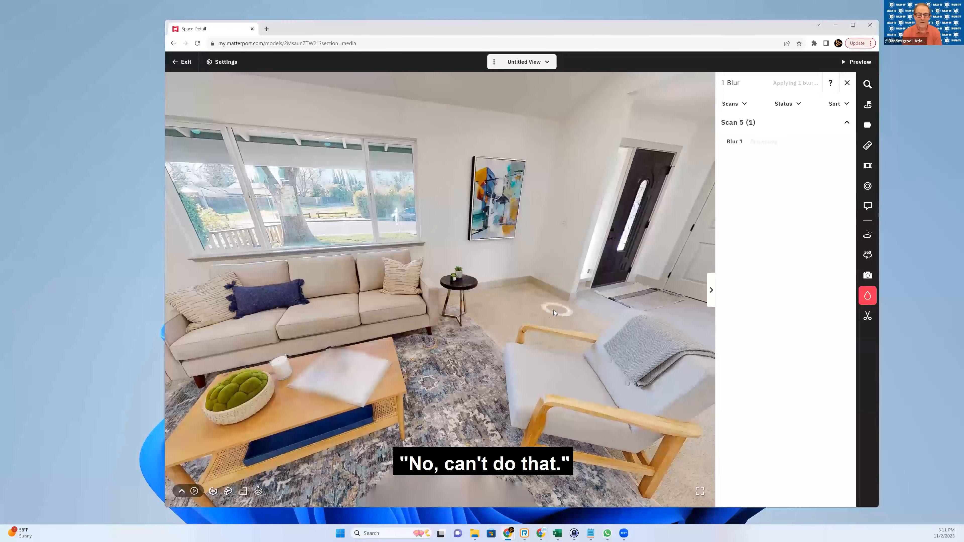
pyautogui.click(563, 305)
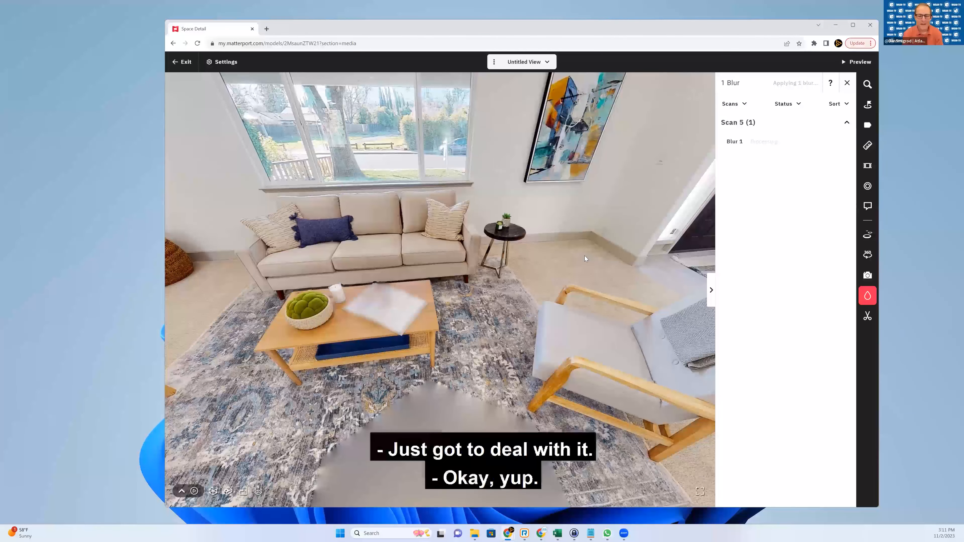
pyautogui.moveTo(481, 349); pyautogui.dragTo(627, 328)
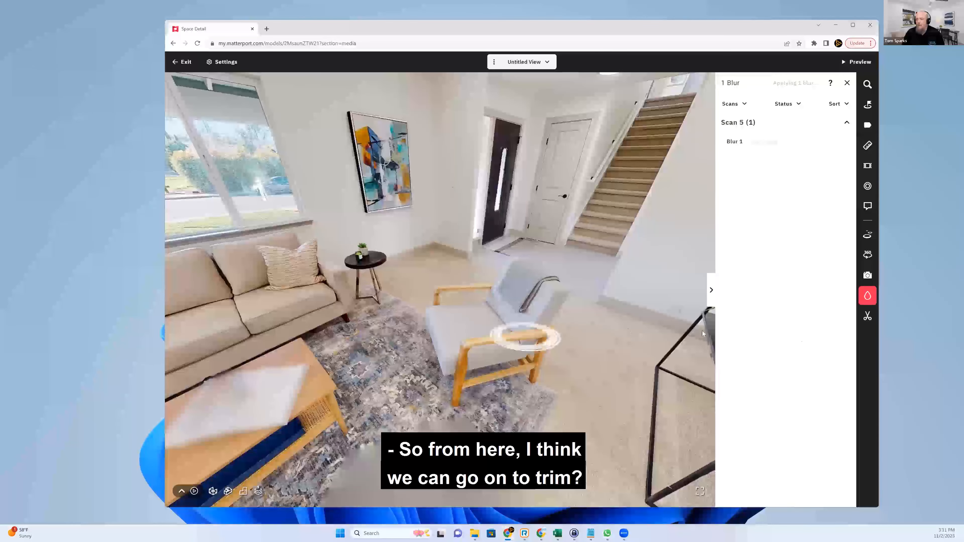
# - Open the Trim tool and add a trim box for the overspray outside the dining area windows
pyautogui.click(867, 316)
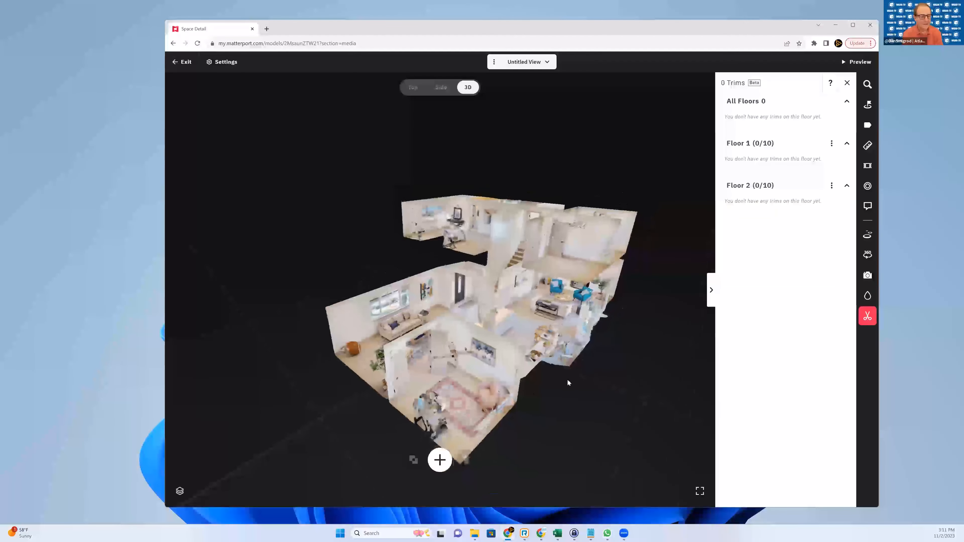
pyautogui.moveTo(409, 315); pyautogui.dragTo(456, 286)
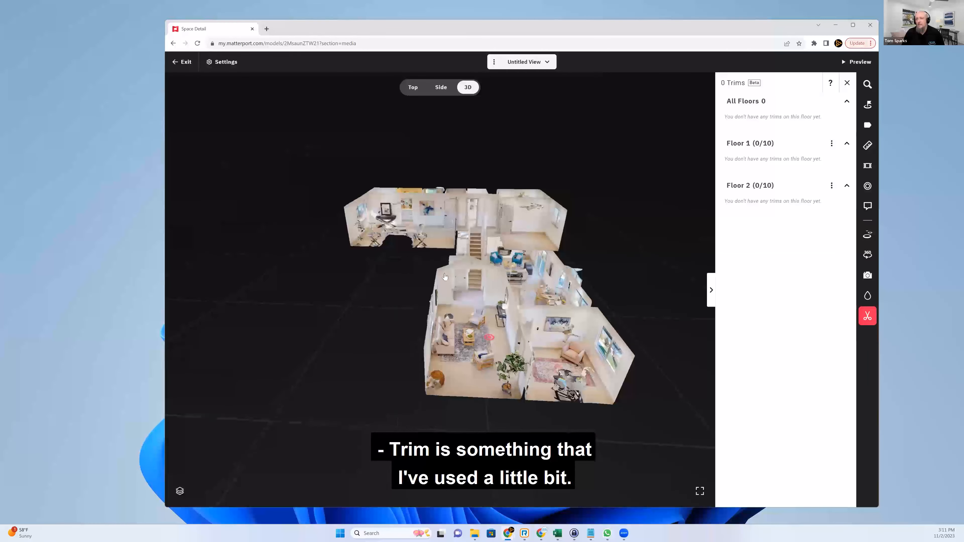
pyautogui.scroll(3, 432, 321)
pyautogui.moveTo(433, 319); pyautogui.dragTo(563, 308)
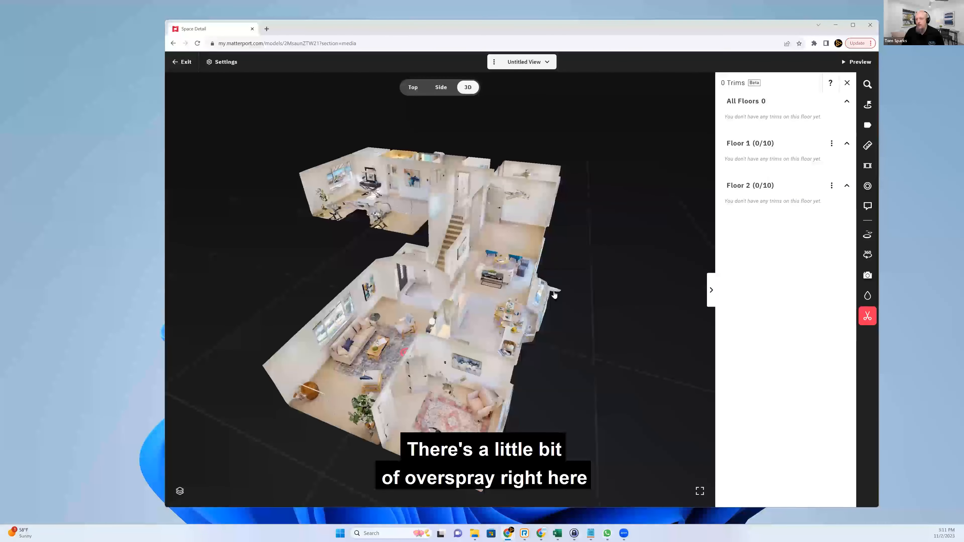
pyautogui.scroll(5, 557, 296)
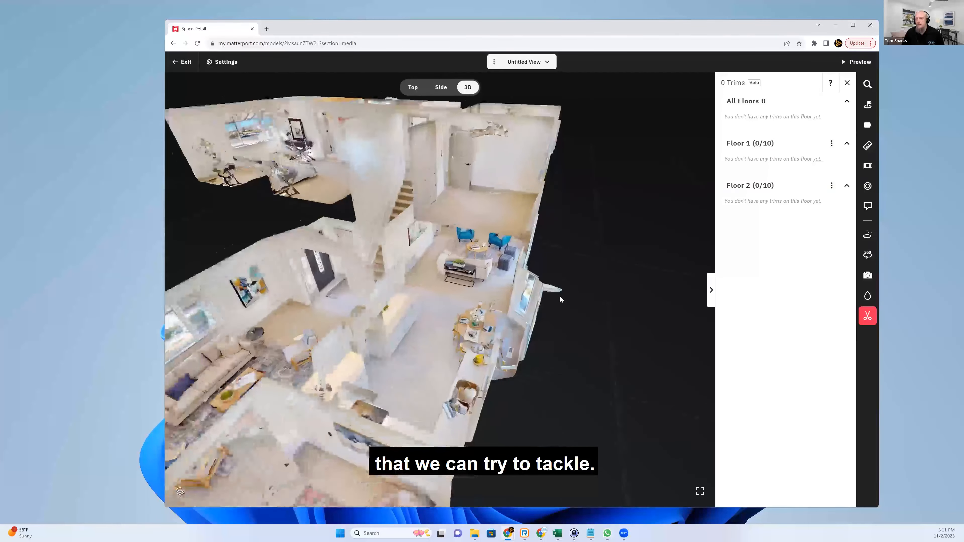
pyautogui.scroll(3, 559, 296)
pyautogui.scroll(-2, 527, 358)
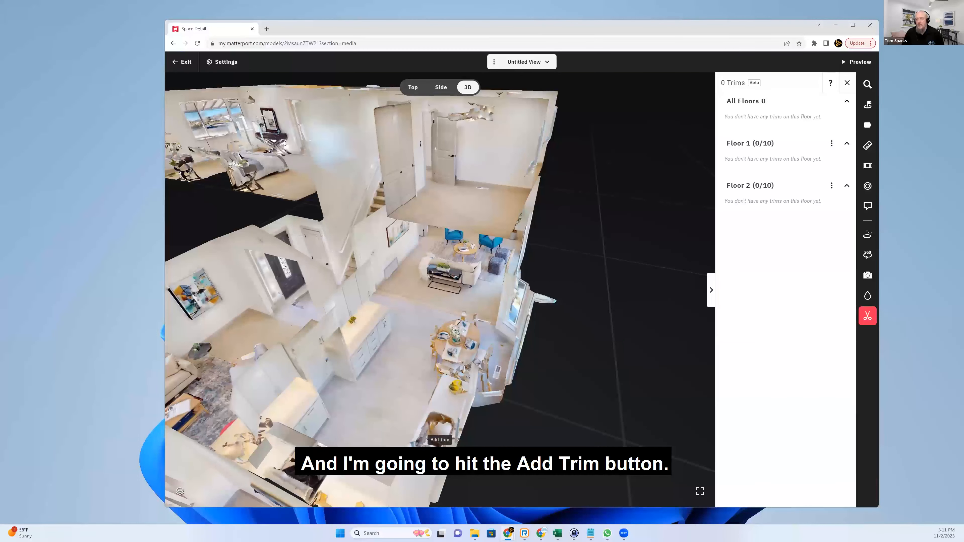
pyautogui.click(440, 454)
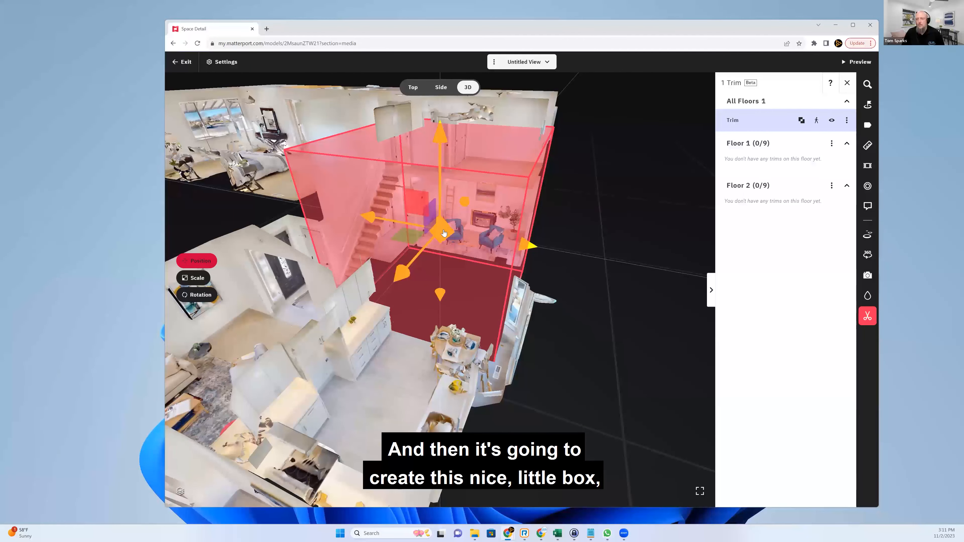
# - Position the trim box outside the exterior wall so it covers the stray wing by the dining area windows, and confirm the trim
pyautogui.moveTo(444, 230); pyautogui.dragTo(449, 349)
pyautogui.moveTo(390, 268); pyautogui.dragTo(605, 390)
pyautogui.moveTo(539, 475); pyautogui.dragTo(510, 431)
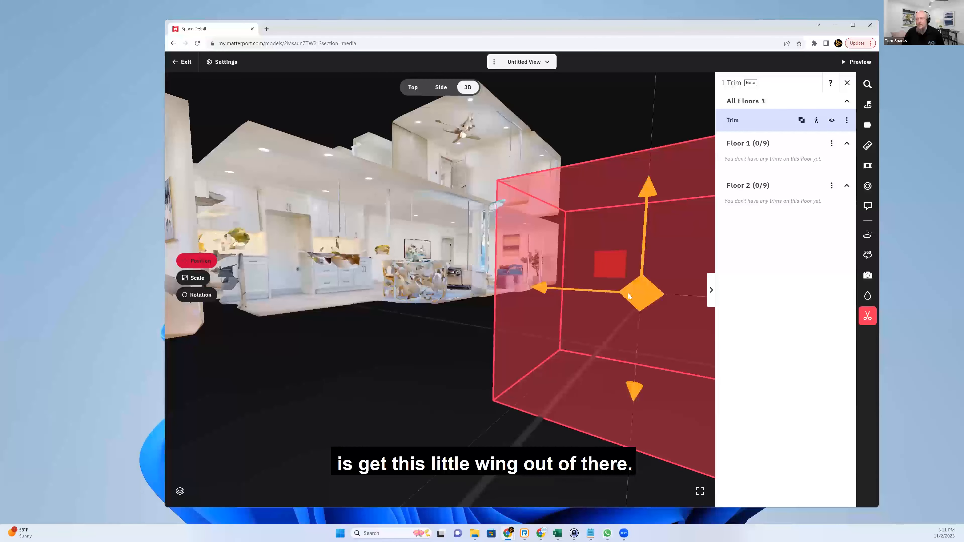
pyautogui.click(518, 330)
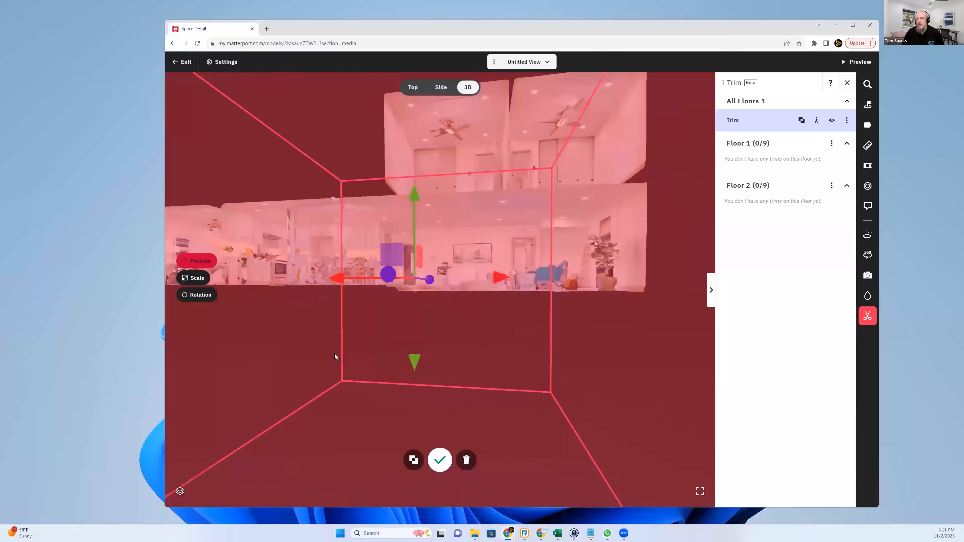
pyautogui.moveTo(418, 313); pyautogui.dragTo(291, 315)
pyautogui.moveTo(575, 370); pyautogui.dragTo(637, 303)
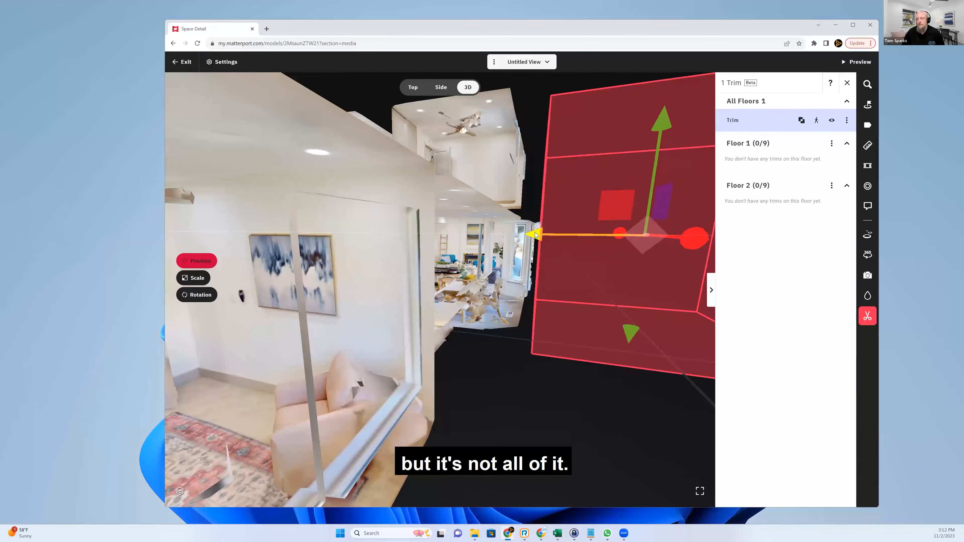
pyautogui.moveTo(535, 235); pyautogui.dragTo(531, 236)
pyautogui.moveTo(491, 284); pyautogui.dragTo(492, 319)
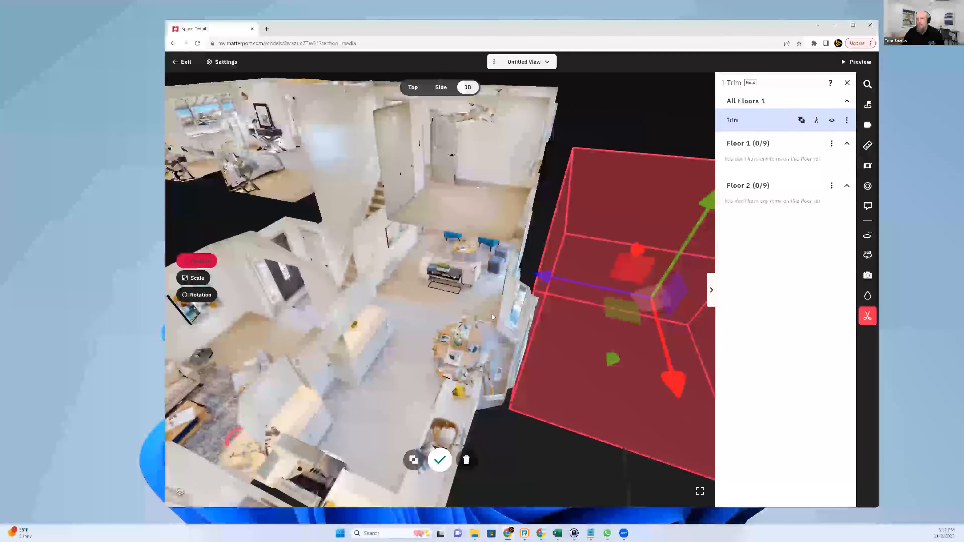
pyautogui.click(440, 460)
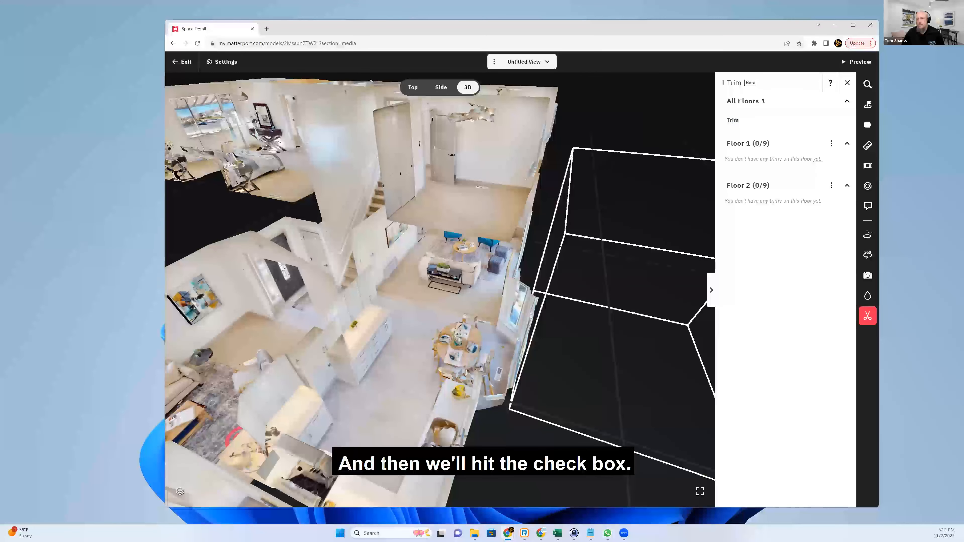
# - Check the trimmed area in the editor's 3D view, and compare it in the live tour's dollhouse view
pyautogui.scroll(-5, 507, 420)
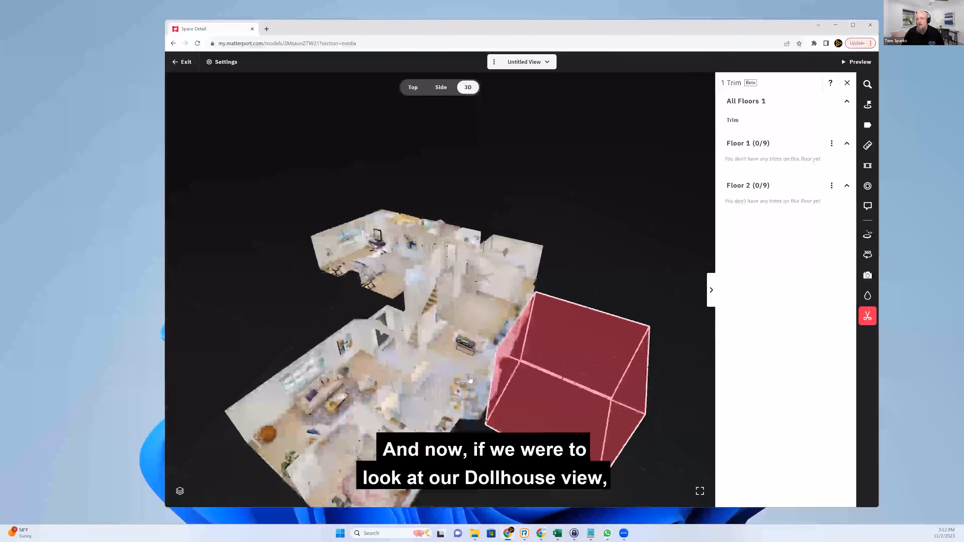
pyautogui.moveTo(504, 342)
pyautogui.mouseDown()
pyautogui.moveTo(474, 341)
pyautogui.moveTo(502, 344)
pyautogui.mouseUp()
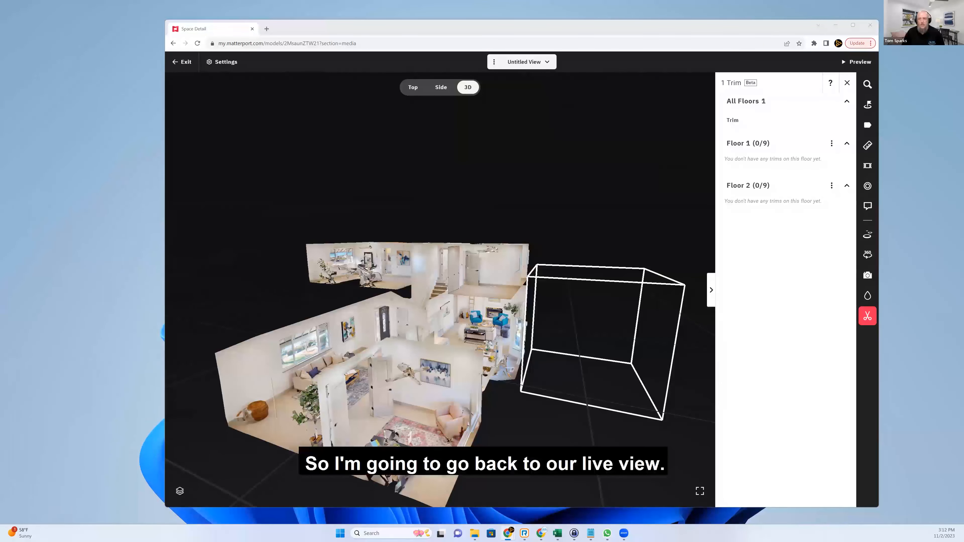
pyautogui.hotkey('alt', 'Tab')
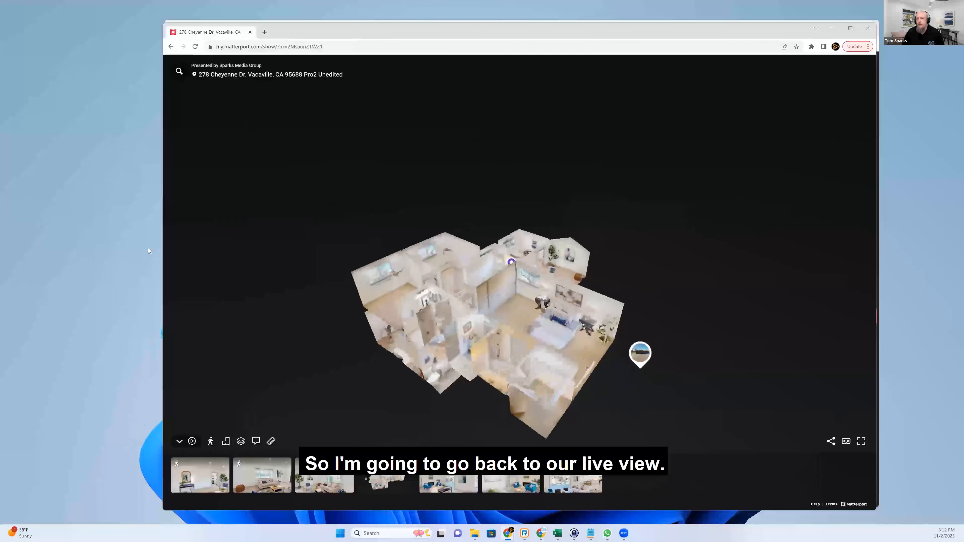
pyautogui.click(210, 442)
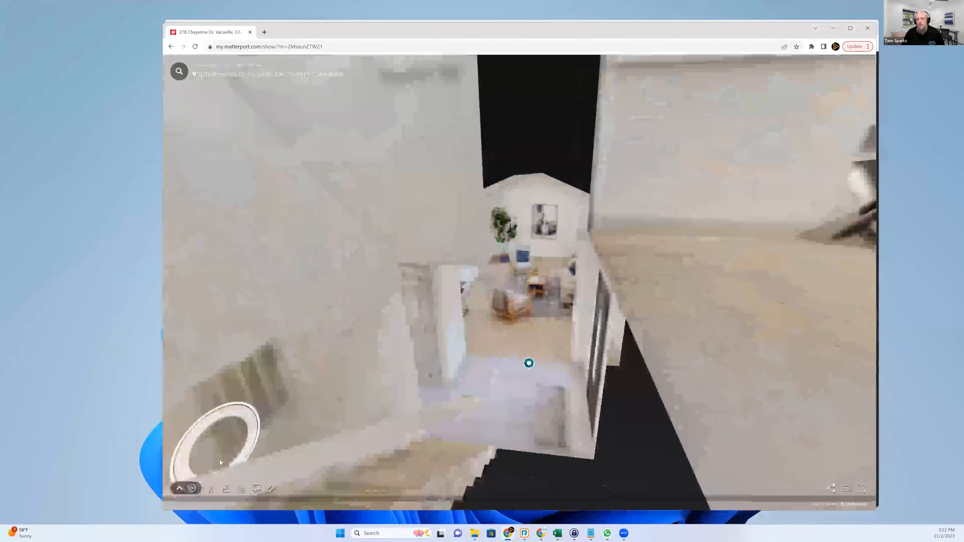
pyautogui.click(212, 494)
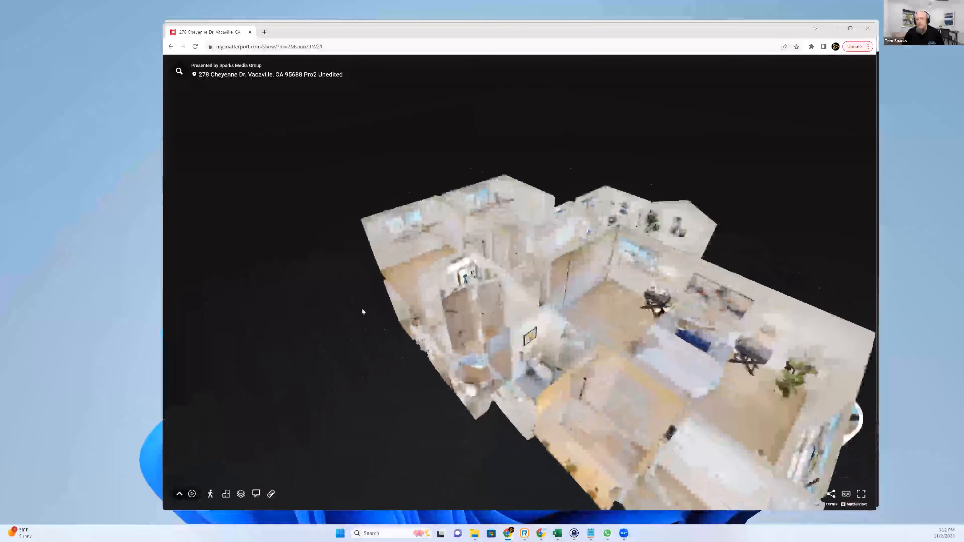
pyautogui.moveTo(362, 310); pyautogui.dragTo(536, 344)
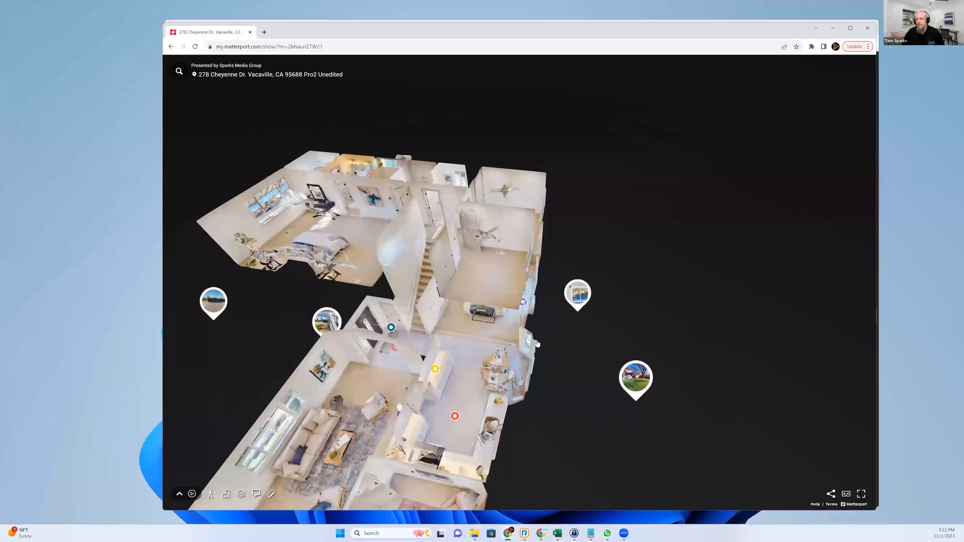